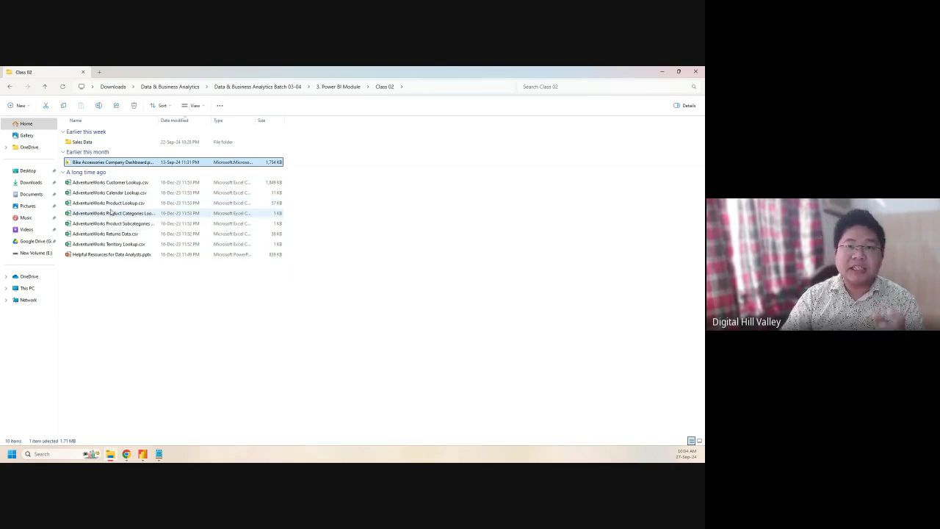
# Step: Switch to the Bike Accessories Company Dashboard report in Power BI Desktop and deselect the Total Cost card
pyautogui.click(143, 454)
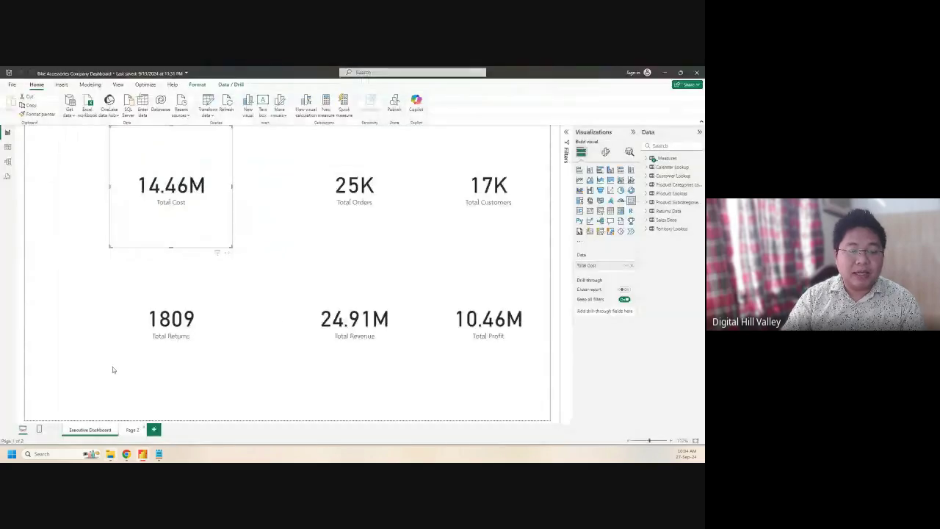
pyautogui.click(96, 260)
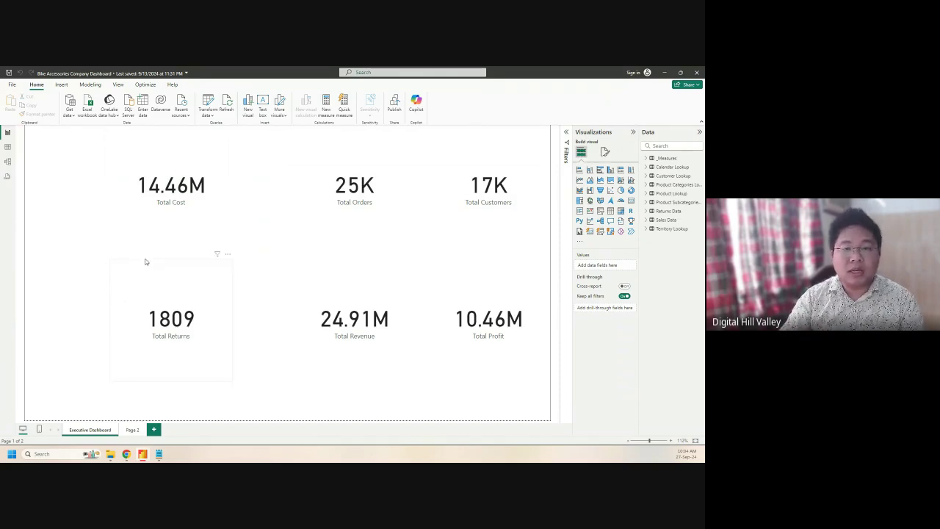
pyautogui.click(61, 86)
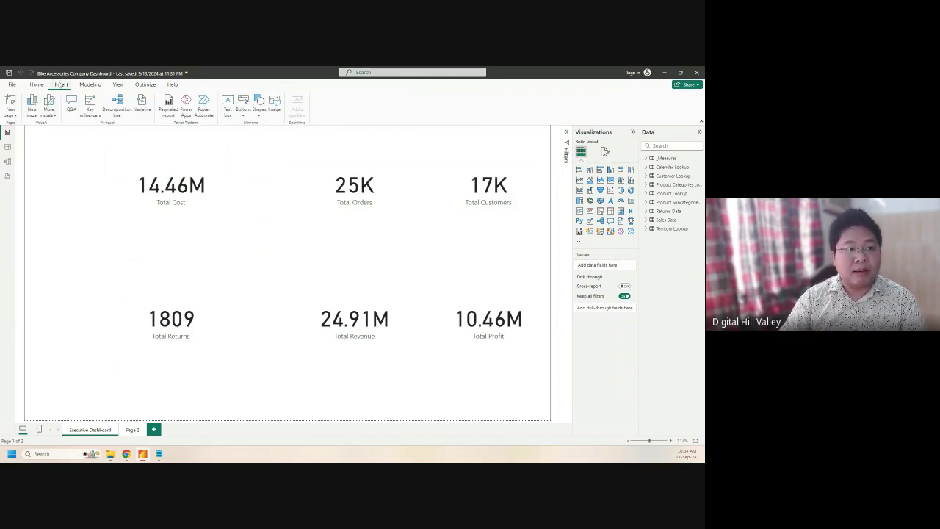
pyautogui.click(90, 85)
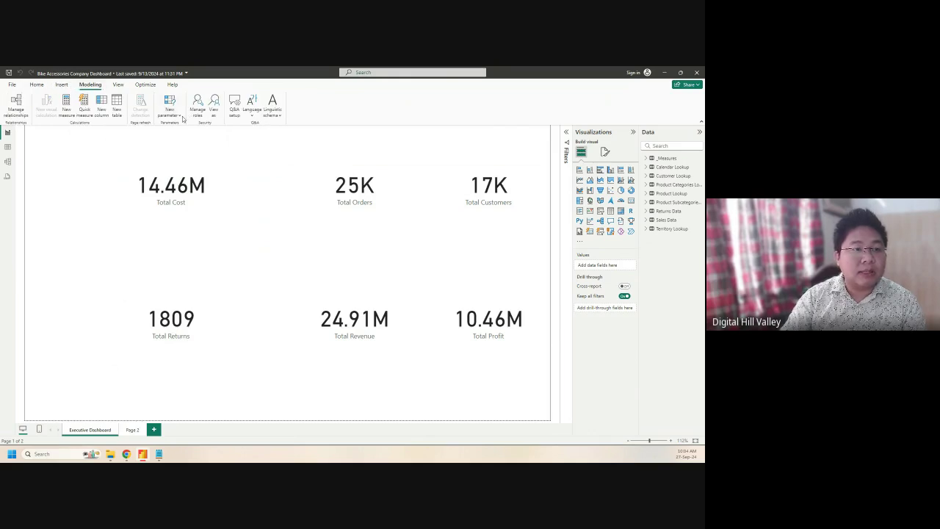
pyautogui.click(36, 85)
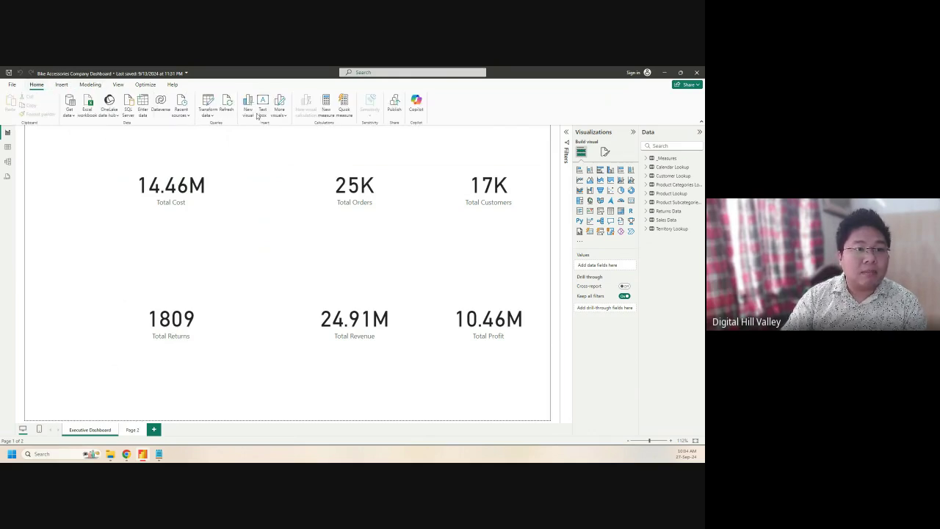
# Step: Review the report's data source settings with the calendar lookup CSV selected, and close them
pyautogui.click(206, 116)
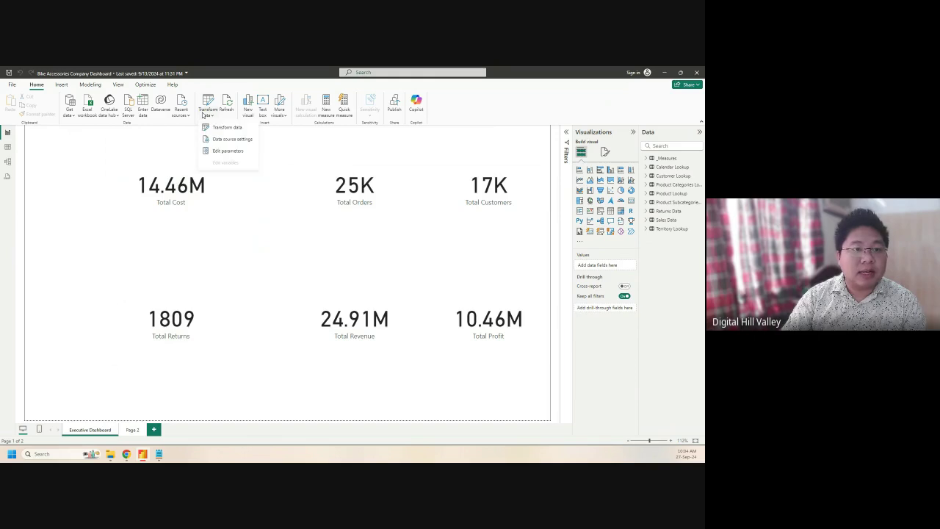
pyautogui.click(220, 141)
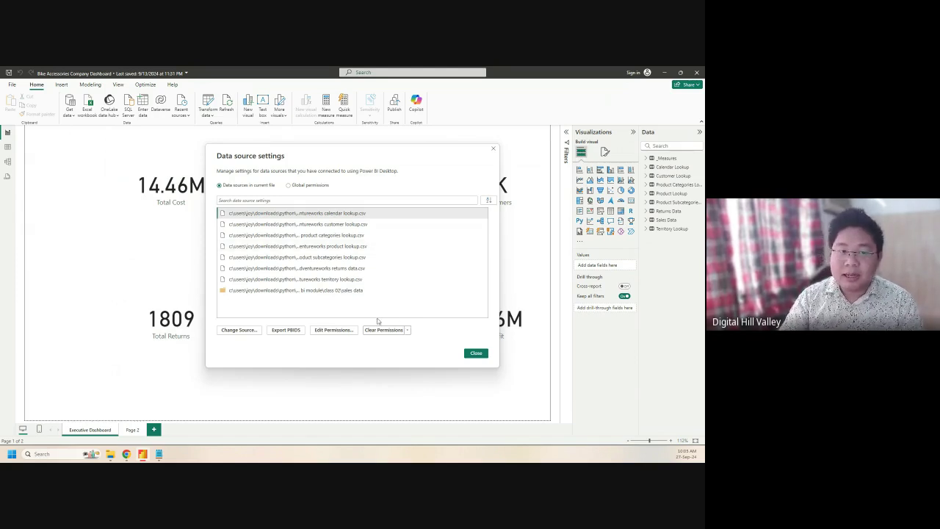
pyautogui.click(293, 214)
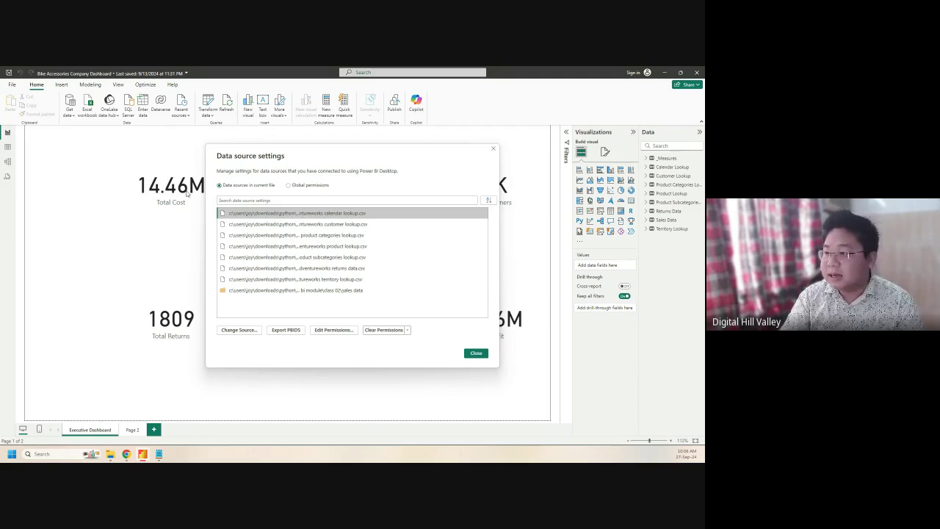
pyautogui.click(495, 149)
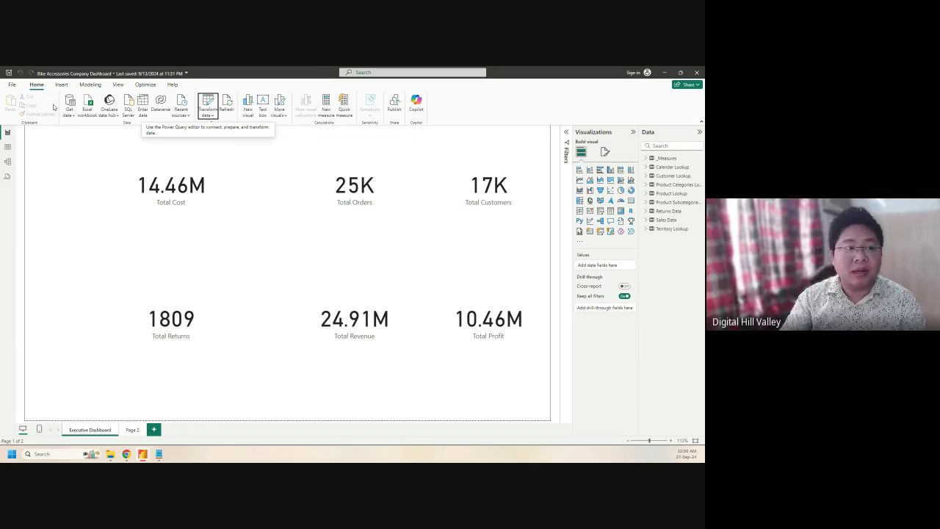
# Step: Reopen the data source settings and open the source path of the sales data folder for changing
pyautogui.click(207, 115)
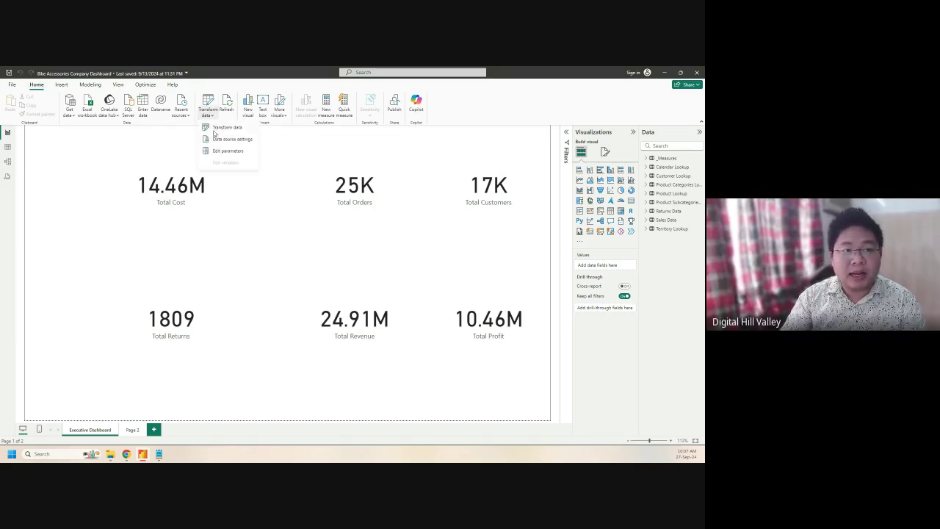
pyautogui.click(219, 140)
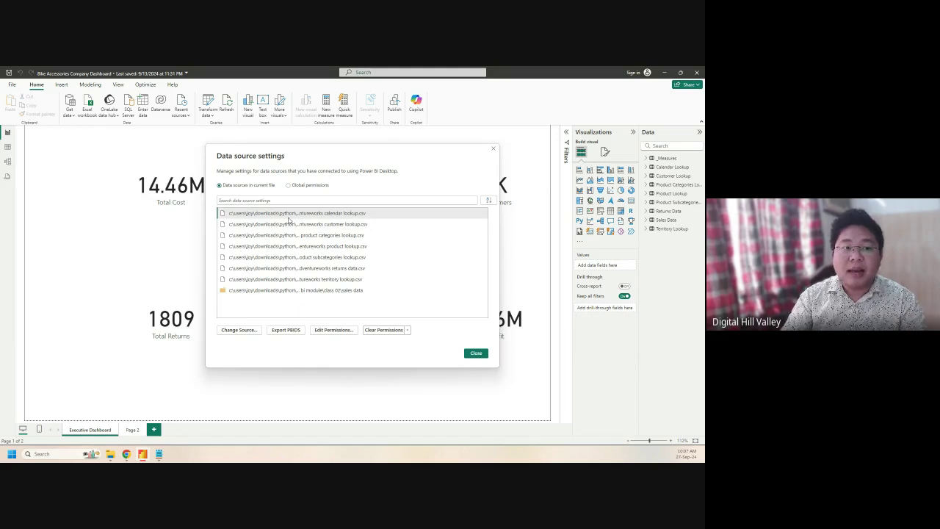
pyautogui.click(274, 293)
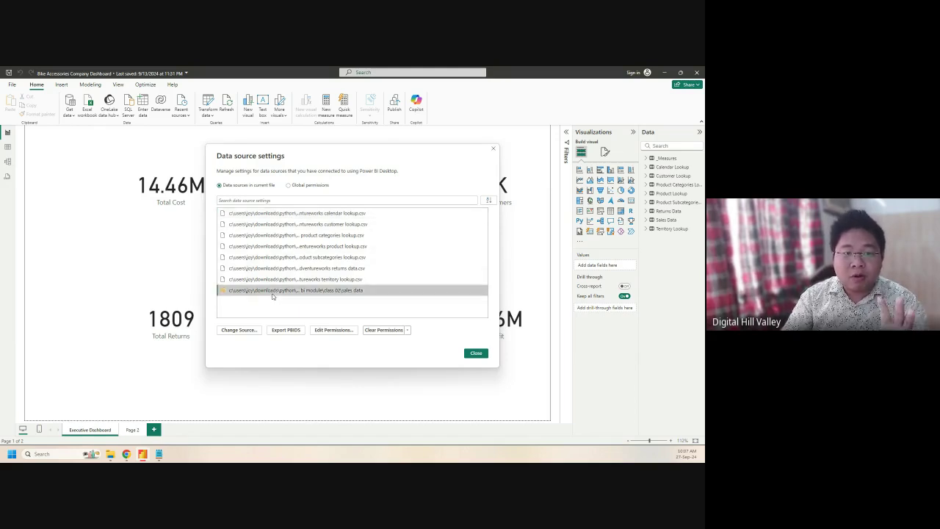
pyautogui.click(252, 330)
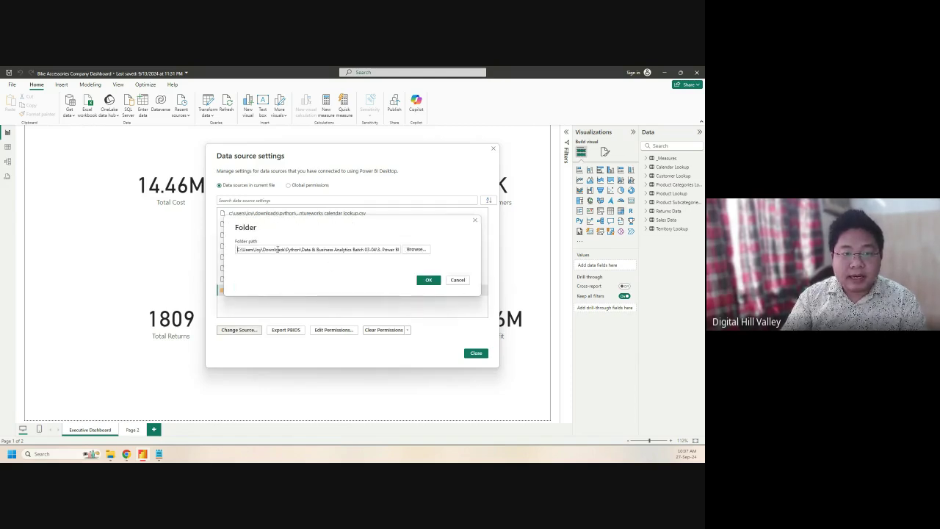
# Step: Set the sales data source to the Sales Data folder in Class 02 of 3. Power BI Module, under Data & Business Analytics Batch 03-04 in Downloads
pyautogui.click(416, 249)
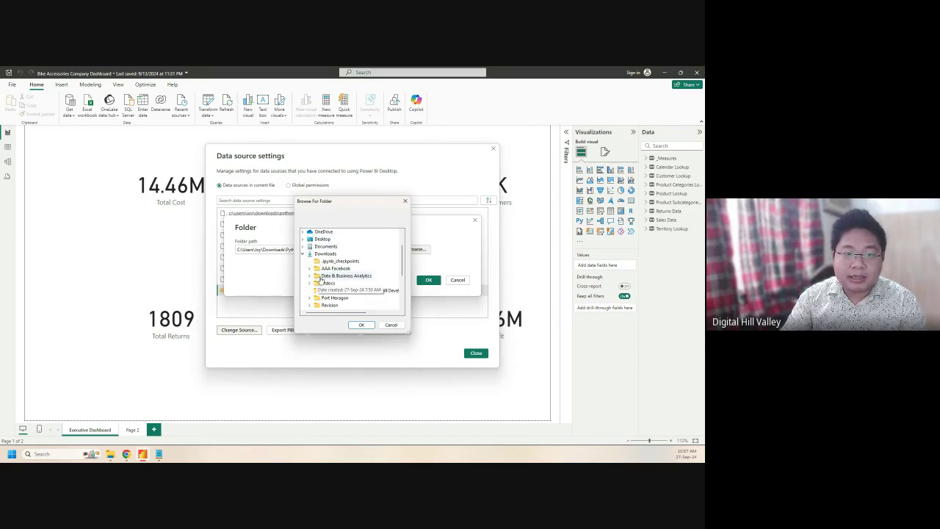
pyautogui.doubleClick(323, 277)
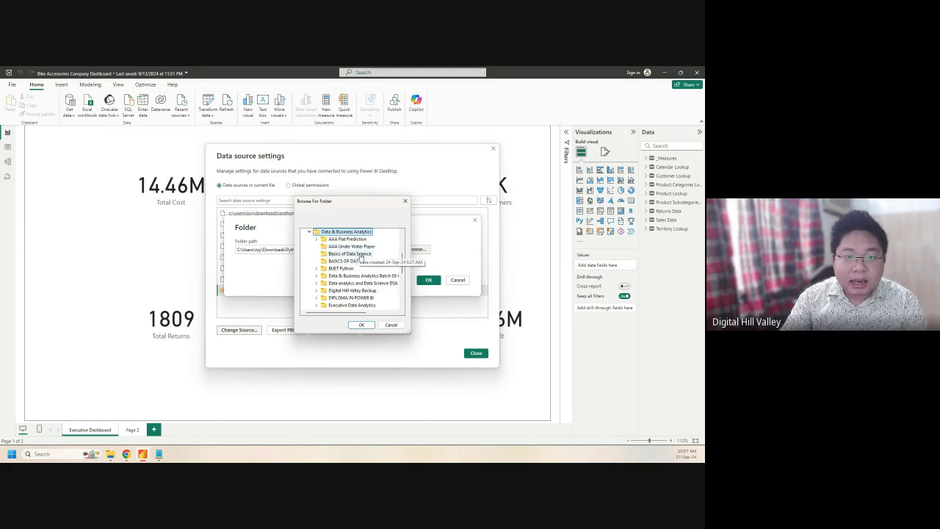
pyautogui.scroll(-1, 332, 279)
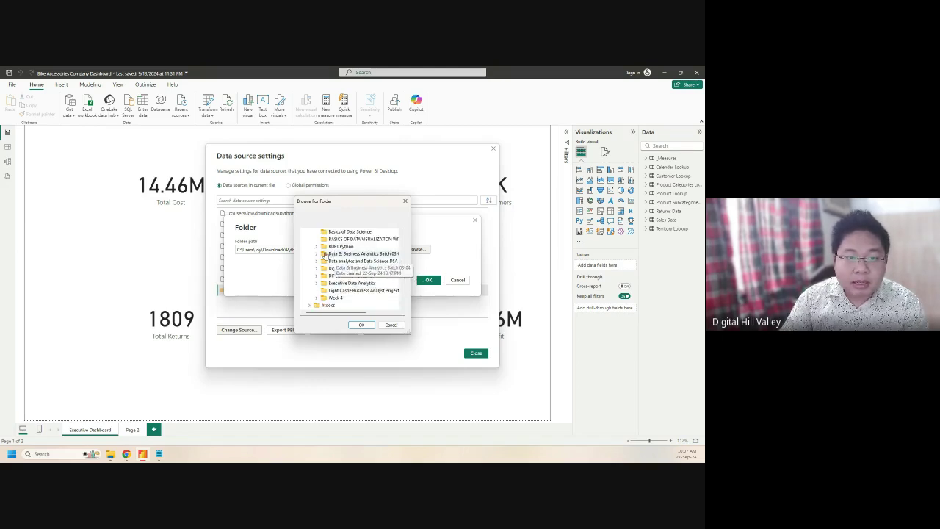
pyautogui.click(317, 254)
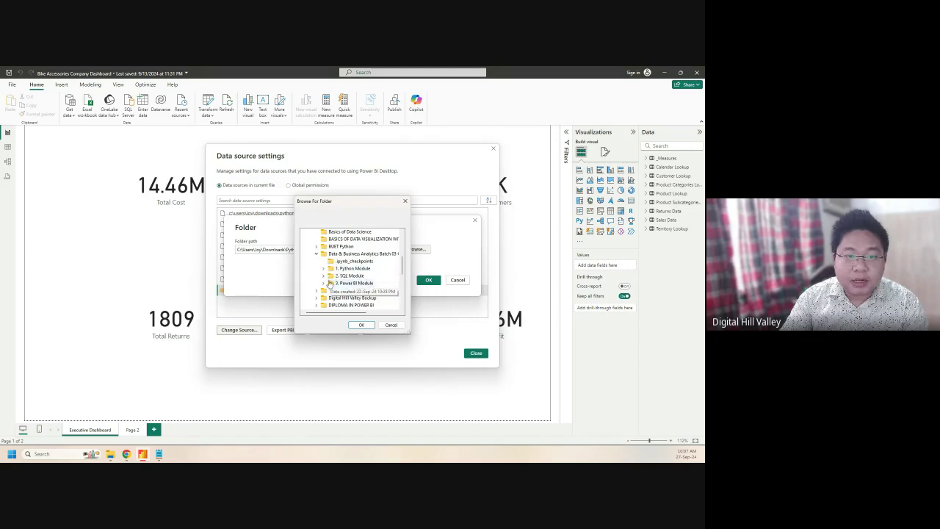
pyautogui.click(323, 275)
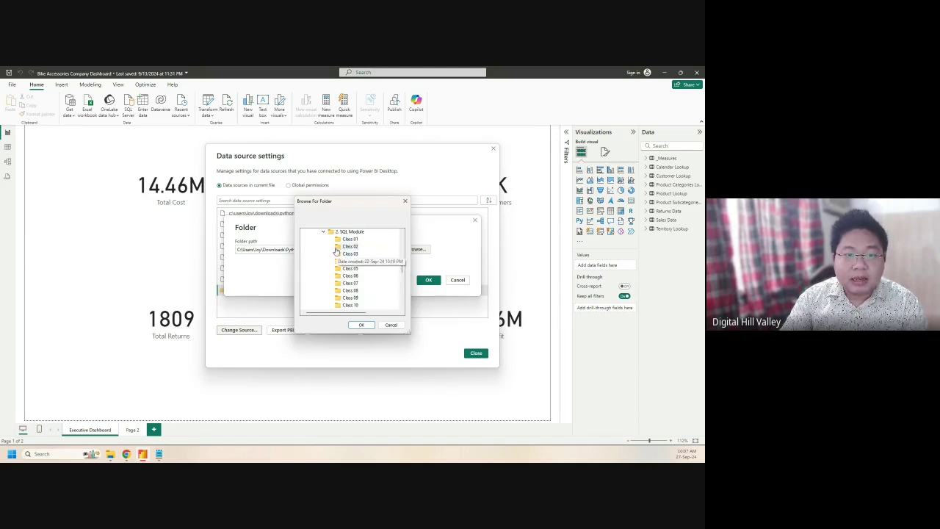
pyautogui.scroll(1, 345, 265)
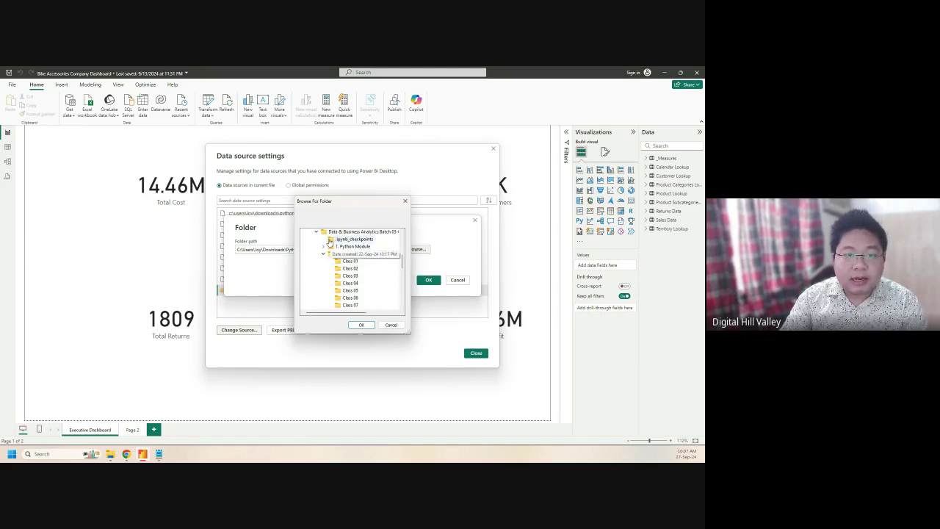
pyautogui.click(323, 254)
pyautogui.click(323, 254)
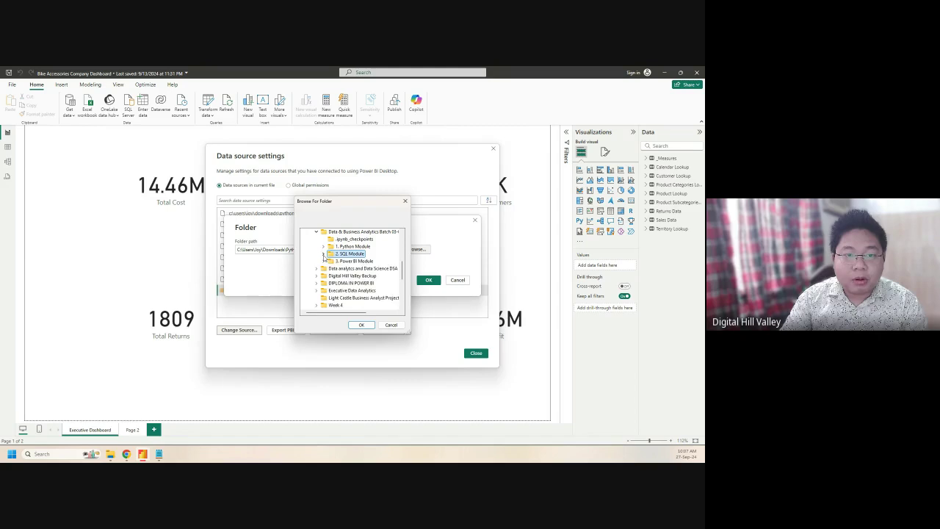
pyautogui.click(323, 260)
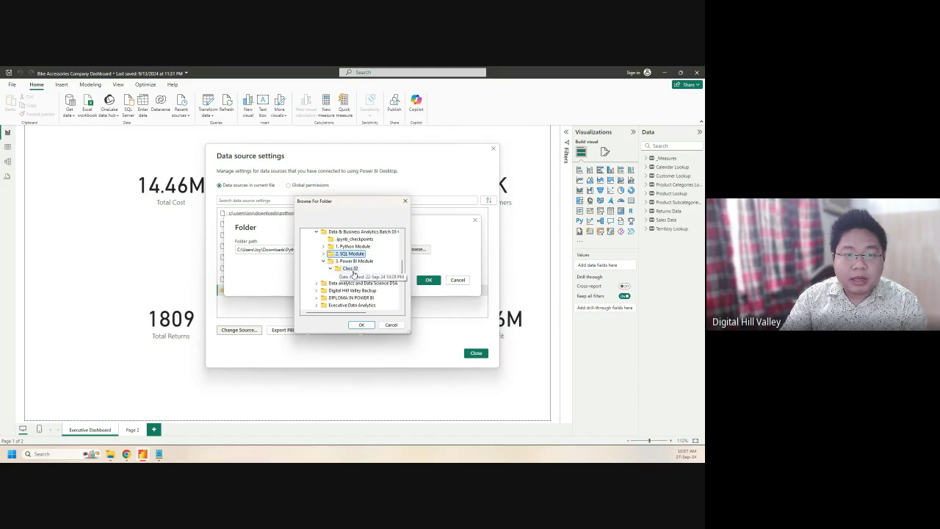
pyautogui.click(344, 268)
pyautogui.click(357, 275)
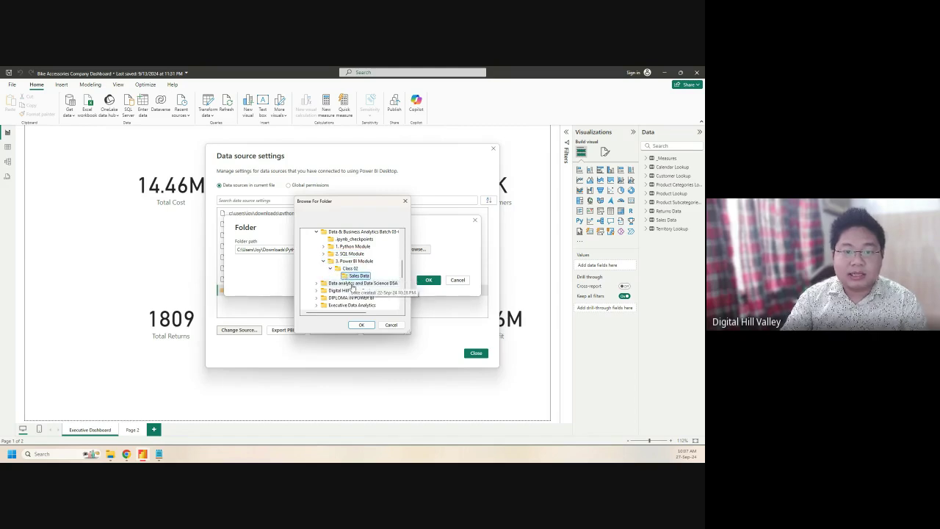
pyautogui.click(360, 324)
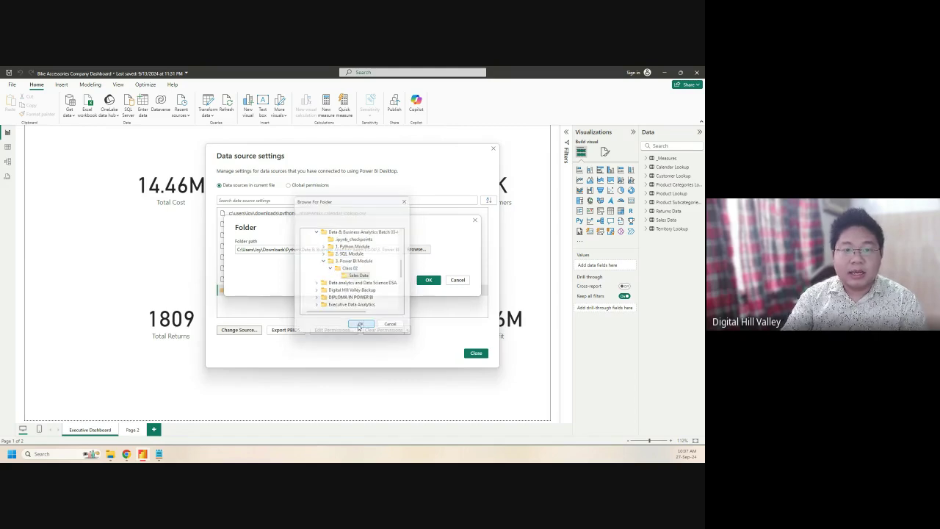
pyautogui.click(428, 281)
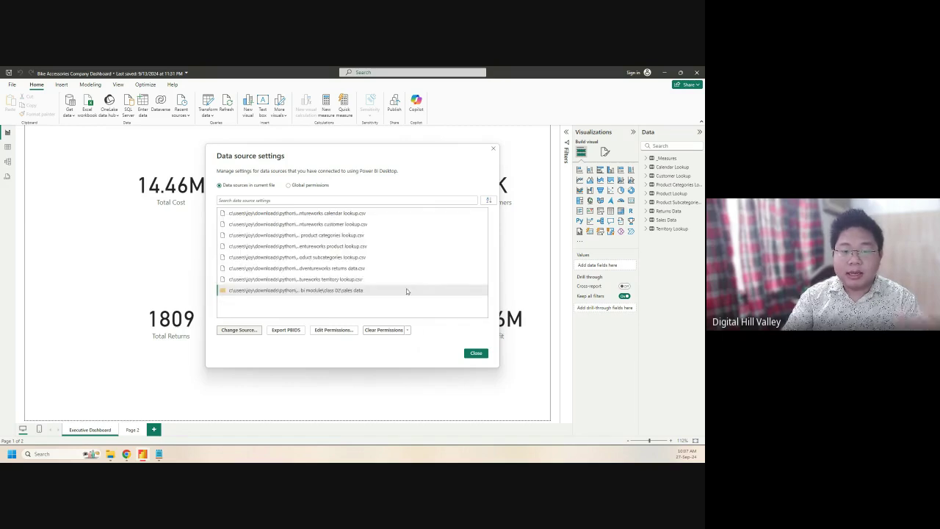
# Step: Check the sales data folder's path in the source list and open the calendar lookup CSV's source for changing
pyautogui.click(302, 214)
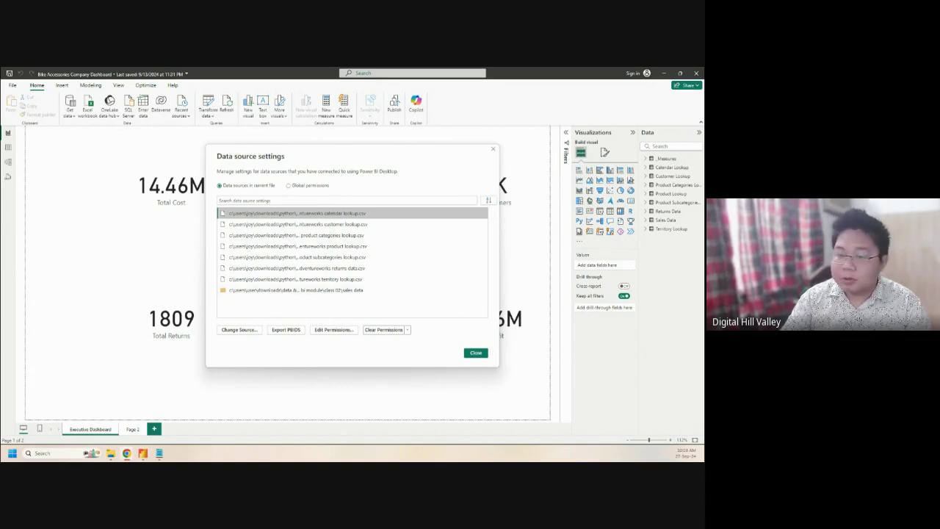
pyautogui.click(282, 293)
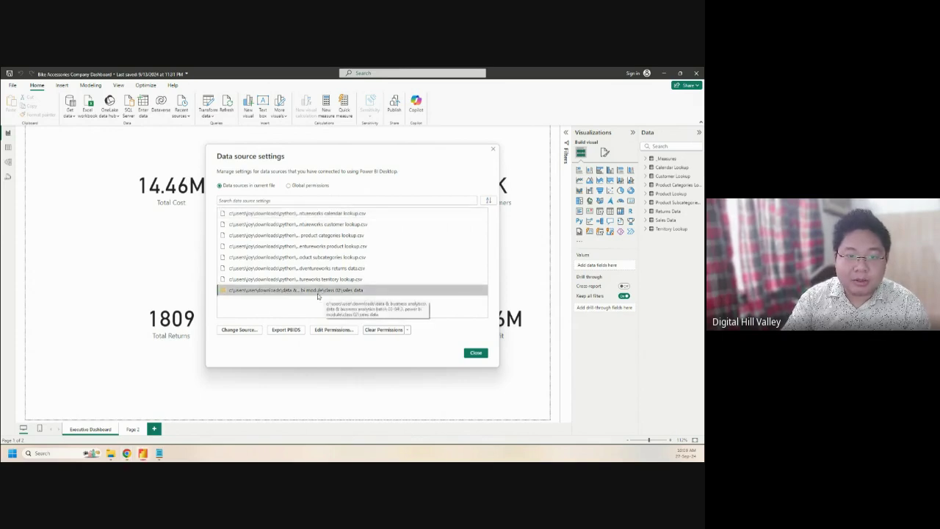
pyautogui.click(279, 214)
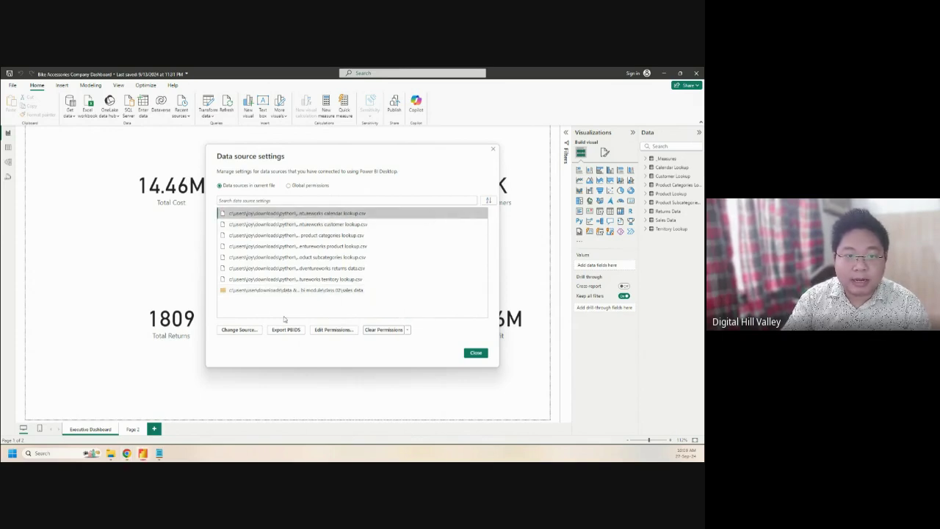
pyautogui.click(252, 331)
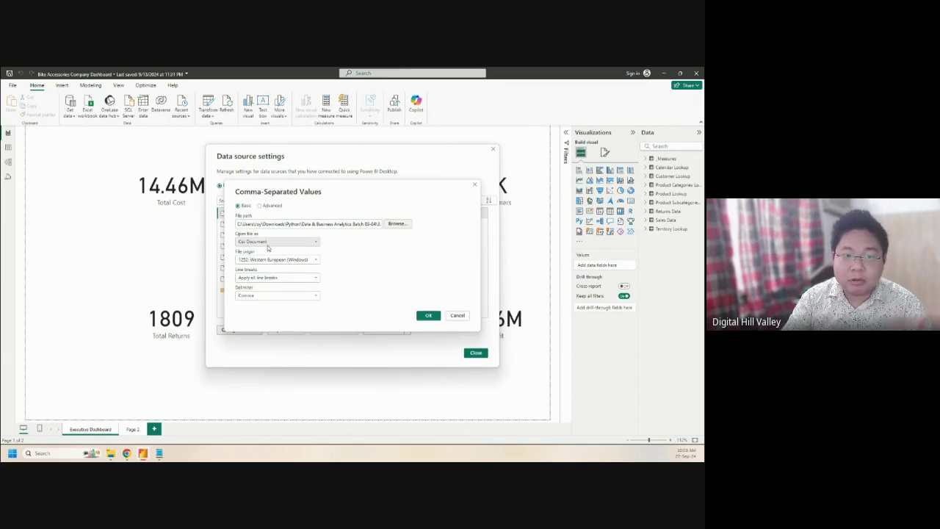
# Step: Browse for the calendar lookup's new source file in the Data & Business Analytics folder in Downloads
pyautogui.click(398, 224)
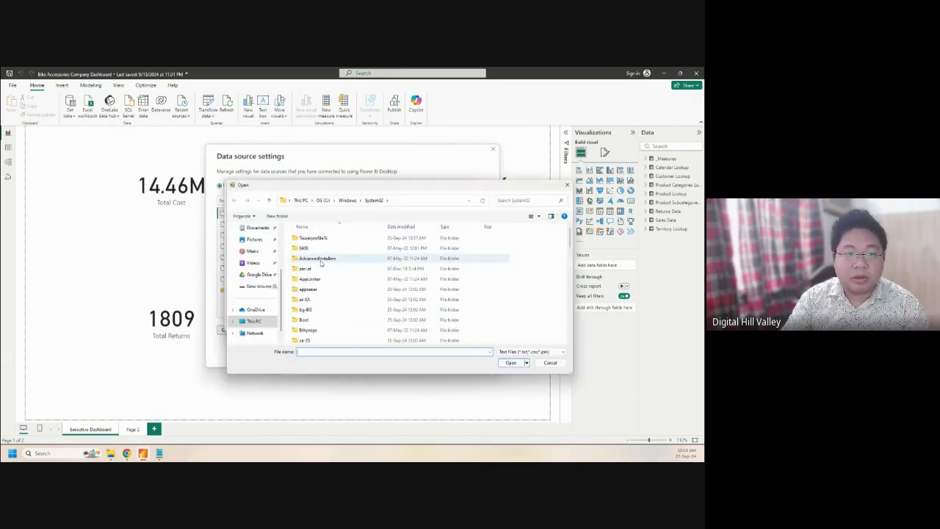
pyautogui.scroll(5, 261, 237)
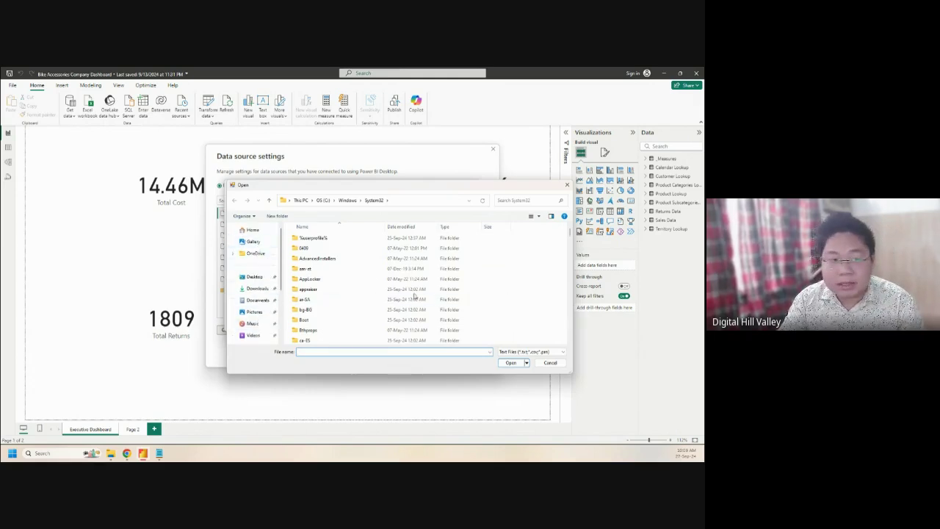
pyautogui.click(251, 291)
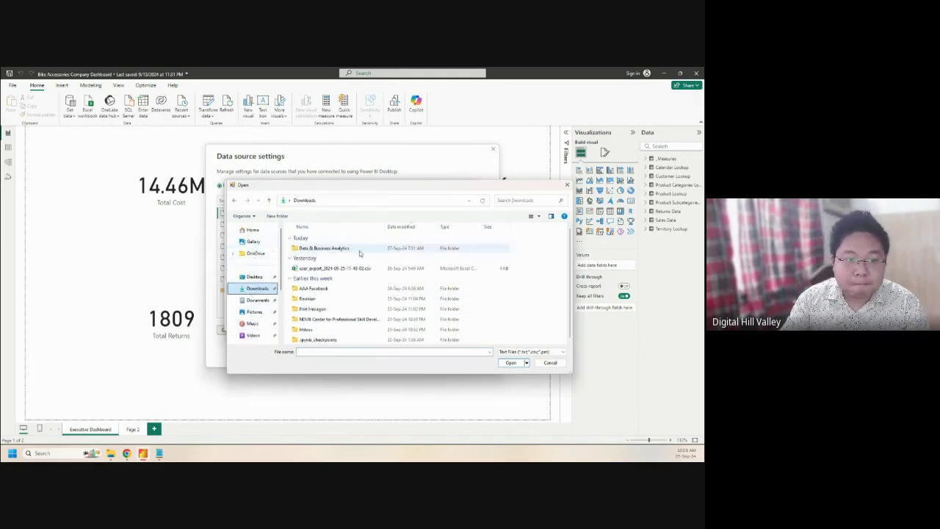
pyautogui.doubleClick(339, 249)
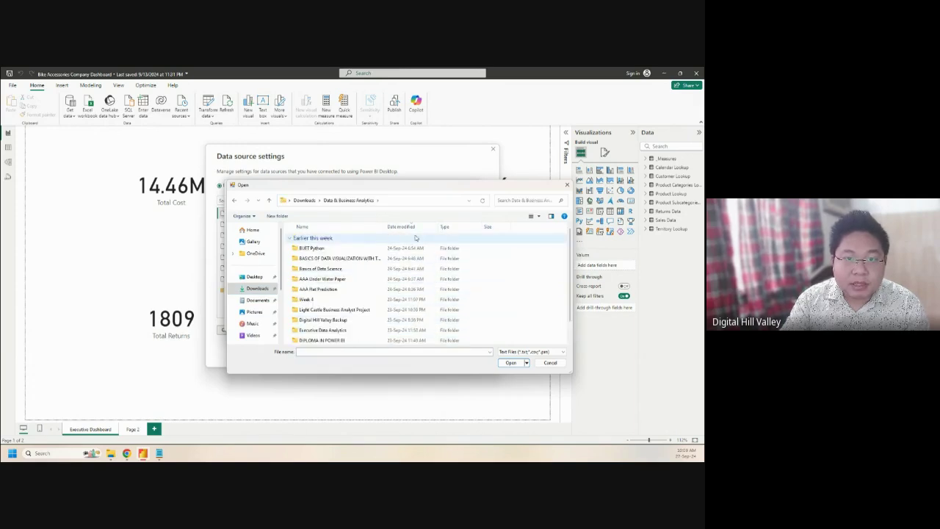
pyautogui.click(478, 228)
pyautogui.click(479, 228)
pyautogui.click(479, 228)
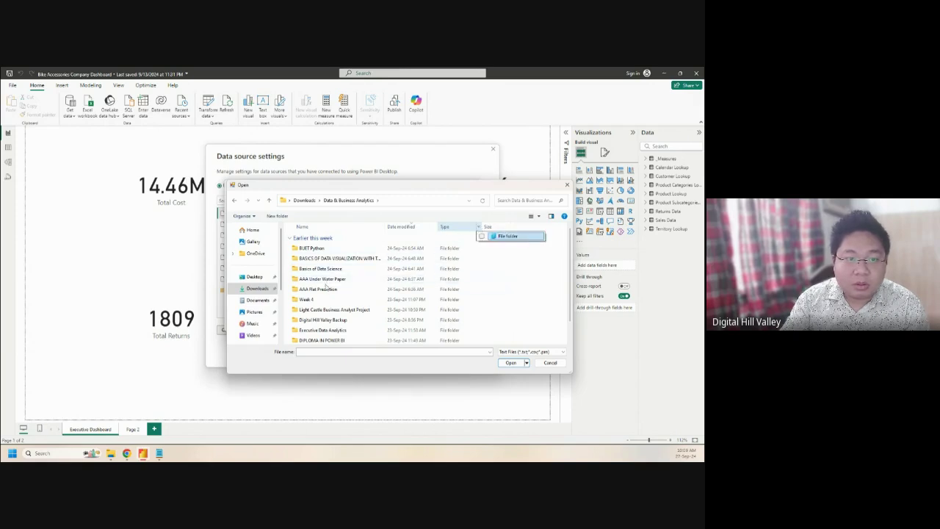
pyautogui.click(520, 265)
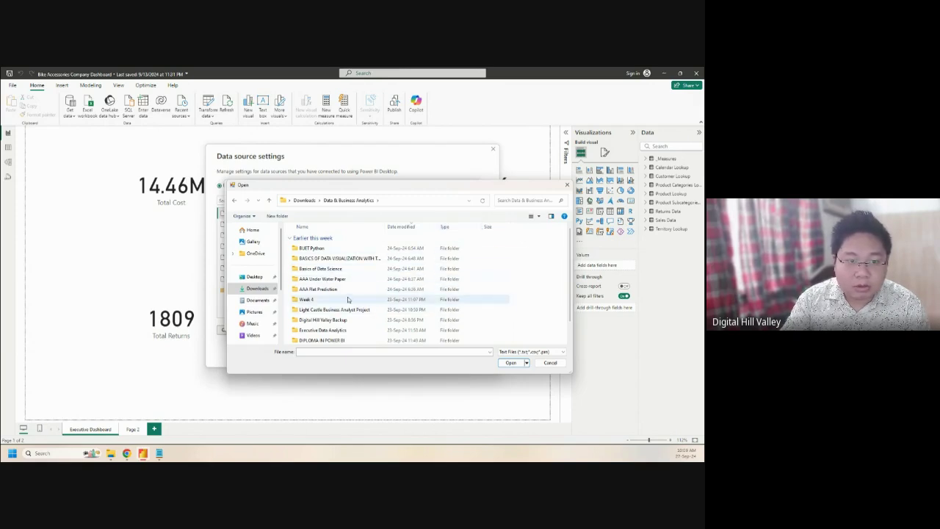
pyautogui.scroll(-1, 316, 320)
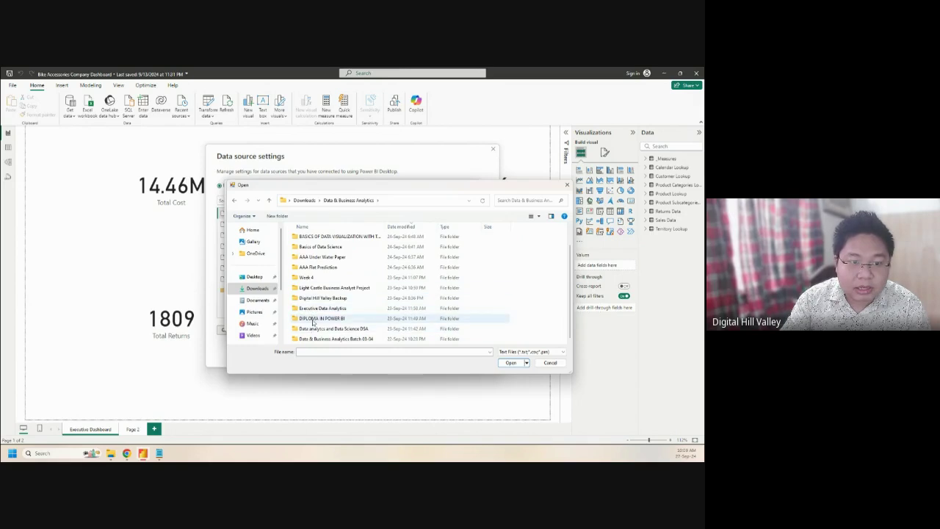
pyautogui.scroll(1, 327, 253)
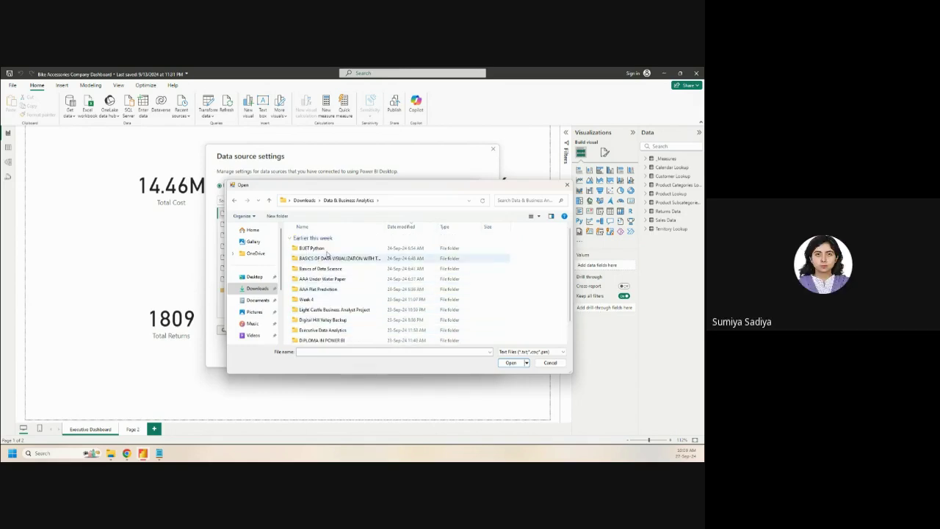
pyautogui.scroll(-1, 323, 294)
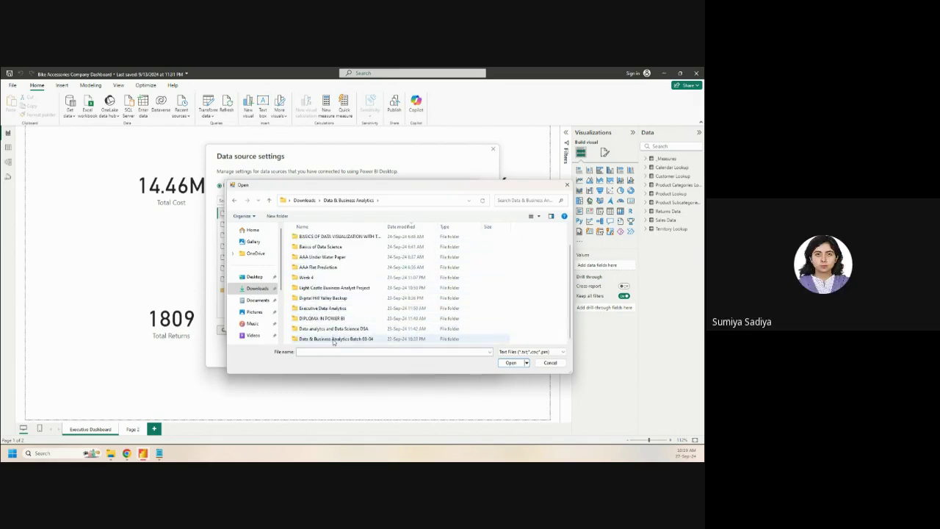
pyautogui.click(330, 339)
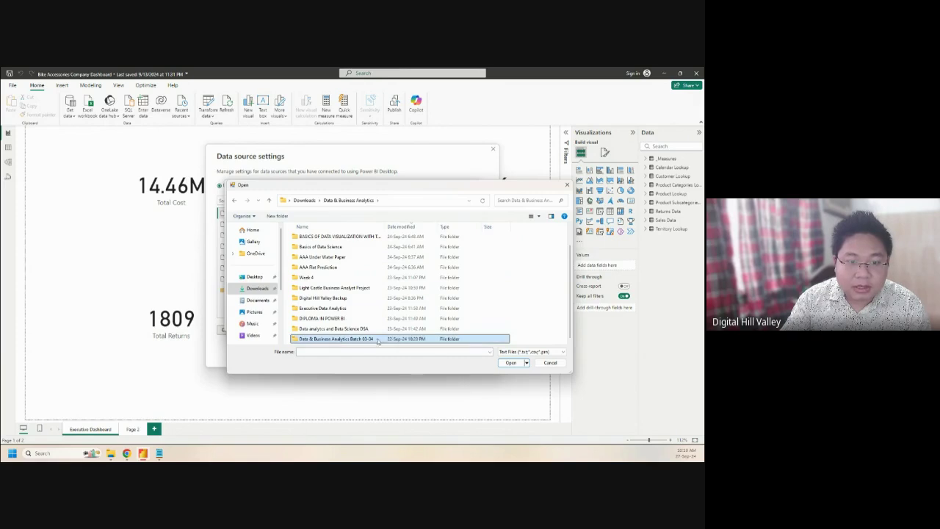
pyautogui.doubleClick(381, 340)
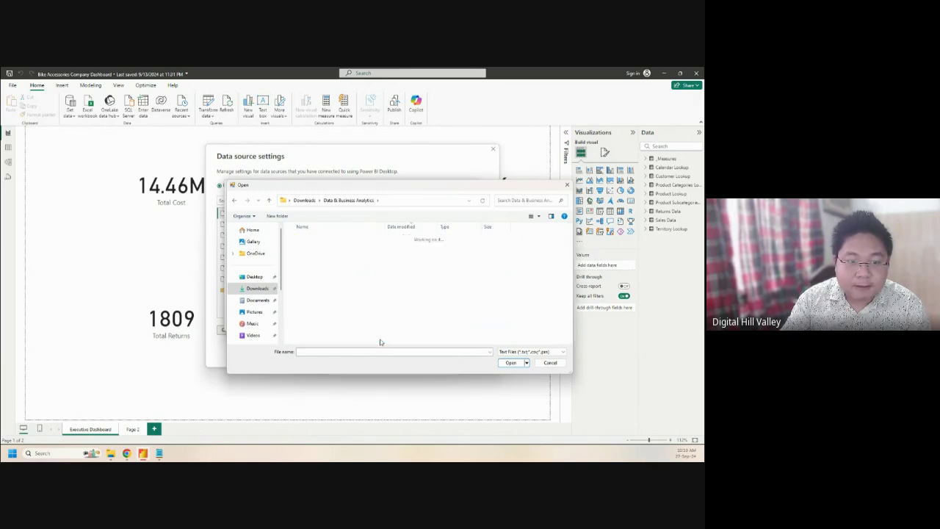
pyautogui.click(325, 250)
pyautogui.doubleClick(325, 250)
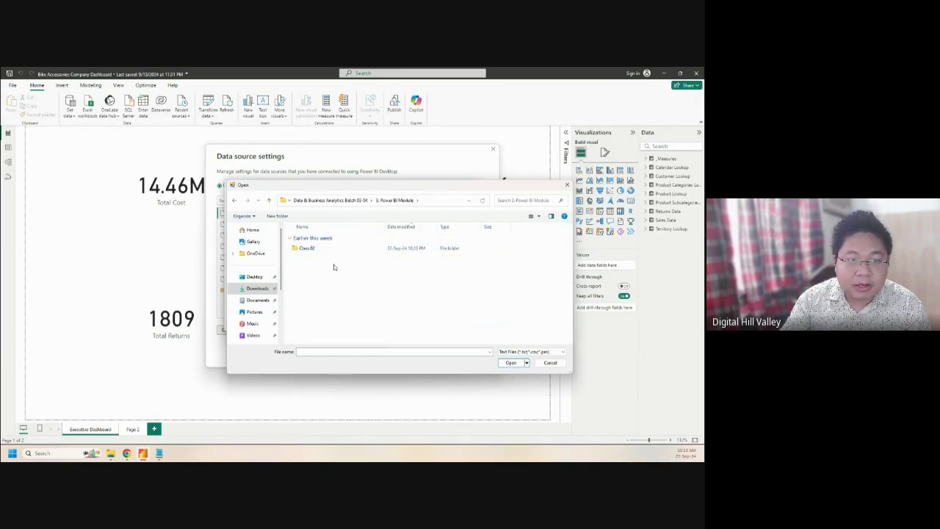
pyautogui.doubleClick(323, 251)
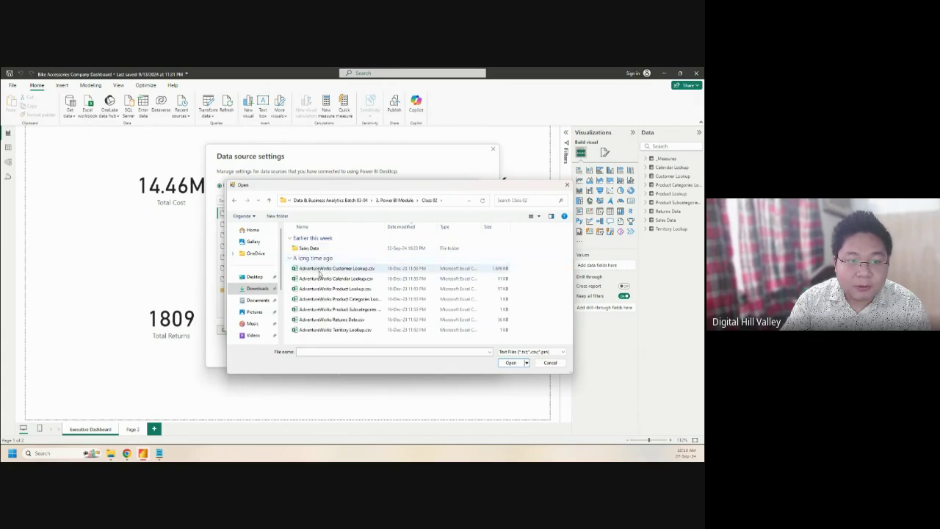
pyautogui.moveTo(343, 187); pyautogui.dragTo(338, 264)
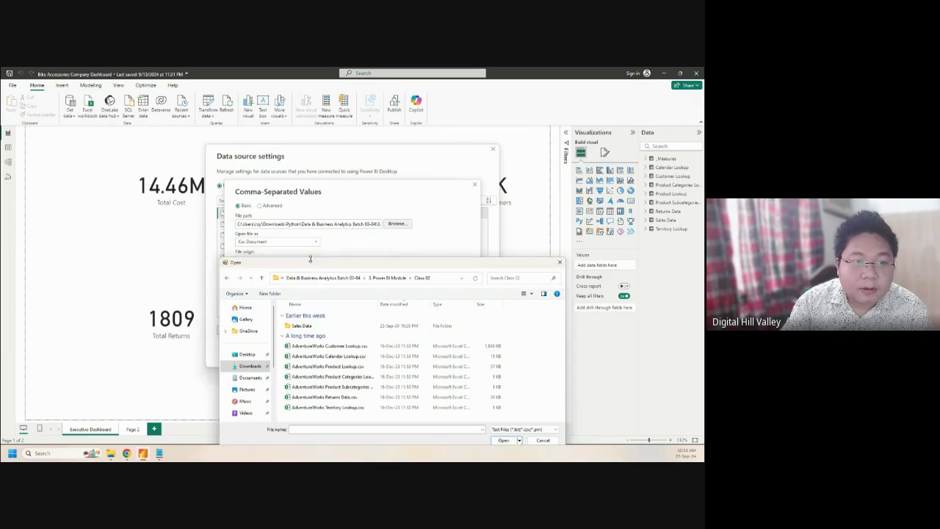
pyautogui.moveTo(550, 267); pyautogui.dragTo(551, 255)
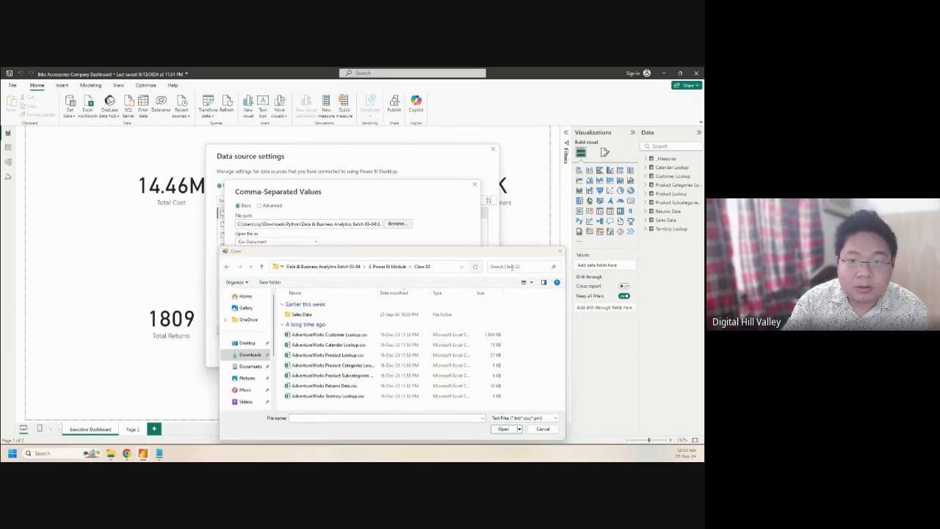
pyautogui.click(560, 252)
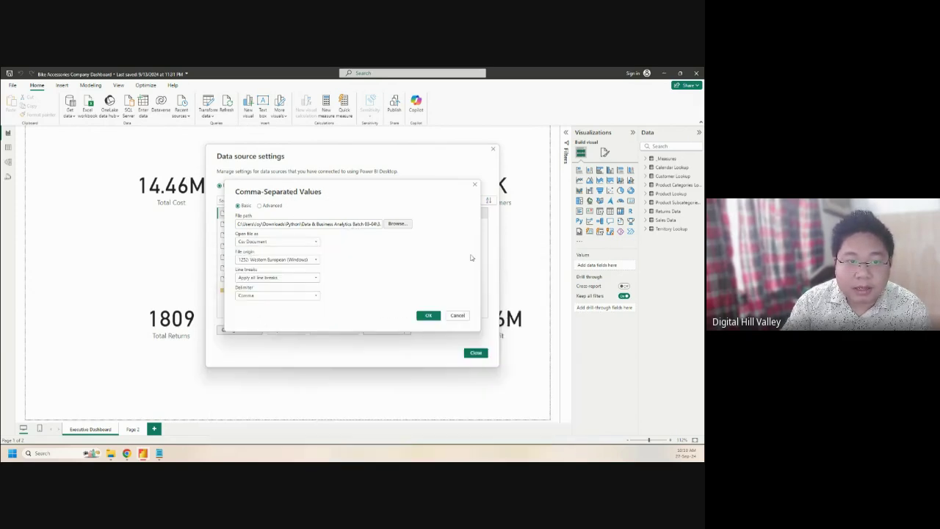
# Step: Set the calendar lookup source to AdventureWorks Calendar Lookup.csv in Class 02 of 3. Power BI Module, under Data & Business Analytics Batch 03-04 in Downloads
pyautogui.moveTo(356, 185); pyautogui.dragTo(450, 232)
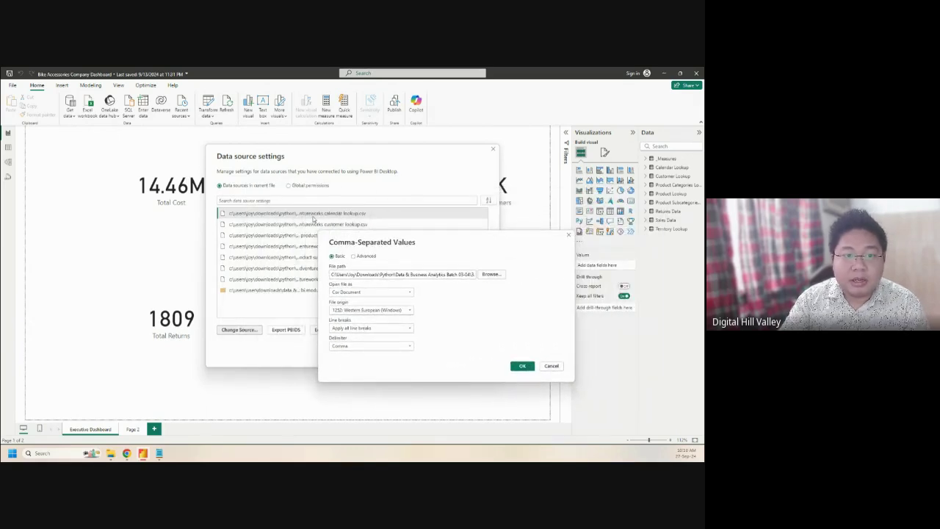
pyautogui.click(489, 274)
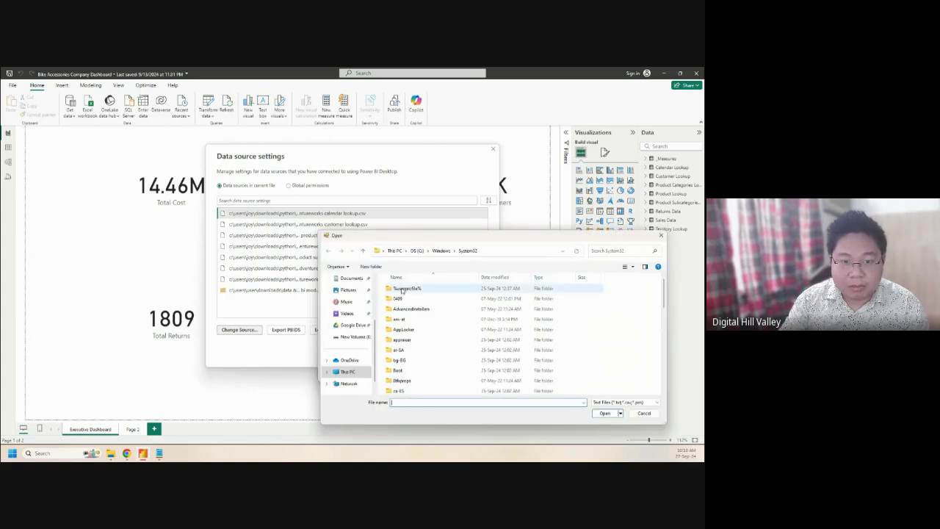
pyautogui.scroll(3, 349, 313)
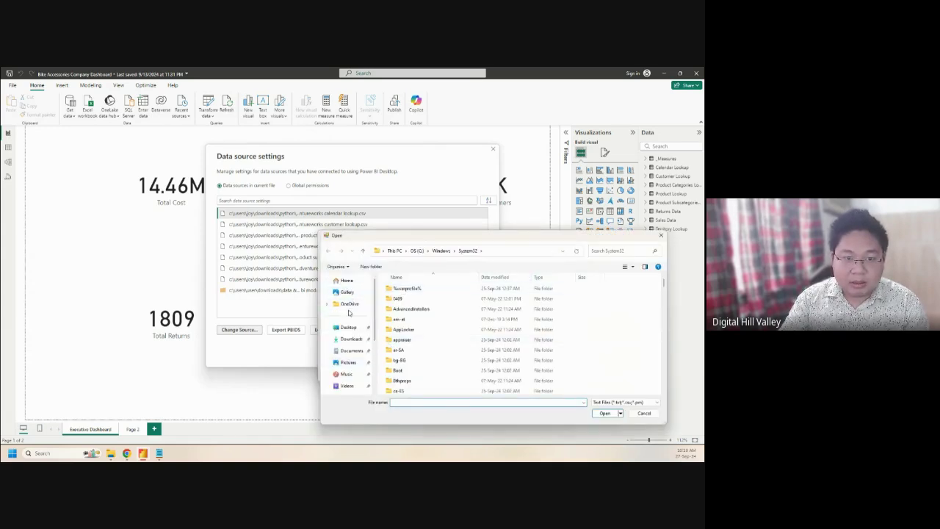
pyautogui.click(352, 339)
pyautogui.doubleClick(426, 298)
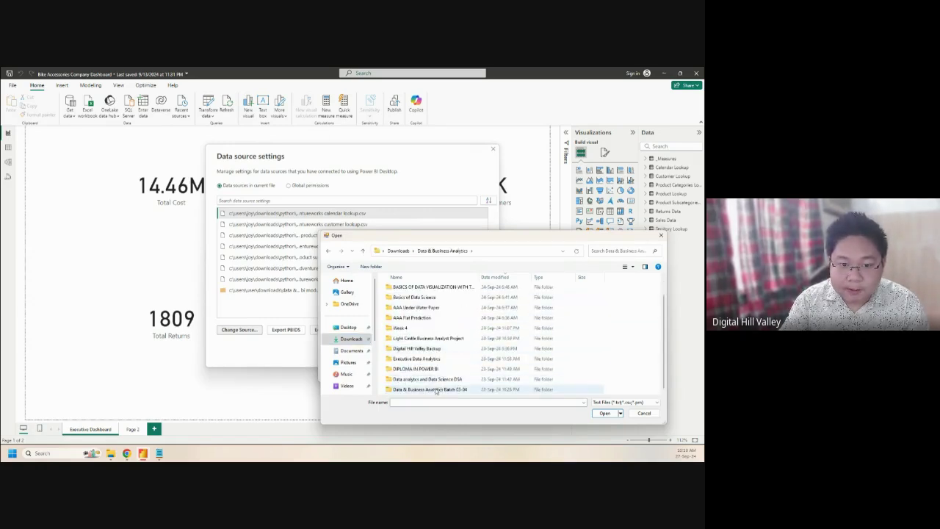
pyautogui.doubleClick(435, 390)
pyautogui.click(420, 300)
pyautogui.doubleClick(418, 300)
pyautogui.doubleClick(402, 298)
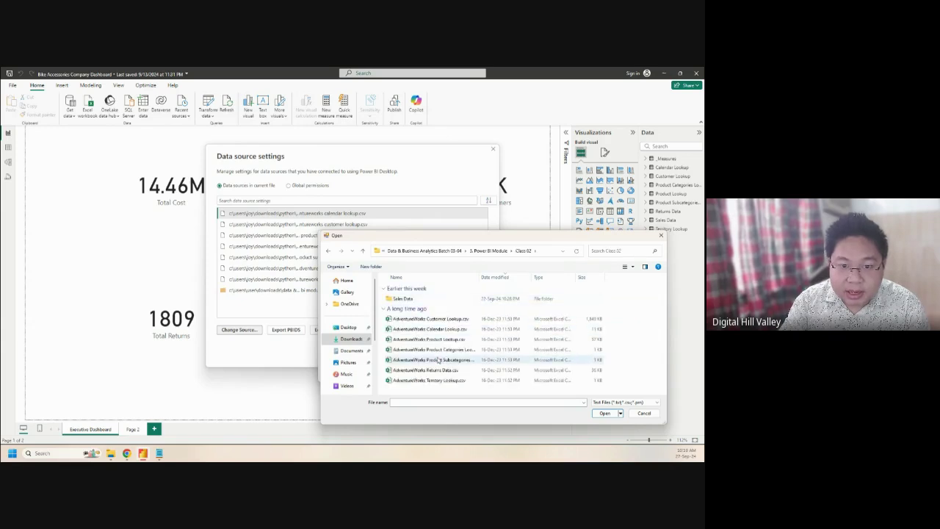
pyautogui.click(437, 330)
pyautogui.click(604, 412)
pyautogui.click(522, 366)
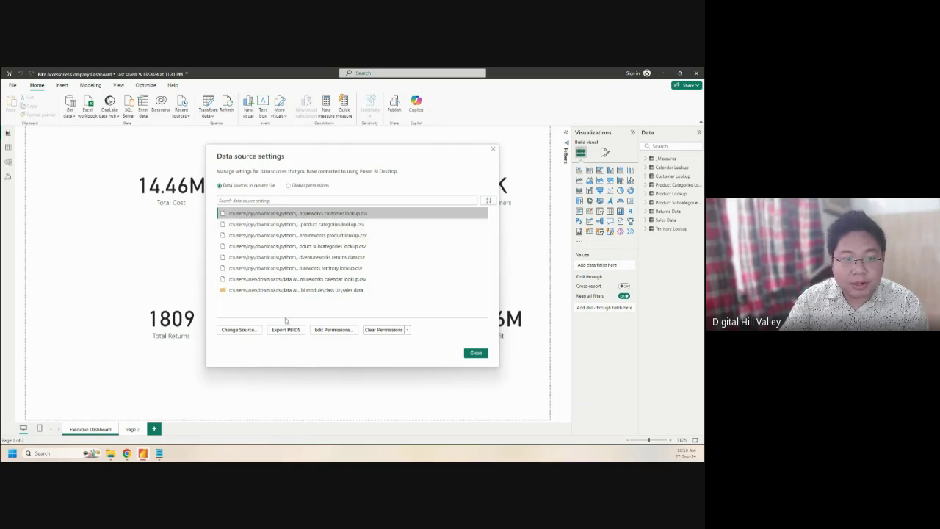
# Step: Change the customer lookup source to AdventureWorks Customer Lookup.csv in the Class 02 folder
pyautogui.click(244, 330)
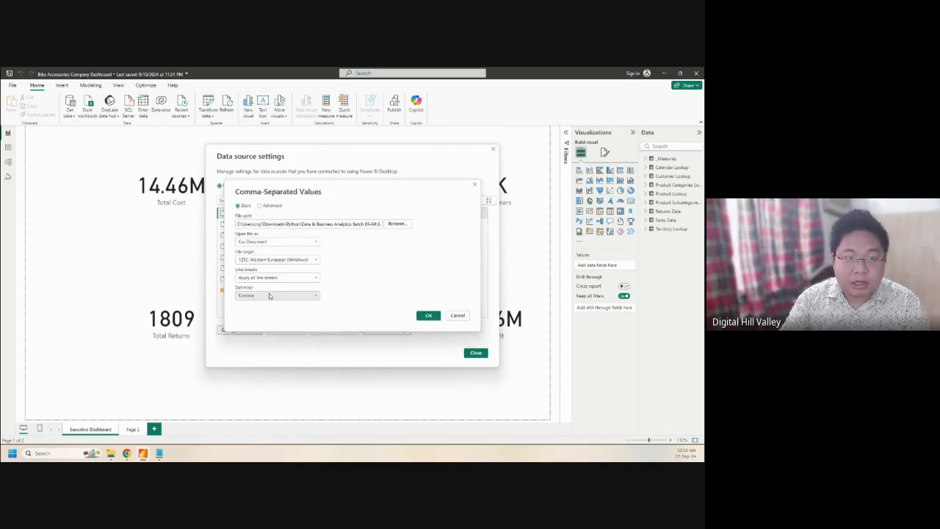
pyautogui.click(396, 223)
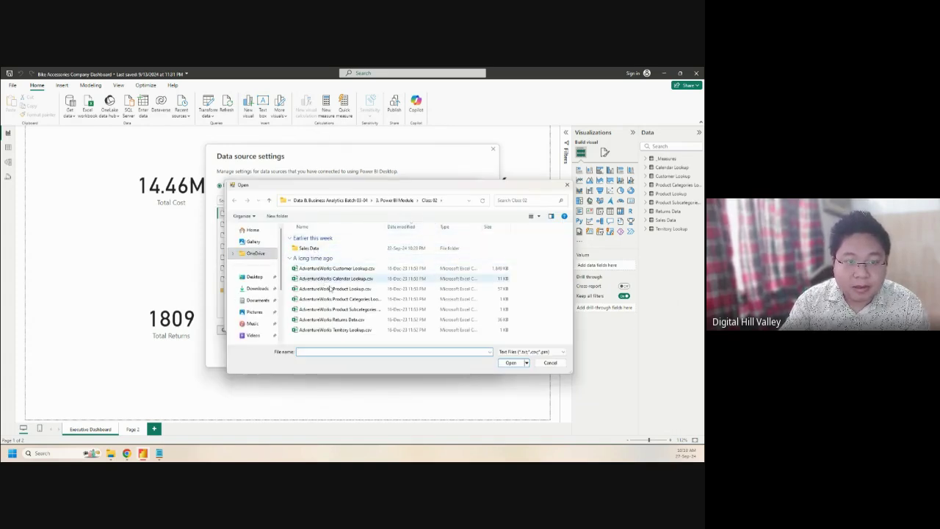
pyautogui.moveTo(381, 189)
pyautogui.mouseDown()
pyautogui.moveTo(373, 271)
pyautogui.moveTo(384, 203)
pyautogui.mouseUp()
pyautogui.click(356, 285)
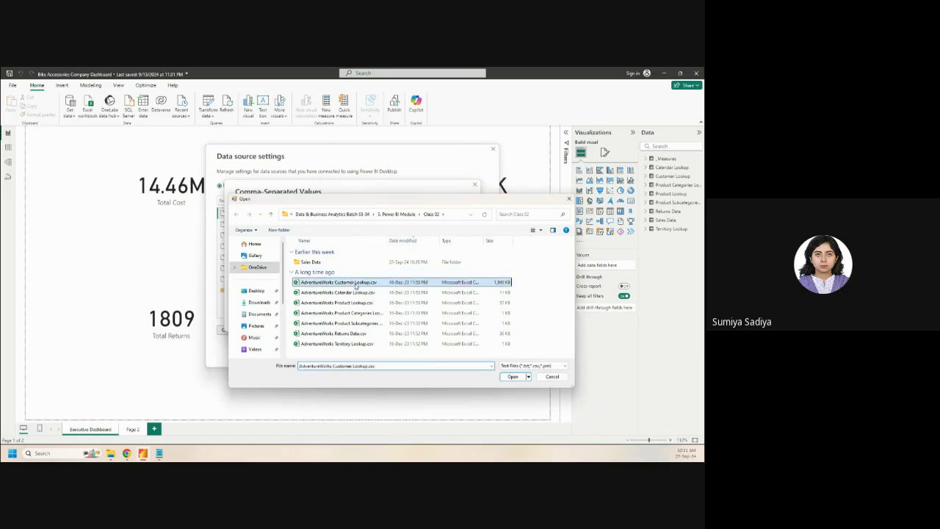
pyautogui.click(513, 376)
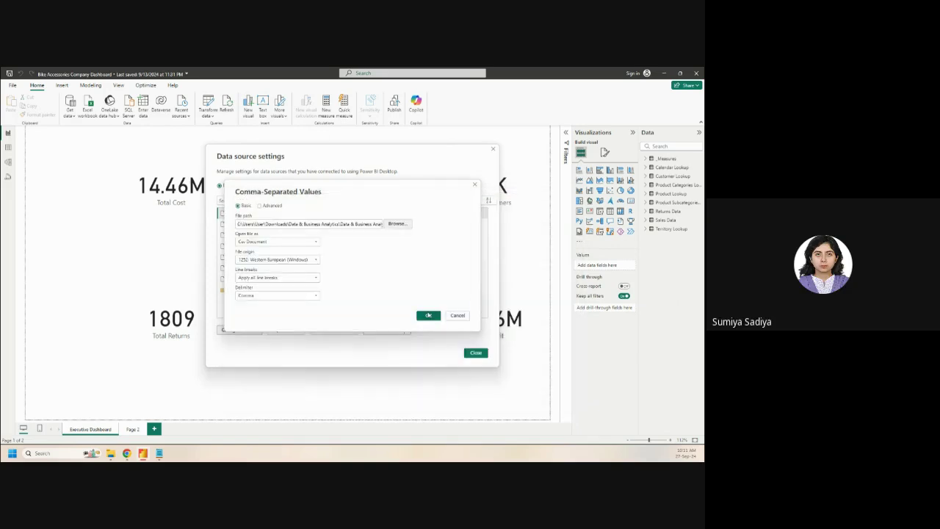
pyautogui.click(428, 315)
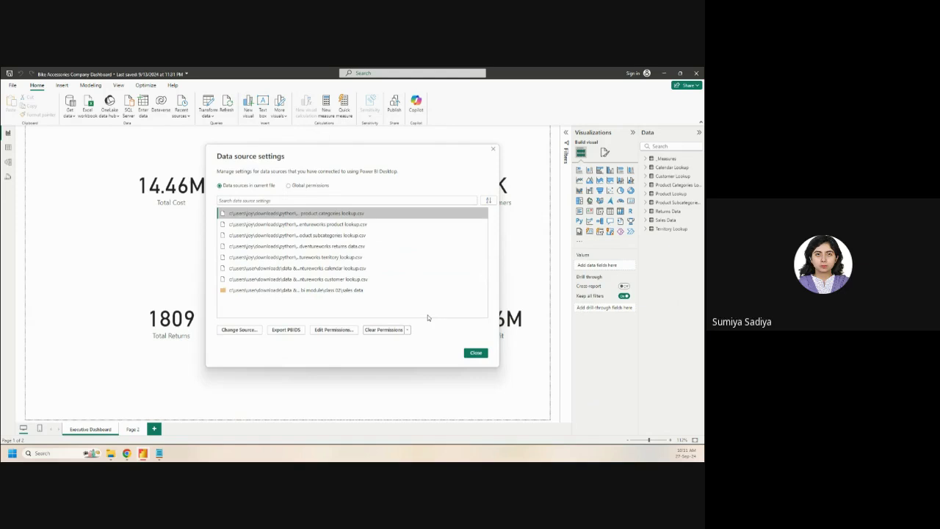
# Step: Check the product categories lookup's file path and change its source to the AdventureWorks Product Categories Lookup CSV in the Class 02 folder
pyautogui.click(374, 215)
pyautogui.click(235, 330)
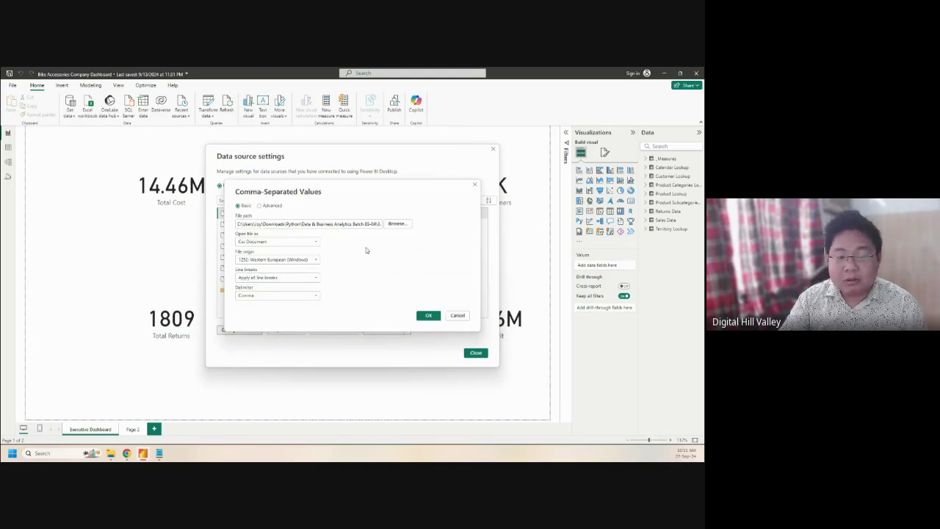
pyautogui.click(395, 224)
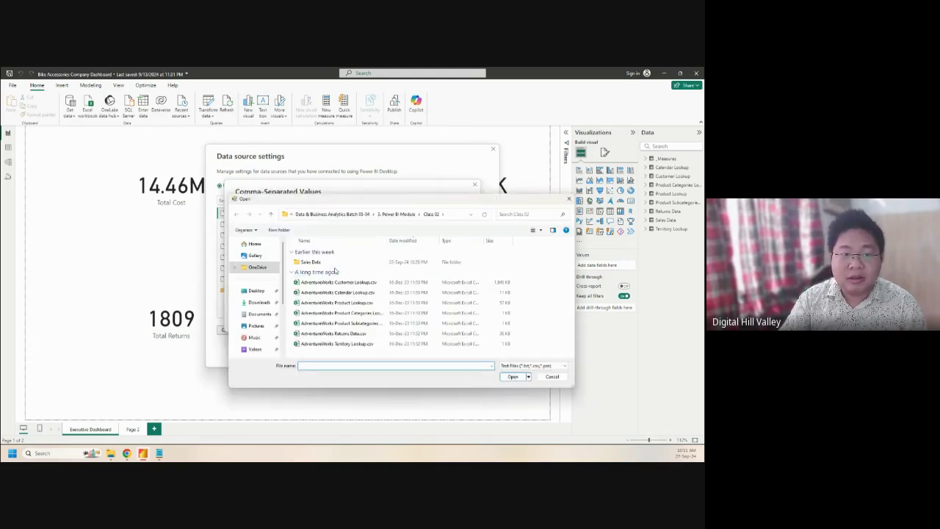
pyautogui.click(568, 199)
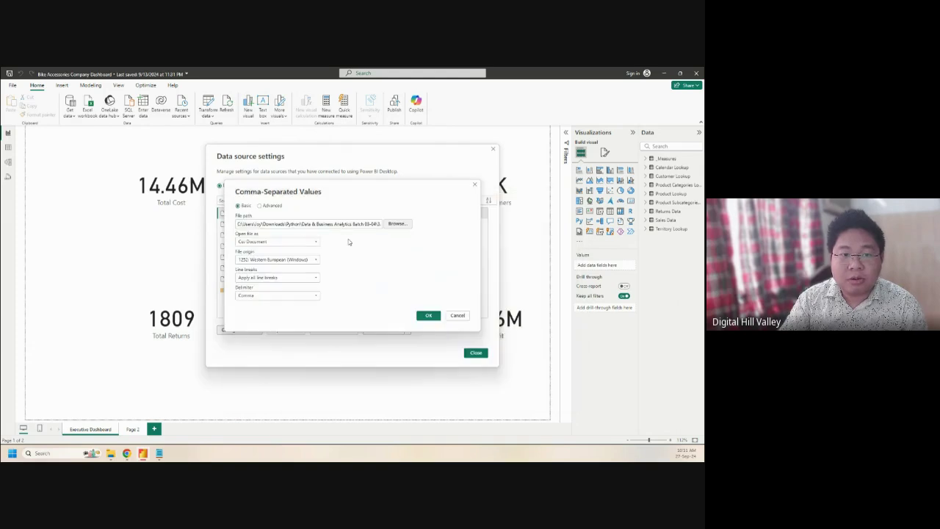
pyautogui.moveTo(345, 224); pyautogui.dragTo(397, 225)
pyautogui.click(366, 225)
pyautogui.click(395, 224)
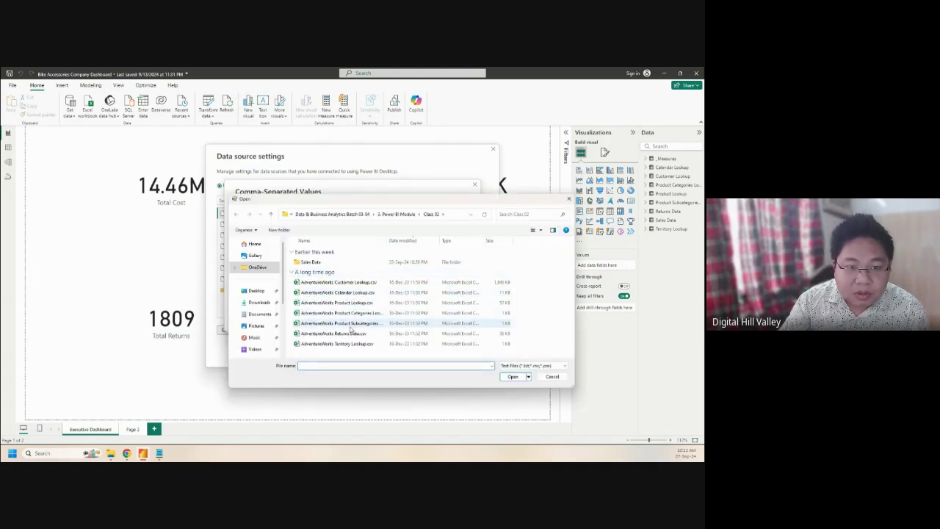
pyautogui.click(349, 314)
pyautogui.click(512, 376)
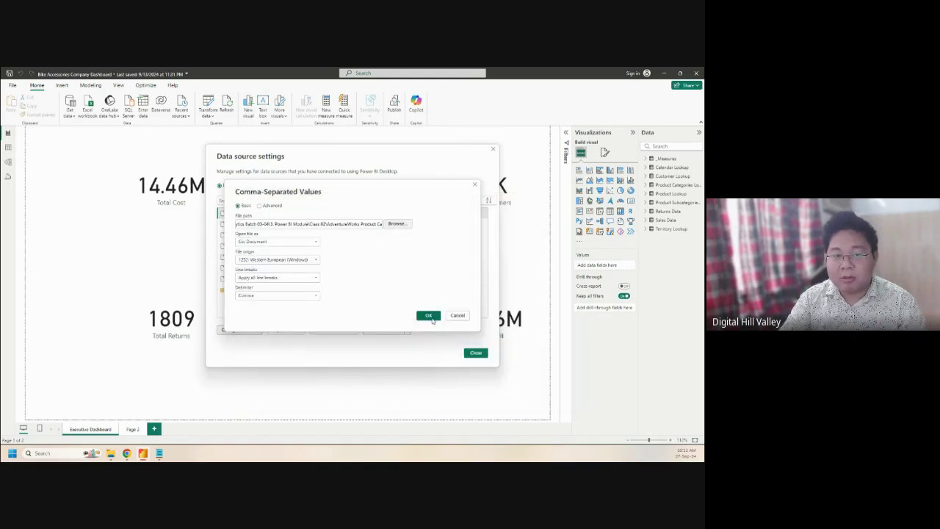
pyautogui.click(429, 315)
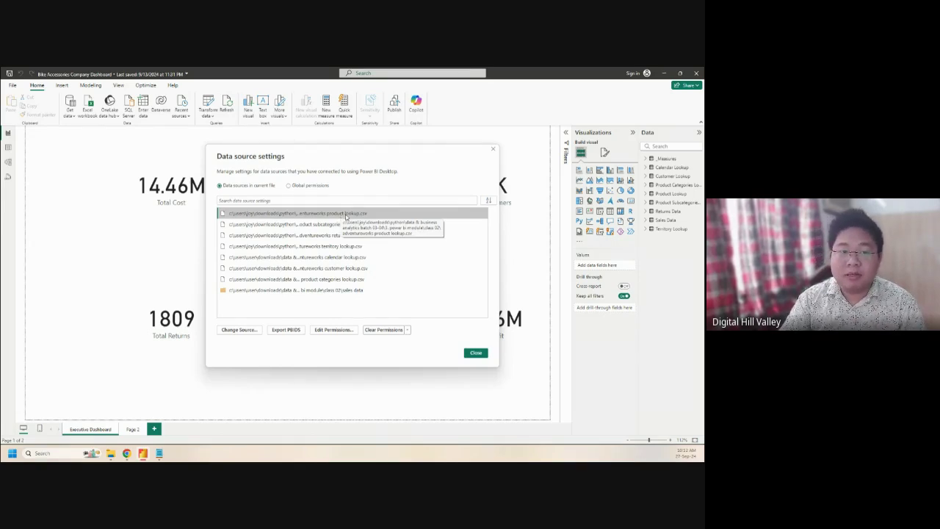
# Step: Change the product lookup source to AdventureWorks Product Lookup.csv in the Class 02 folder
pyautogui.click(253, 329)
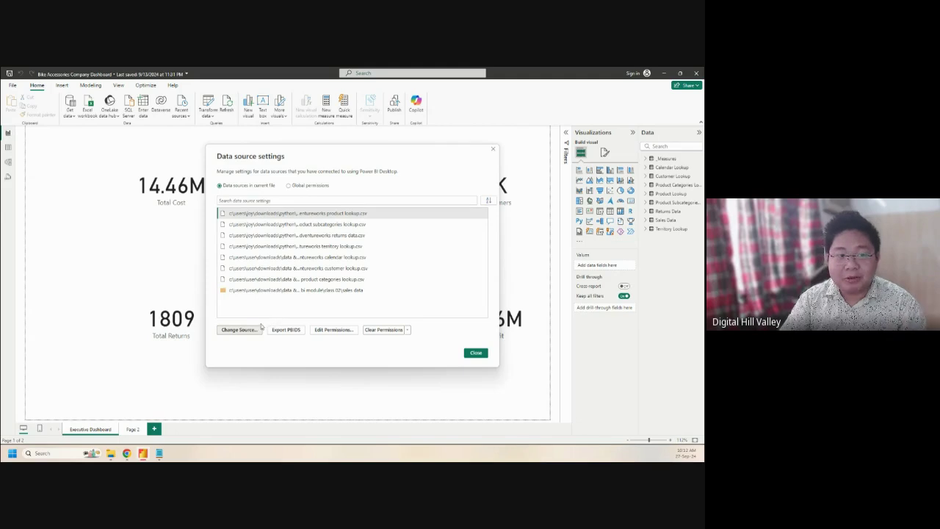
pyautogui.click(257, 328)
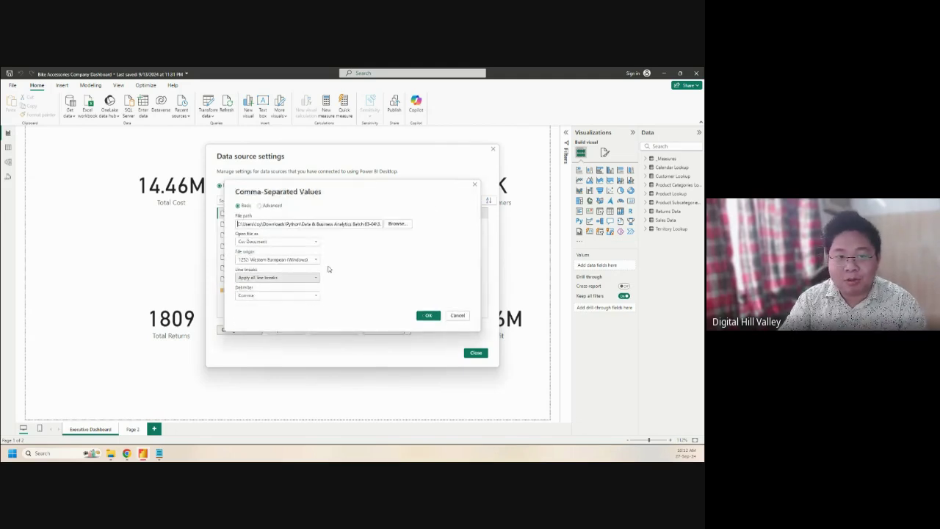
pyautogui.click(394, 224)
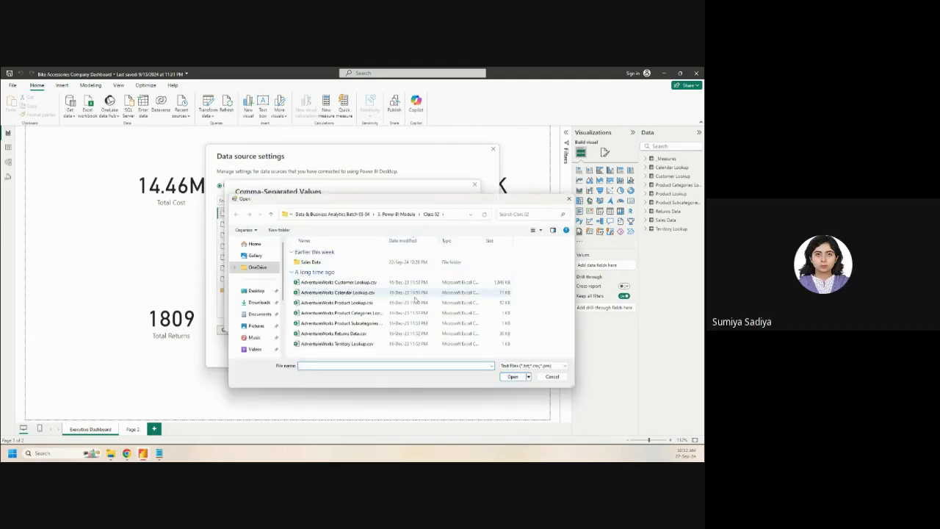
pyautogui.click(360, 306)
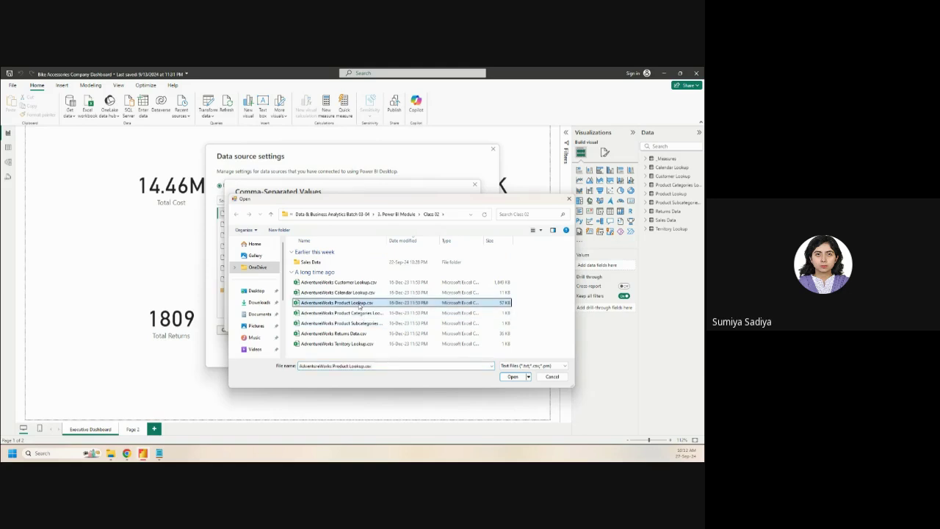
pyautogui.click(512, 377)
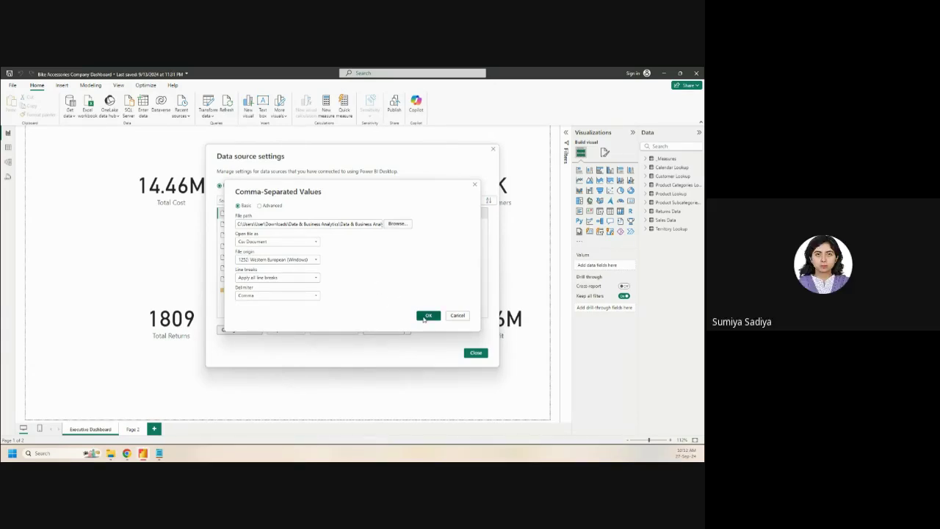
pyautogui.click(427, 316)
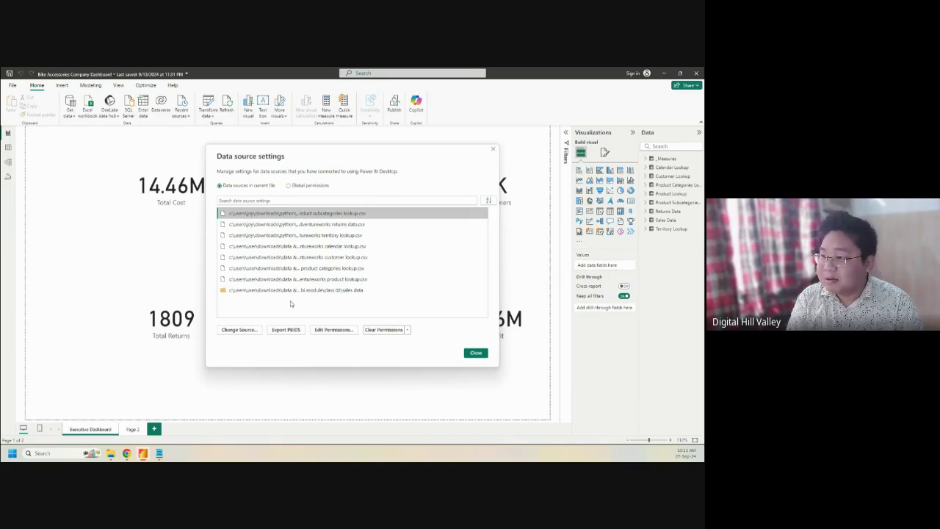
# Step: Change the product subcategories lookup source to AdventureWorks Product Subcategories Lookup.csv in the Class 02 folder
pyautogui.click(355, 216)
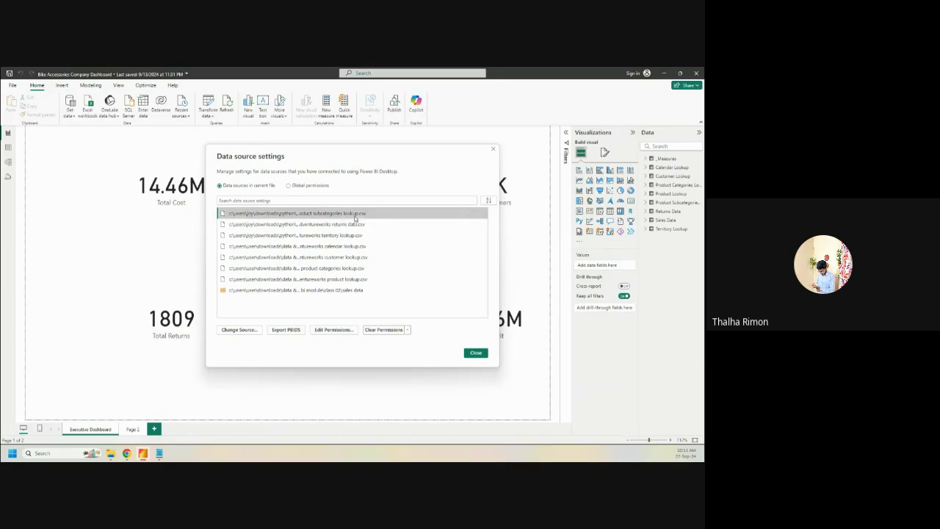
pyautogui.click(249, 327)
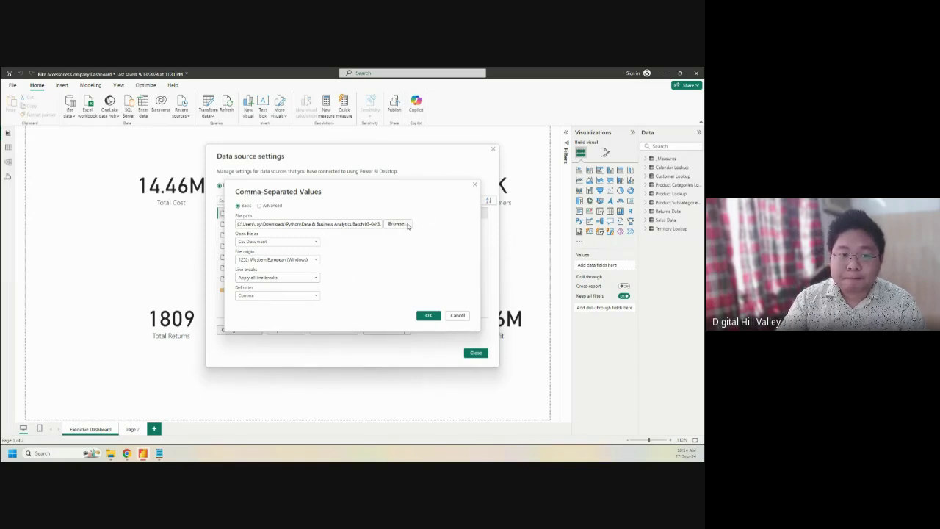
pyautogui.tripleClick(357, 223)
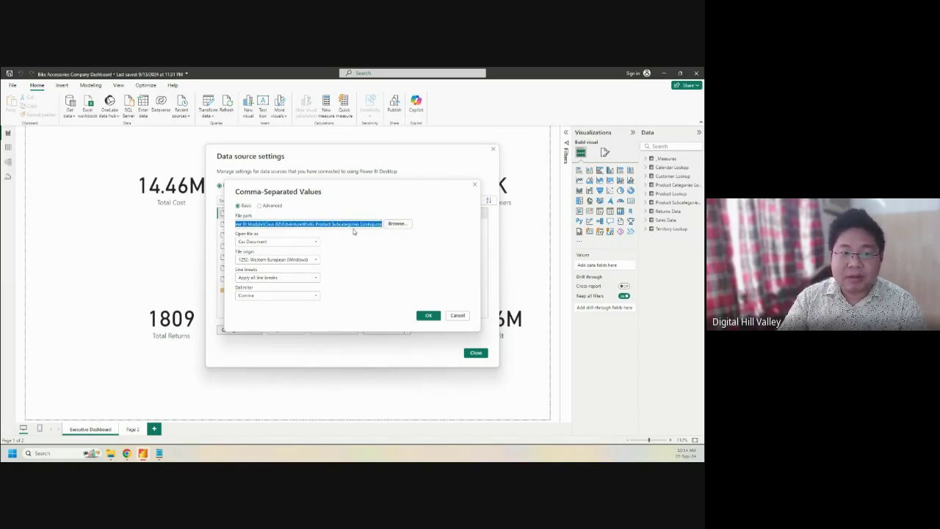
pyautogui.click(394, 224)
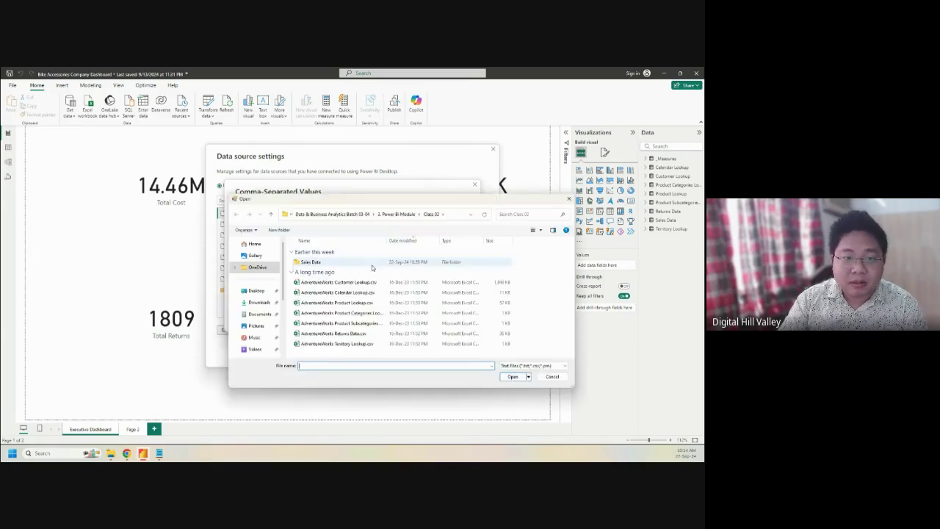
pyautogui.click(360, 324)
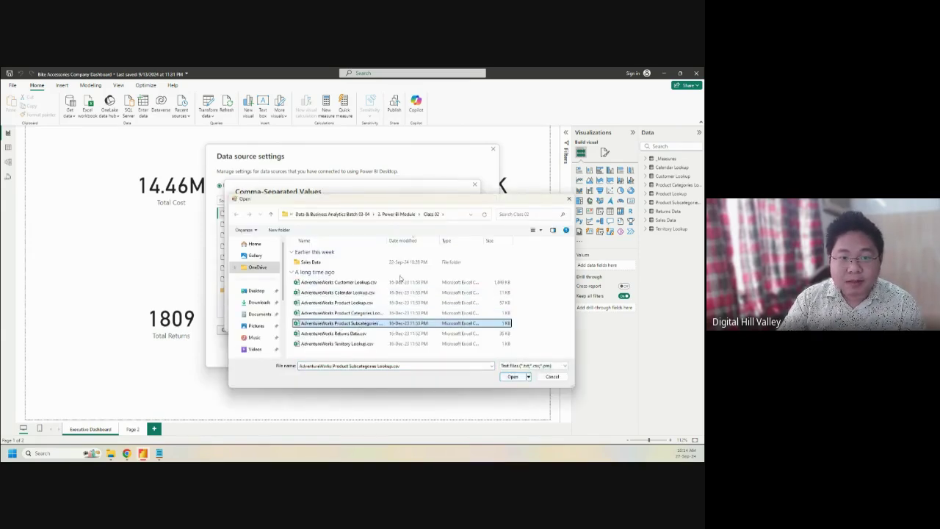
pyautogui.moveTo(386, 242); pyautogui.dragTo(420, 242)
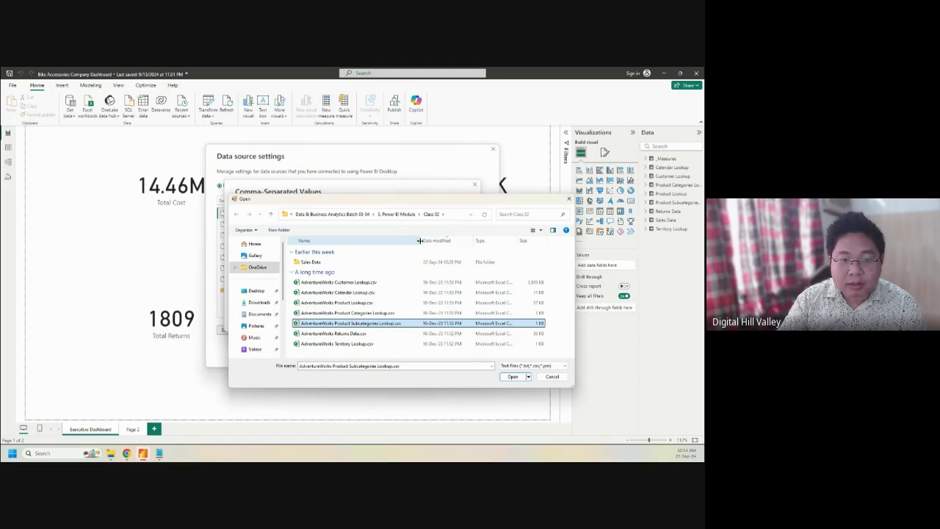
pyautogui.click(513, 375)
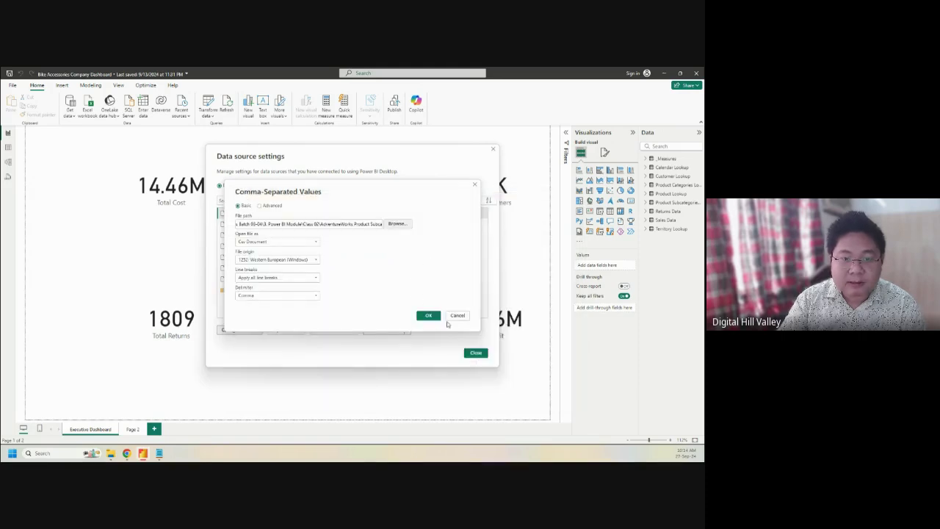
pyautogui.click(428, 315)
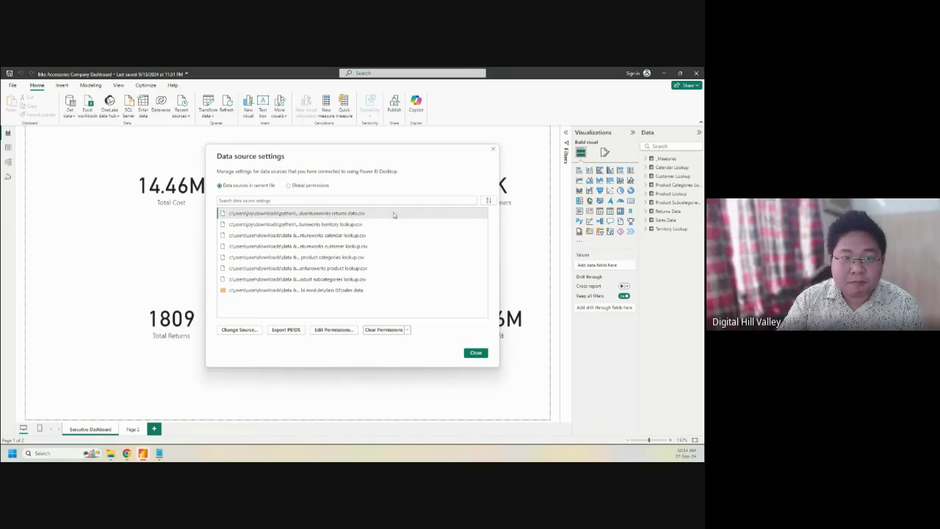
# Step: Check the returns data's file path and change its source to AdventureWorks Returns Data.csv in the Class 02 folder
pyautogui.click(239, 331)
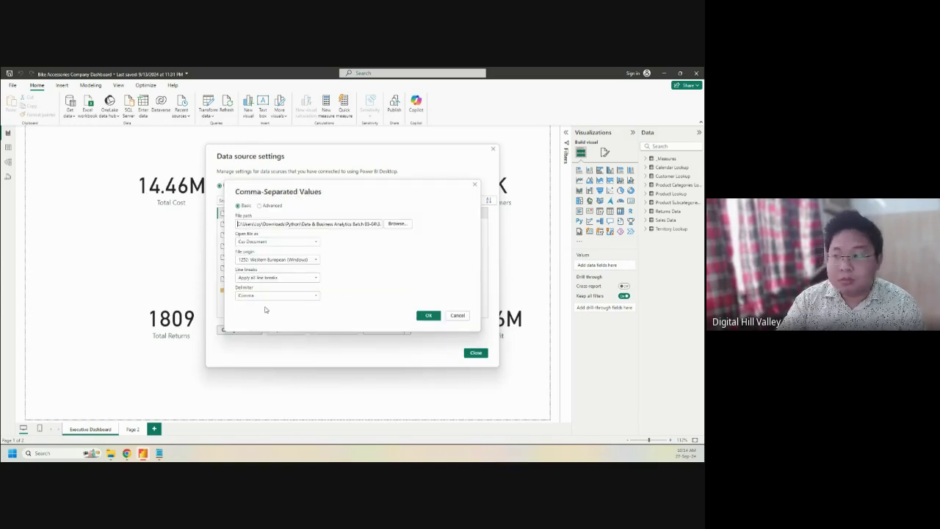
pyautogui.moveTo(360, 223); pyautogui.dragTo(421, 226)
pyautogui.click(350, 221)
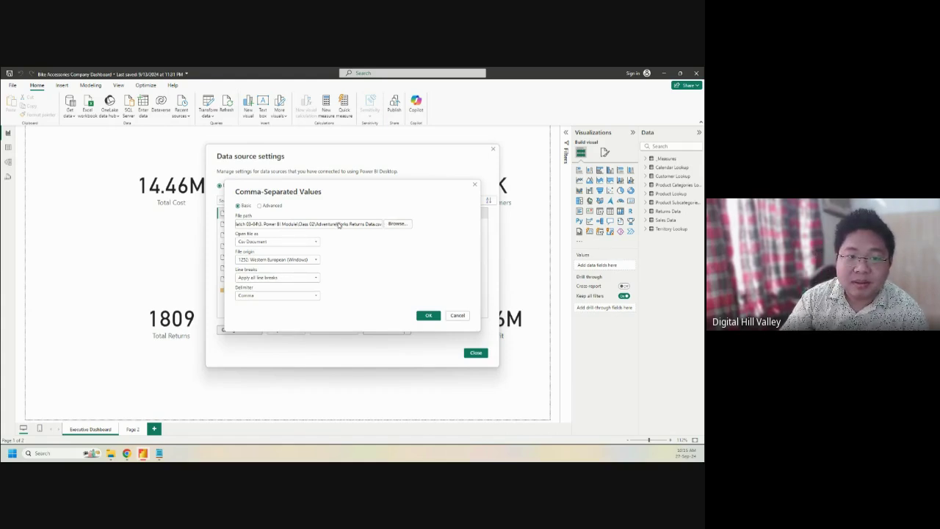
pyautogui.moveTo(340, 224); pyautogui.dragTo(408, 229)
pyautogui.click(359, 228)
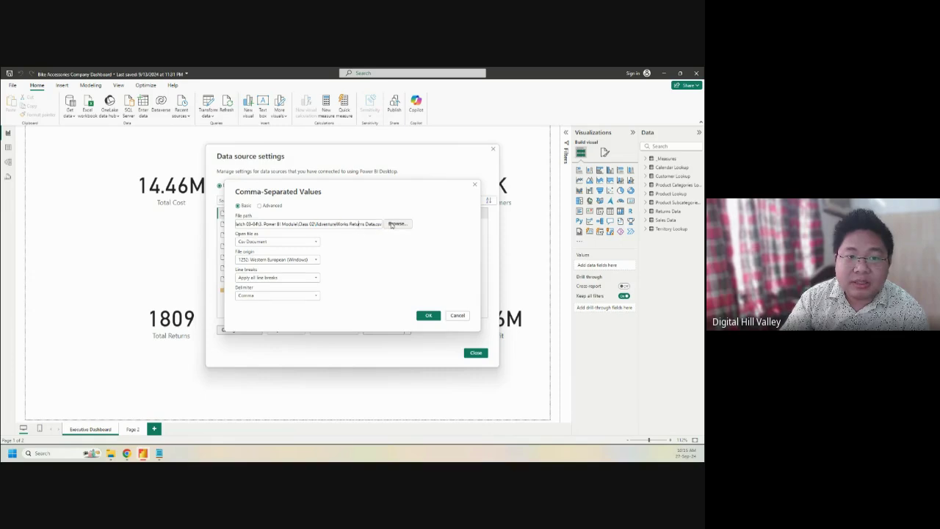
pyautogui.click(394, 224)
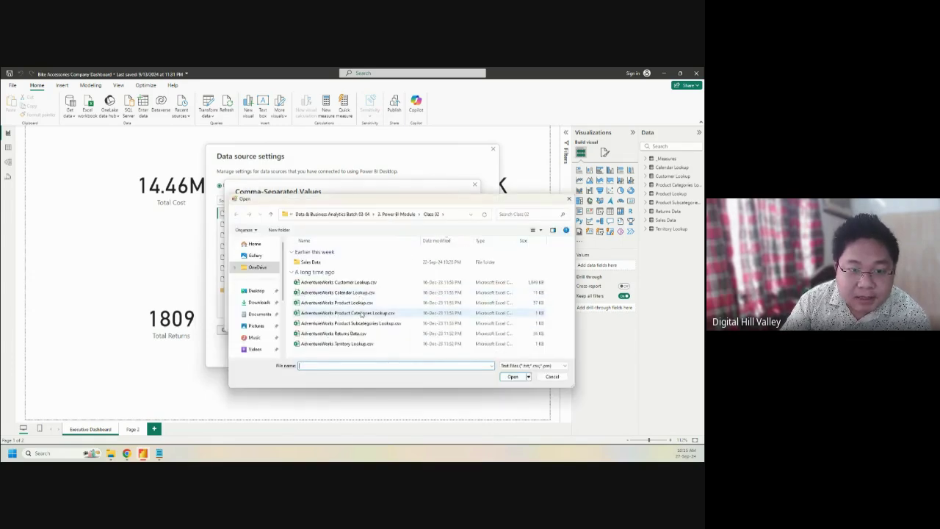
pyautogui.click(334, 333)
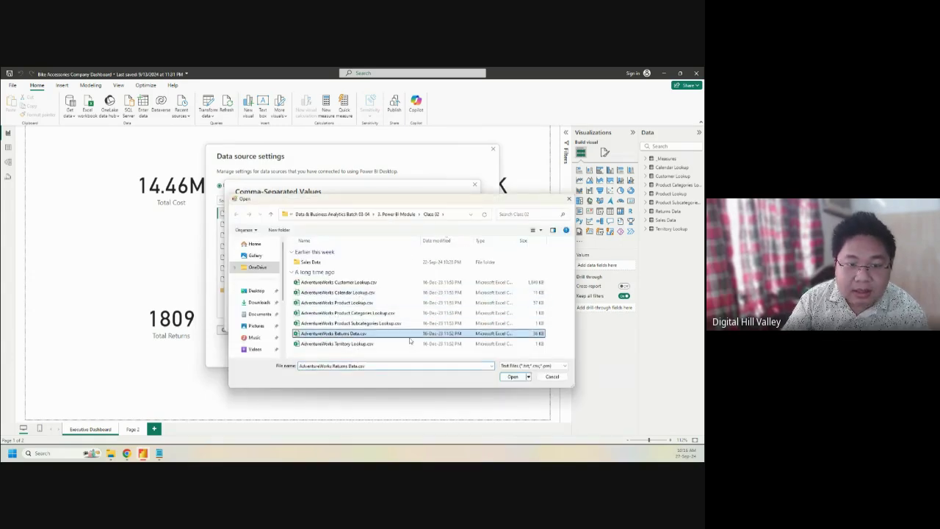
pyautogui.click(521, 377)
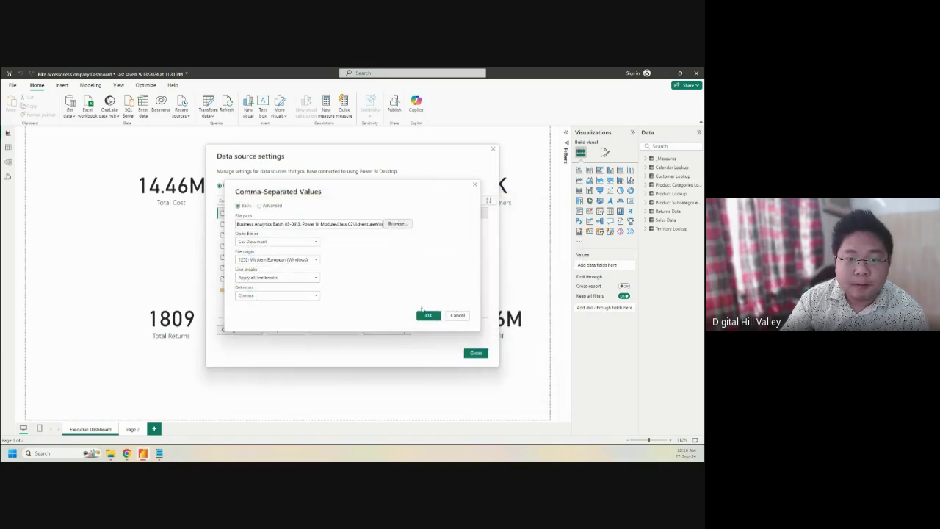
pyautogui.click(428, 316)
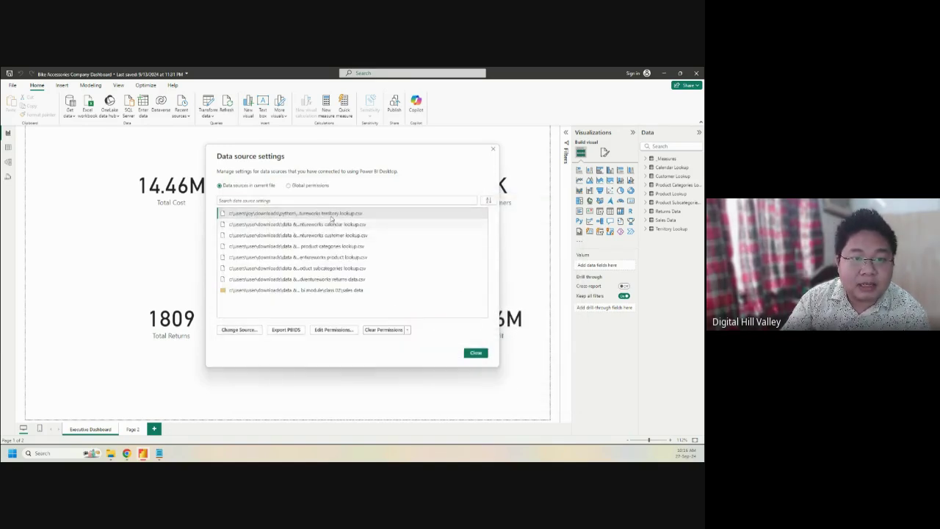
# Step: Change the territory lookup source to AdventureWorks Territory Lookup.csv in the Class 02 folder
pyautogui.click(240, 330)
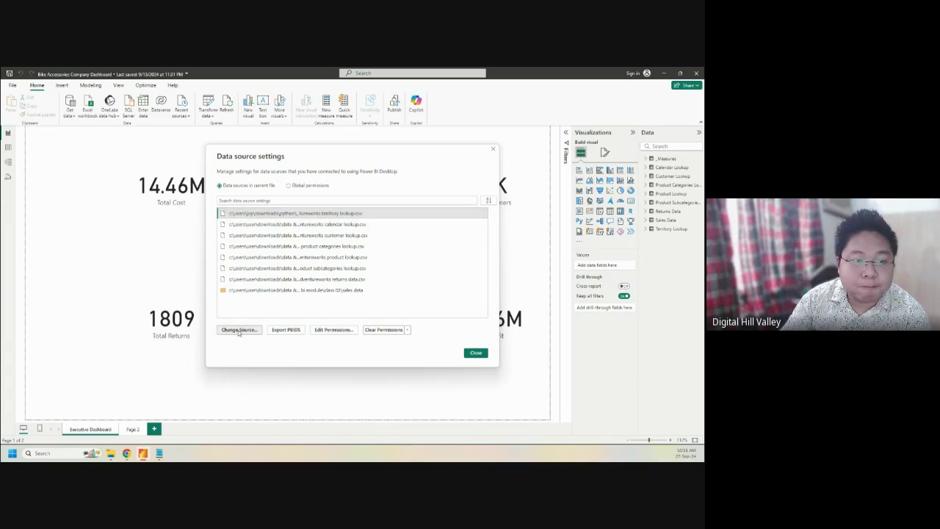
pyautogui.click(242, 330)
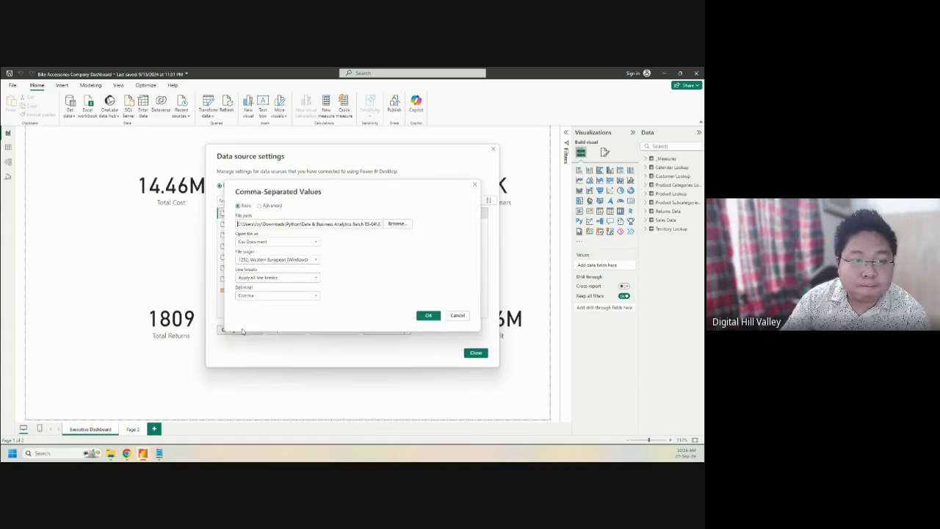
pyautogui.click(396, 223)
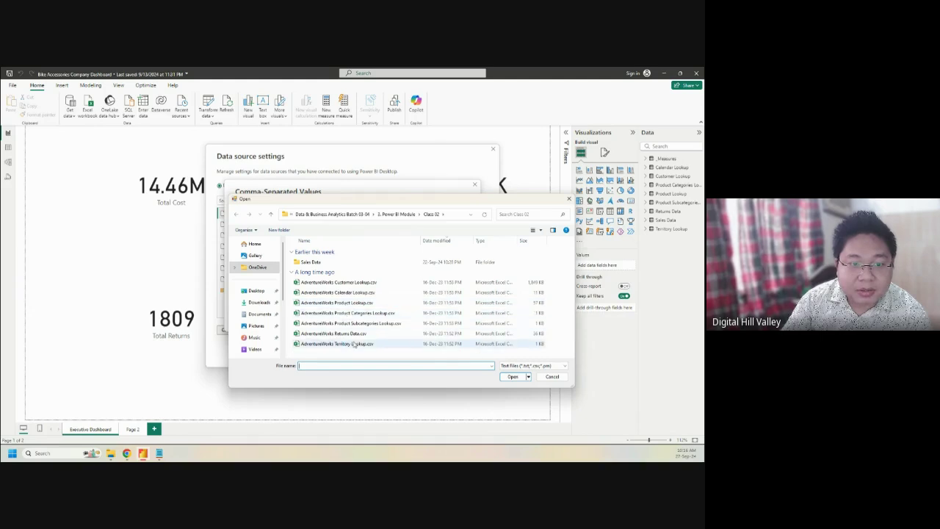
pyautogui.click(369, 344)
pyautogui.click(512, 376)
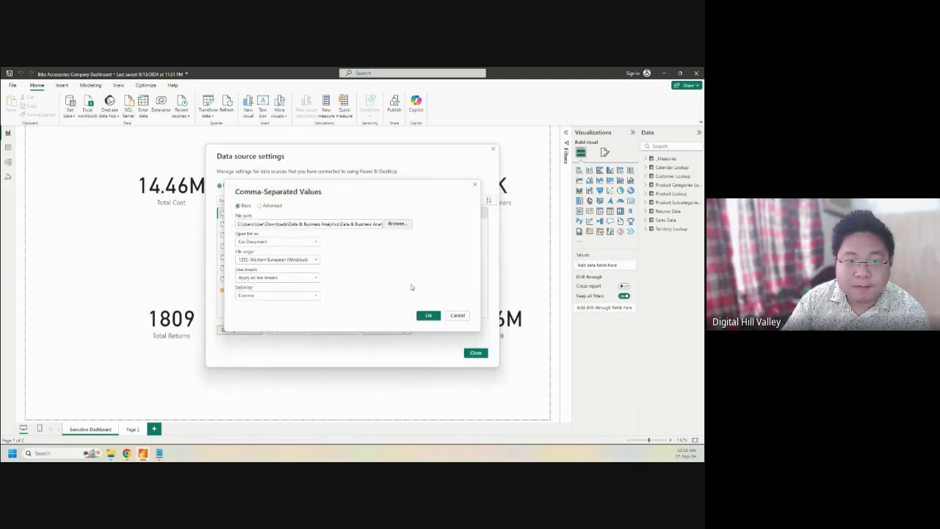
pyautogui.click(428, 316)
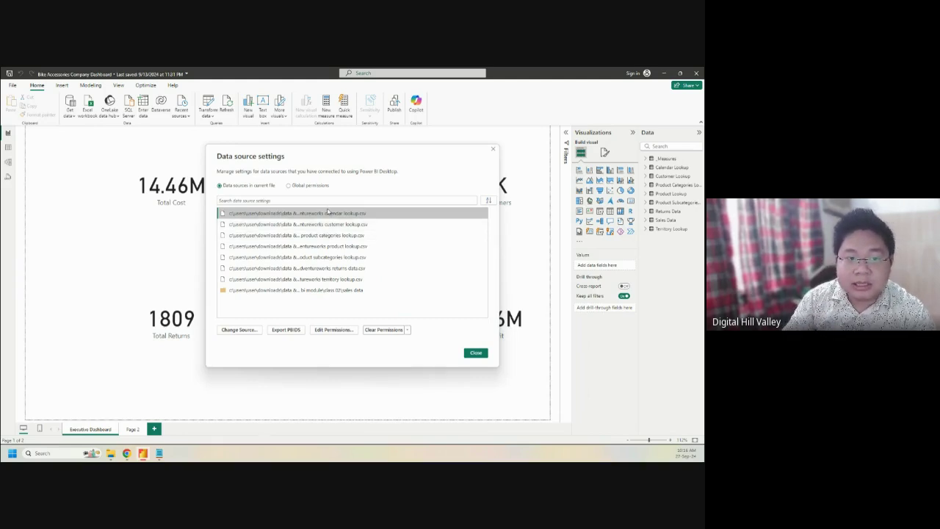
# Step: Close the data source settings, apply the pending query changes, and expand the _Measures table
pyautogui.click(304, 213)
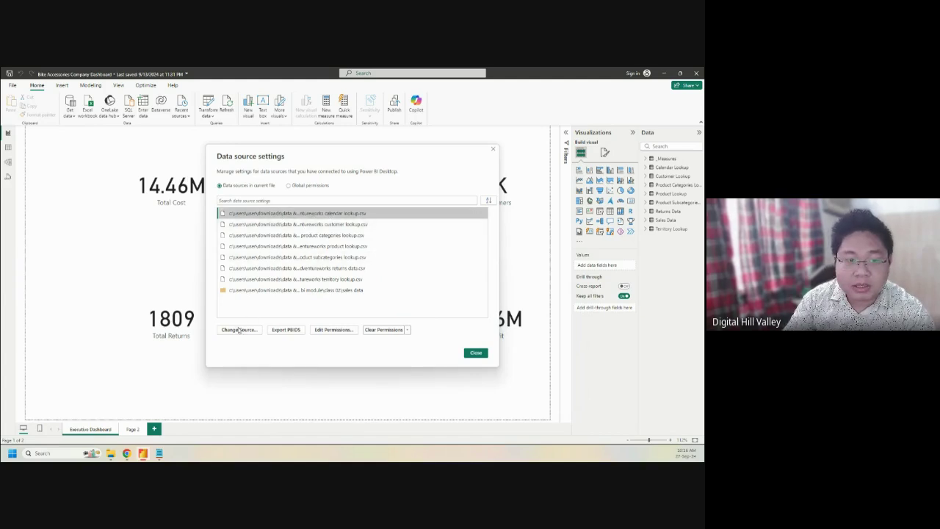
pyautogui.click(474, 353)
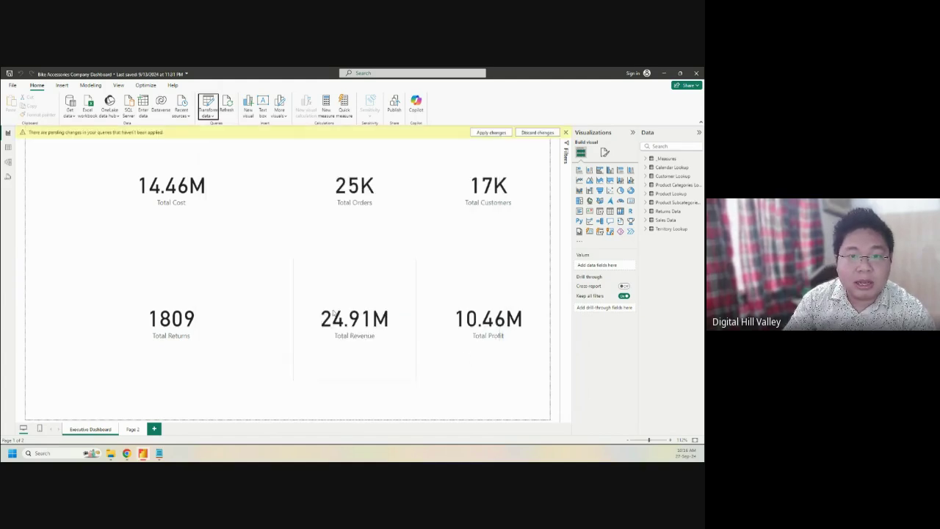
pyautogui.click(499, 135)
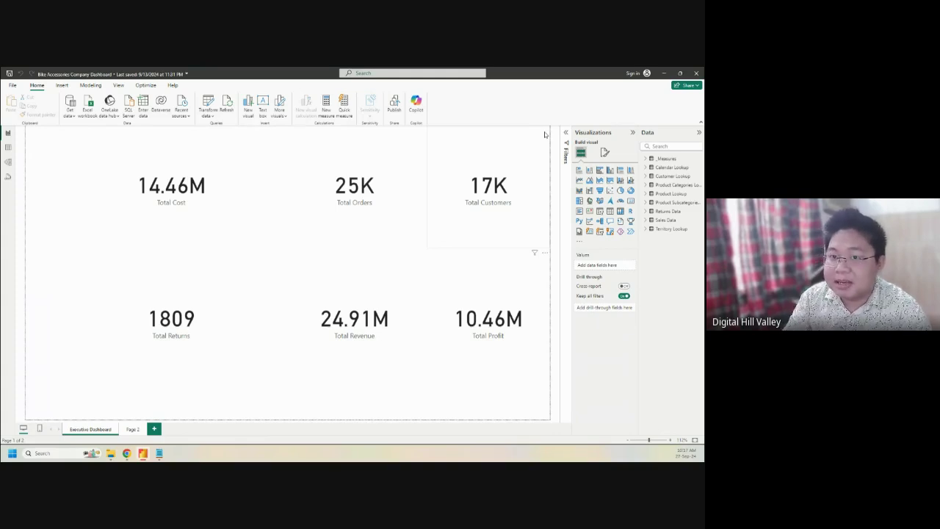
pyautogui.click(644, 160)
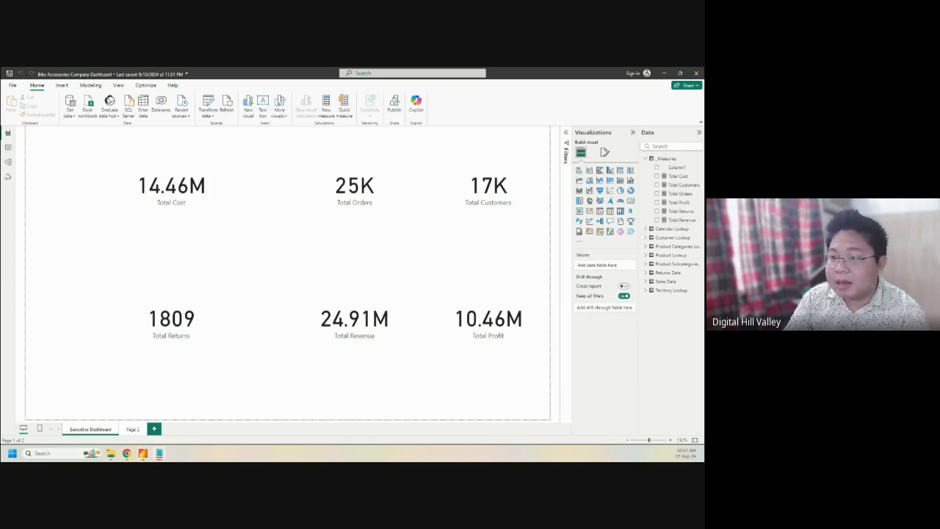
# Step: Shrink the Total Returns and Total Cost cards and move Total Cost down to sit just above Total Returns
pyautogui.click(198, 307)
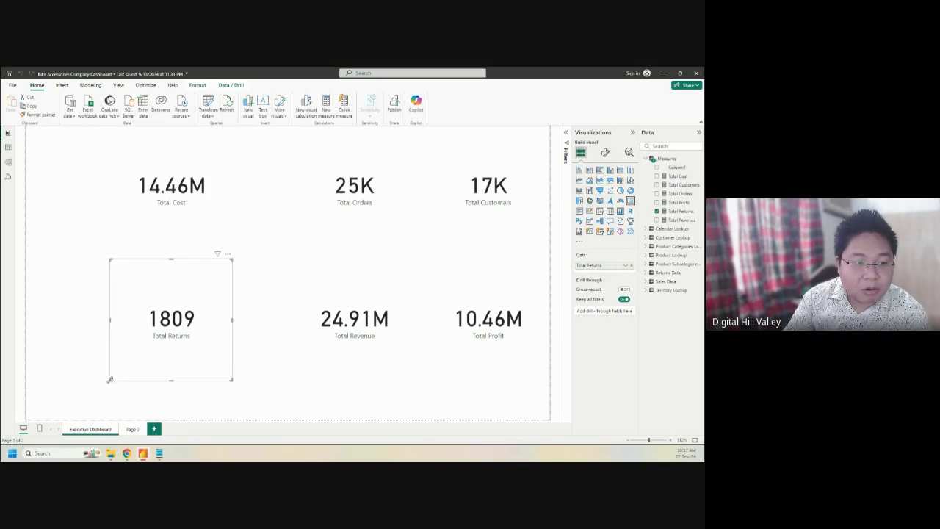
pyautogui.moveTo(111, 380); pyautogui.dragTo(166, 319)
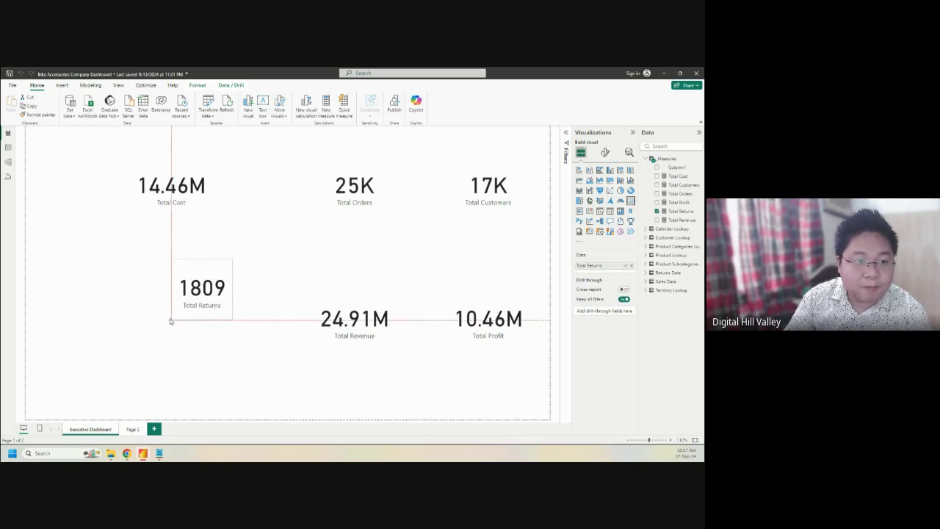
pyautogui.click(174, 204)
pyautogui.moveTo(110, 247); pyautogui.dragTo(156, 203)
pyautogui.moveTo(185, 171); pyautogui.dragTo(183, 239)
# Step: Shrink the Total Orders and Total Customers cards and place them lower, just above the Total Revenue and Total Profit cards
pyautogui.click(300, 241)
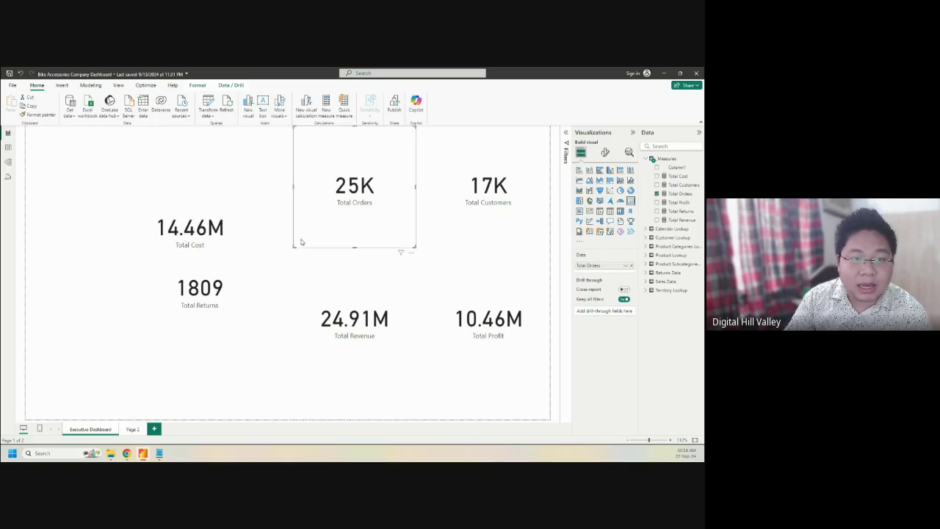
pyautogui.moveTo(294, 245); pyautogui.dragTo(328, 255)
pyautogui.click(429, 244)
pyautogui.moveTo(430, 244); pyautogui.dragTo(464, 242)
# Step: Shrink the Total Profit and Total Revenue cards on the Executive Dashboard page
pyautogui.click(438, 378)
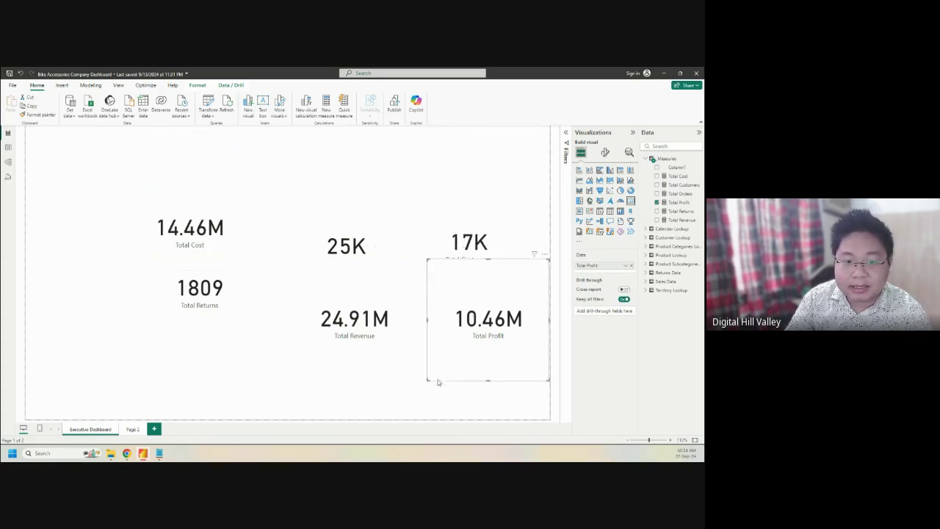
pyautogui.click(428, 383)
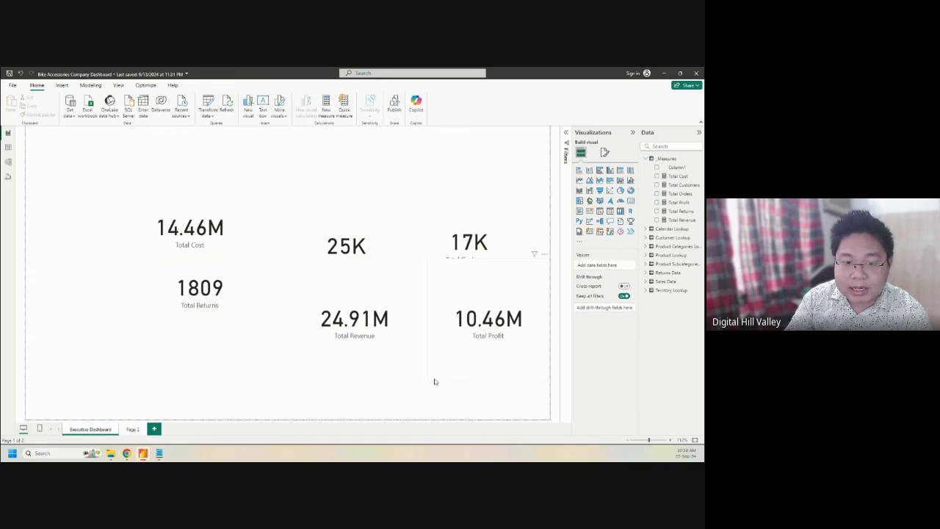
pyautogui.click(429, 379)
pyautogui.moveTo(430, 376); pyautogui.dragTo(454, 356)
pyautogui.click(345, 332)
pyautogui.moveTo(294, 380); pyautogui.dragTo(354, 353)
# Step: Arrange the cards in two rows, with Total Cost, Total Orders and Total Customers above Total Returns, Total Revenue and Total Profit
pyautogui.moveTo(467, 248); pyautogui.dragTo(505, 243)
pyautogui.moveTo(360, 251); pyautogui.dragTo(434, 242)
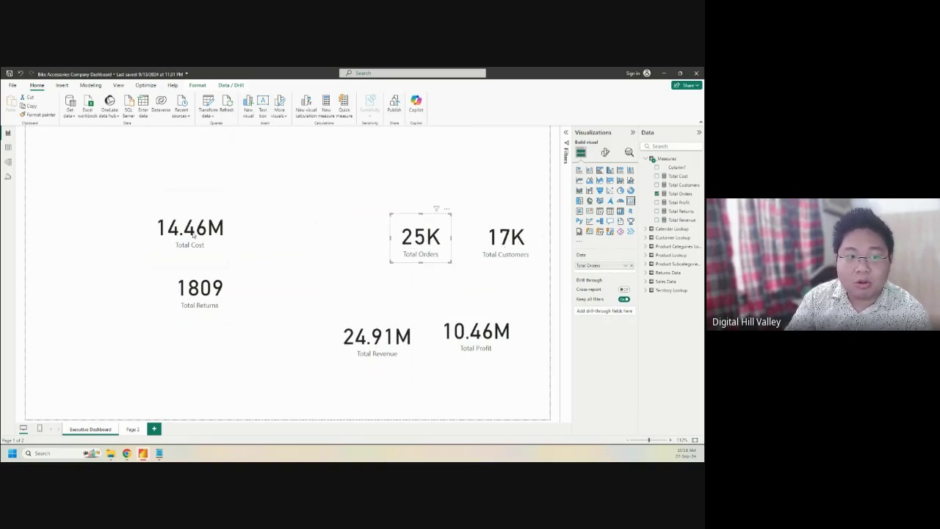
pyautogui.moveTo(193, 235); pyautogui.dragTo(315, 234)
pyautogui.moveTo(278, 190); pyautogui.dragTo(287, 199)
pyautogui.moveTo(214, 303); pyautogui.dragTo(305, 346)
pyautogui.moveTo(250, 301); pyautogui.dragTo(258, 305)
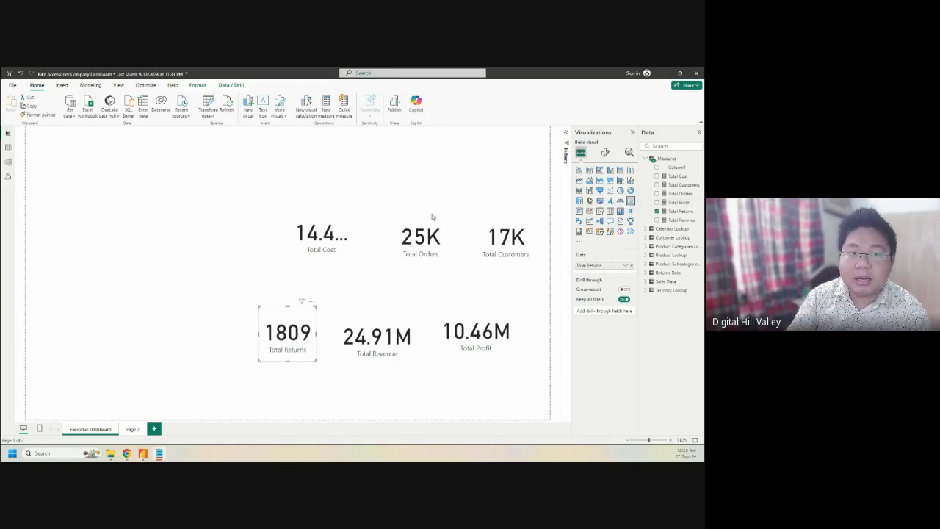
# Step: Create a new measure in the _Measures table and name it Quantity_Returned
pyautogui.rightClick(668, 158)
pyautogui.click(646, 171)
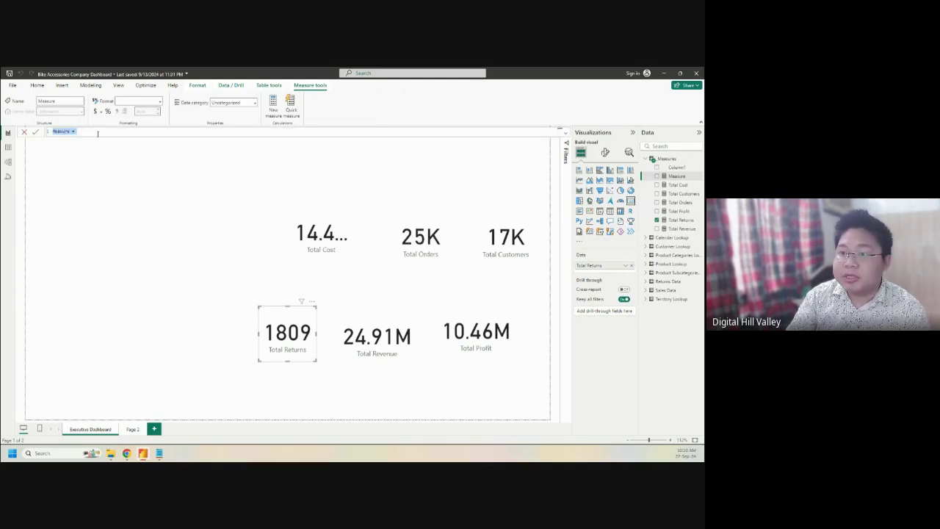
pyautogui.moveTo(71, 132); pyautogui.dragTo(51, 134)
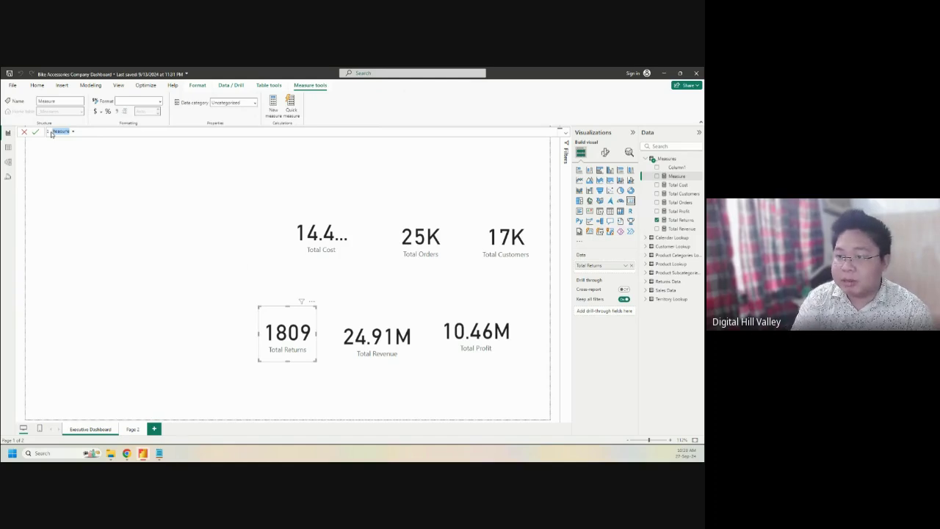
pyautogui.write('Quantit')
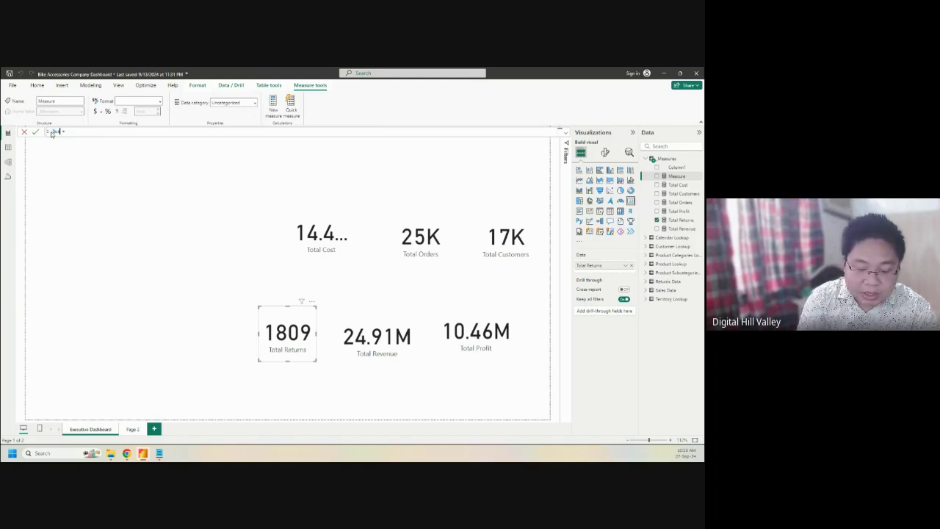
pyautogui.write('y')
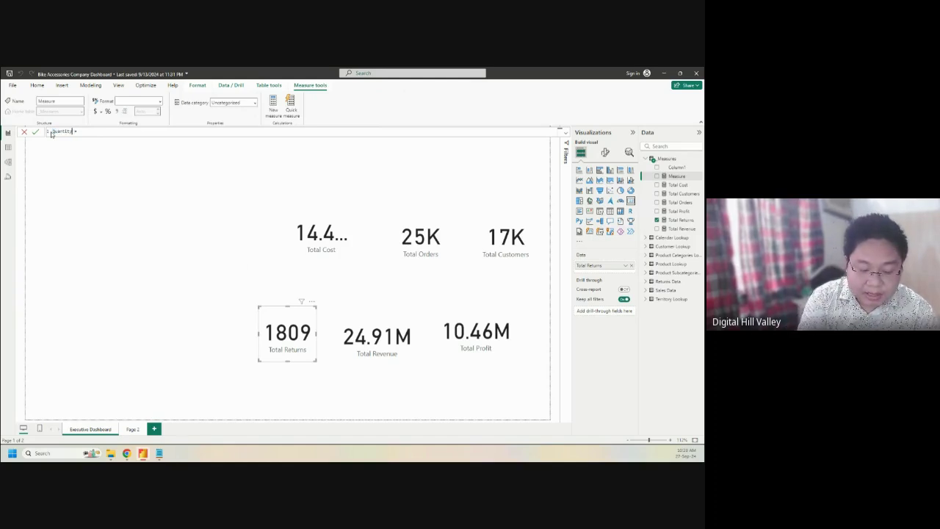
pyautogui.write('_measure')
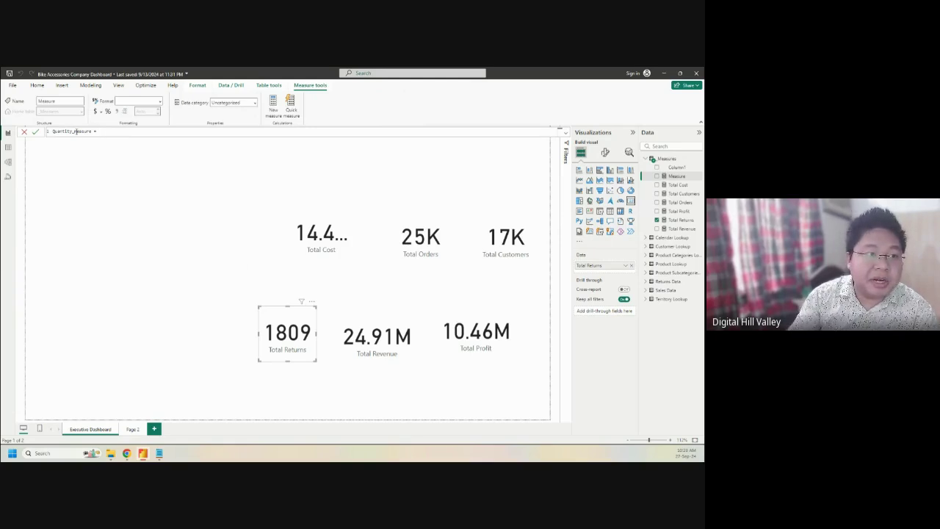
pyautogui.moveTo(74, 131); pyautogui.dragTo(91, 131)
pyautogui.write('Returned')
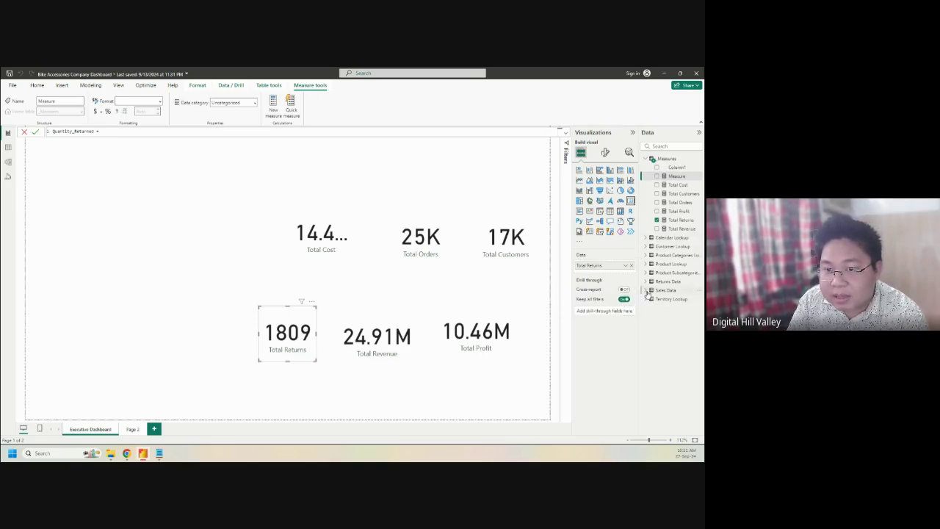
pyautogui.press('Return')
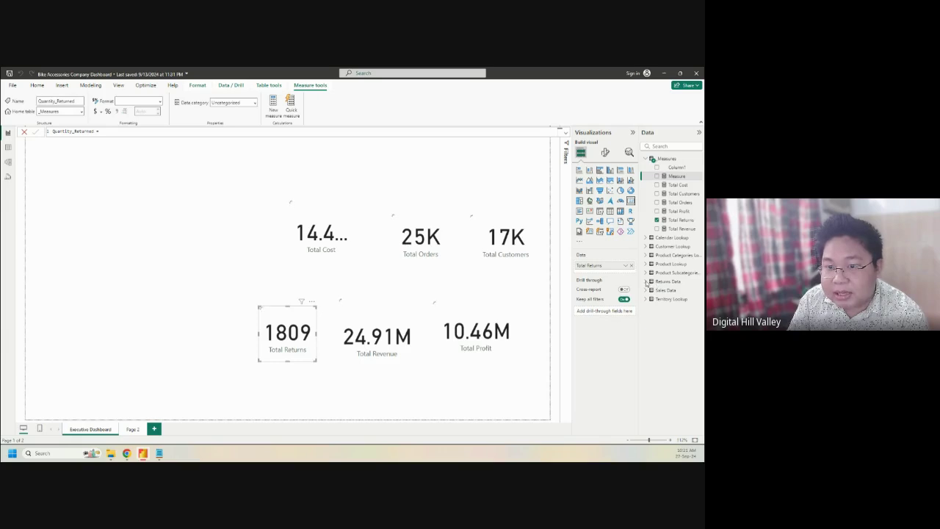
# Step: Define the Quantity_Returned measure as SUM('Returns Data'[ReturnQuantity])
pyautogui.click(646, 282)
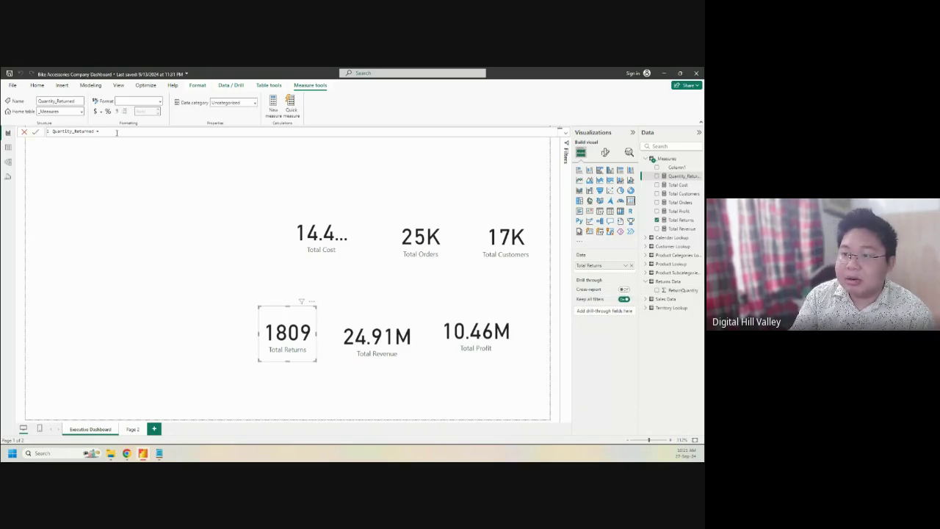
pyautogui.write('SUM')
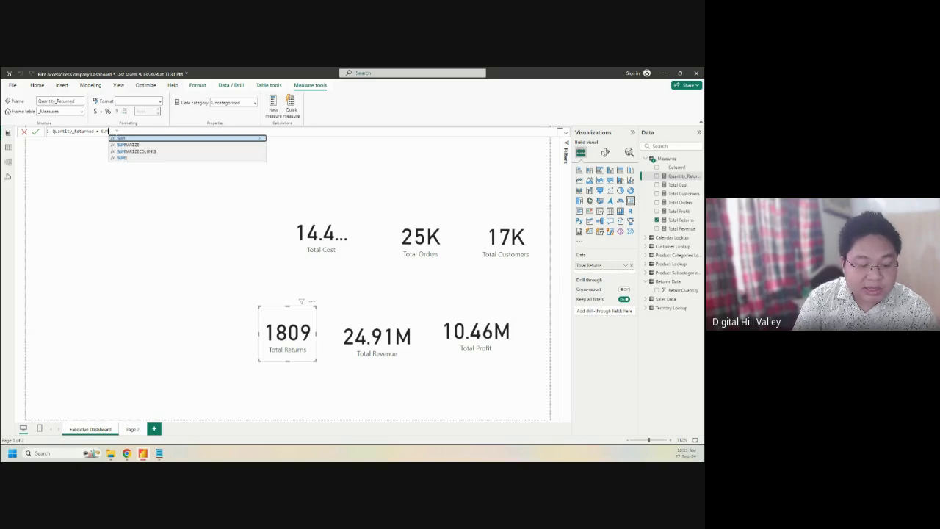
pyautogui.write('(')
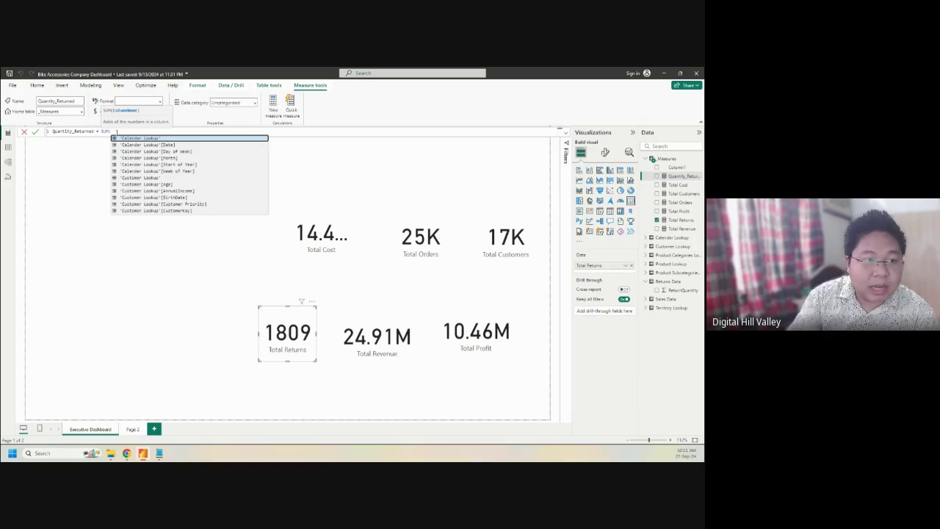
pyautogui.scroll(-5, 145, 169)
pyautogui.scroll(-5, 145, 179)
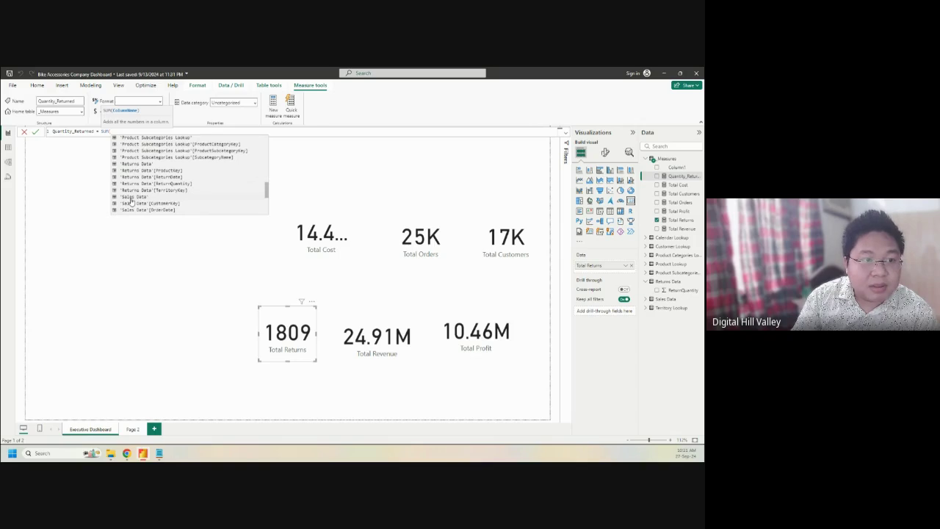
pyautogui.doubleClick(136, 164)
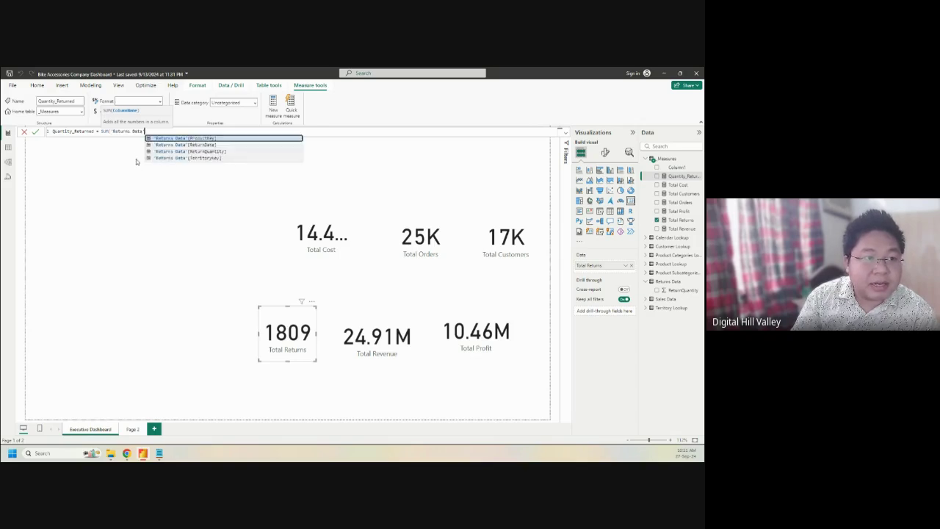
pyautogui.doubleClick(190, 152)
pyautogui.write(')')
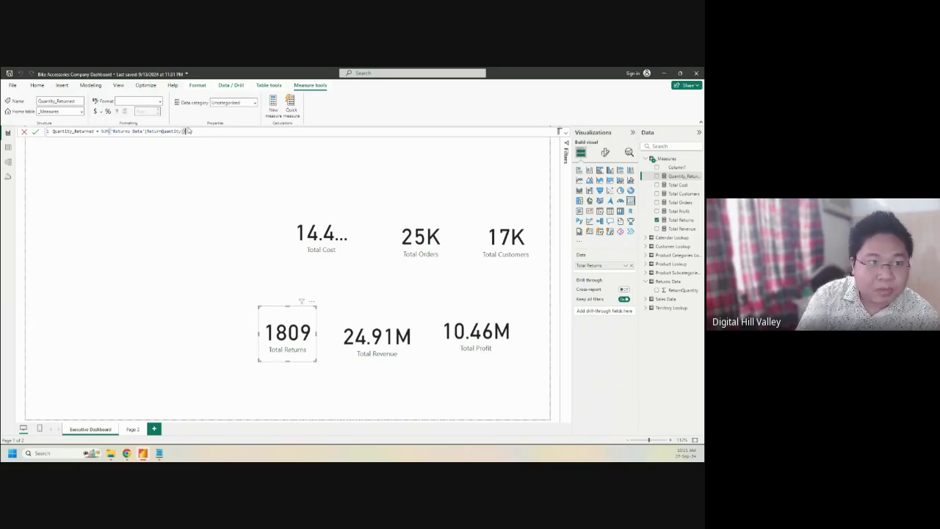
pyautogui.hotkey('shift', 'Return')
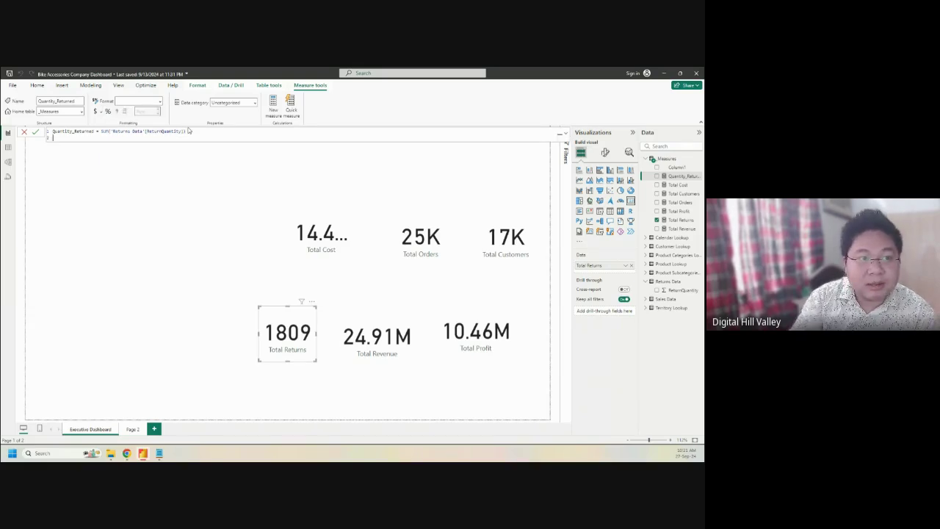
pyautogui.press('BackSpace')
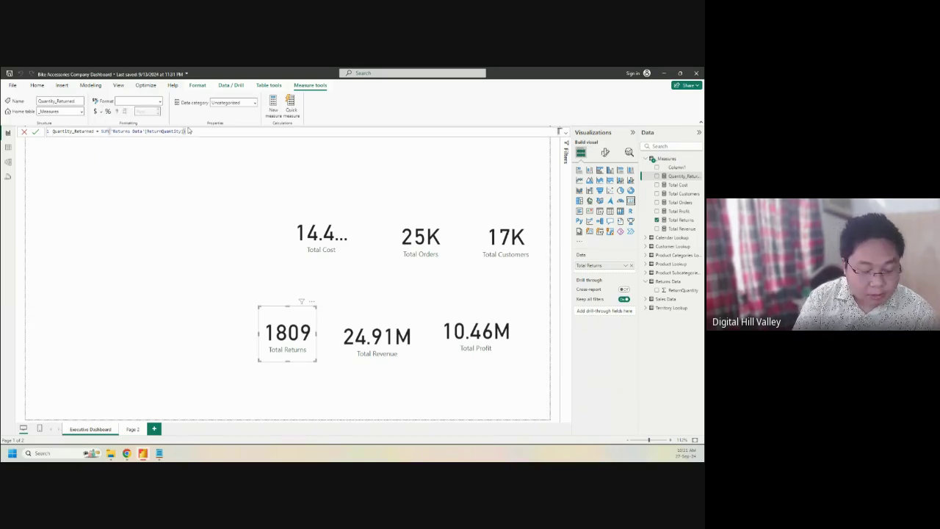
pyautogui.press('Return')
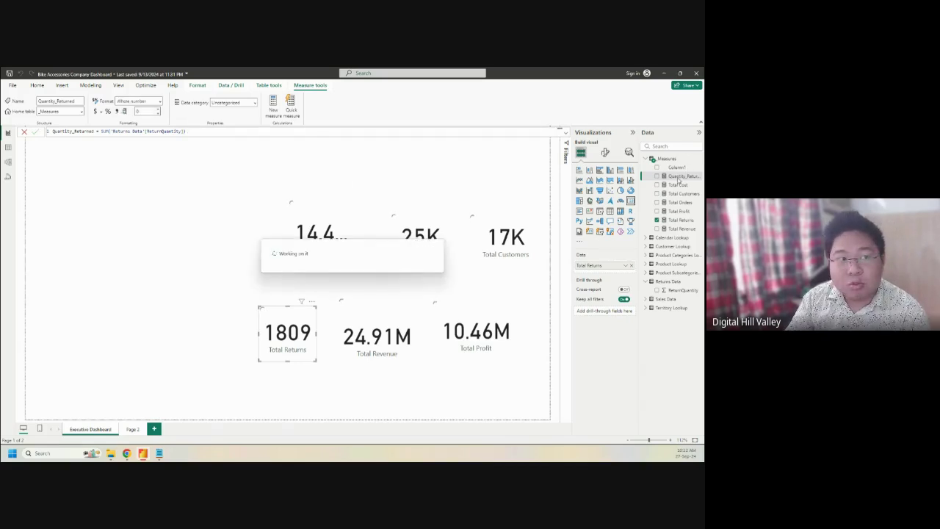
# Step: Add Quantity_Returned to the Executive Dashboard page as a card, shrunk and placed beside the Total Cost card
pyautogui.moveTo(679, 176); pyautogui.dragTo(190, 213)
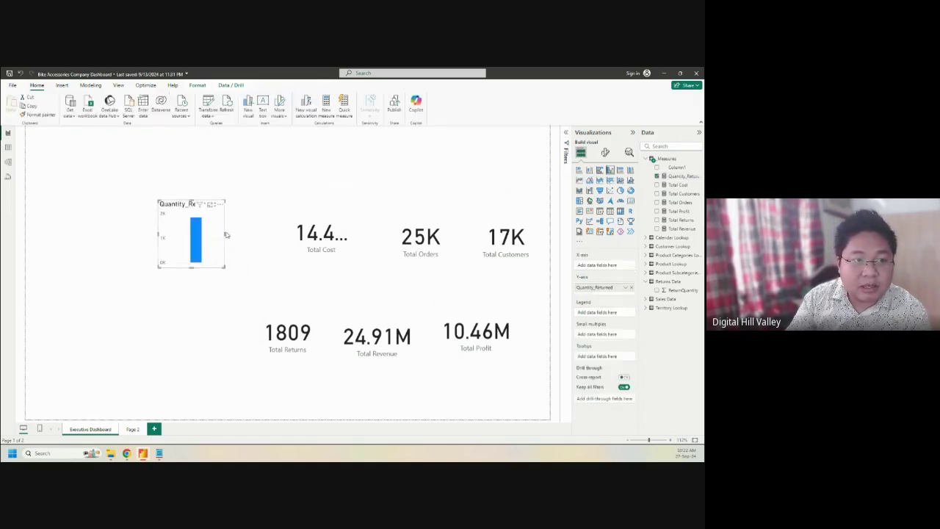
pyautogui.moveTo(224, 234); pyautogui.dragTo(262, 234)
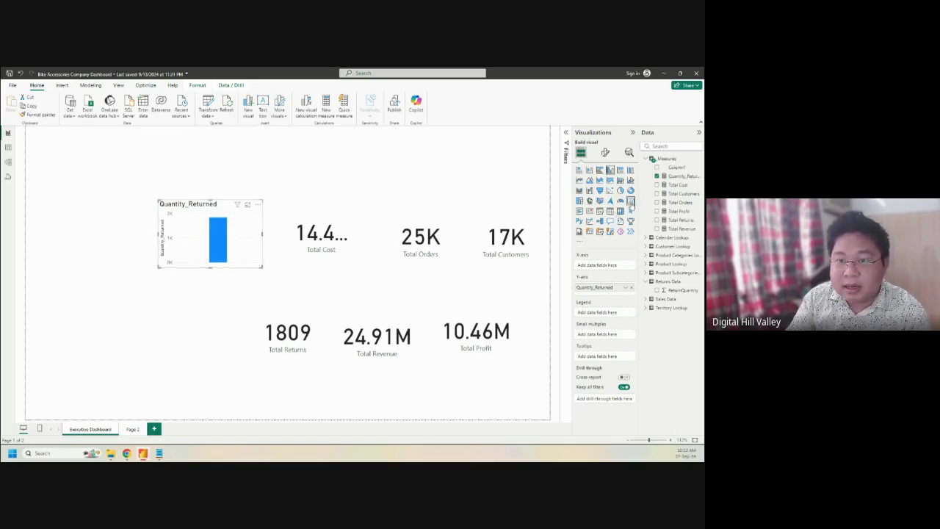
pyautogui.click(630, 201)
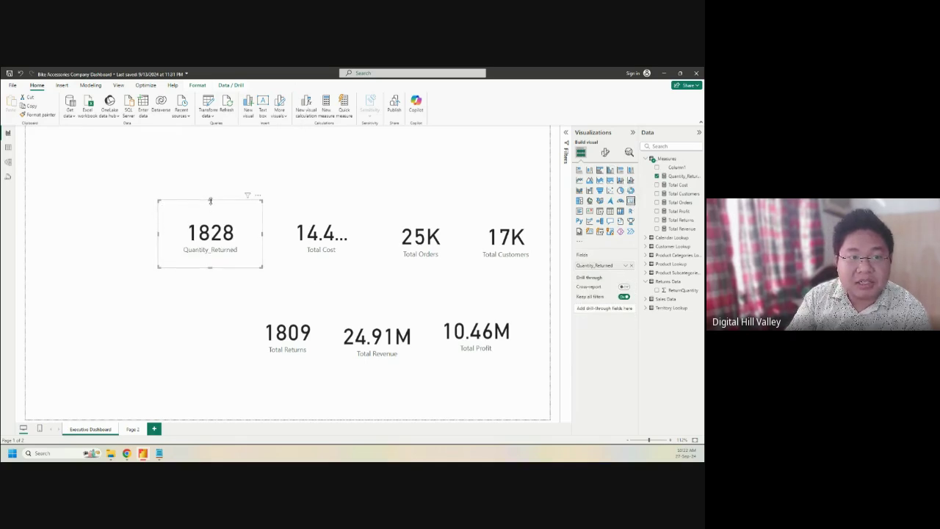
pyautogui.moveTo(208, 206); pyautogui.dragTo(226, 220)
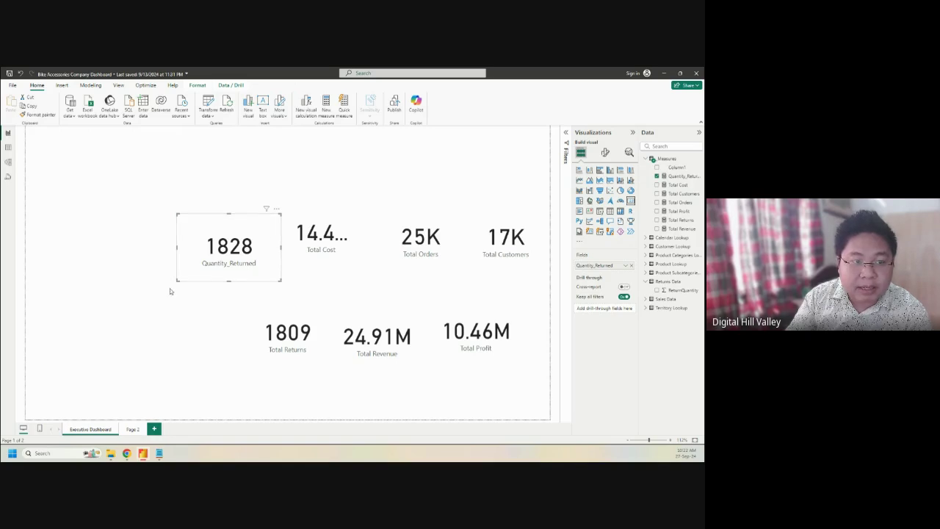
pyautogui.moveTo(177, 282); pyautogui.dragTo(197, 273)
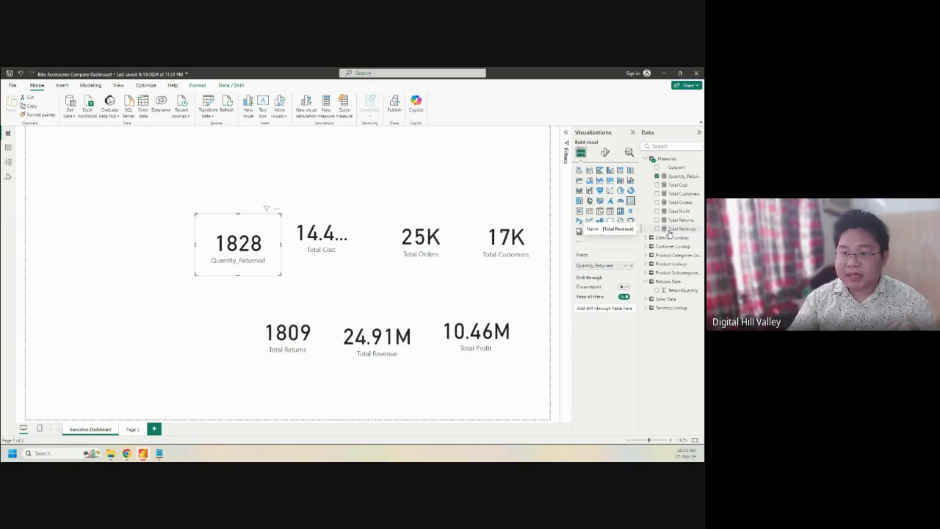
# Step: Create another measure in the _Measures table, name it Quantity_Sold and begin its expression with the SUM function
pyautogui.rightClick(664, 162)
pyautogui.press('Escape')
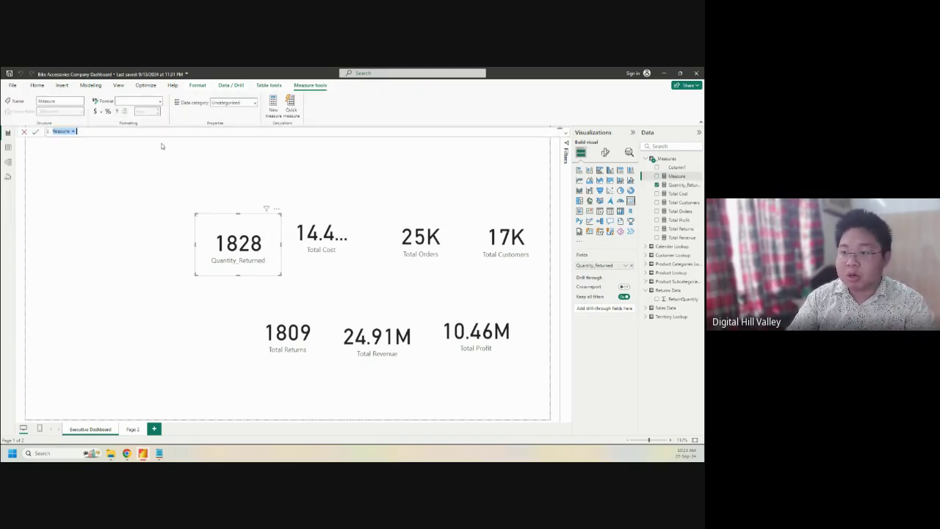
pyautogui.click(111, 132)
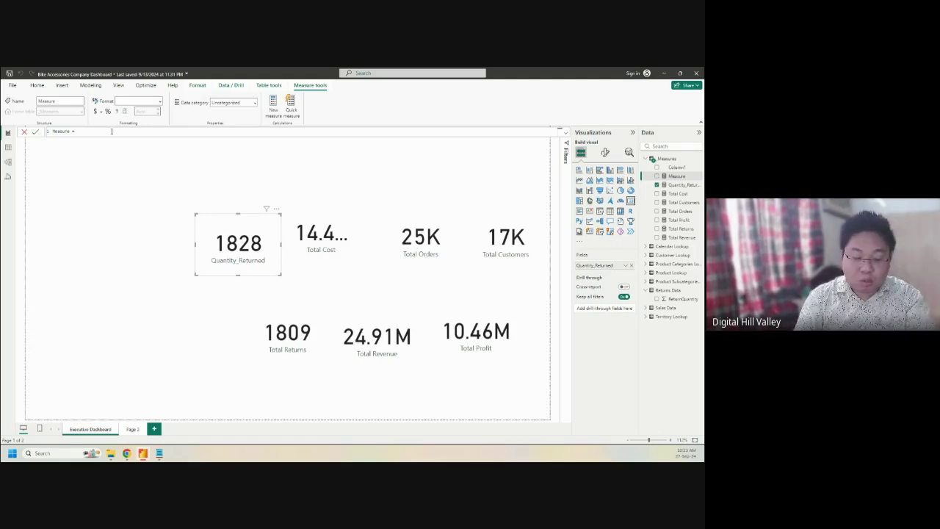
pyautogui.write('Quantit')
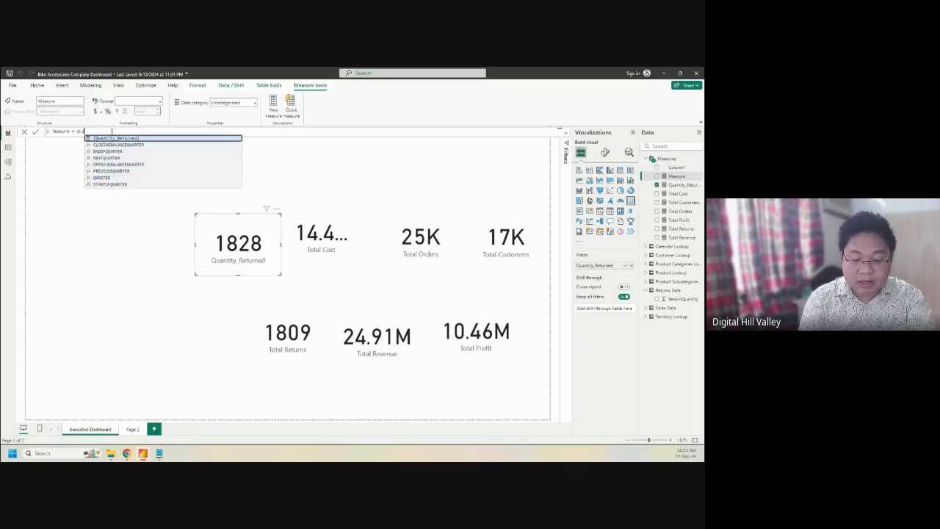
pyautogui.write('y')
pyautogui.press('BackSpace')
pyautogui.press('BackSpace')
pyautogui.press('BackSpace')
pyautogui.press('BackSpace')
pyautogui.press('BackSpace')
pyautogui.press('BackSpace')
pyautogui.press('BackSpace')
pyautogui.press('BackSpace')
pyautogui.press('BackSpace')
pyautogui.press('BackSpace')
pyautogui.press('BackSpace')
pyautogui.press('BackSpace')
pyautogui.press('BackSpace')
pyautogui.press('BackSpace')
pyautogui.press('BackSpace')
pyautogui.press('BackSpace')
pyautogui.press('BackSpace')
pyautogui.press('BackSpace')
pyautogui.write('Quantity')
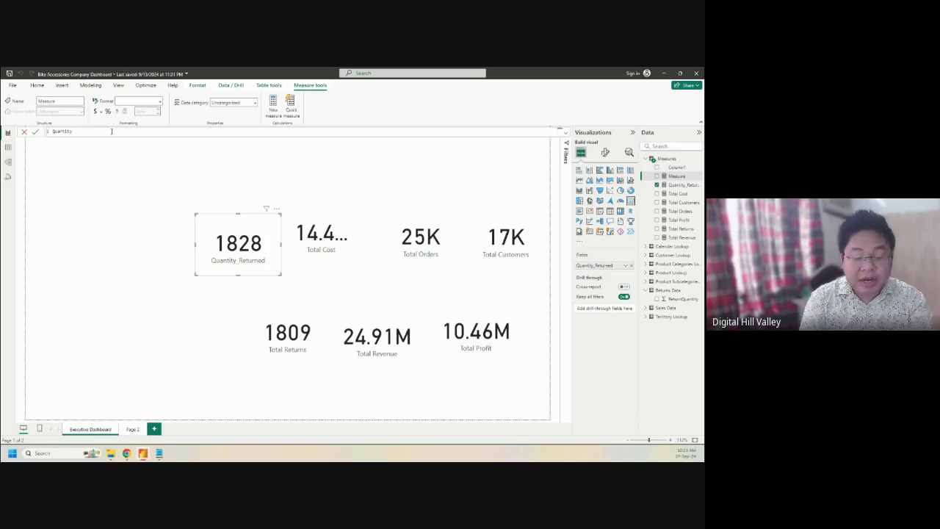
pyautogui.write('_')
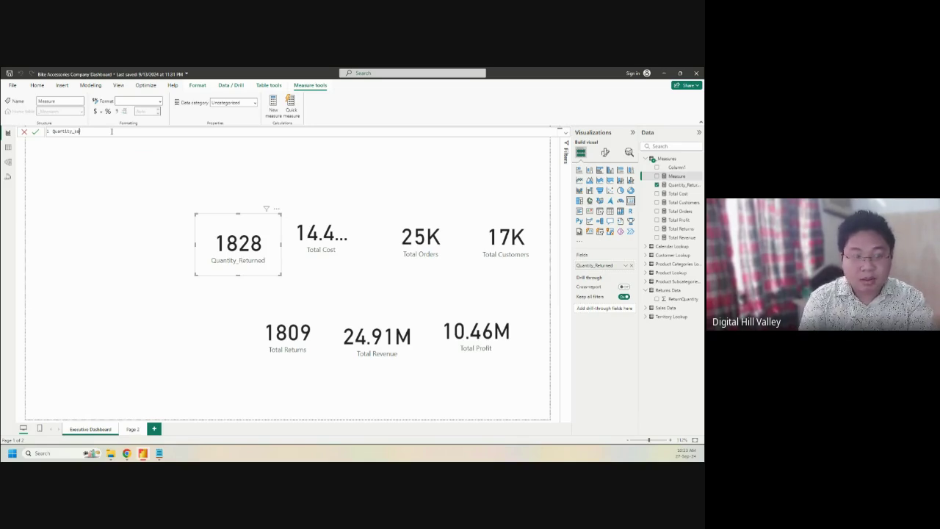
pyautogui.write('Sold = SUM(')
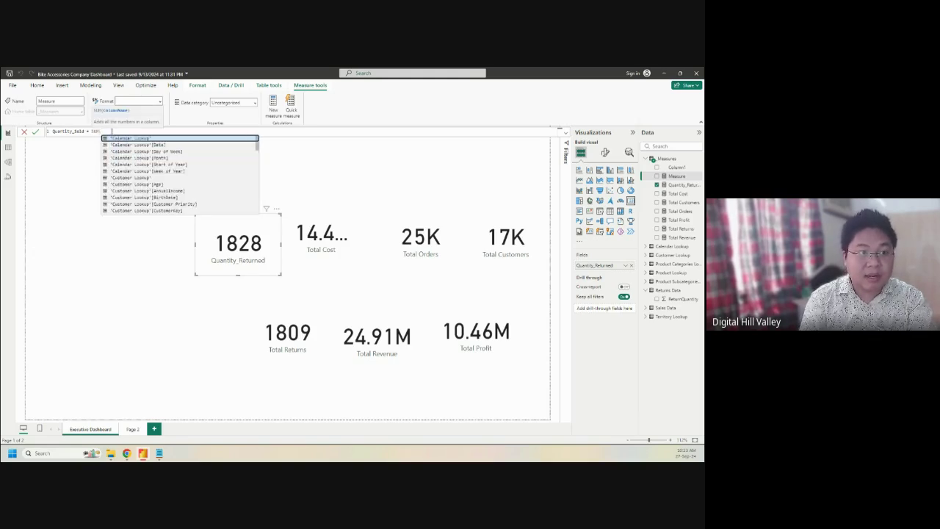
# Step: Complete the Quantity_Sold measure's sum with the 'Sales Data'[OrderQuantity] column and commit the formula
pyautogui.scroll(-6, 171, 185)
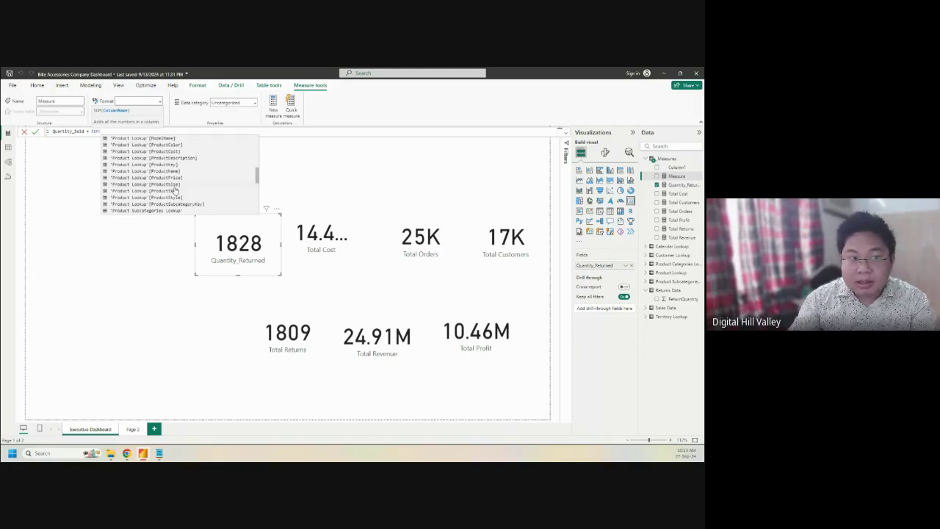
pyautogui.scroll(-5, 175, 190)
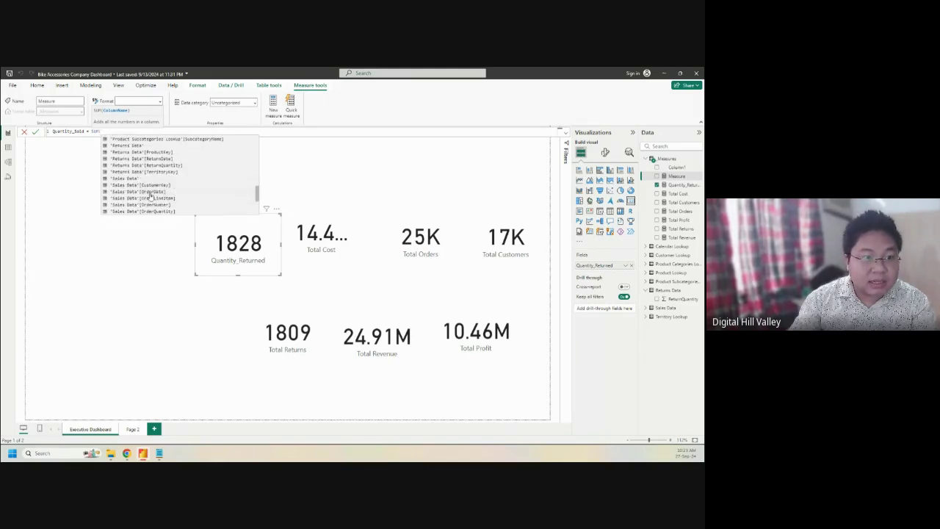
pyautogui.scroll(-3, 151, 196)
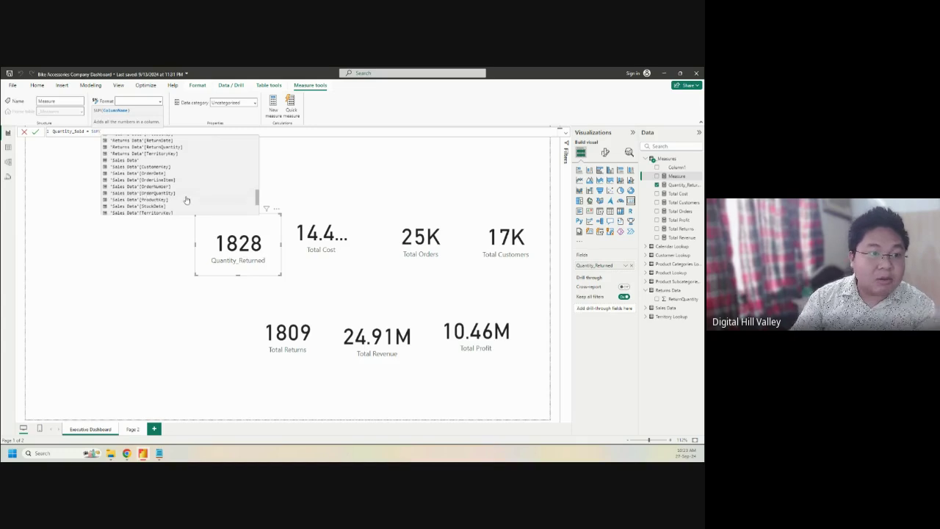
pyautogui.scroll(-1, 187, 199)
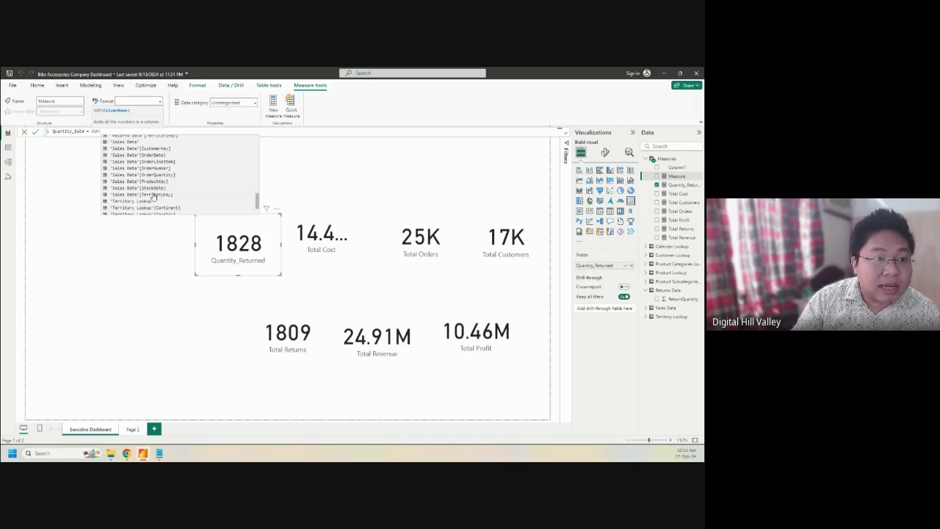
pyautogui.scroll(1, 149, 172)
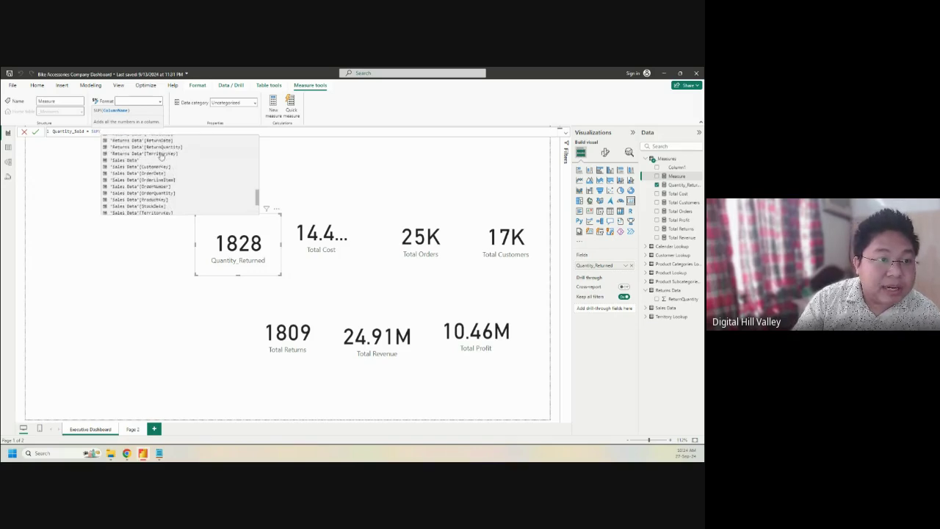
pyautogui.doubleClick(160, 195)
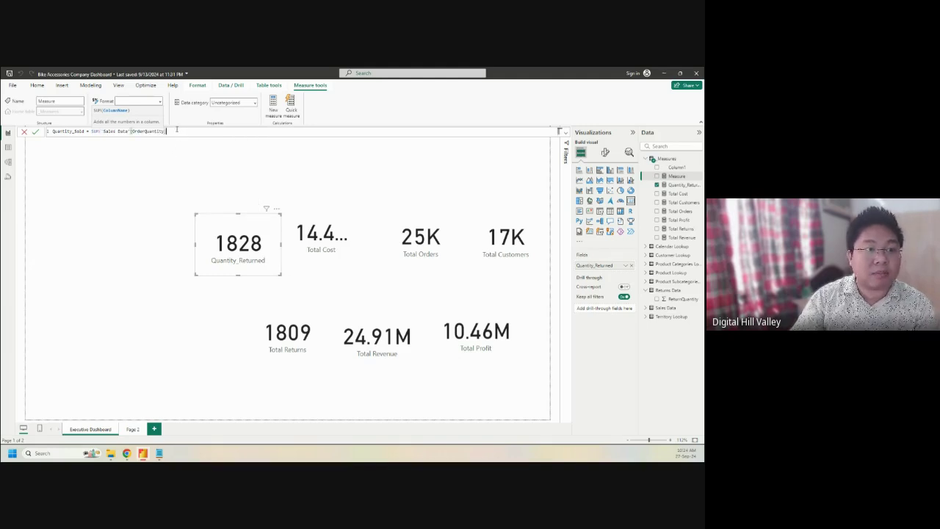
pyautogui.write(')')
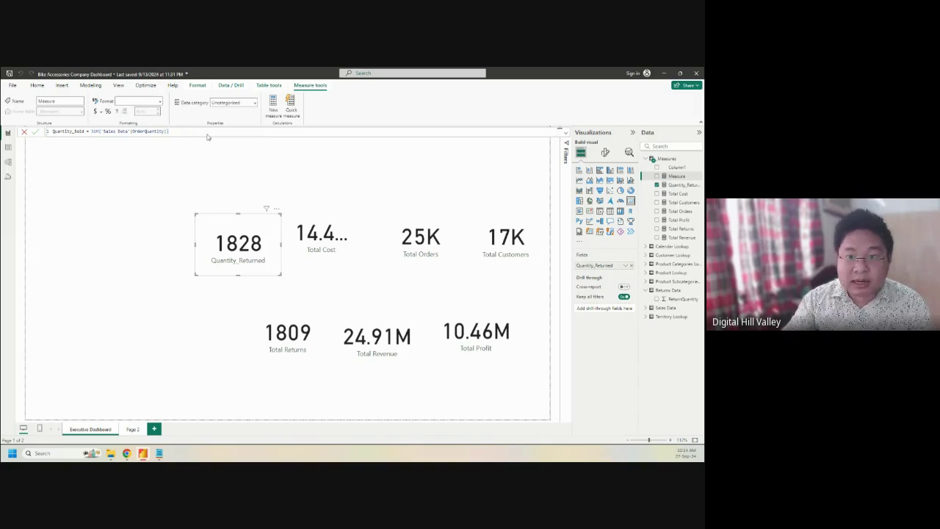
pyautogui.press('Return')
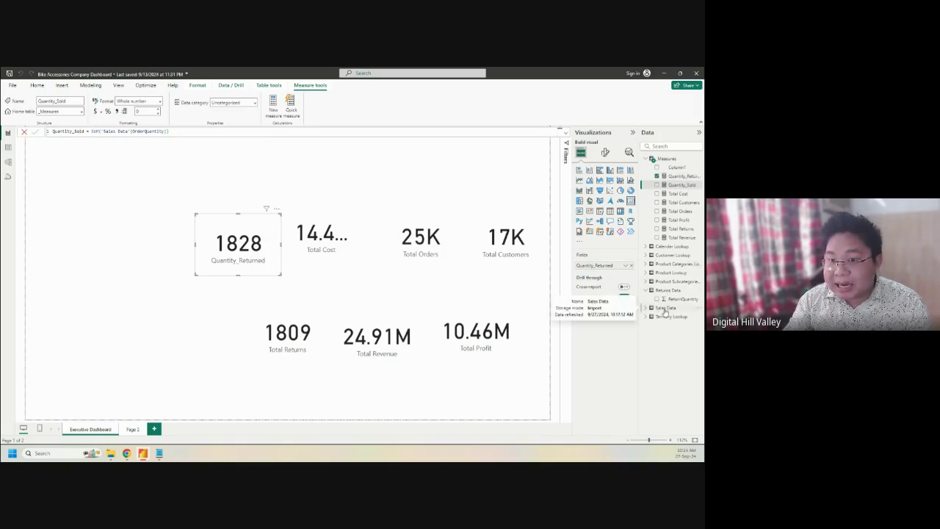
# Step: Examine the fields of the Product Lookup, Product Categories Lookup, Product Subcategories Lookup, Calendar Lookup and Sales Data tables, widening the field list for full names
pyautogui.click(646, 273)
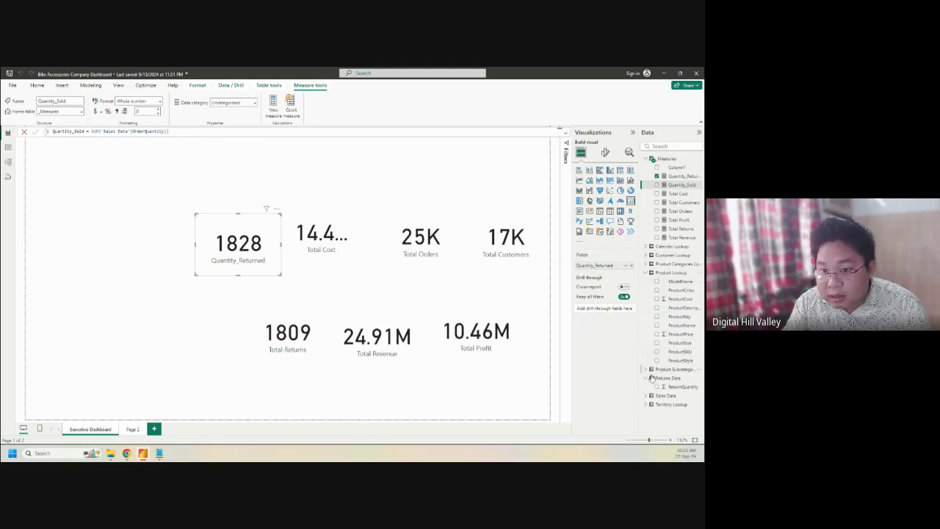
pyautogui.click(646, 265)
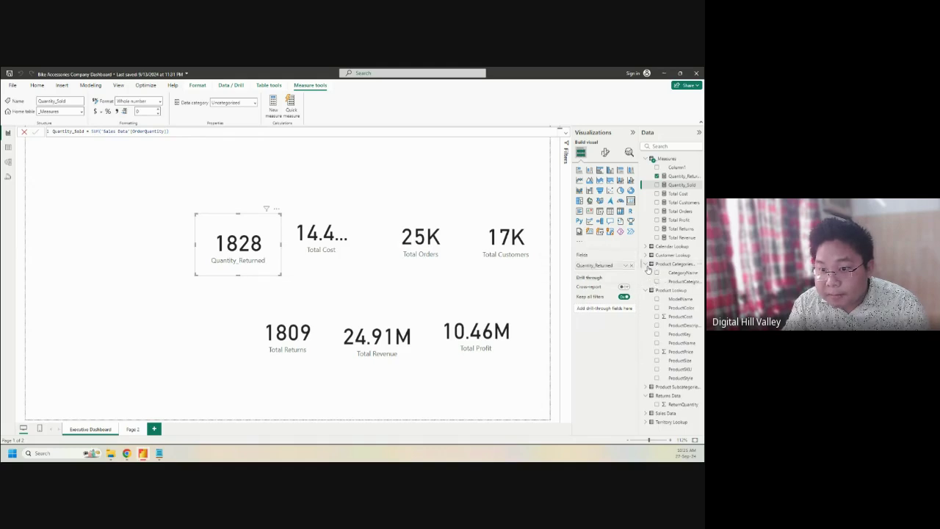
pyautogui.click(645, 263)
pyautogui.click(646, 370)
pyautogui.click(646, 370)
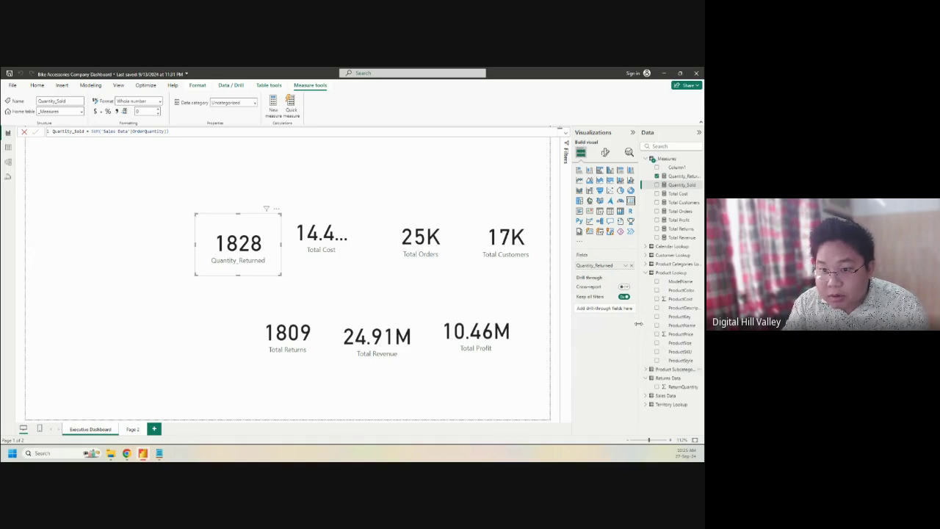
pyautogui.moveTo(638, 324); pyautogui.dragTo(610, 326)
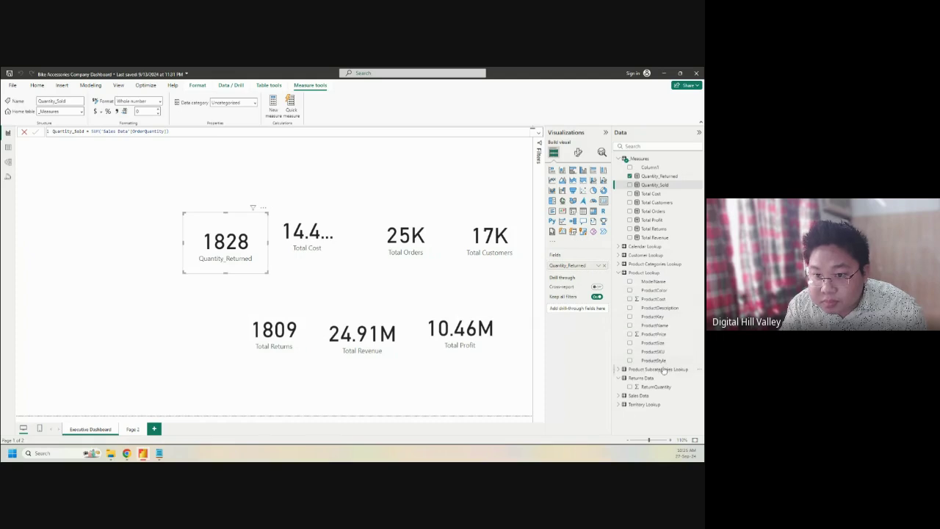
pyautogui.click(620, 247)
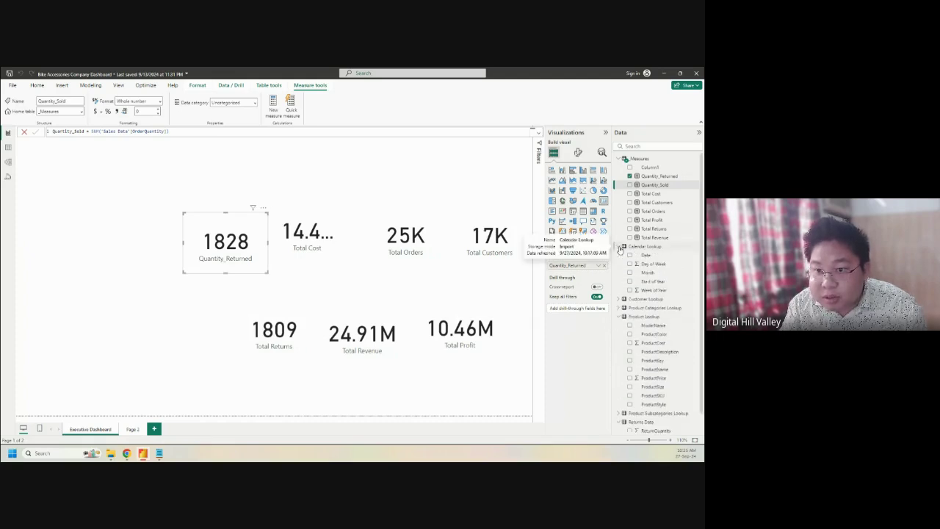
pyautogui.click(620, 248)
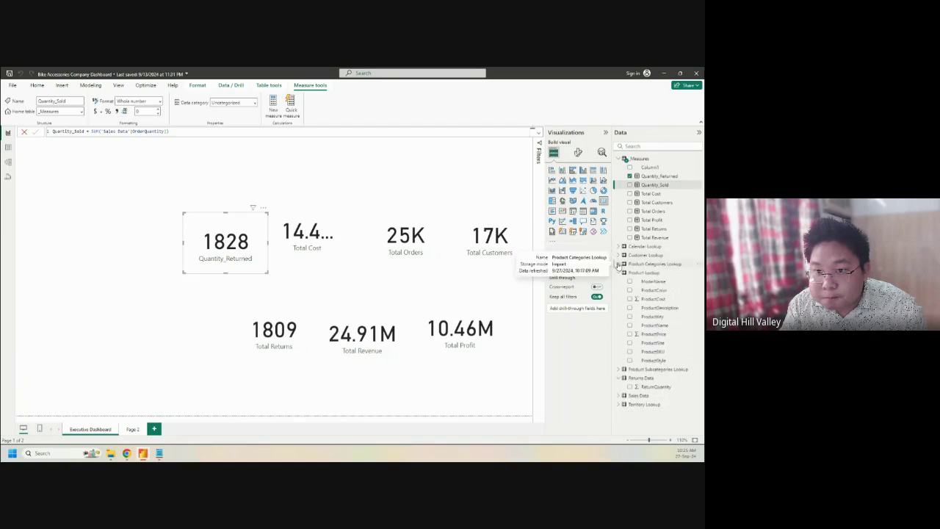
pyautogui.click(619, 369)
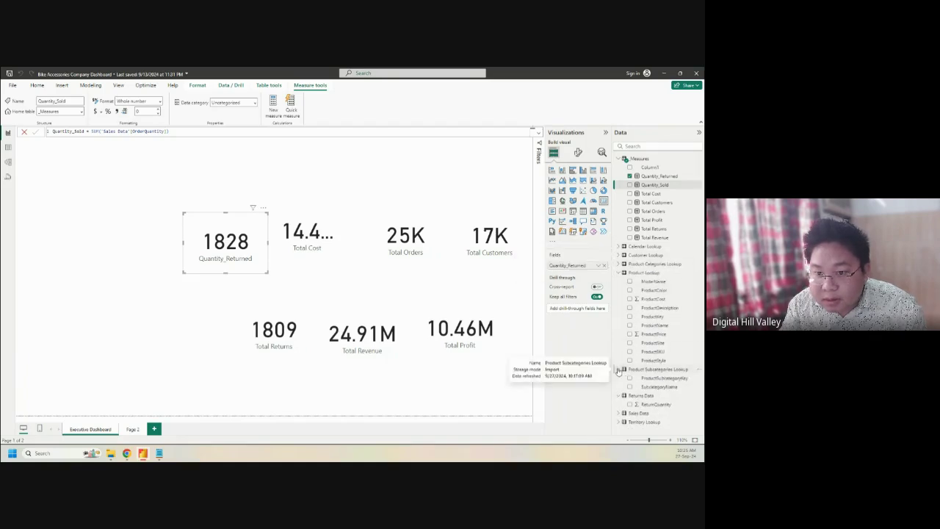
pyautogui.click(619, 369)
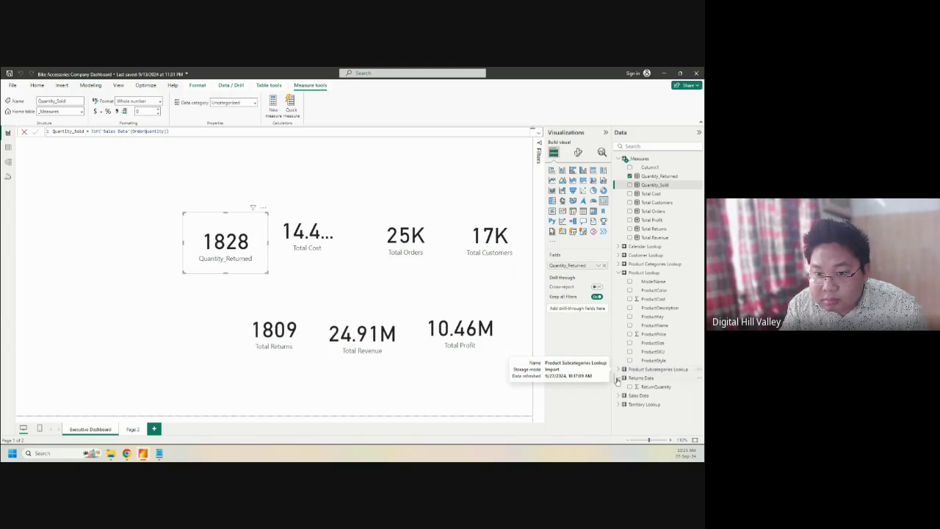
pyautogui.click(619, 394)
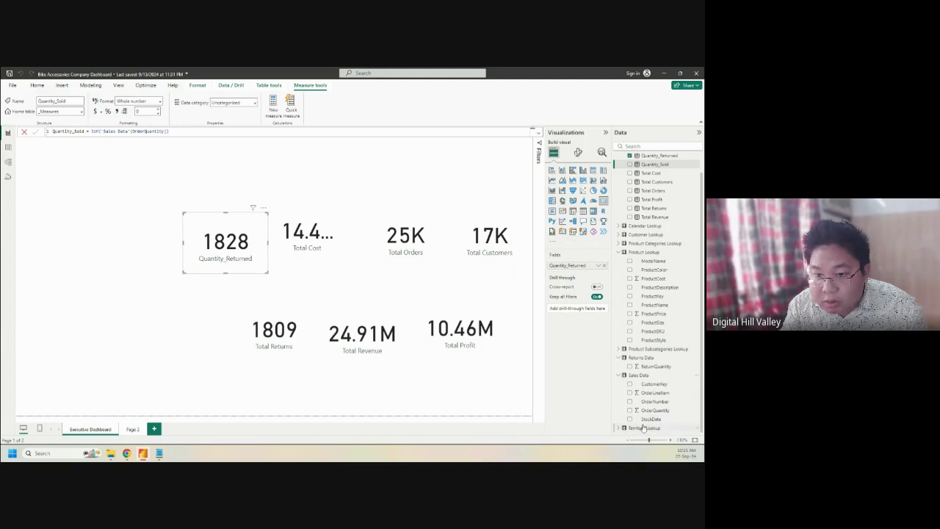
pyautogui.click(620, 376)
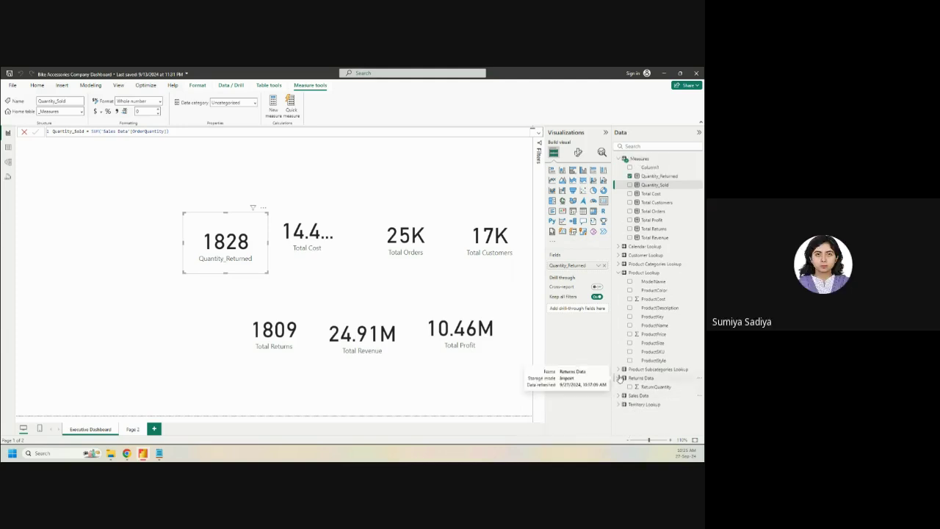
# Step: Review the formulas of the Total Profit, Total Revenue and Total Cost measures
pyautogui.click(649, 221)
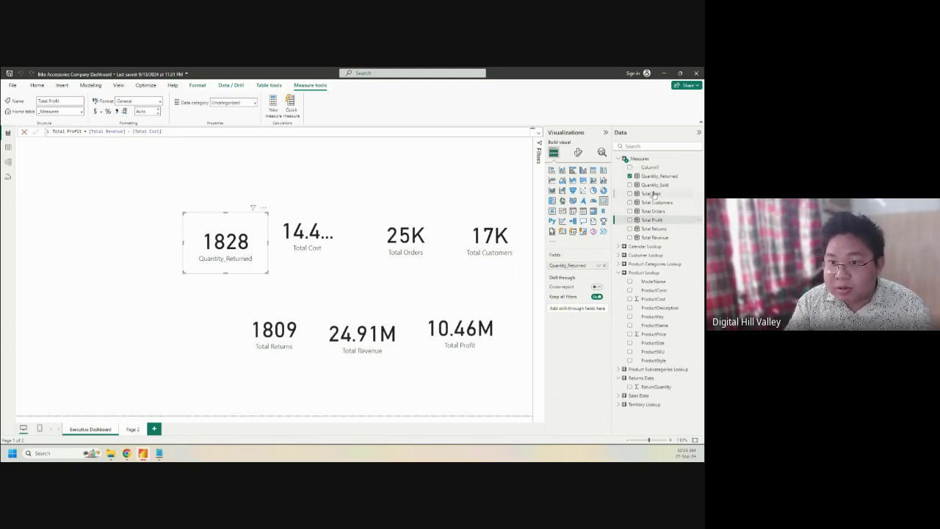
pyautogui.click(656, 237)
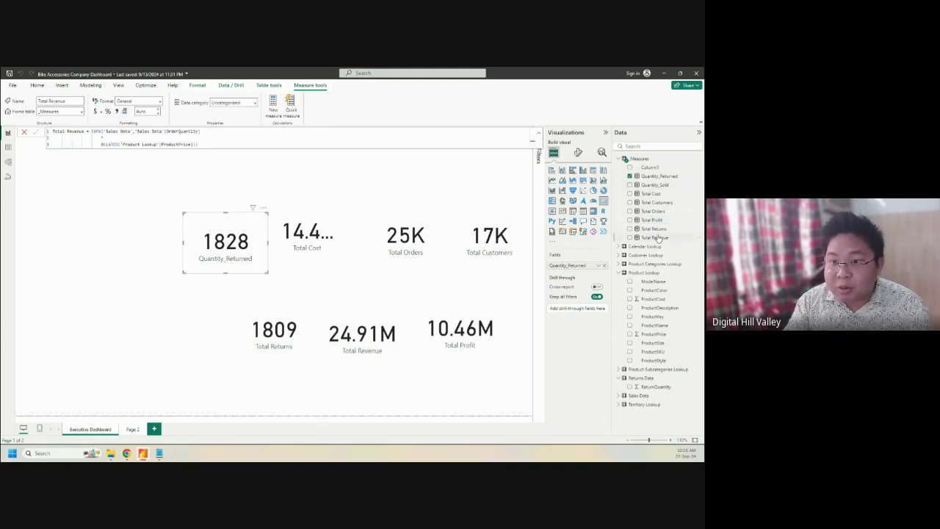
pyautogui.click(651, 194)
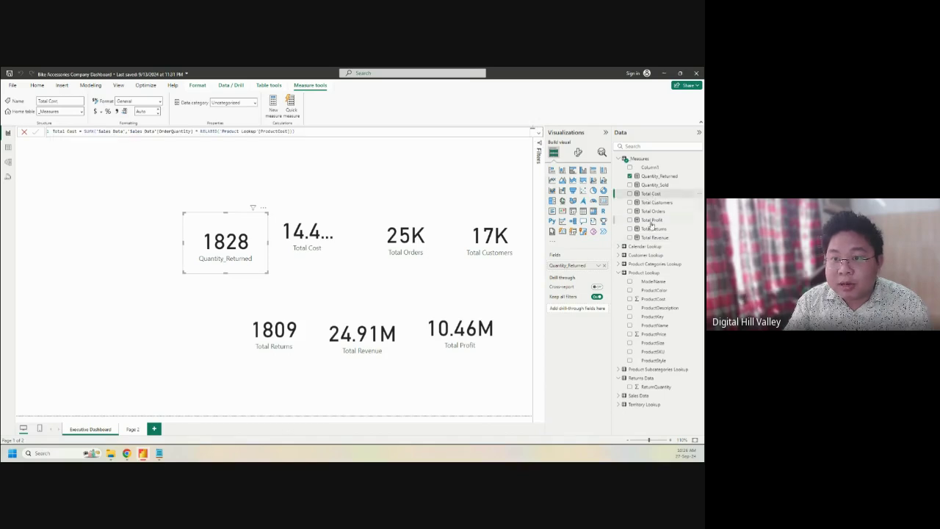
pyautogui.click(652, 219)
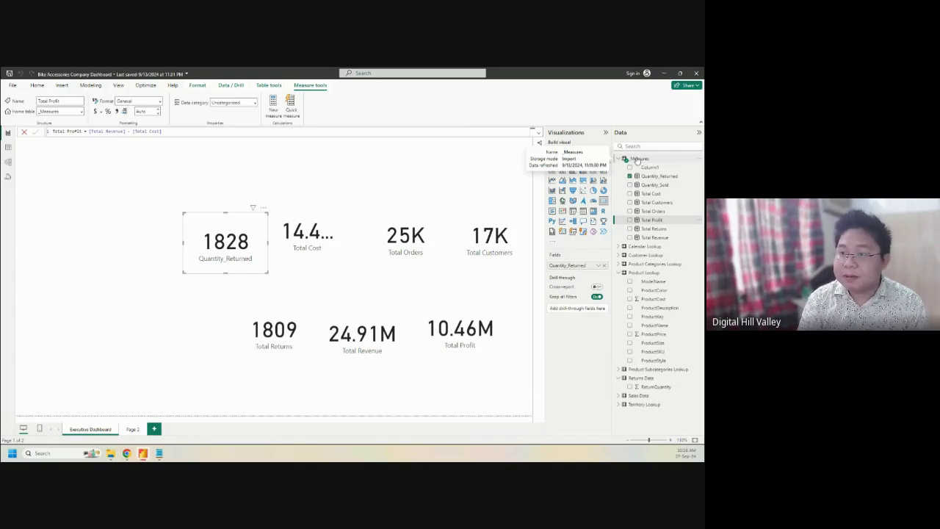
# Step: Create a new measure in the _Measures table and name it Return_Rate, ready for its expression
pyautogui.rightClick(644, 157)
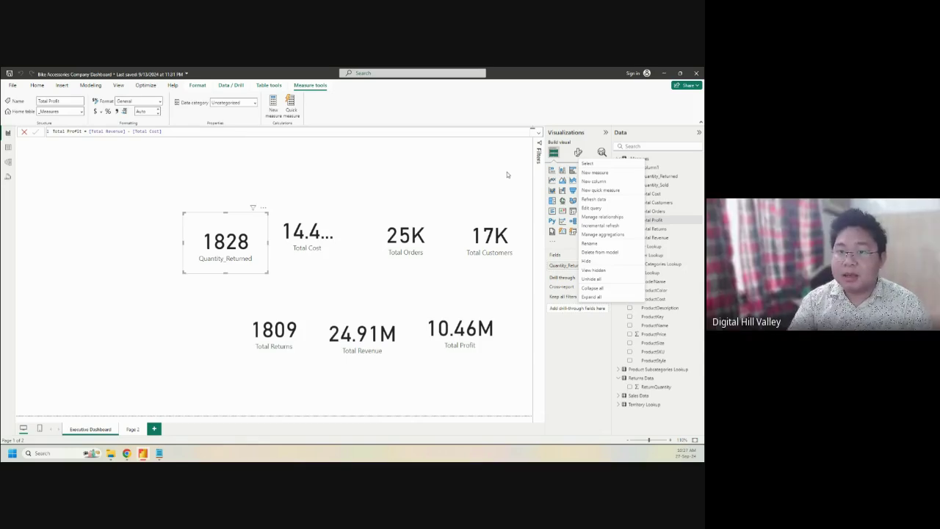
pyautogui.press('Escape')
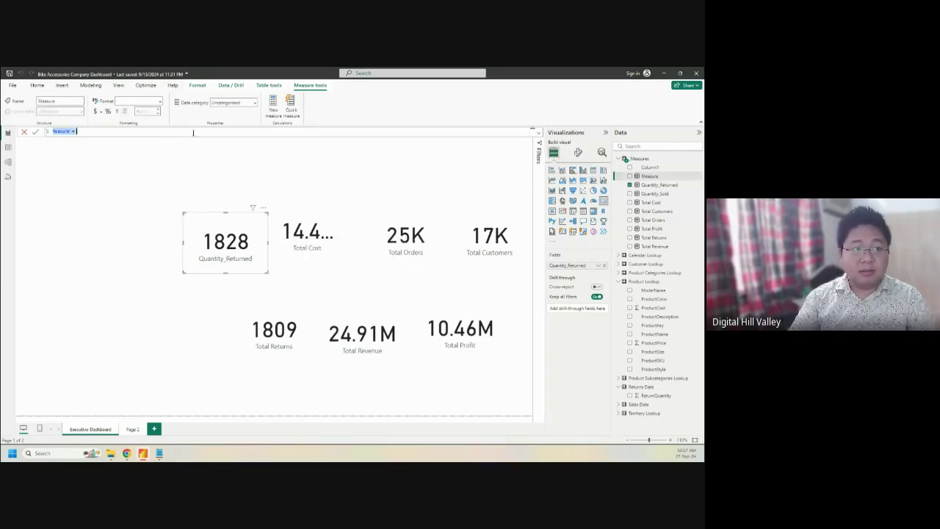
pyautogui.write('R')
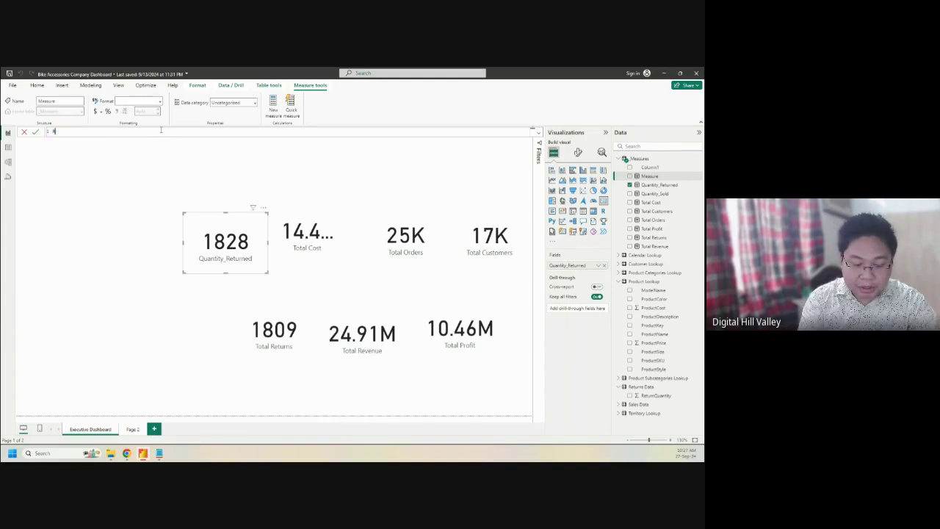
pyautogui.write('eturn_Rate')
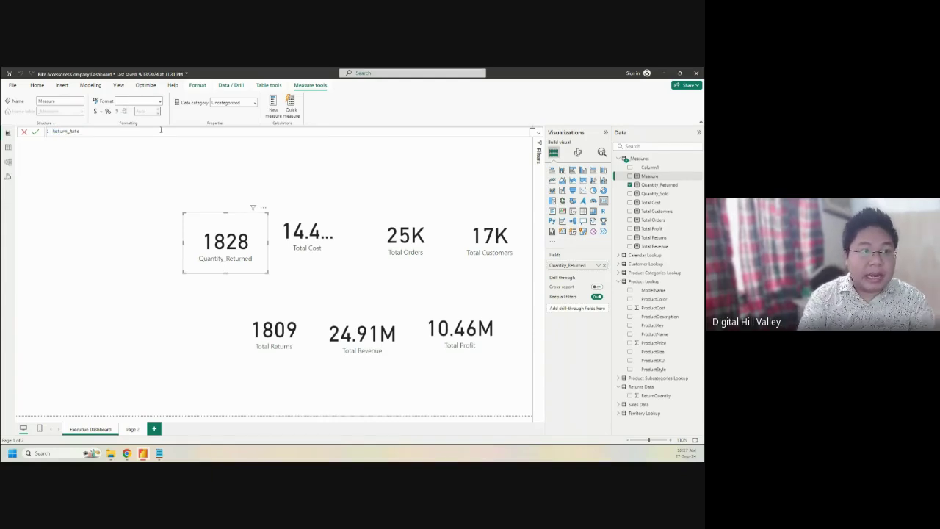
pyautogui.keyDown('shift'); pyautogui.click(68, 134); pyautogui.keyUp('shift')
pyautogui.keyDown('shift'); pyautogui.click(67, 132); pyautogui.keyUp('shift')
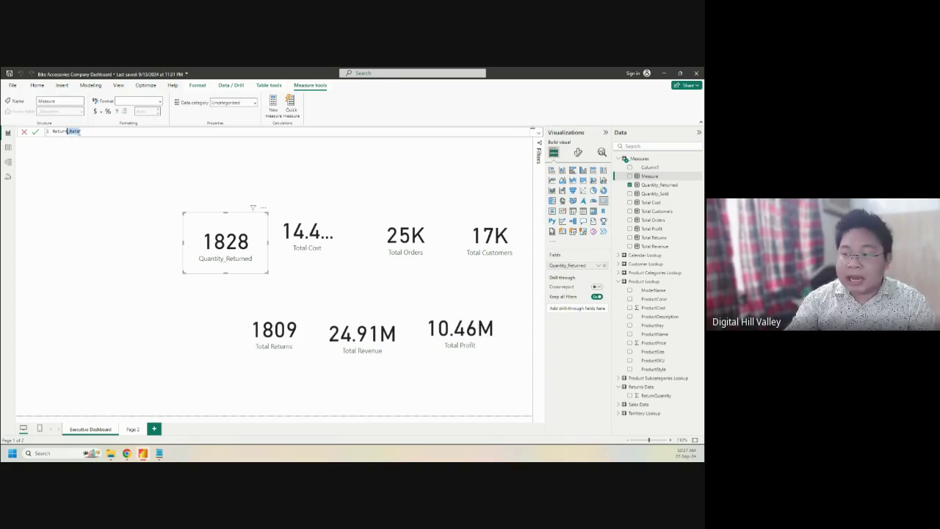
pyautogui.hotkey('ctrl', 'a')
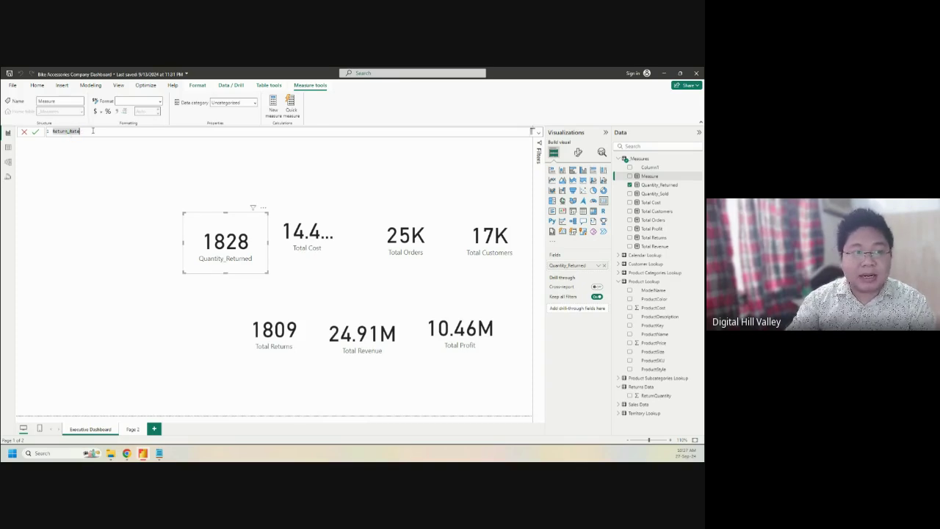
pyautogui.click(93, 131)
pyautogui.write('= ')
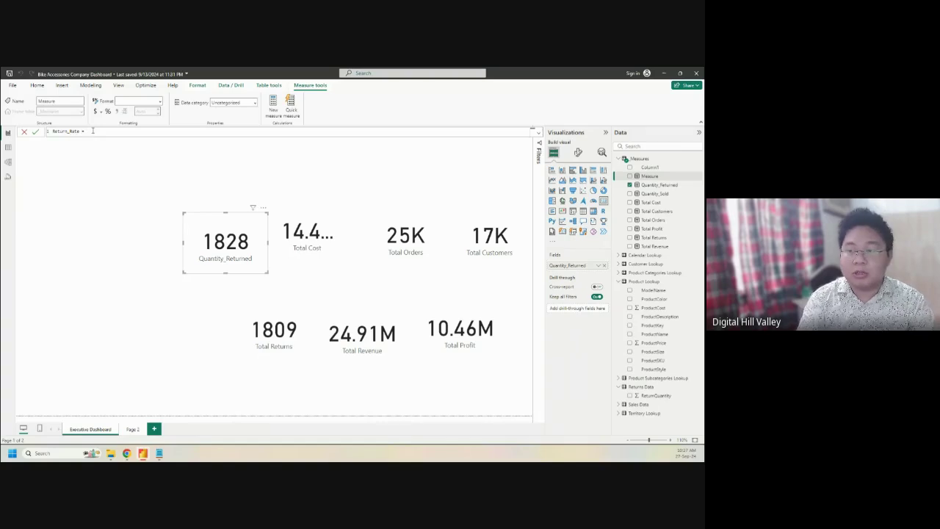
# Step: Begin the Return_Rate expression with DIVIDE, using [Quantity_Returned] as the numerator and [Quantity_Sold] as the denominator
pyautogui.write('DIVID')
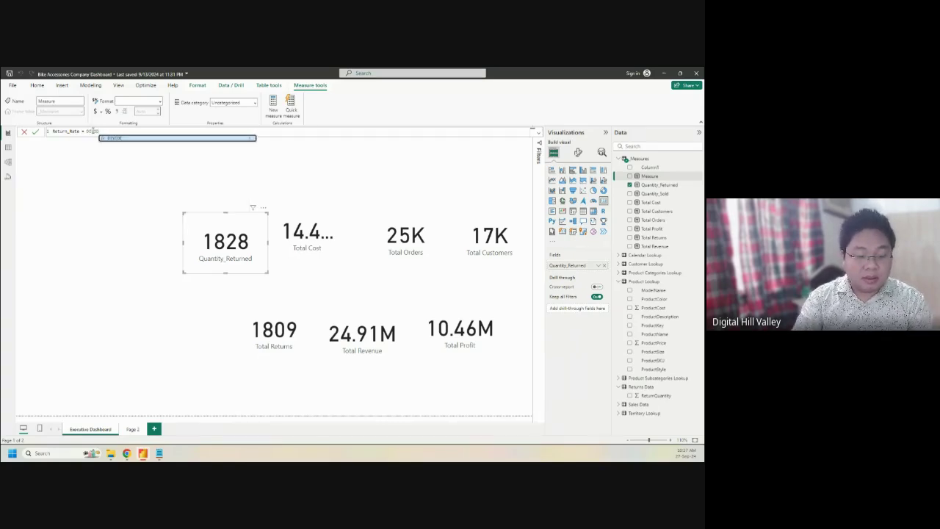
pyautogui.press('Tab')
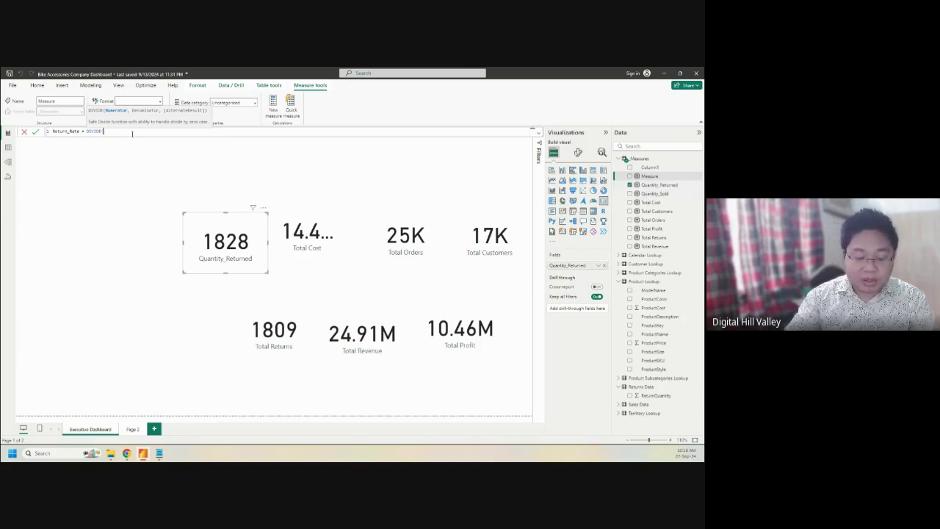
pyautogui.write('quan')
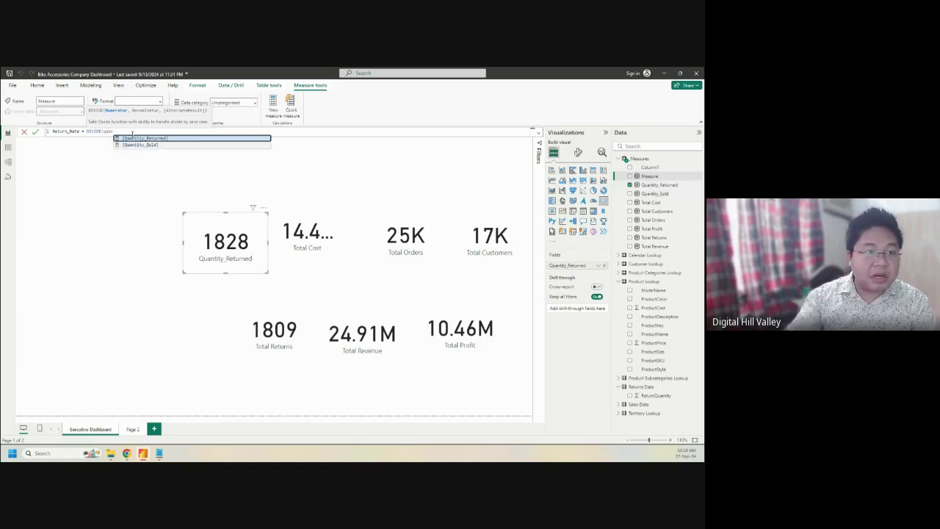
pyautogui.press('Tab')
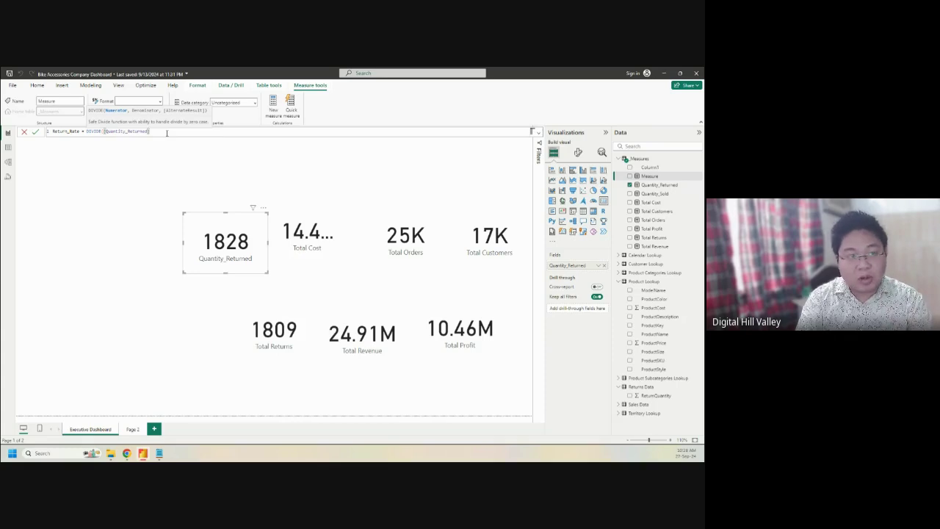
pyautogui.write(',')
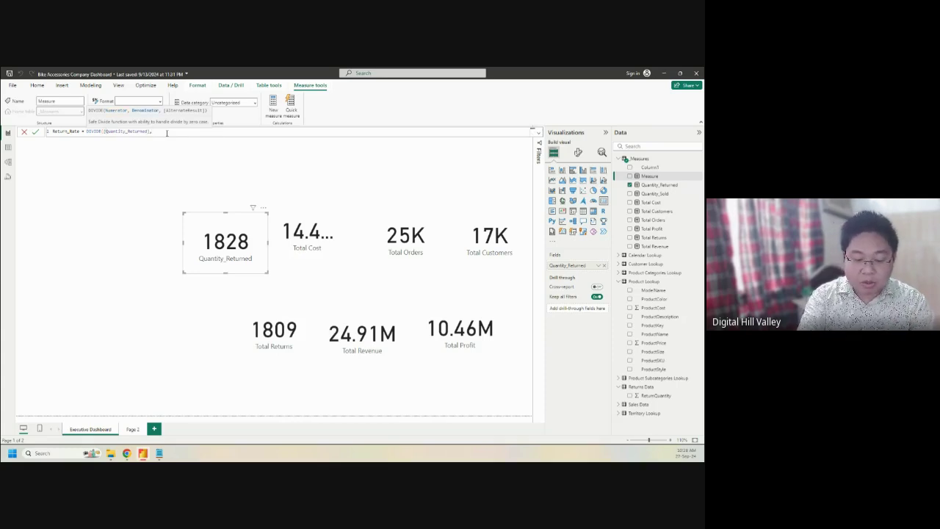
pyautogui.write('quan')
pyautogui.press('Down')
pyautogui.press('Tab')
pyautogui.write(')')
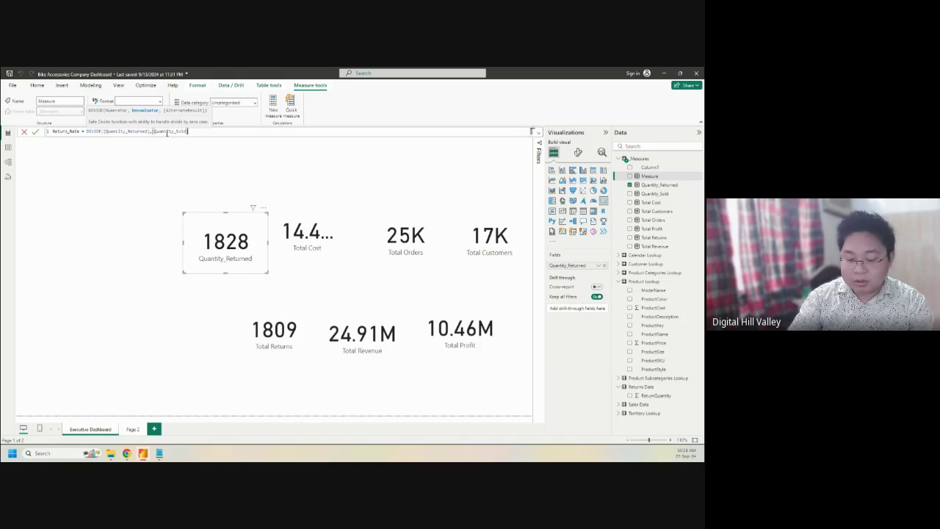
# Step: Add "No Sales" as the alternate result of the Return_Rate DIVIDE function and close its parenthesis
pyautogui.write(',')
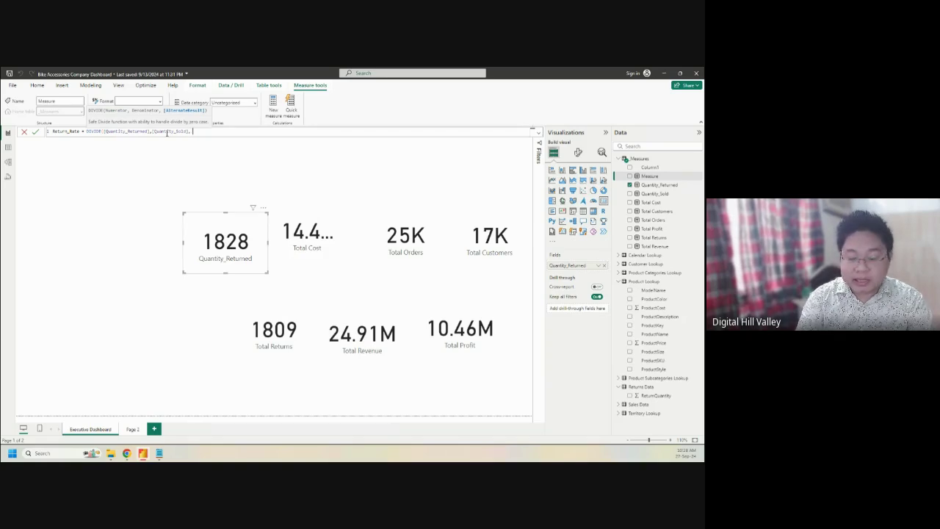
pyautogui.write('"')
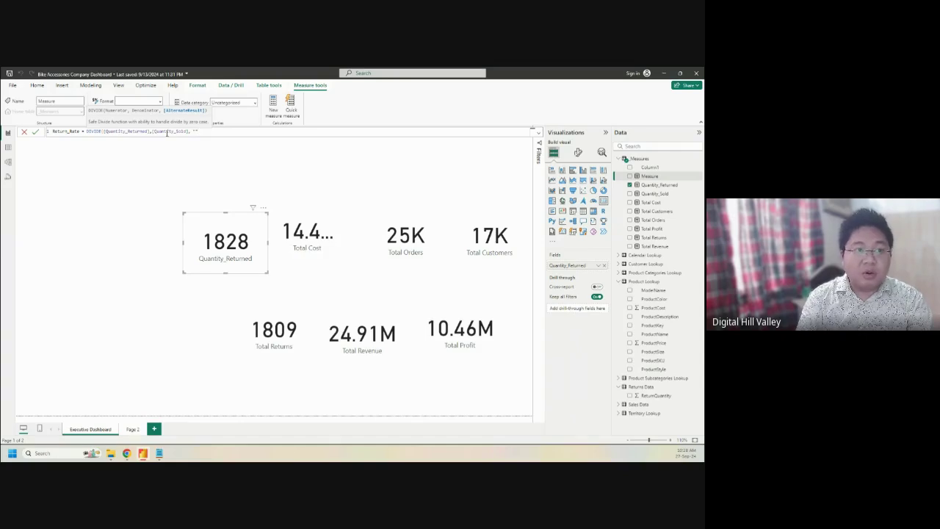
pyautogui.write('No')
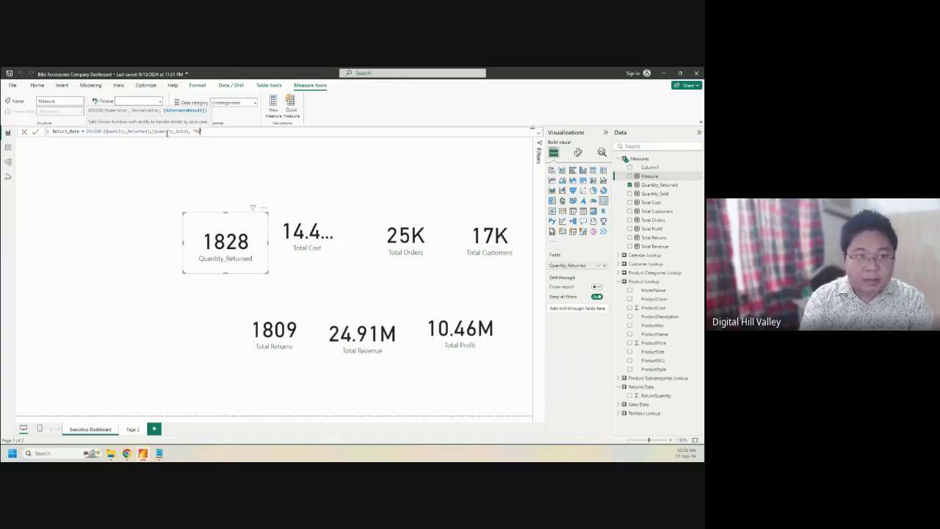
pyautogui.write(' Sales')
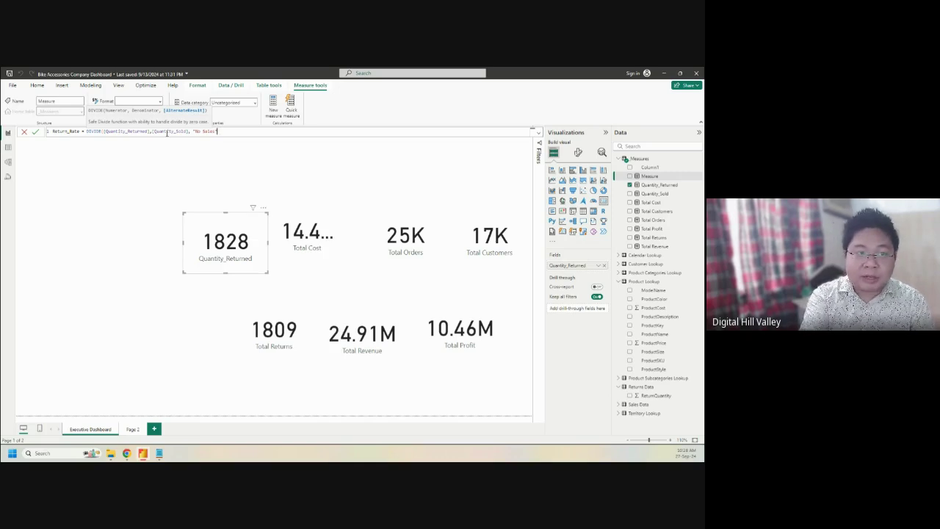
pyautogui.write(')')
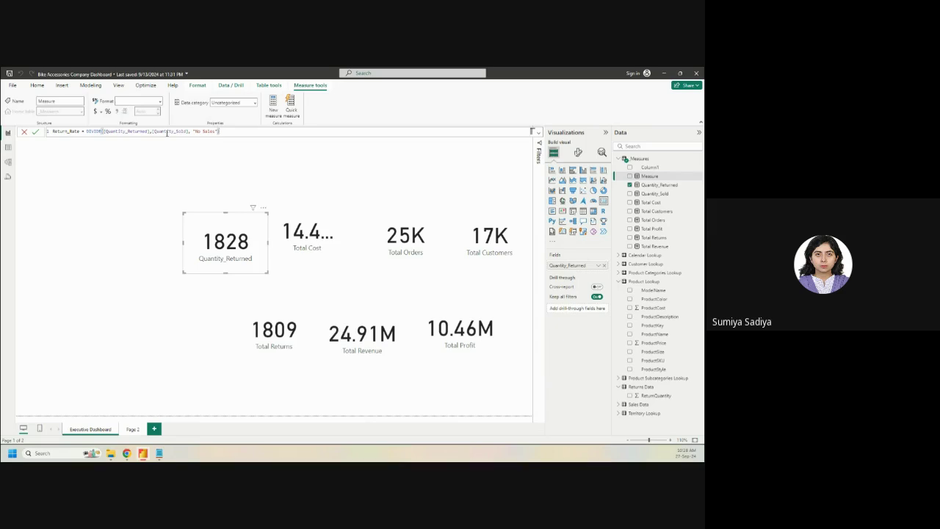
pyautogui.moveTo(103, 132); pyautogui.dragTo(188, 131)
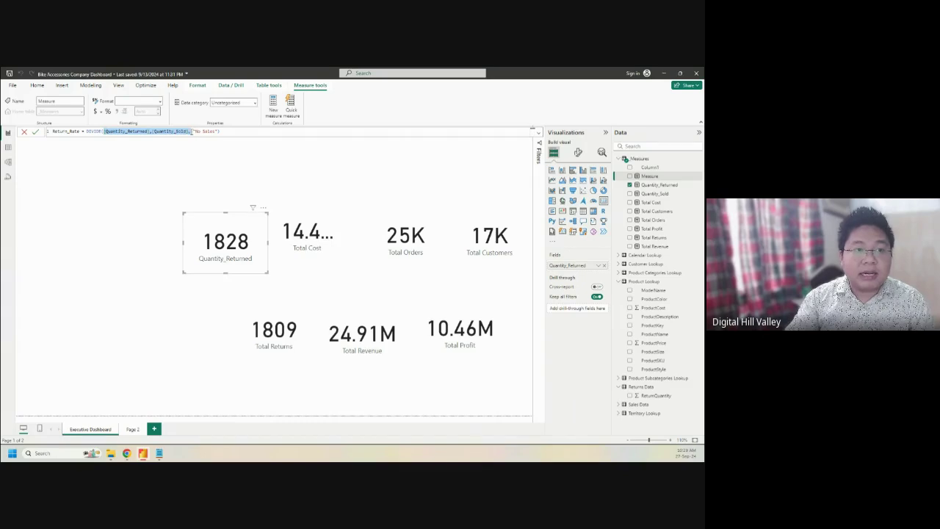
pyautogui.click(189, 131)
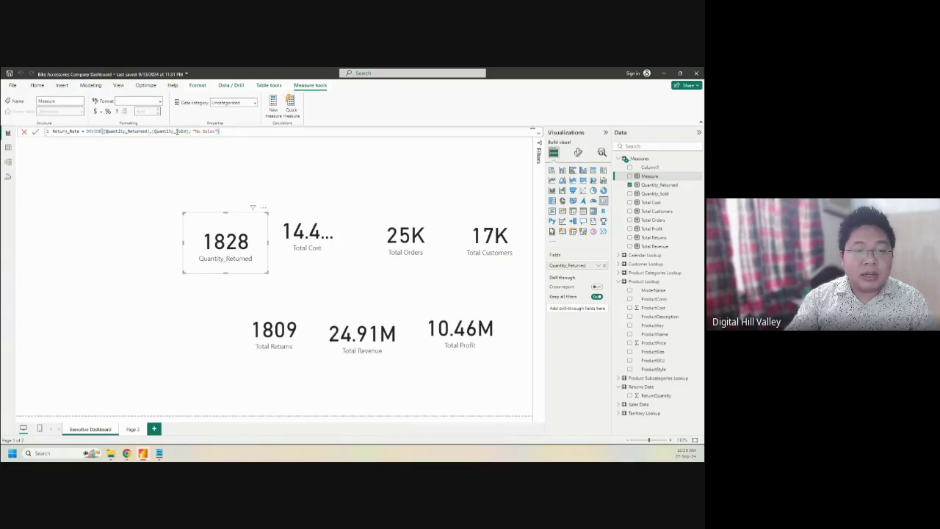
# Step: Switch to Paint and sketch the fraction 100 over 0, with an arrow from the zero denominator to the handwritten word "No"
pyautogui.click(41, 452)
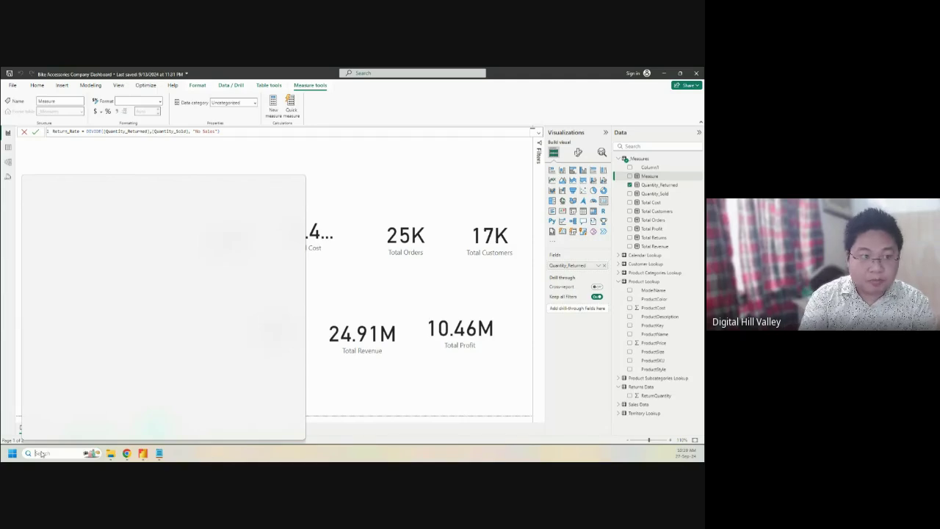
pyautogui.write('piant')
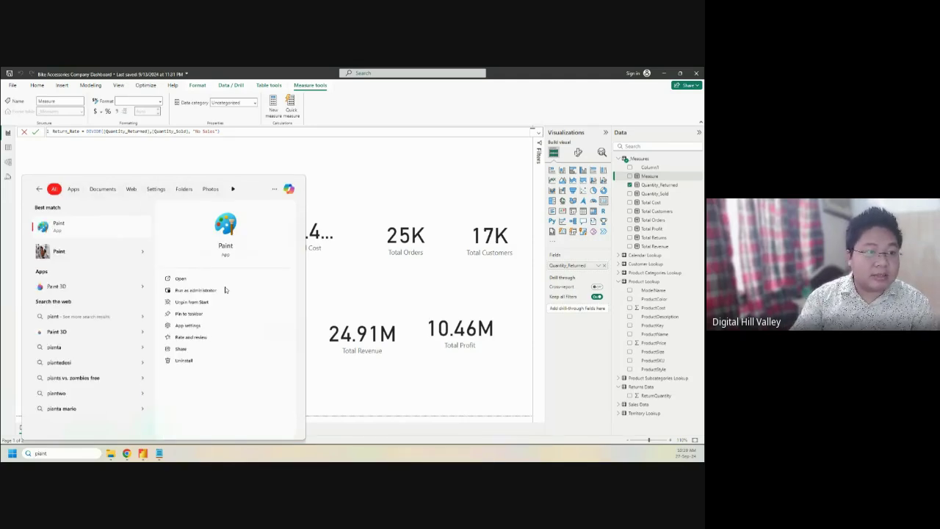
pyautogui.press('Escape')
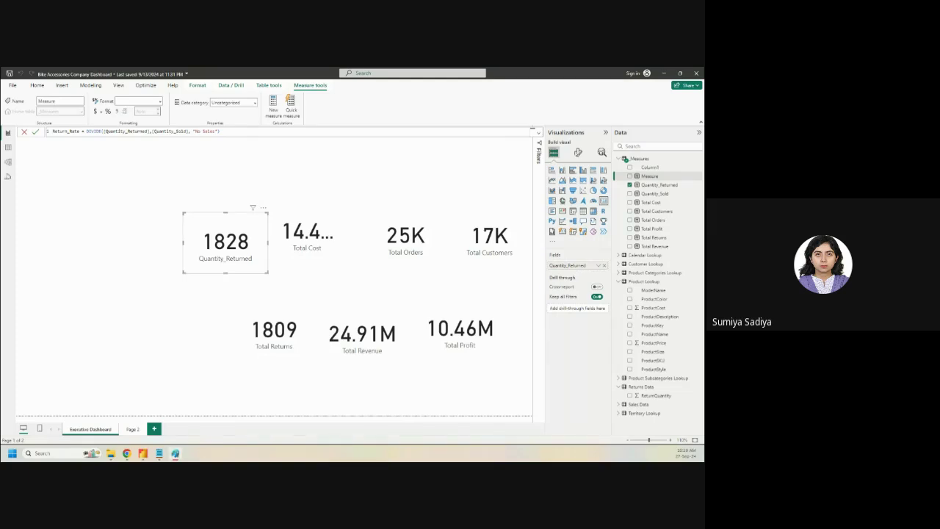
pyautogui.moveTo(161, 191); pyautogui.dragTo(175, 178)
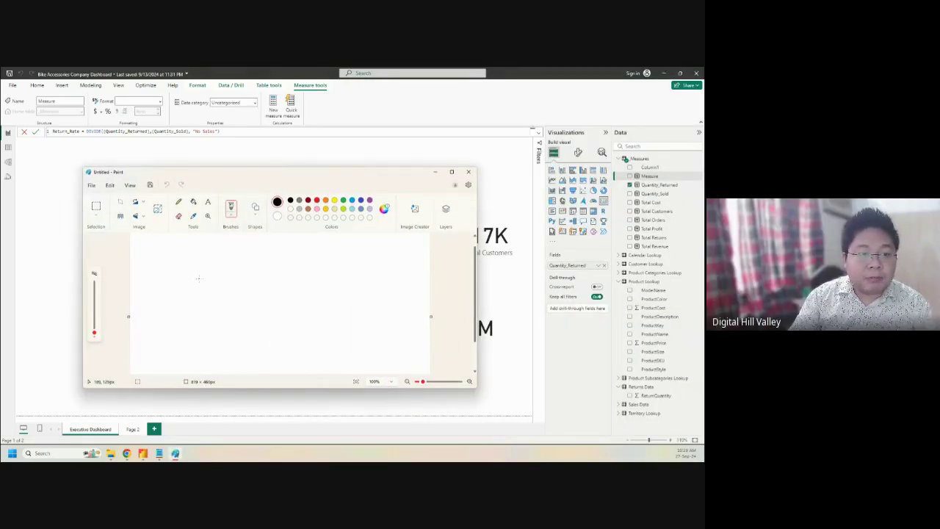
pyautogui.moveTo(193, 293); pyautogui.dragTo(302, 253)
pyautogui.moveTo(185, 256); pyautogui.dragTo(193, 275)
pyautogui.moveTo(215, 240)
pyautogui.mouseDown()
pyautogui.moveTo(207, 242)
pyautogui.moveTo(244, 235)
pyautogui.mouseUp()
pyautogui.moveTo(258, 278); pyautogui.dragTo(252, 275)
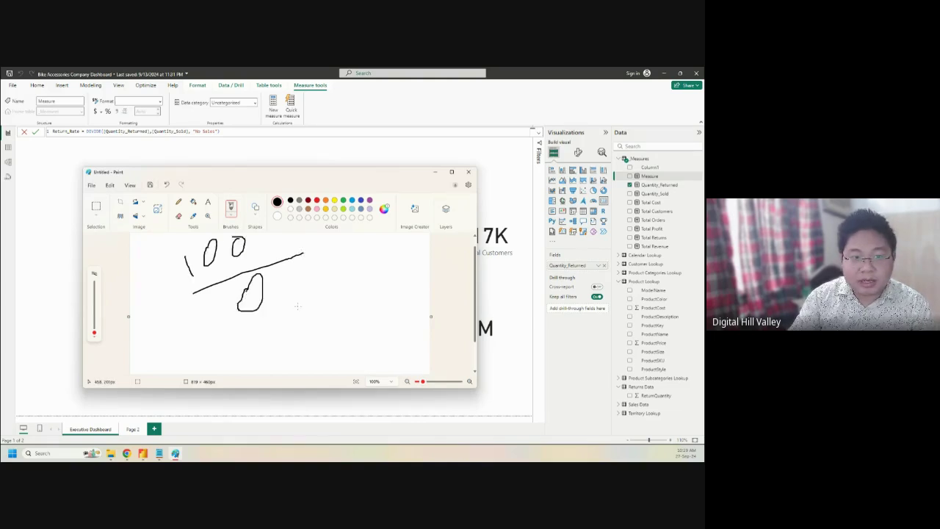
pyautogui.moveTo(269, 286)
pyautogui.mouseDown()
pyautogui.moveTo(329, 265)
pyautogui.moveTo(327, 288)
pyautogui.mouseUp()
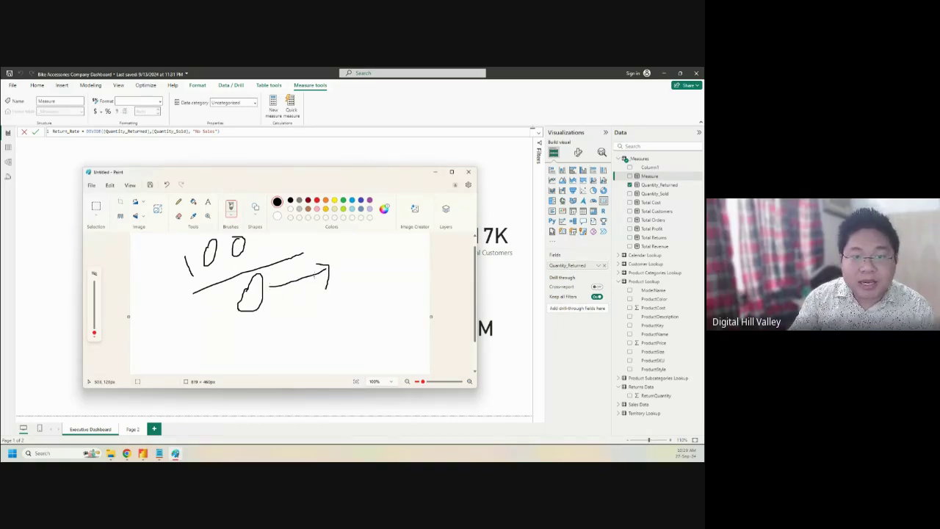
pyautogui.moveTo(337, 255)
pyautogui.mouseDown()
pyautogui.moveTo(335, 288)
pyautogui.moveTo(339, 261)
pyautogui.moveTo(356, 244)
pyautogui.moveTo(375, 275)
pyautogui.moveTo(379, 258)
pyautogui.mouseUp()
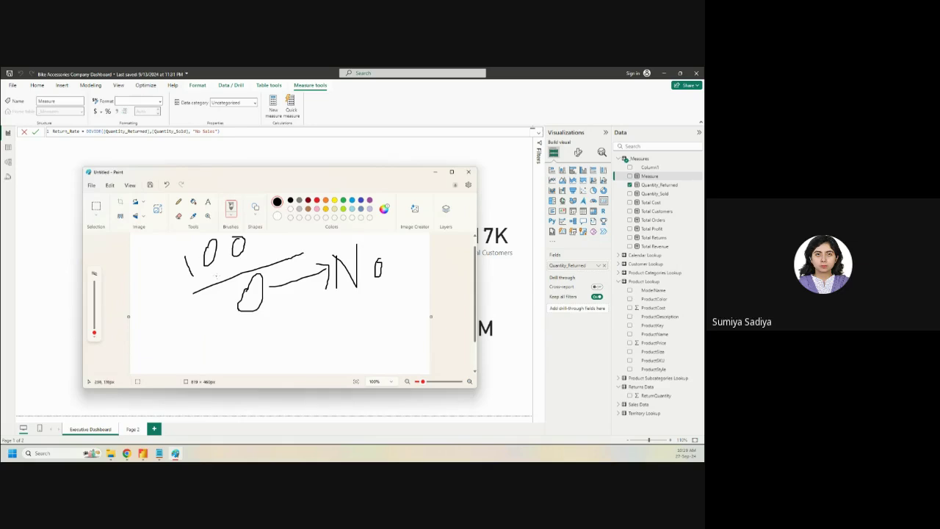
# Step: Rework the Paint sketch into a 0 over 1 example equal to 0, add "Sales" after "No", and close Paint without saving
pyautogui.moveTo(234, 288)
pyautogui.mouseDown()
pyautogui.moveTo(269, 303)
pyautogui.moveTo(207, 311)
pyautogui.moveTo(212, 323)
pyautogui.mouseUp()
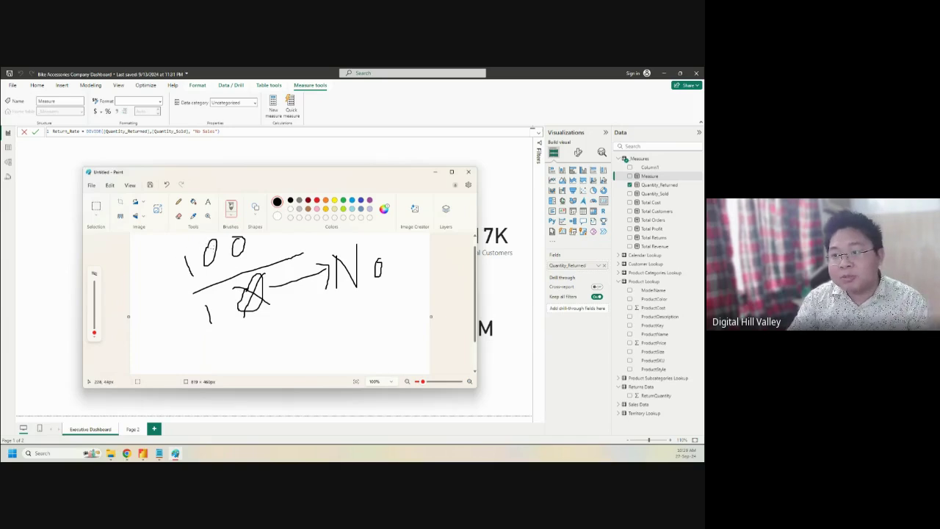
pyautogui.moveTo(205, 240); pyautogui.dragTo(245, 238)
pyautogui.moveTo(196, 256)
pyautogui.mouseDown()
pyautogui.moveTo(145, 290)
pyautogui.moveTo(142, 280)
pyautogui.moveTo(150, 282)
pyautogui.mouseUp()
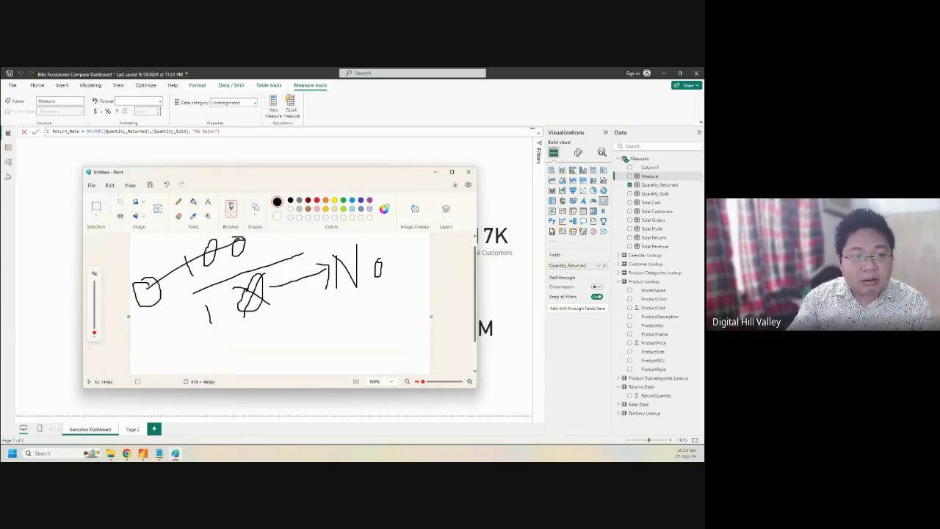
pyautogui.moveTo(187, 353)
pyautogui.mouseDown()
pyautogui.moveTo(218, 358)
pyautogui.moveTo(248, 341)
pyautogui.mouseUp()
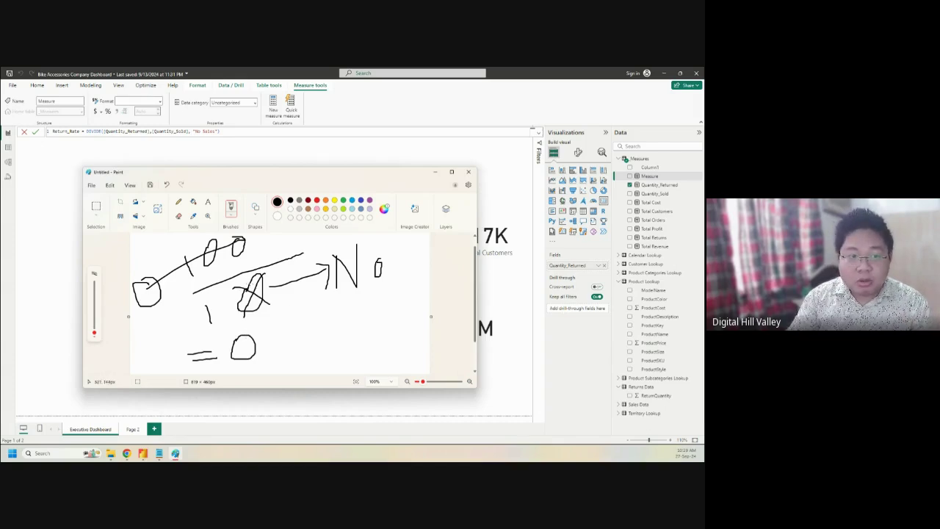
pyautogui.moveTo(182, 317)
pyautogui.mouseDown()
pyautogui.moveTo(177, 342)
pyautogui.moveTo(183, 322)
pyautogui.mouseUp()
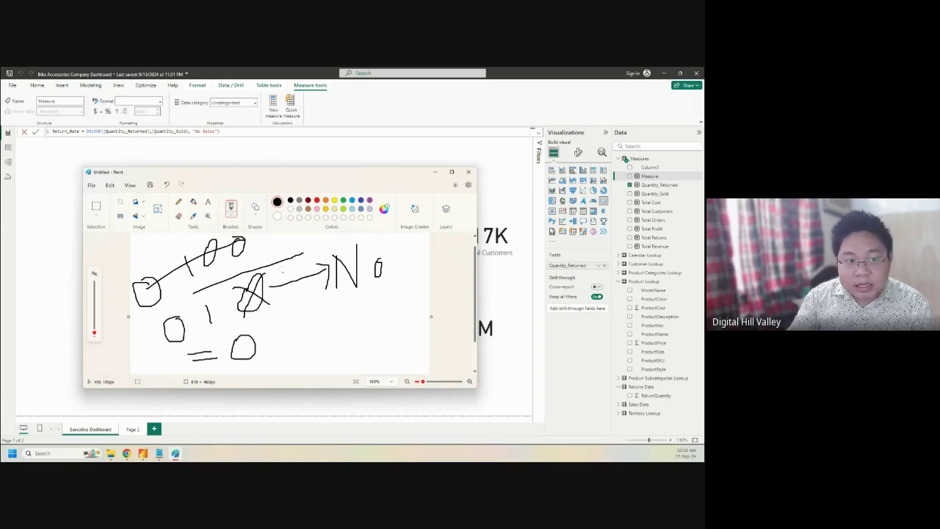
pyautogui.moveTo(249, 239)
pyautogui.mouseDown()
pyautogui.moveTo(302, 266)
pyautogui.moveTo(294, 323)
pyautogui.mouseUp()
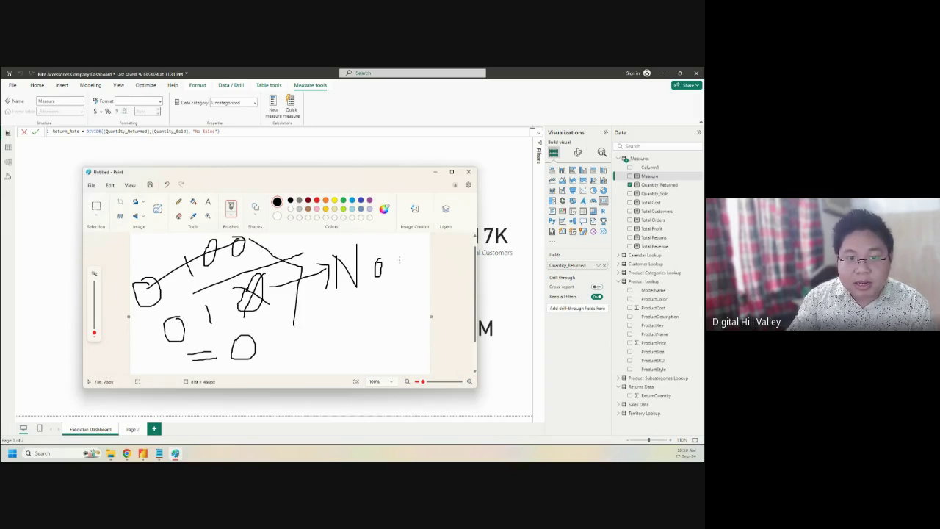
pyautogui.moveTo(401, 258); pyautogui.dragTo(380, 290)
pyautogui.moveTo(408, 257)
pyautogui.mouseDown()
pyautogui.moveTo(413, 277)
pyautogui.moveTo(423, 279)
pyautogui.moveTo(424, 265)
pyautogui.mouseUp()
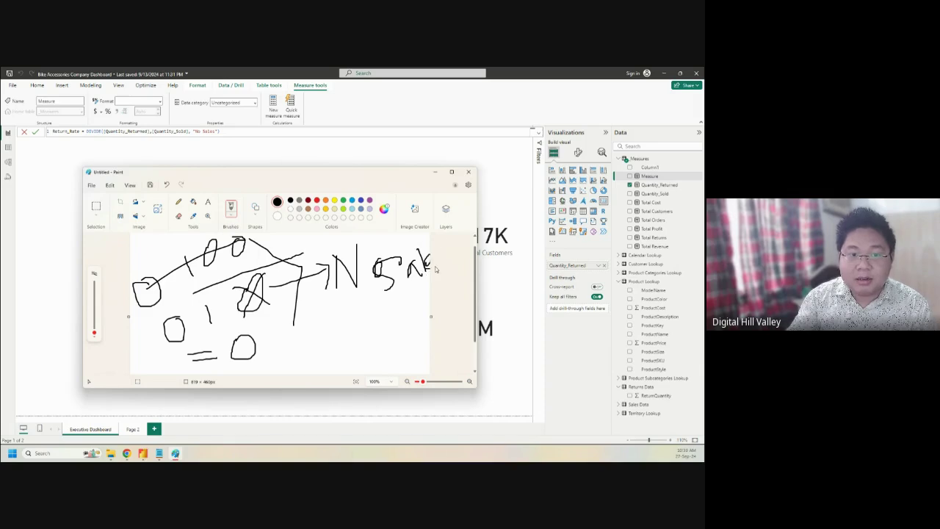
pyautogui.click(468, 172)
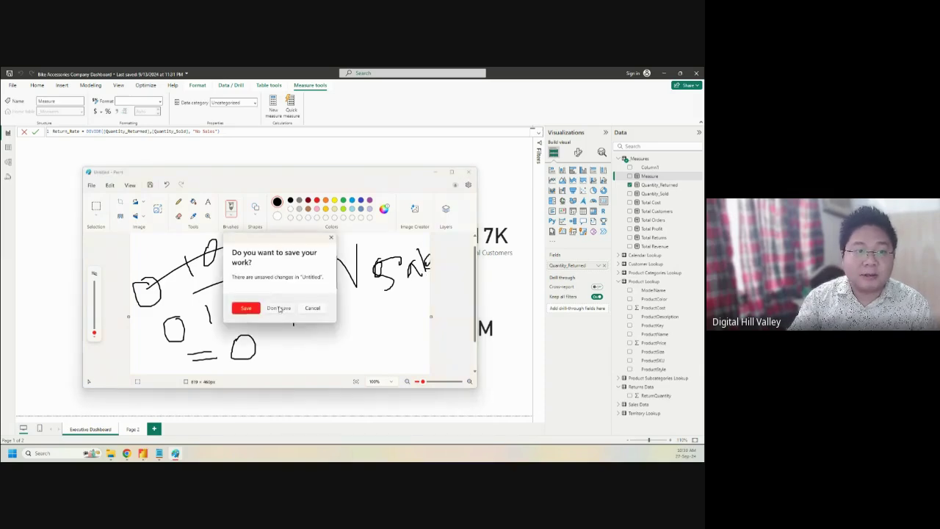
pyautogui.click(279, 308)
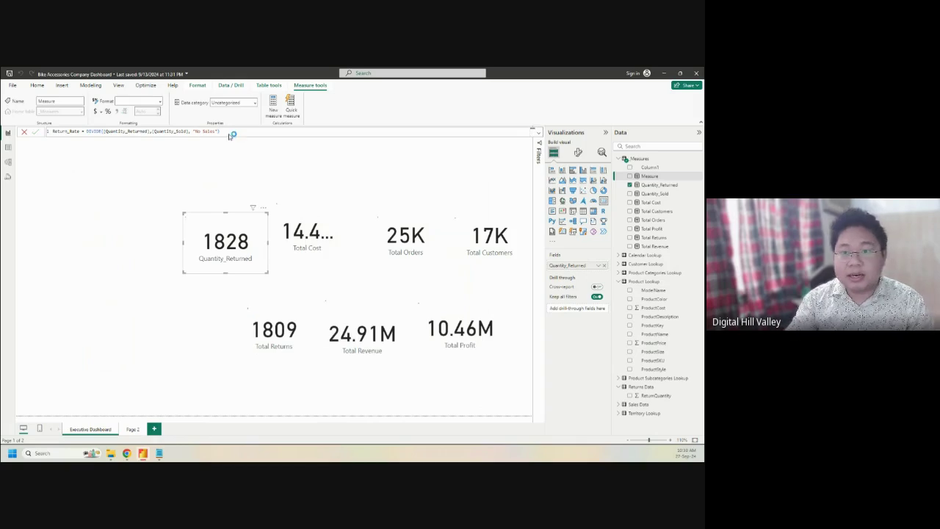
# Step: Commit the Return_Rate measure and show it as a card above the Quantity_Returned card
pyautogui.press('Return')
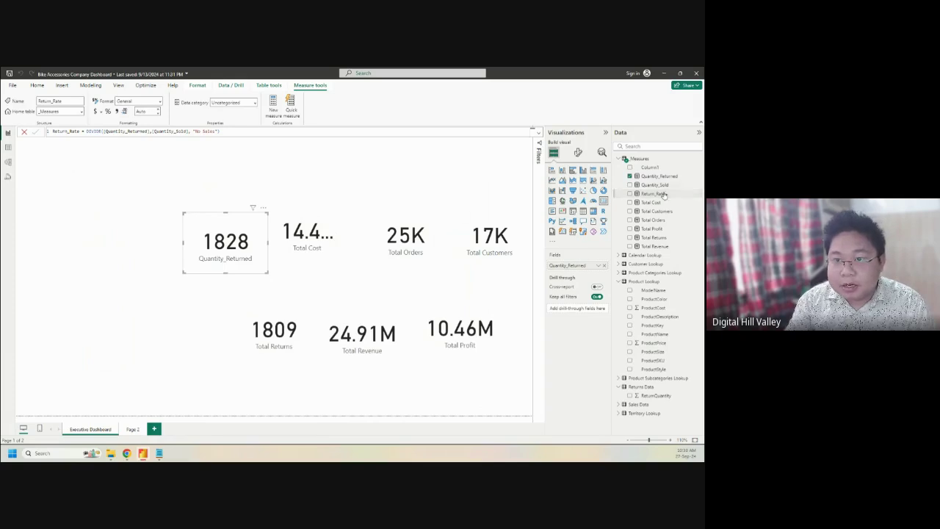
pyautogui.moveTo(241, 177); pyautogui.dragTo(241, 175)
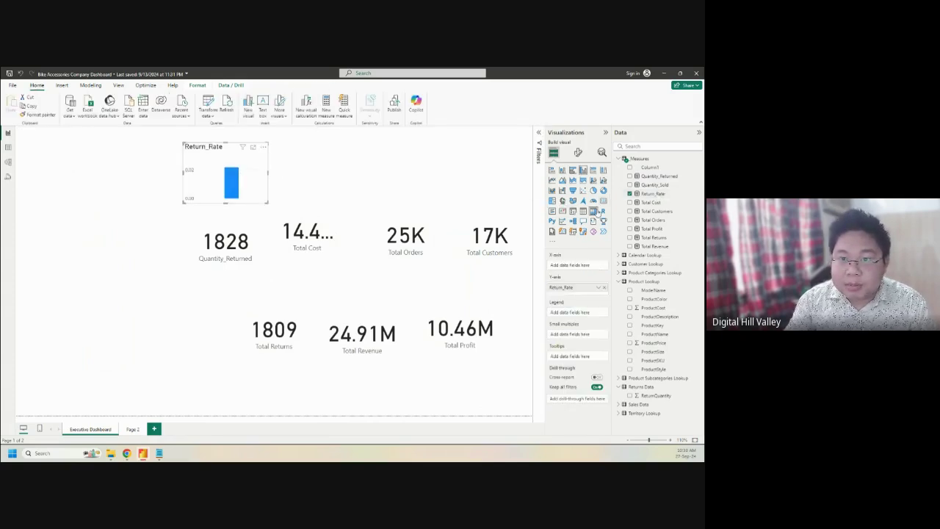
pyautogui.click(603, 201)
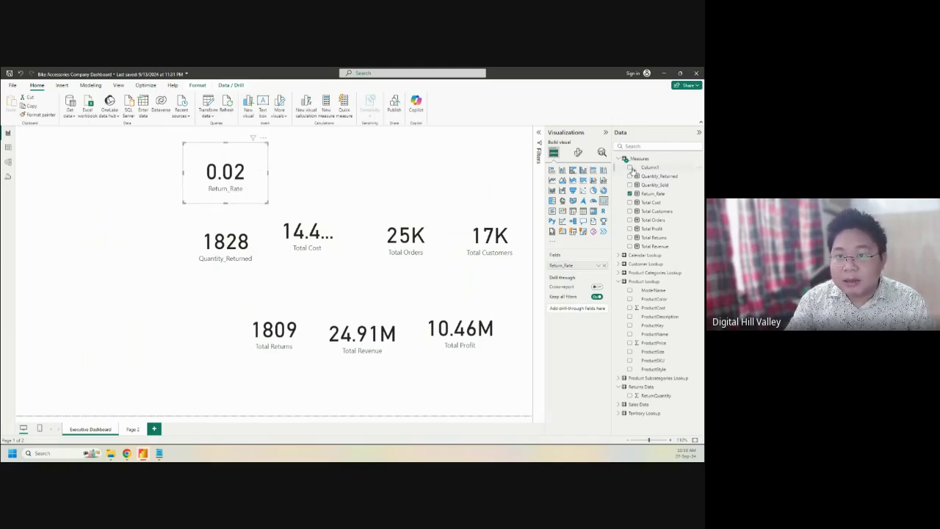
# Step: Check the callout value and display unit options of the Return_Rate card
pyautogui.click(577, 152)
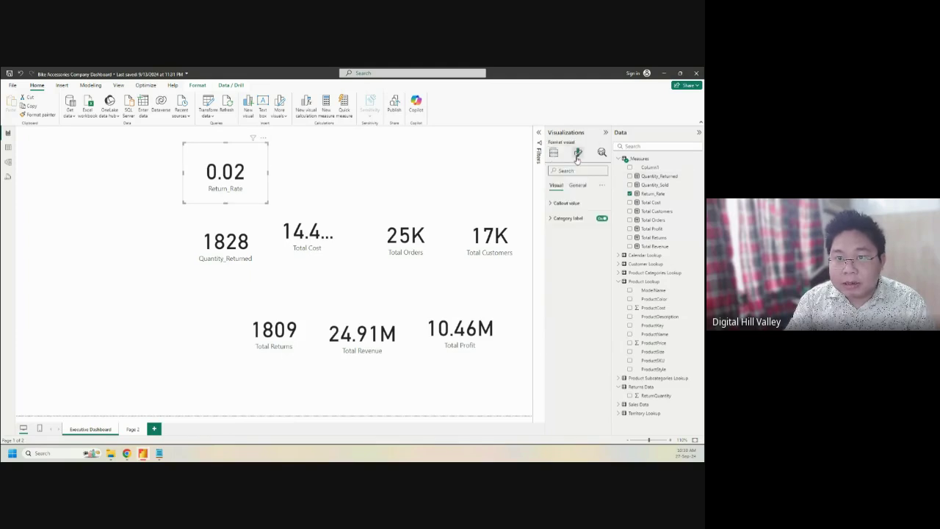
pyautogui.click(561, 204)
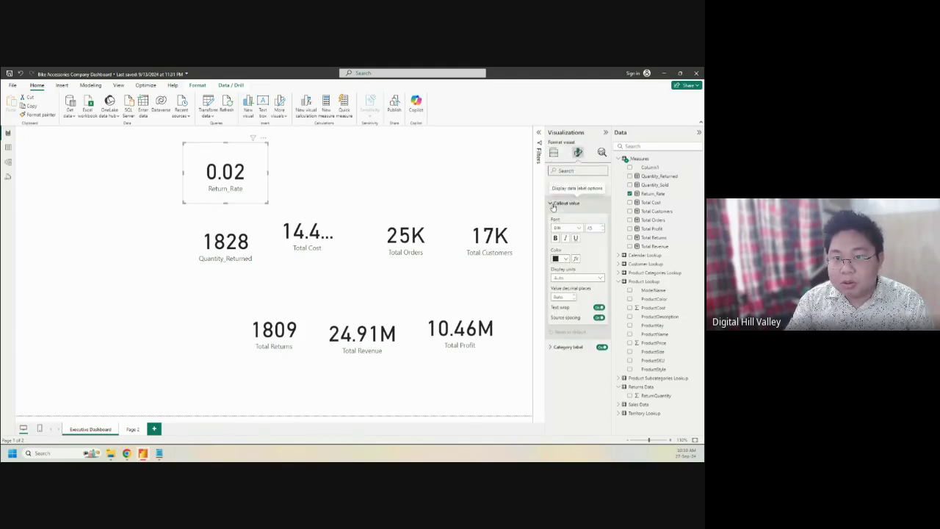
pyautogui.click(601, 279)
pyautogui.click(602, 278)
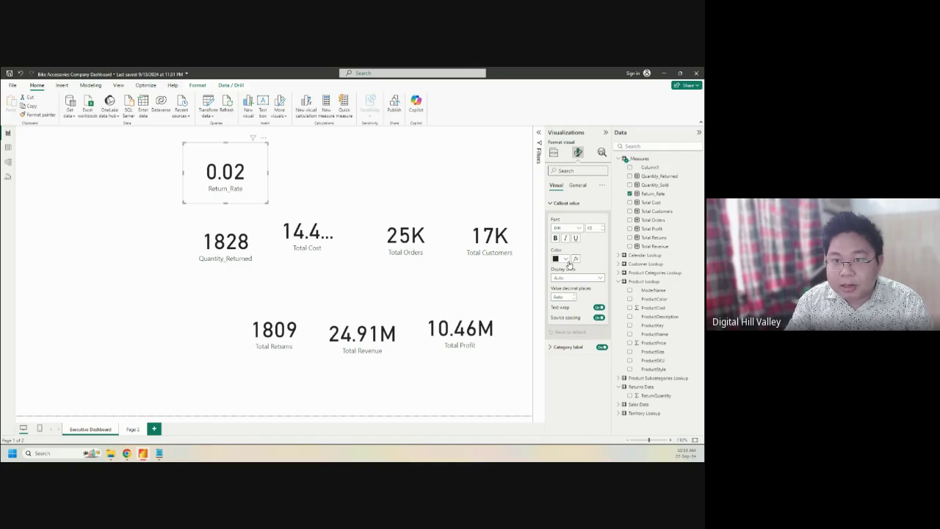
# Step: Format the Return_Rate measure as a percentage and move its card to the lower row, left of the Total Returns card
pyautogui.click(659, 194)
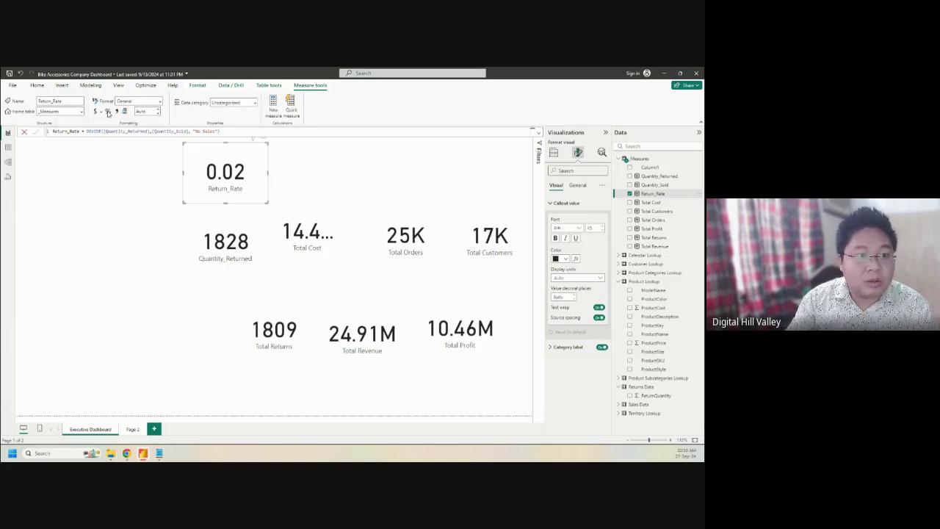
pyautogui.click(108, 113)
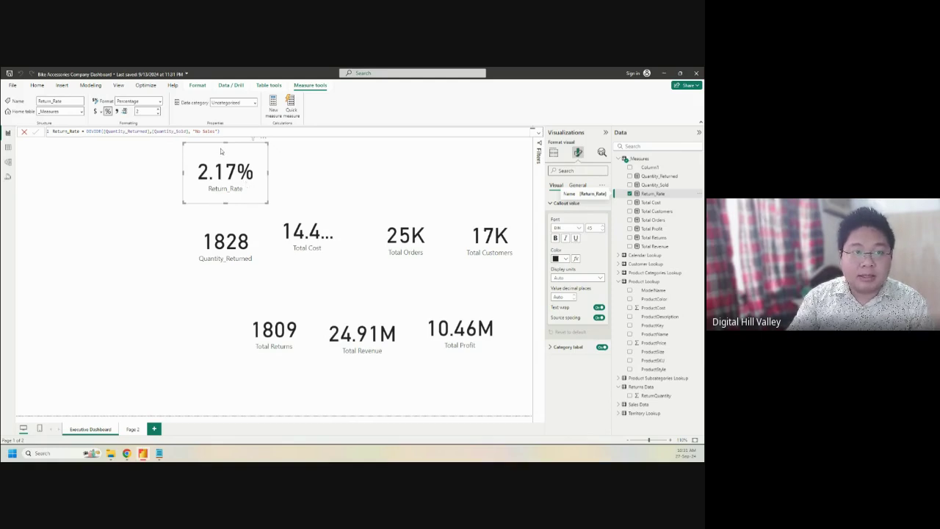
pyautogui.moveTo(225, 151); pyautogui.dragTo(225, 163)
pyautogui.click(304, 166)
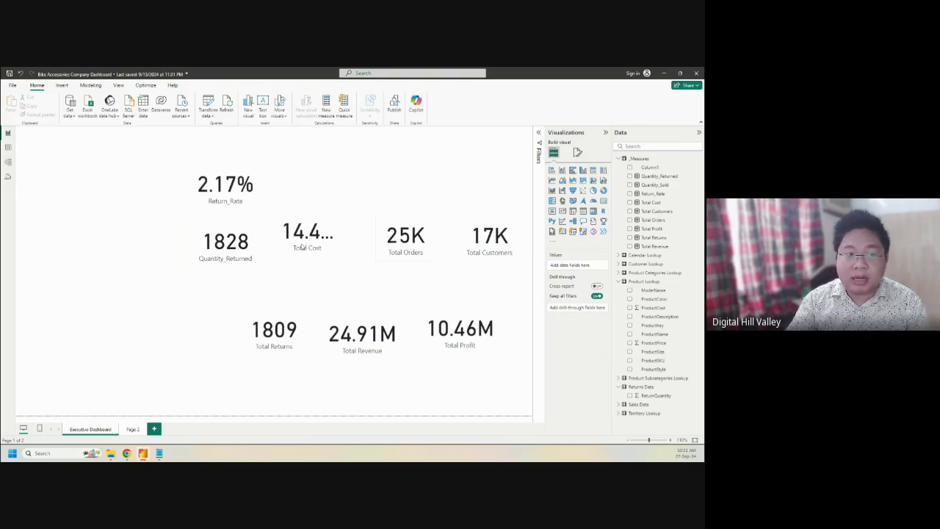
pyautogui.click(223, 182)
pyautogui.moveTo(224, 182); pyautogui.dragTo(185, 334)
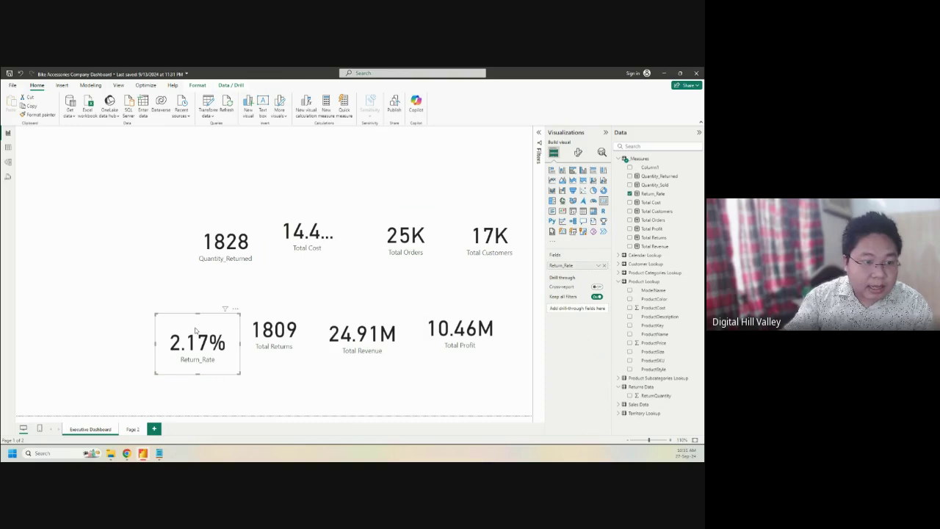
# Step: Open the Adventure Company Project report, maximize its window and dismiss the pending query changes notice
pyautogui.click(110, 453)
pyautogui.click(694, 72)
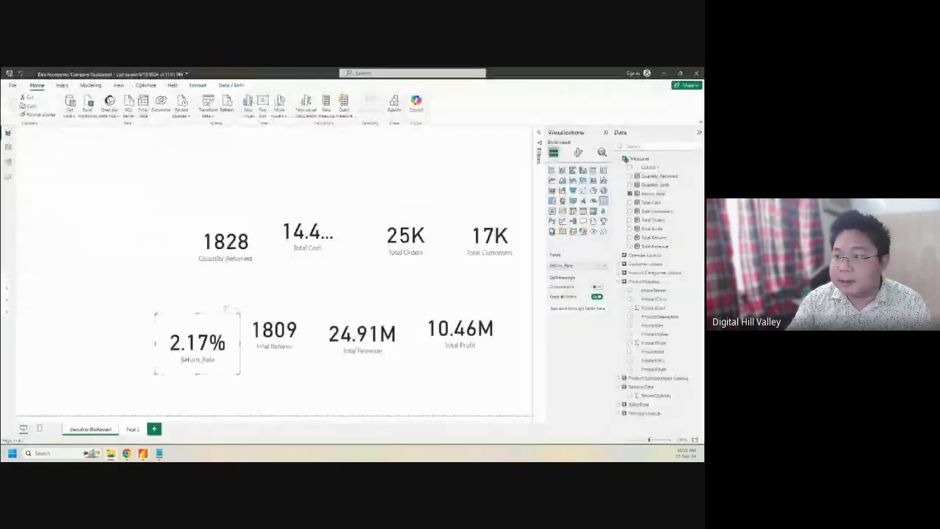
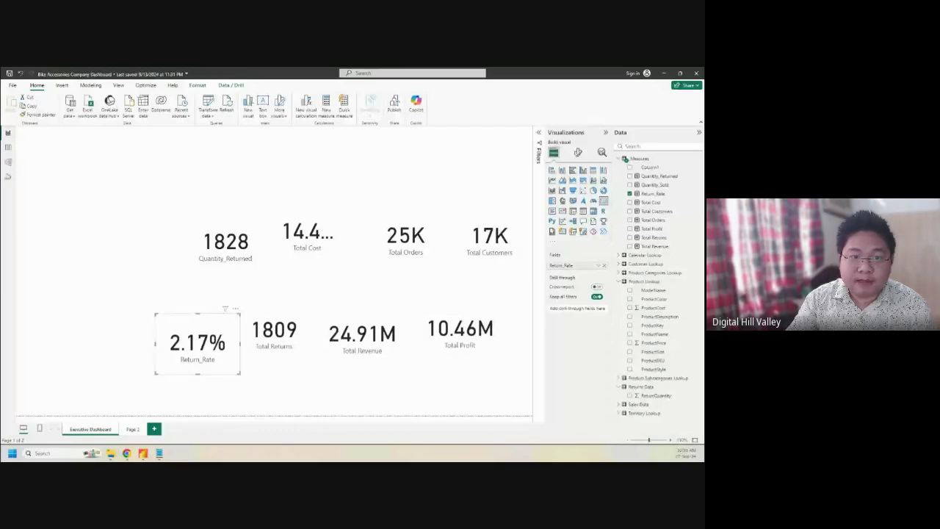
pyautogui.moveTo(0, 182); pyautogui.dragTo(307, 181)
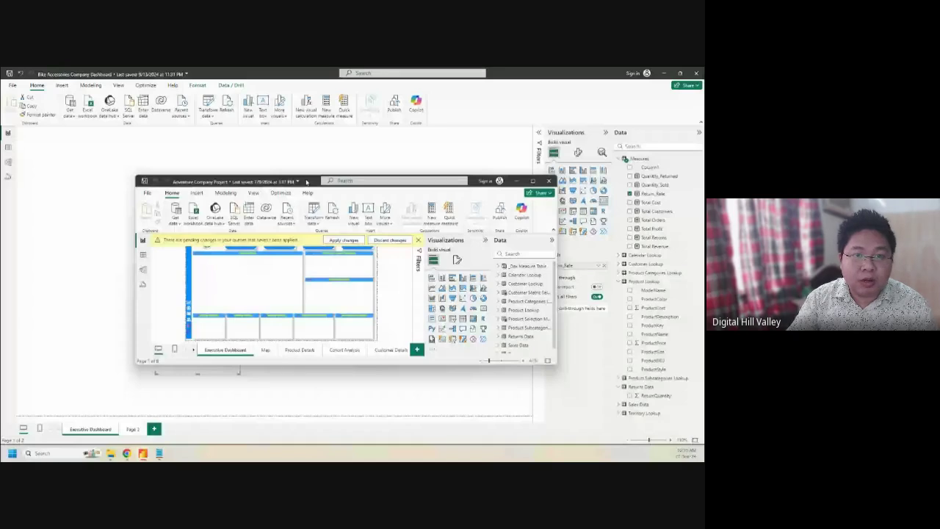
pyautogui.click(533, 182)
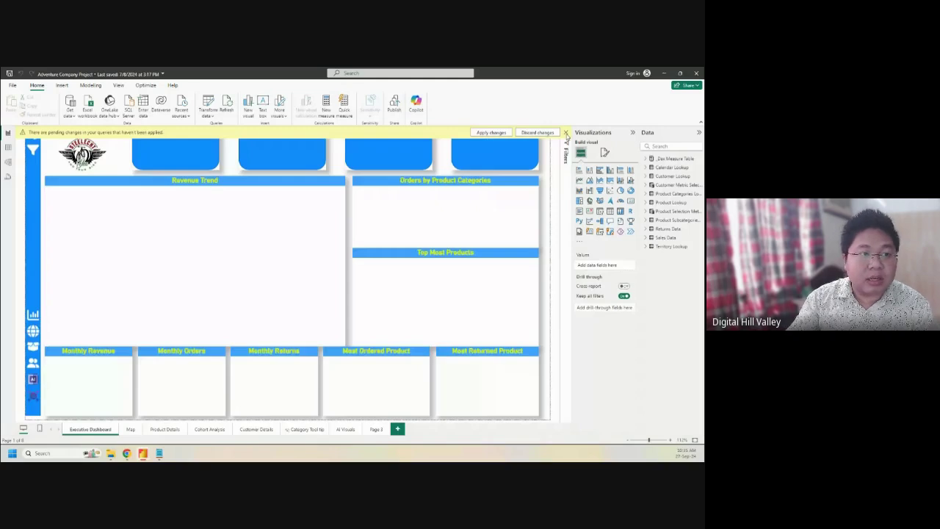
pyautogui.click(209, 113)
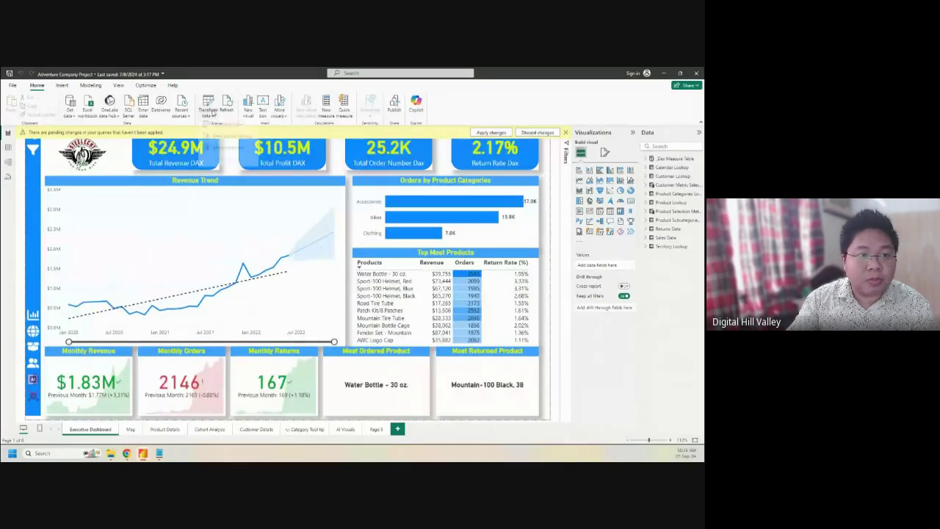
pyautogui.click(567, 132)
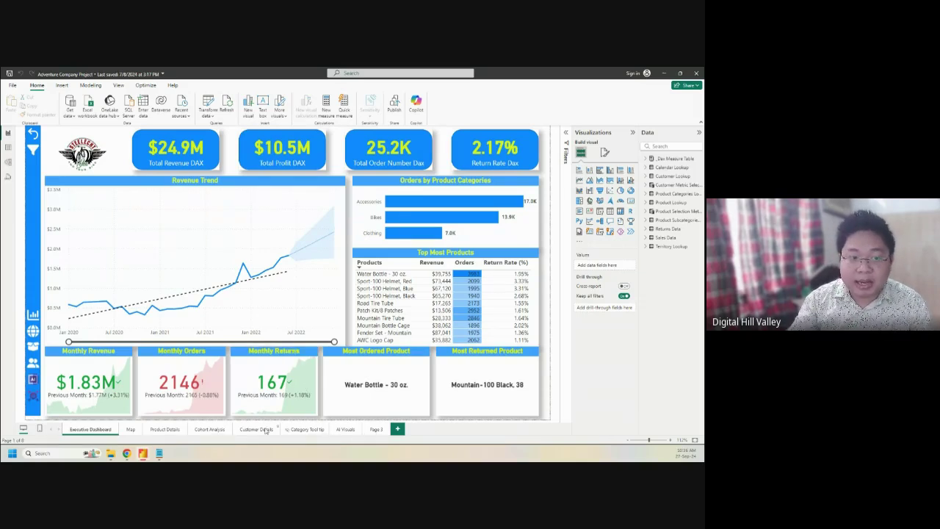
# Step: Compare the Adventure Company Project executive dashboard with the Bike Accessories Company Dashboard, and return to the Bike Accessories report
pyautogui.doubleClick(548, 72)
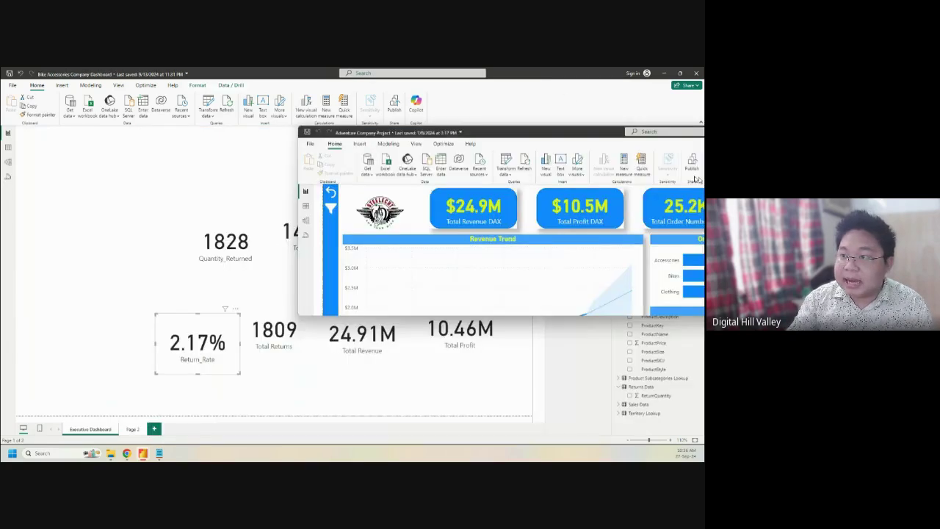
pyautogui.hotkey('alt', 'Tab')
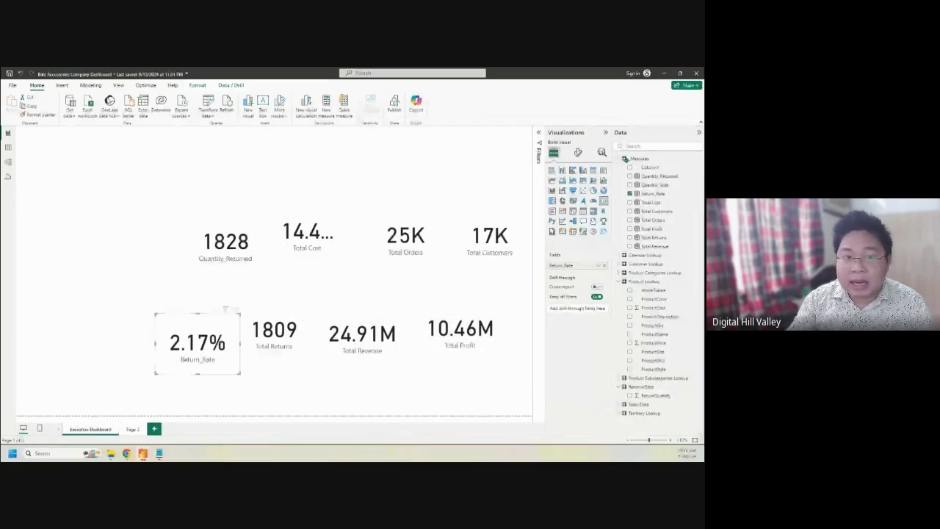
pyautogui.click(81, 153)
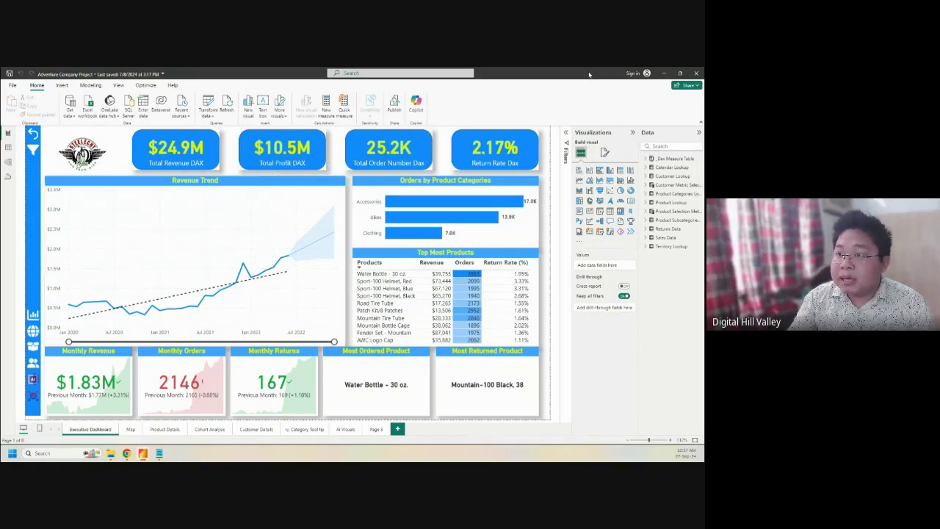
pyautogui.click(663, 73)
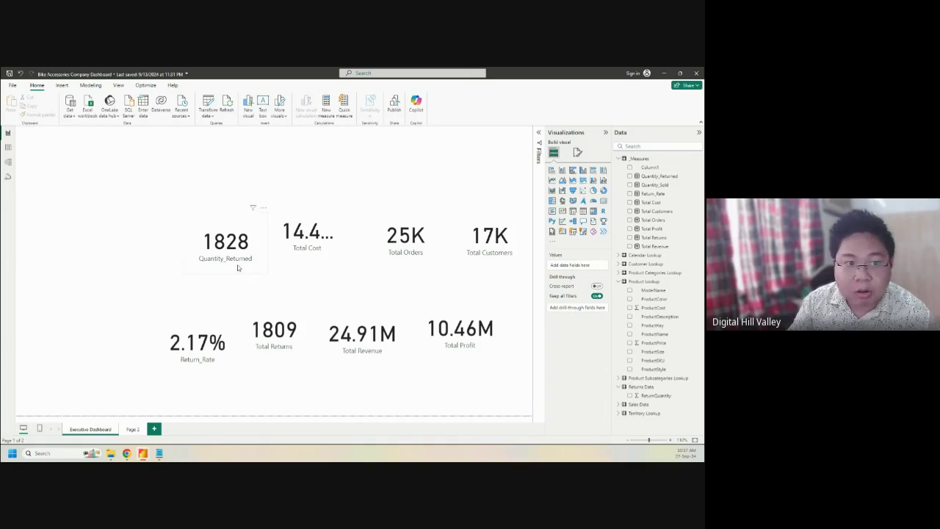
# Step: Insert the winged bike logo, attachment_94172703.png, from the AdventureWorks Images folder, browsing its files as large icons
pyautogui.click(309, 248)
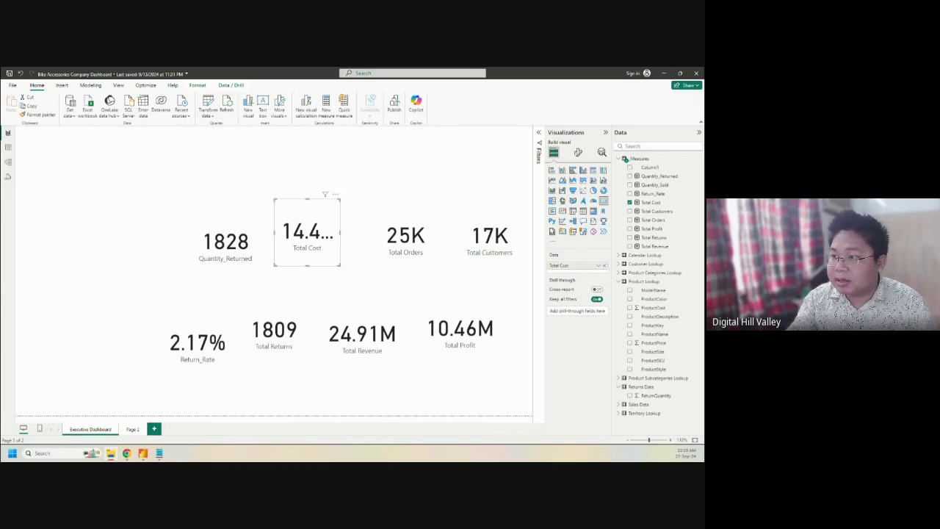
pyautogui.moveTo(719, 250); pyautogui.dragTo(55, 179)
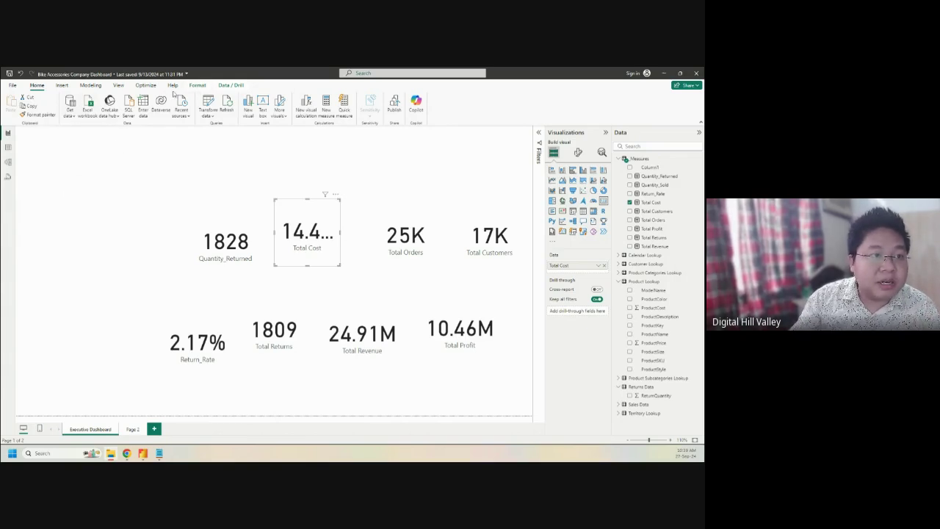
pyautogui.click(63, 86)
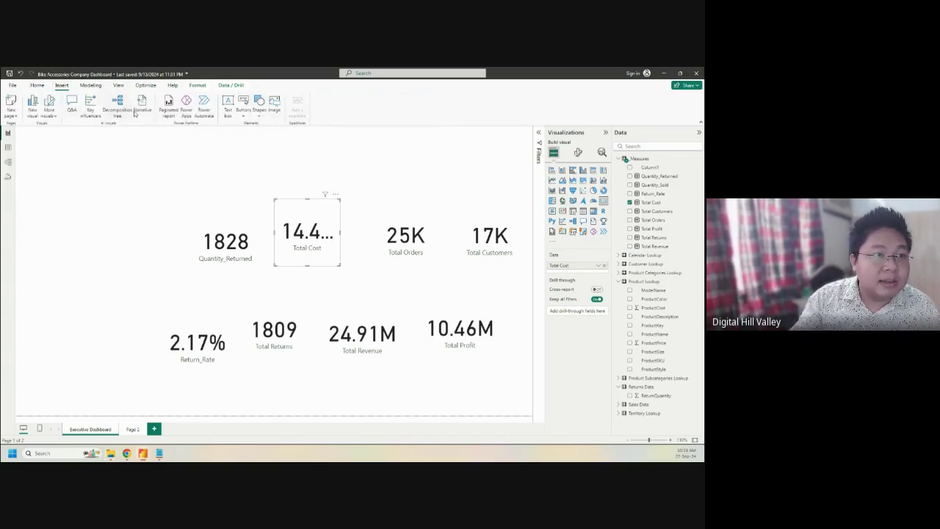
pyautogui.click(273, 110)
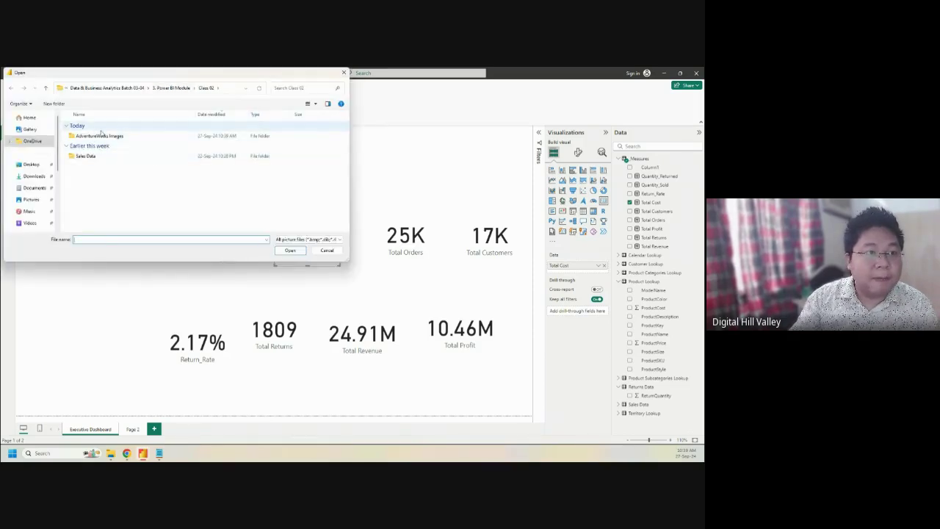
pyautogui.doubleClick(120, 136)
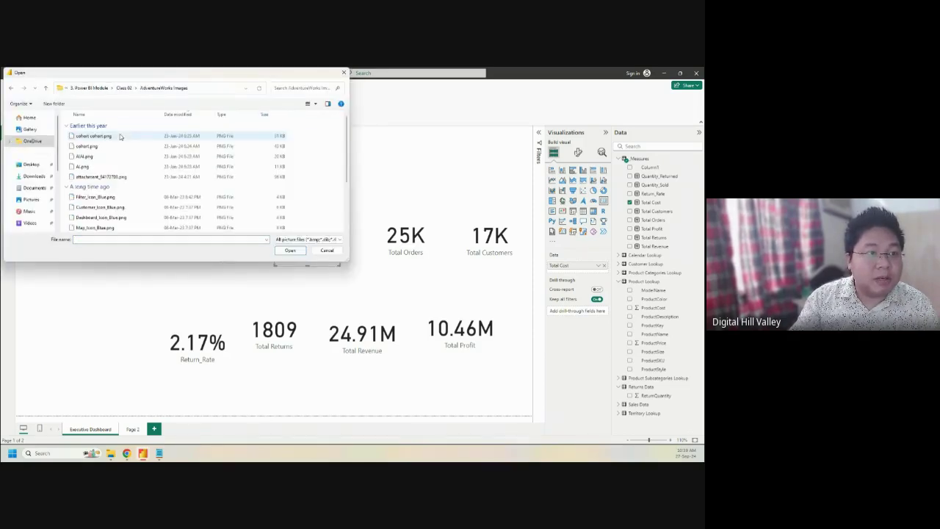
pyautogui.click(317, 105)
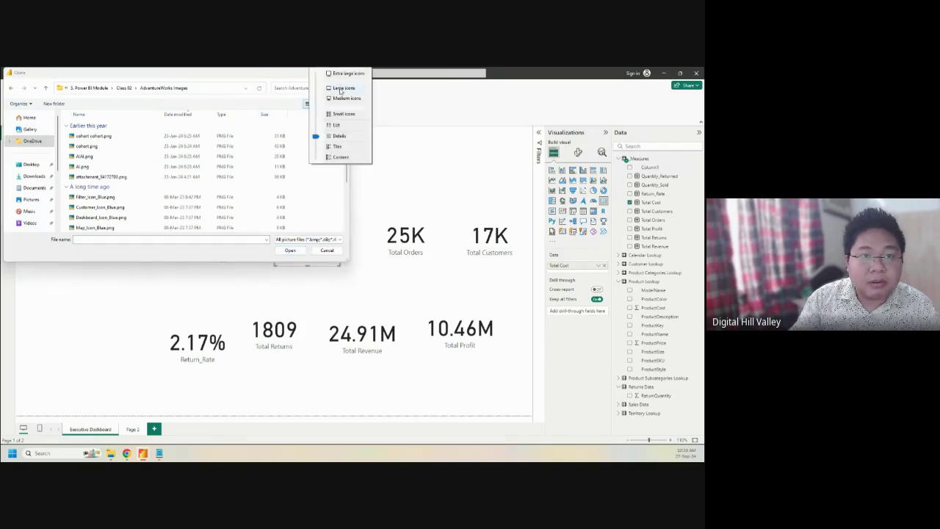
pyautogui.click(342, 87)
pyautogui.scroll(-1, 253, 174)
pyautogui.scroll(1, 272, 170)
pyautogui.scroll(-1, 289, 166)
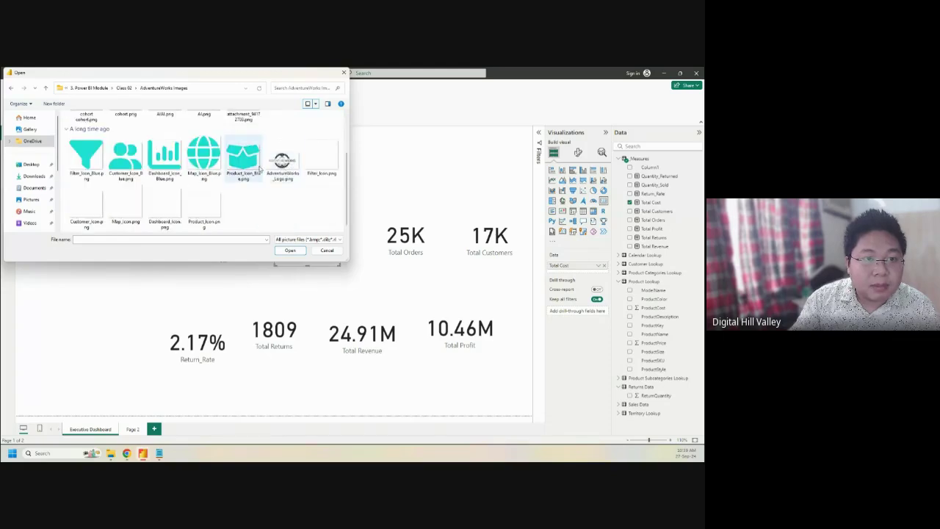
pyautogui.scroll(1, 283, 153)
pyautogui.click(243, 144)
pyautogui.click(288, 250)
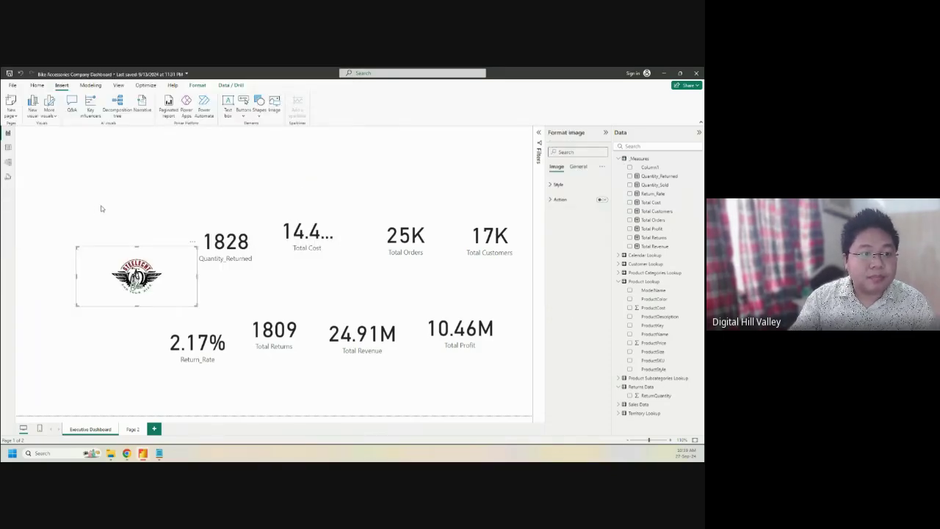
# Step: Move the logo image to the report page's upper-left corner and narrow it to about half its width
pyautogui.moveTo(122, 250); pyautogui.dragTo(60, 130)
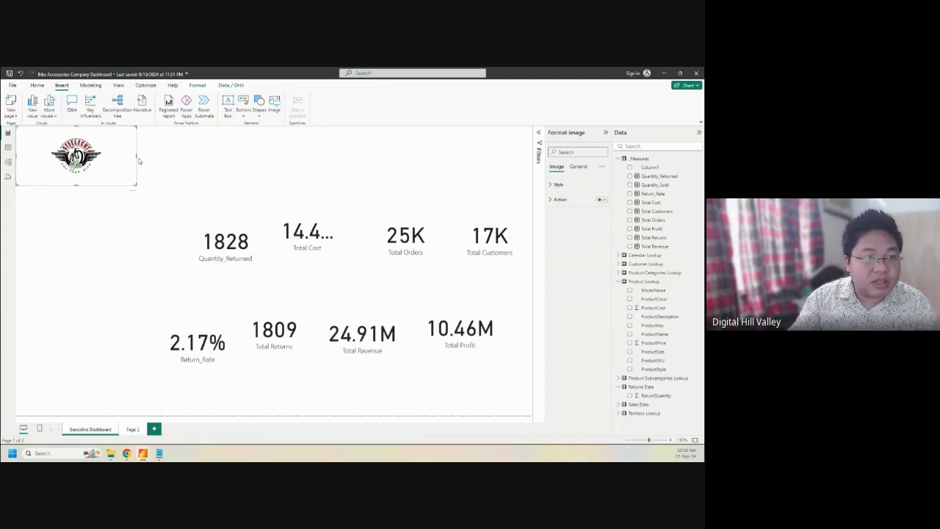
pyautogui.moveTo(137, 158); pyautogui.dragTo(75, 159)
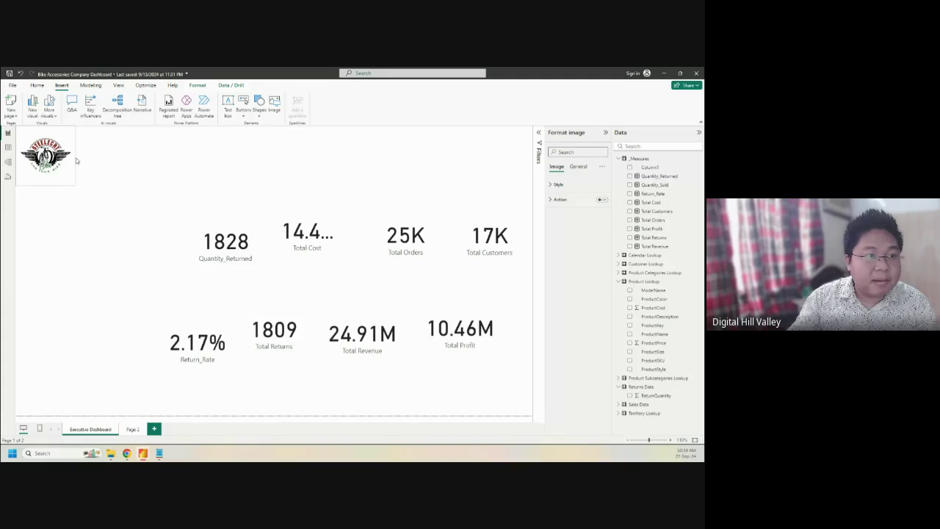
pyautogui.click(112, 174)
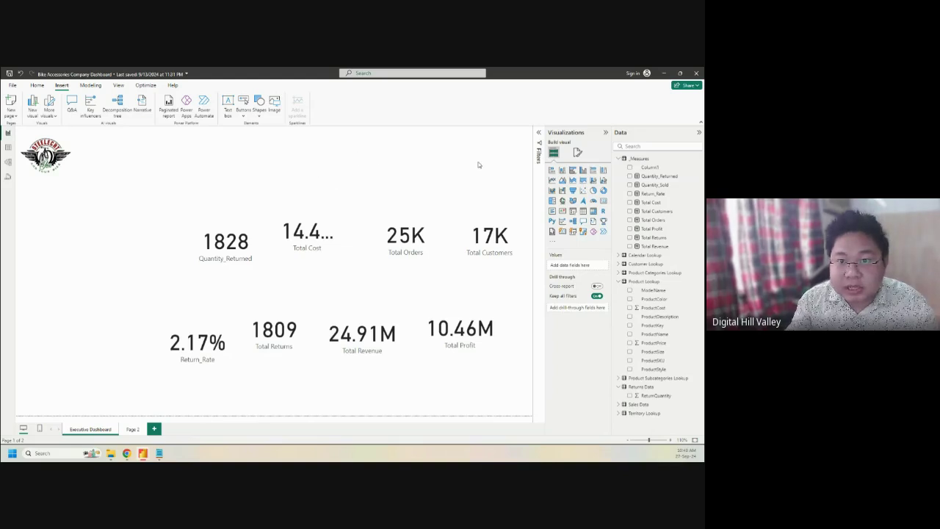
pyautogui.doubleClick(306, 155)
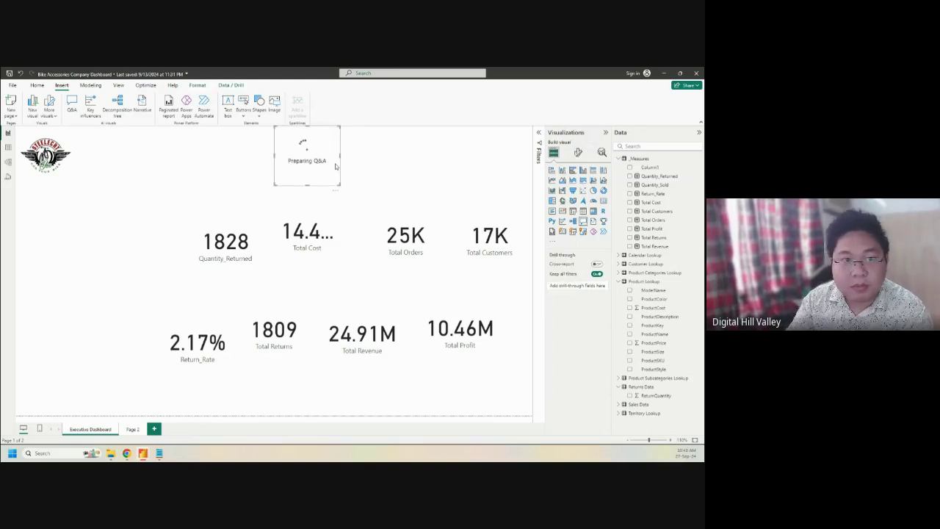
pyautogui.press('Delete')
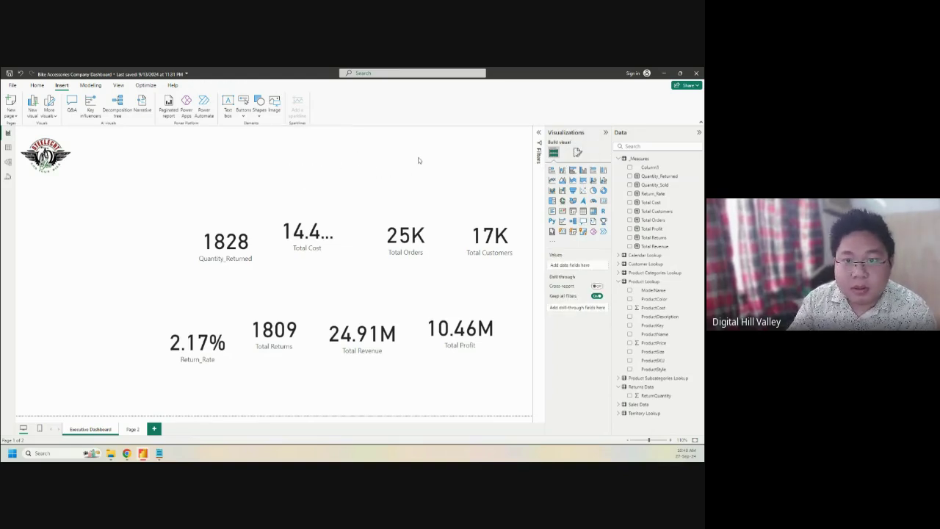
# Step: Set the page's canvas background to a light blue theme shade with 0% transparency
pyautogui.click(577, 152)
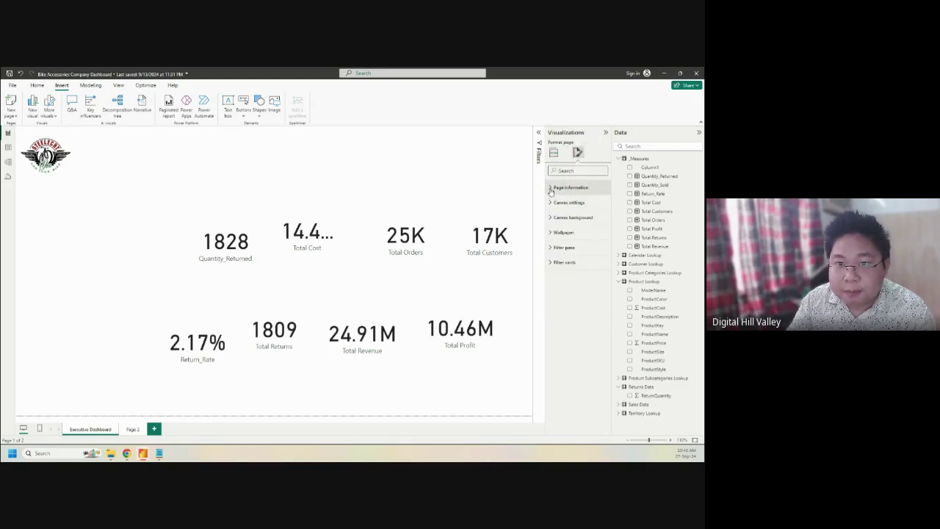
pyautogui.click(551, 217)
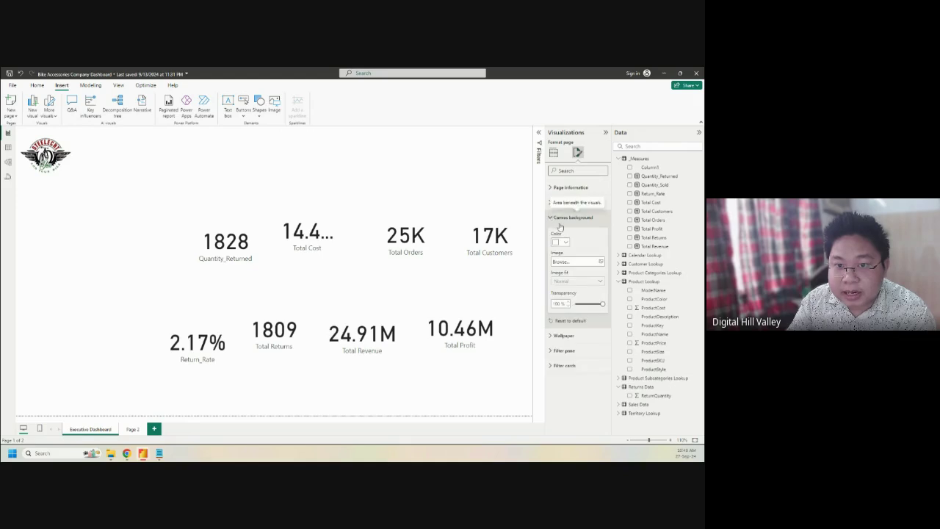
pyautogui.click(566, 242)
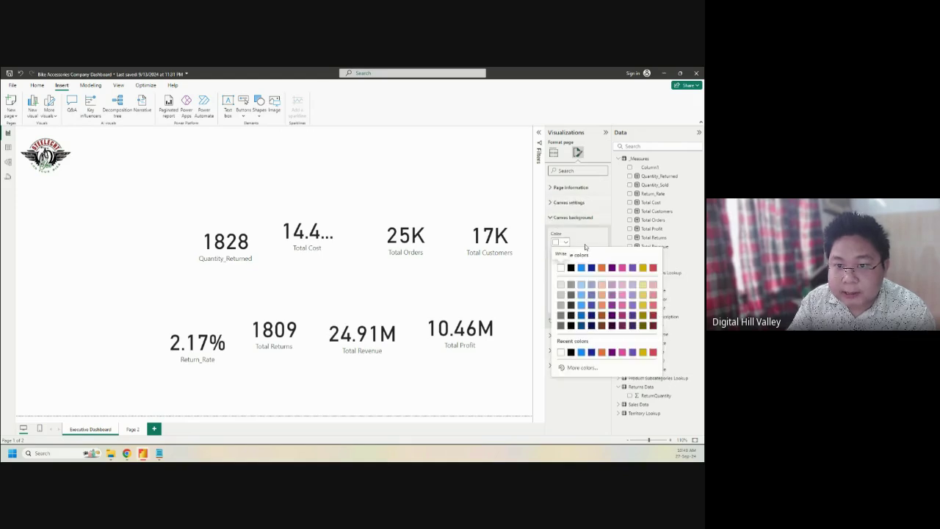
pyautogui.click(601, 244)
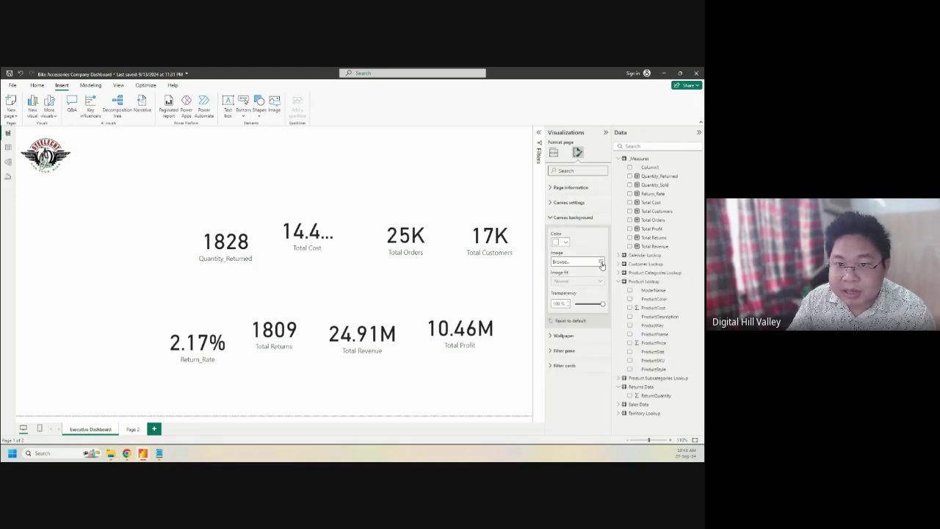
pyautogui.click(567, 242)
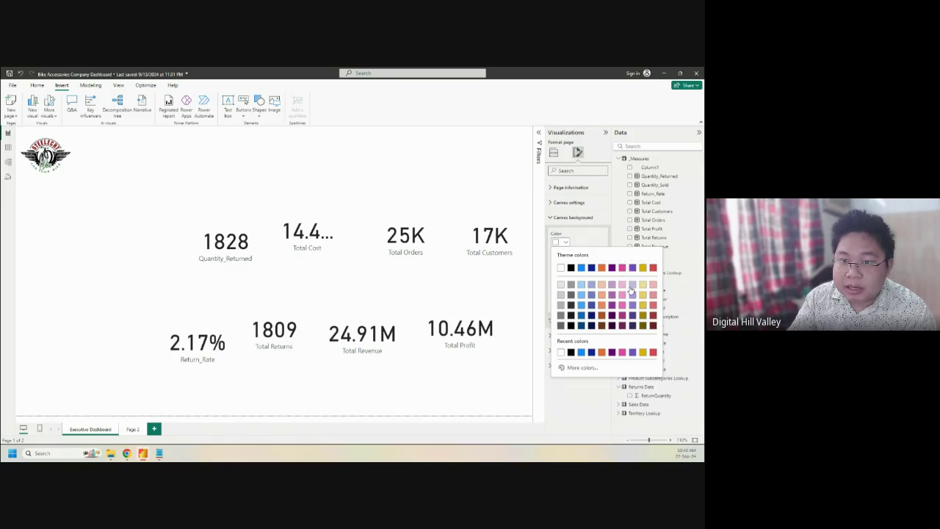
pyautogui.click(582, 284)
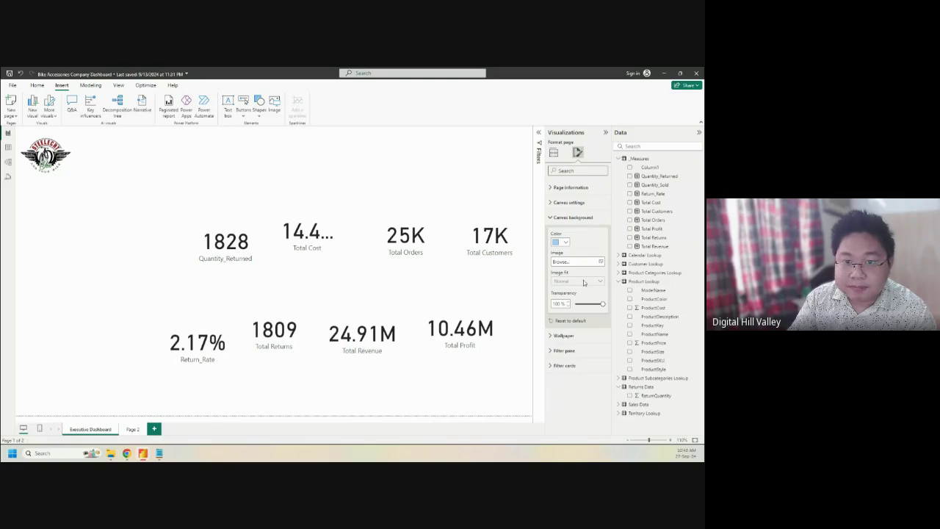
pyautogui.moveTo(603, 302); pyautogui.dragTo(576, 303)
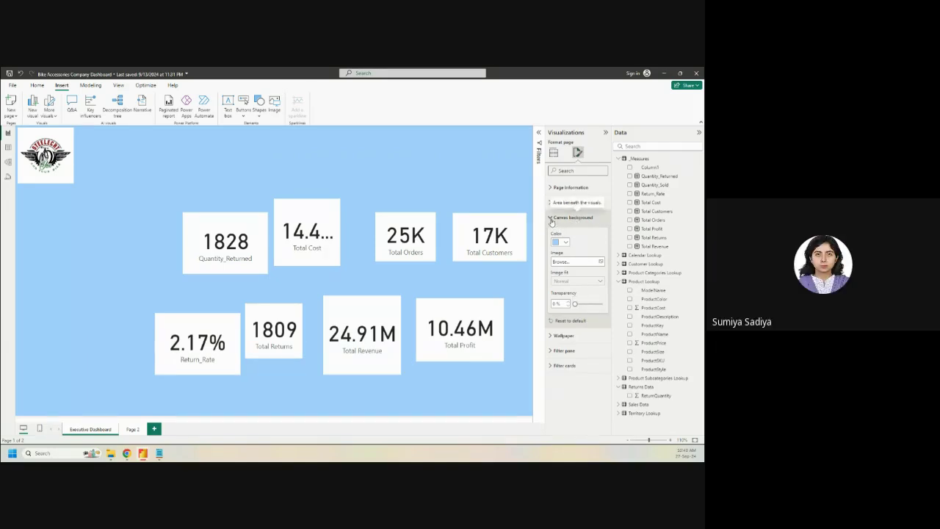
pyautogui.click(564, 241)
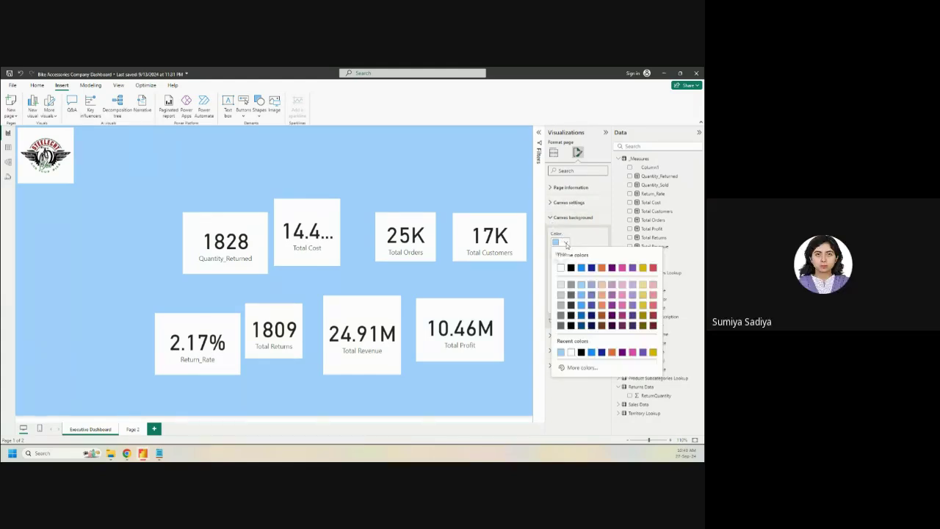
pyautogui.click(579, 247)
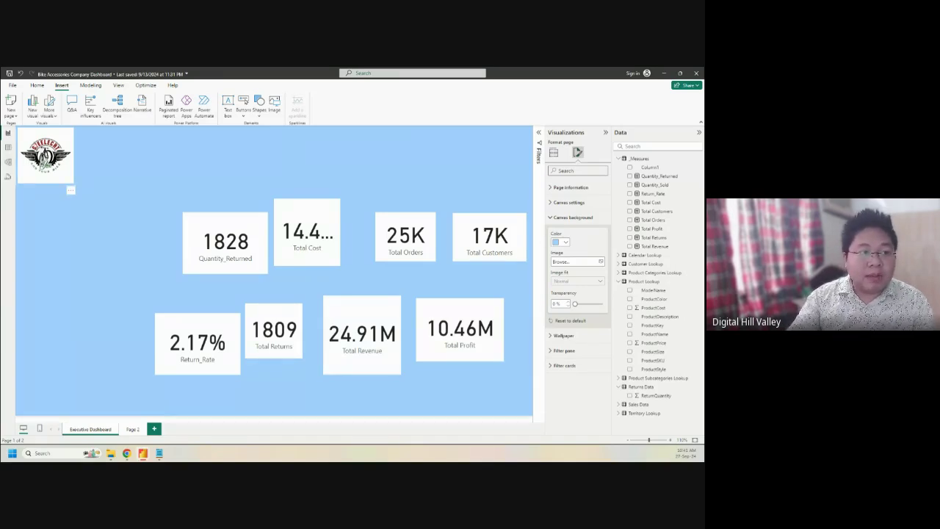
# Step: Delete the white-backed logo image from the page's corner and minimize the report window
pyautogui.click(34, 141)
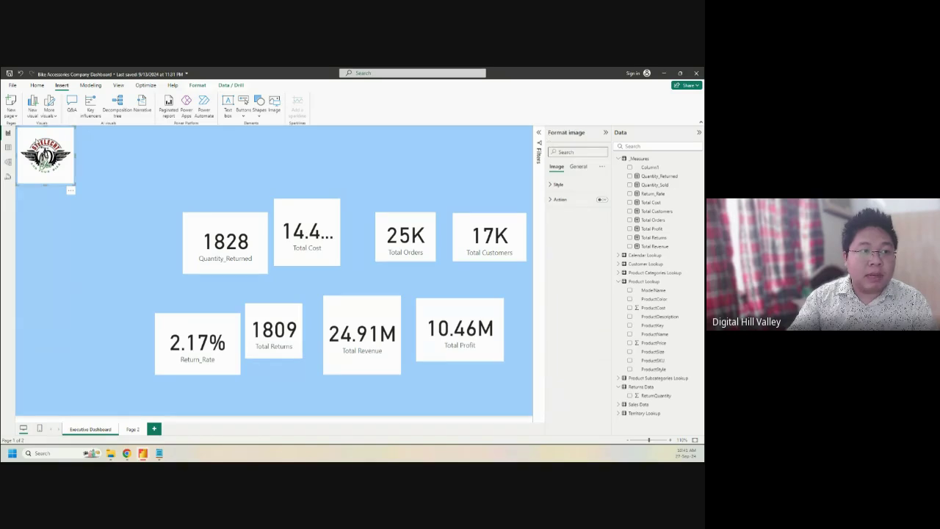
pyautogui.press('Delete')
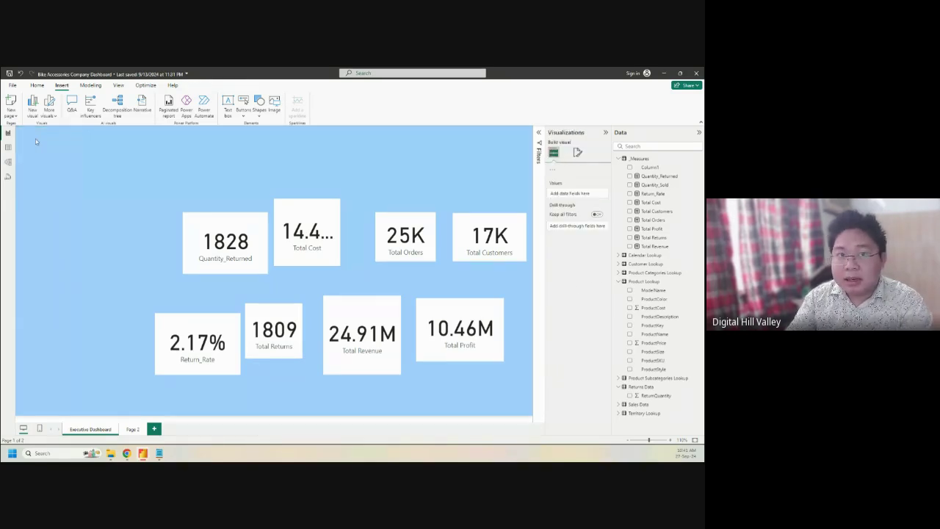
pyautogui.click(663, 73)
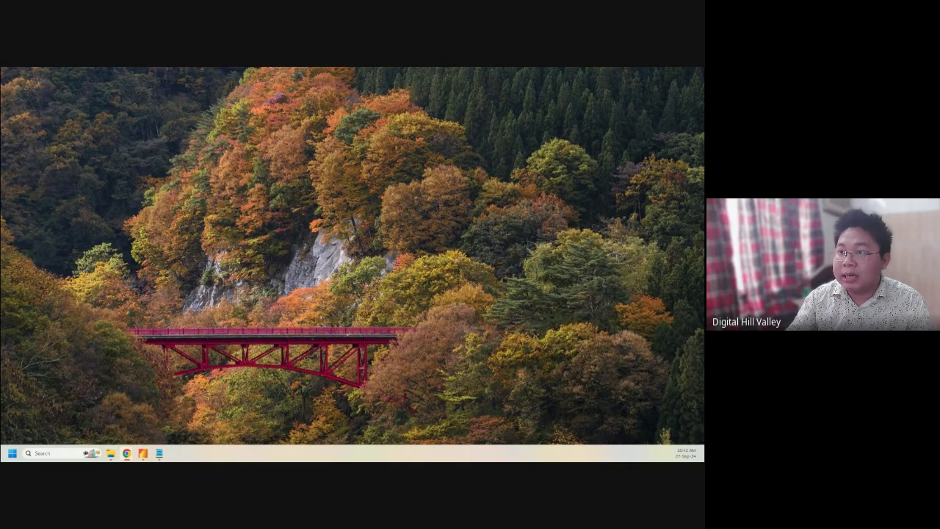
# Step: Switch to Chrome, search Google for "remove background" and open the remove.bg site
pyautogui.click(126, 453)
pyautogui.click(187, 89)
pyautogui.write('remove')
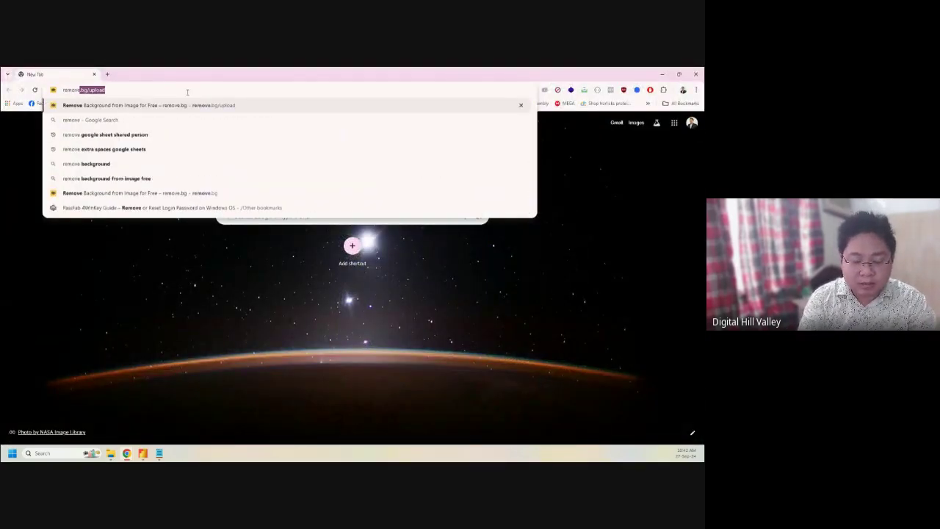
pyautogui.write(' back')
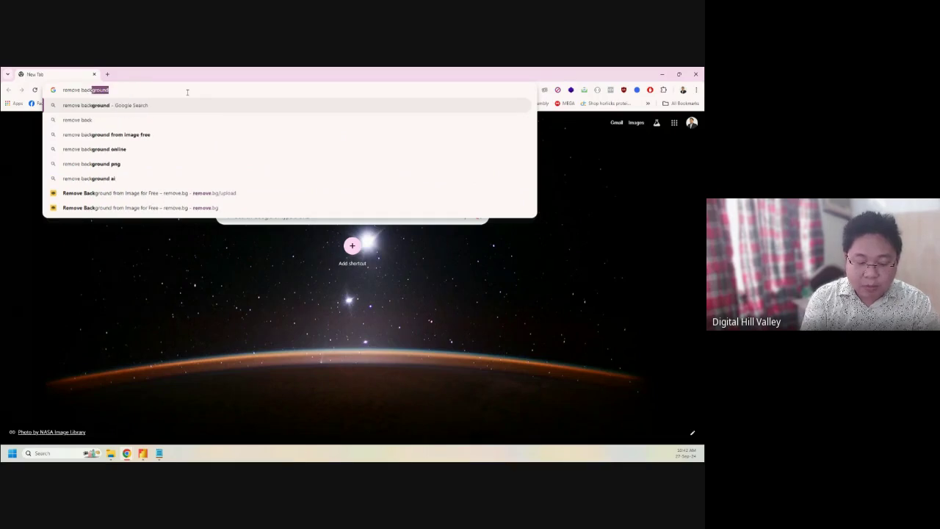
pyautogui.write('ground')
pyautogui.press('Return')
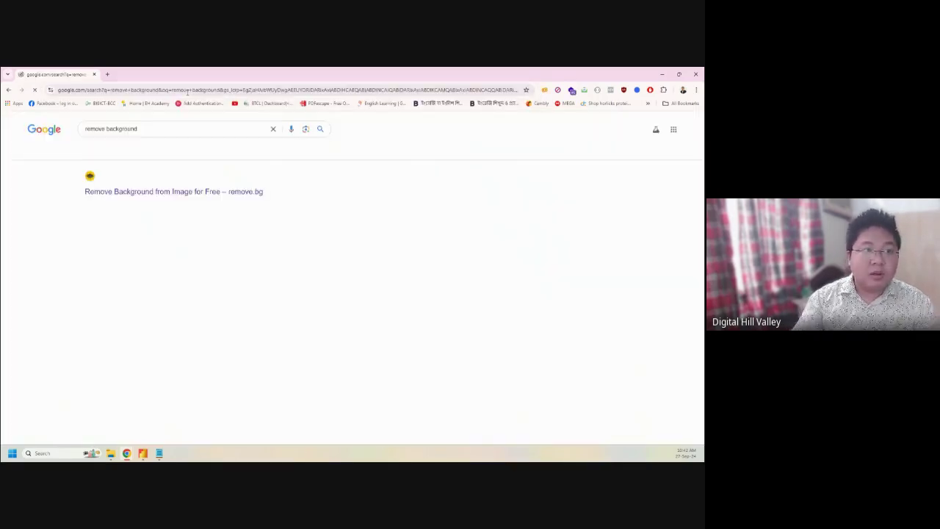
pyautogui.click(134, 195)
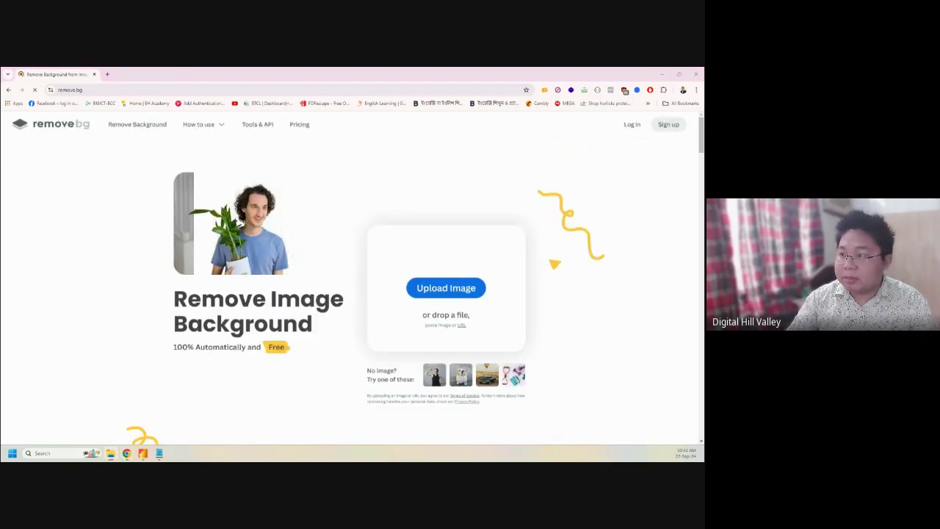
# Step: Start an image upload on remove.bg and browse to the AdventureWorks Images folder in the Power BI Module's Class 02 folder
pyautogui.moveTo(704, 353); pyautogui.dragTo(452, 306)
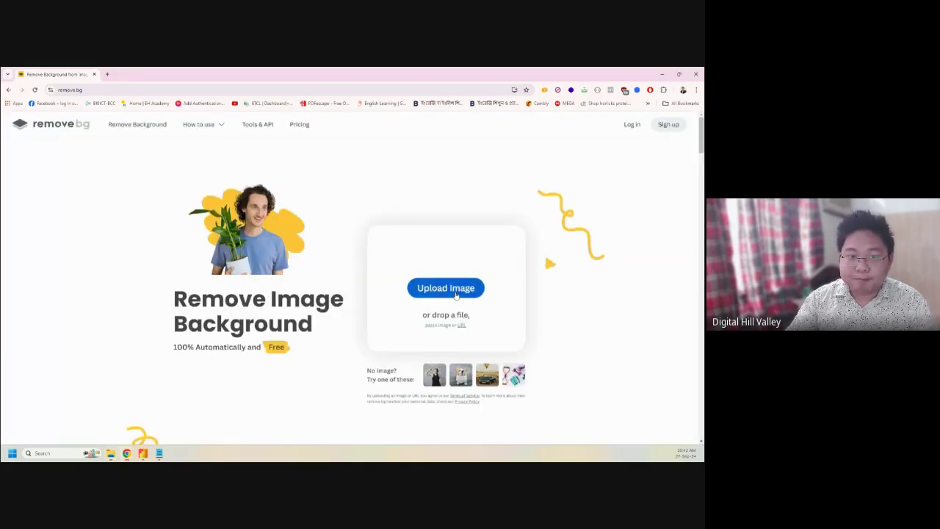
pyautogui.click(353, 264)
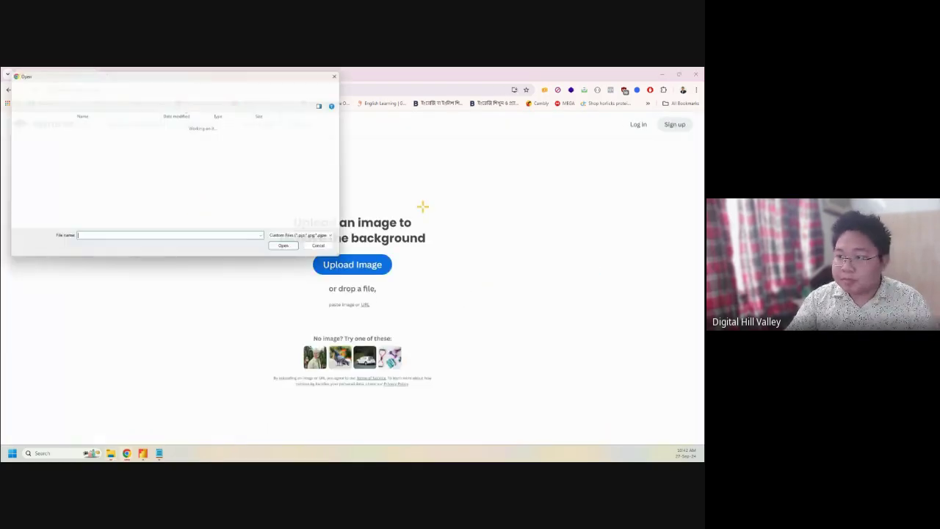
pyautogui.doubleClick(111, 136)
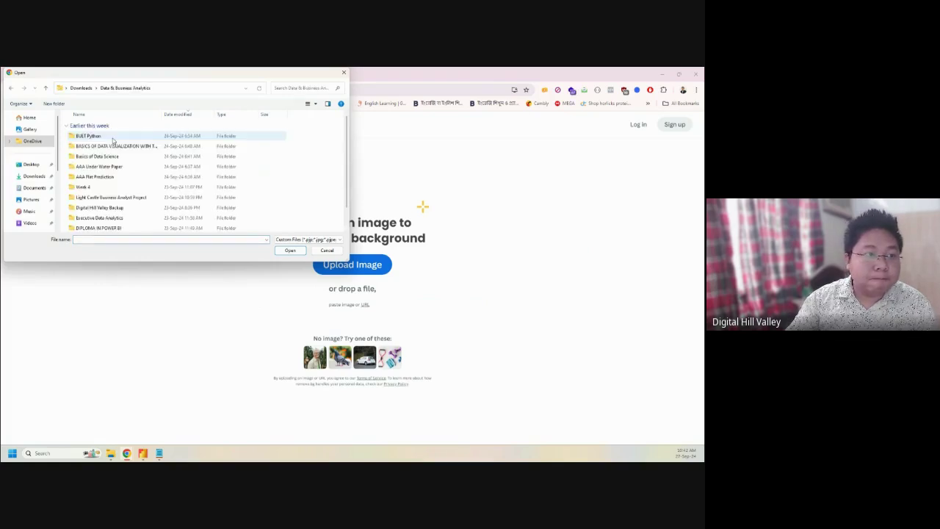
pyautogui.scroll(-1, 121, 198)
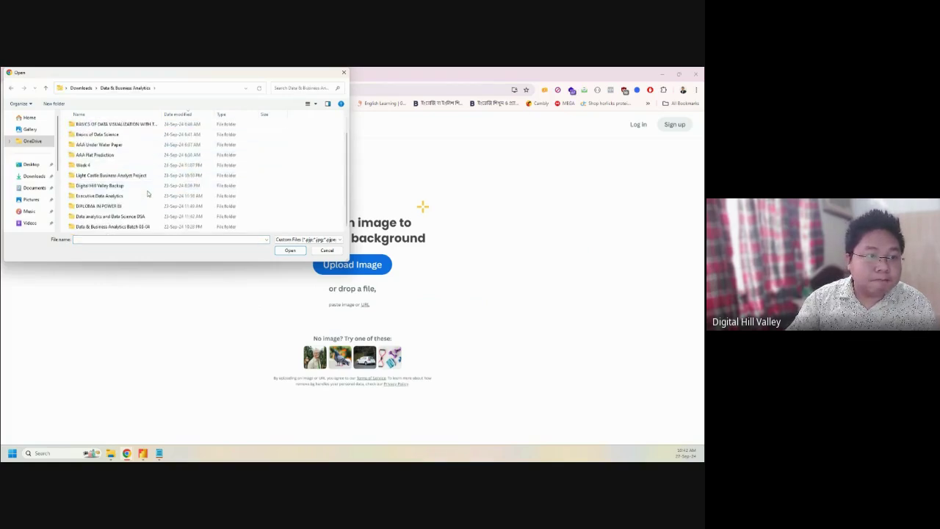
pyautogui.doubleClick(132, 227)
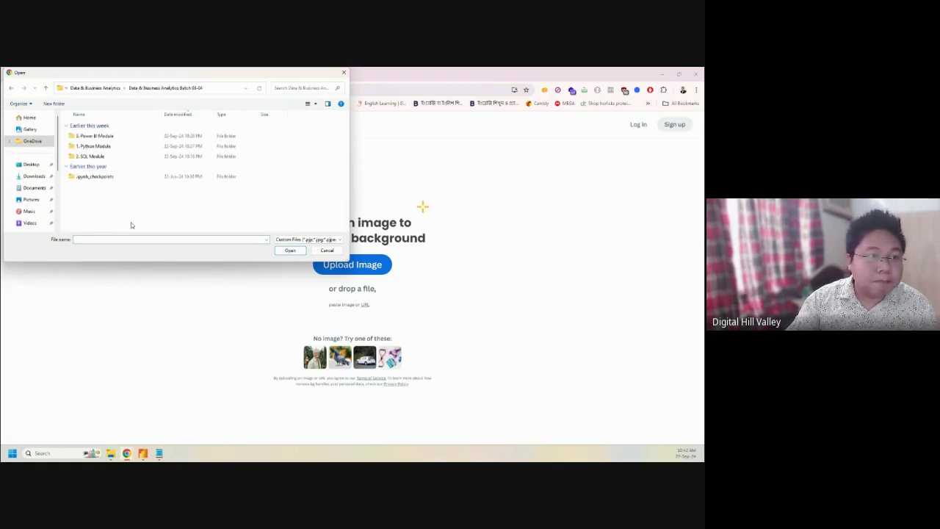
pyautogui.doubleClick(97, 137)
pyautogui.click(96, 137)
pyautogui.doubleClick(96, 137)
pyautogui.doubleClick(97, 137)
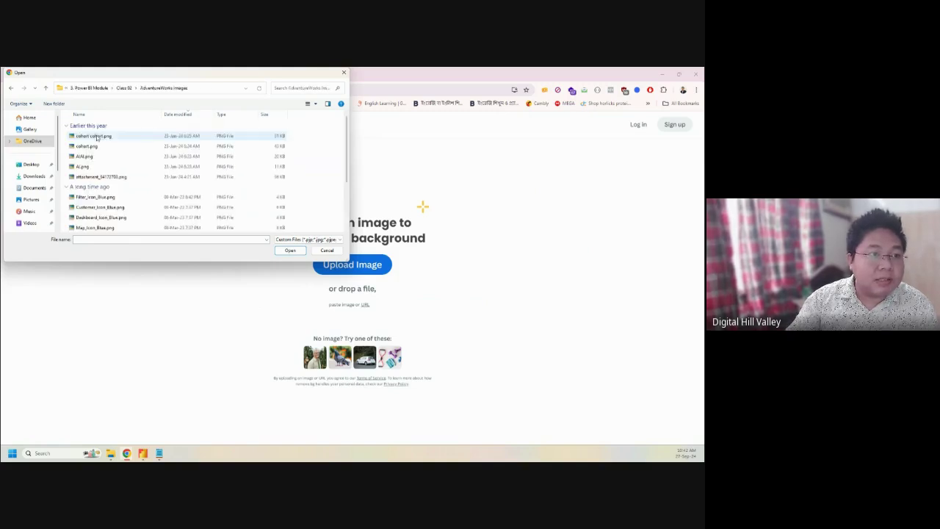
# Step: Show the folder's files as large icons and upload the winged bike logo PNG for background removal
pyautogui.click(307, 104)
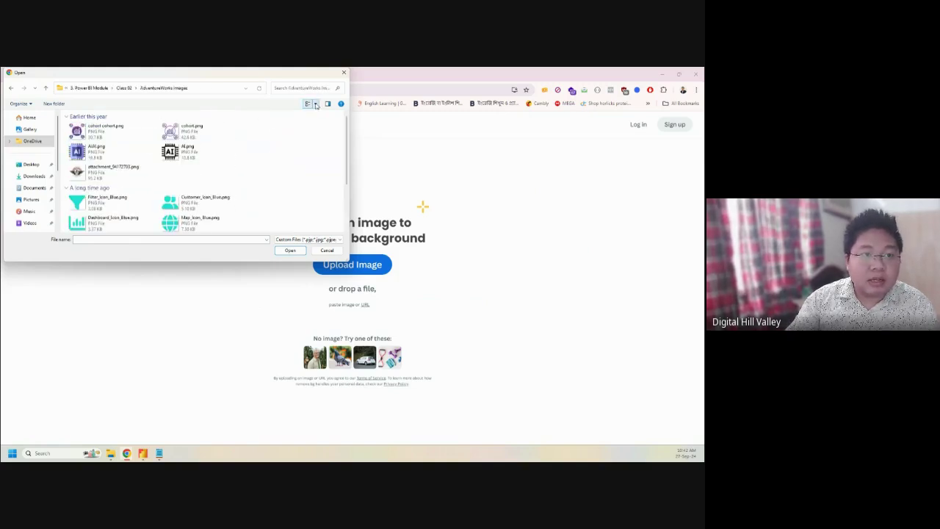
pyautogui.click(315, 104)
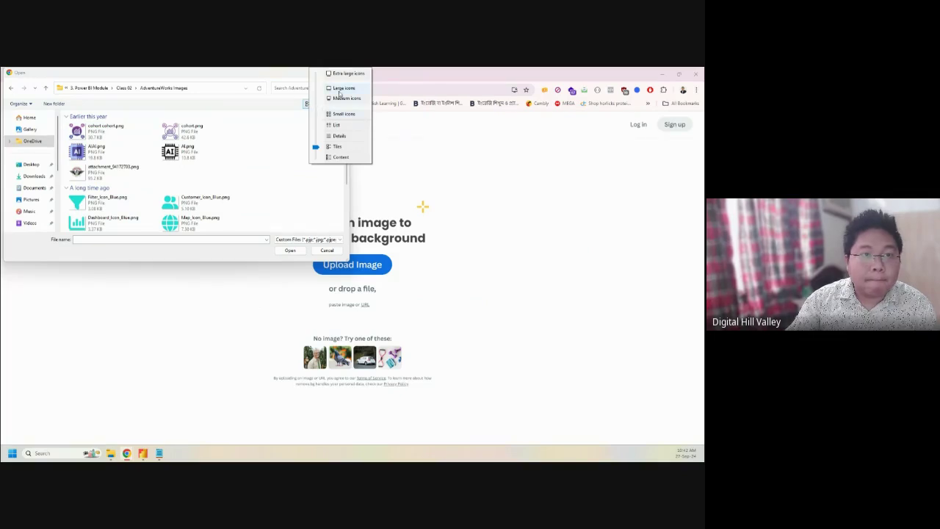
pyautogui.click(339, 88)
pyautogui.click(249, 145)
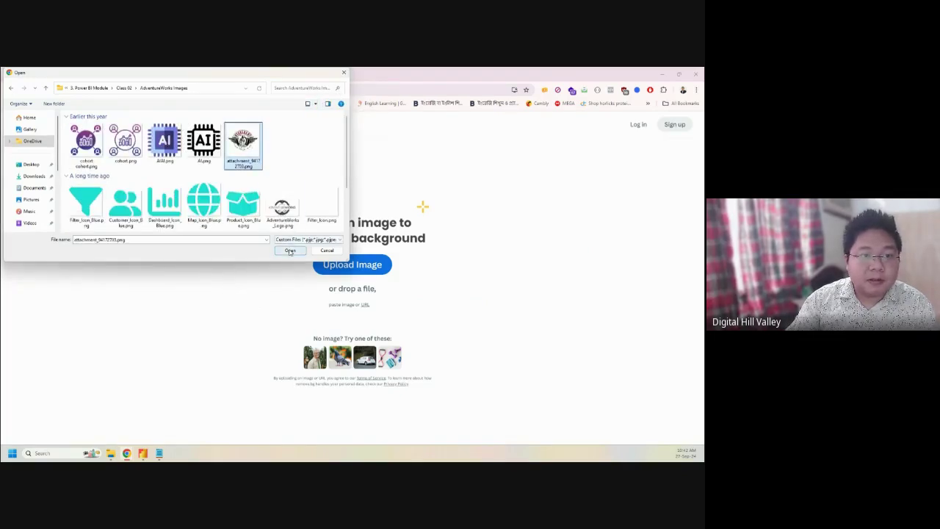
pyautogui.click(291, 251)
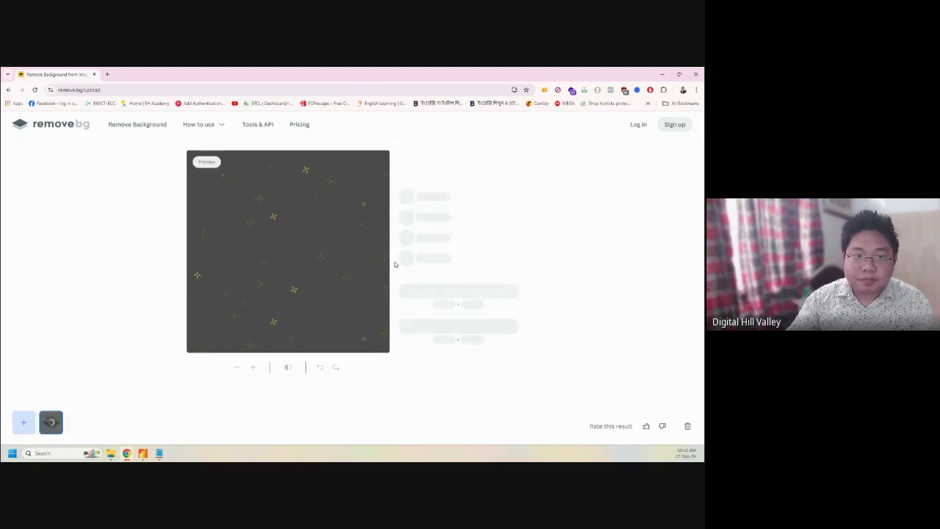
# Step: Download the background-free logo as a PNG into Class 02's AdventureWorks Images folder and leave the browser window
pyautogui.click(454, 292)
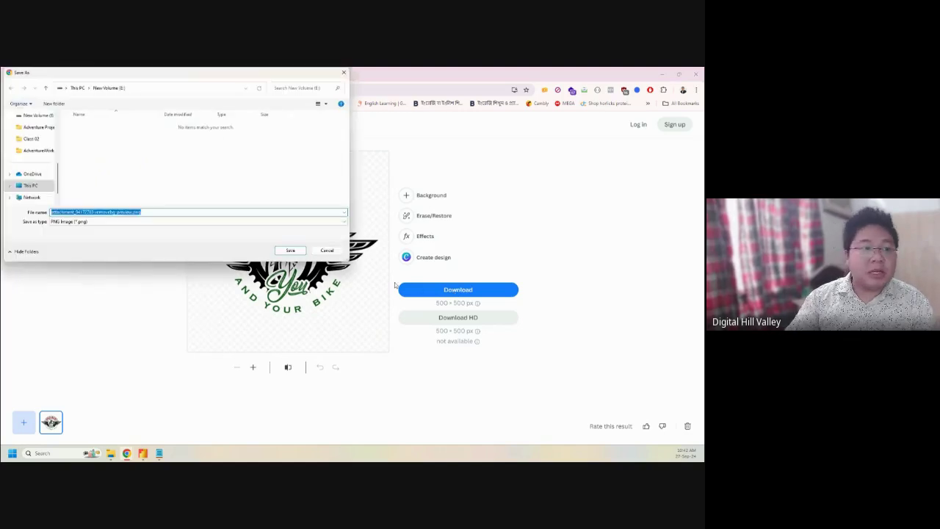
pyautogui.click(131, 161)
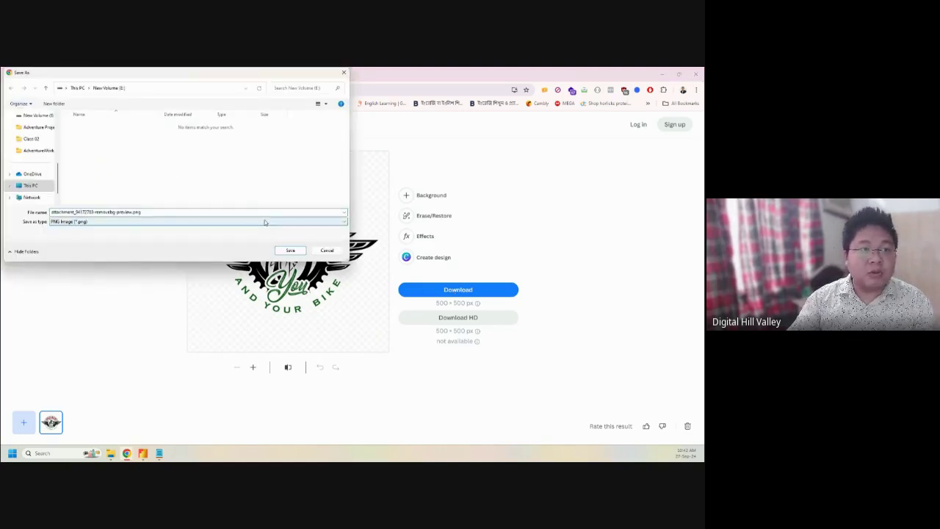
pyautogui.click(30, 139)
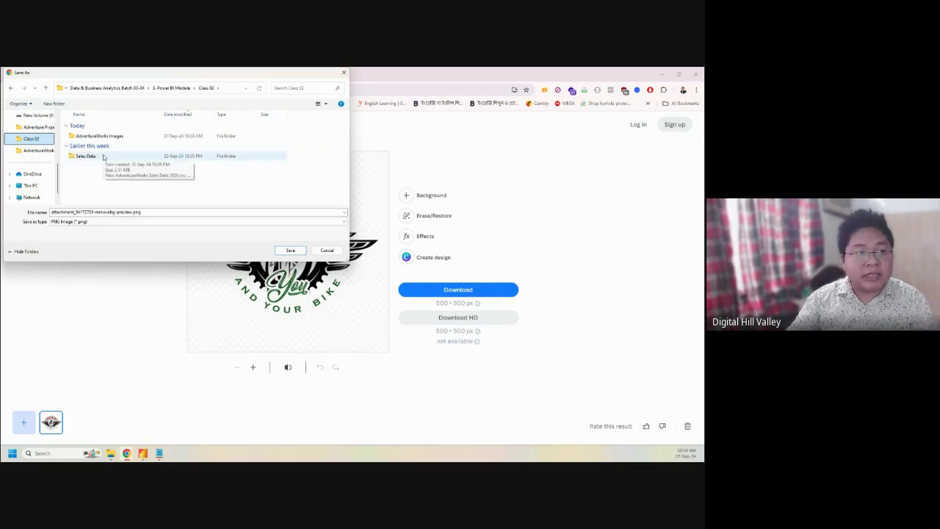
pyautogui.doubleClick(107, 135)
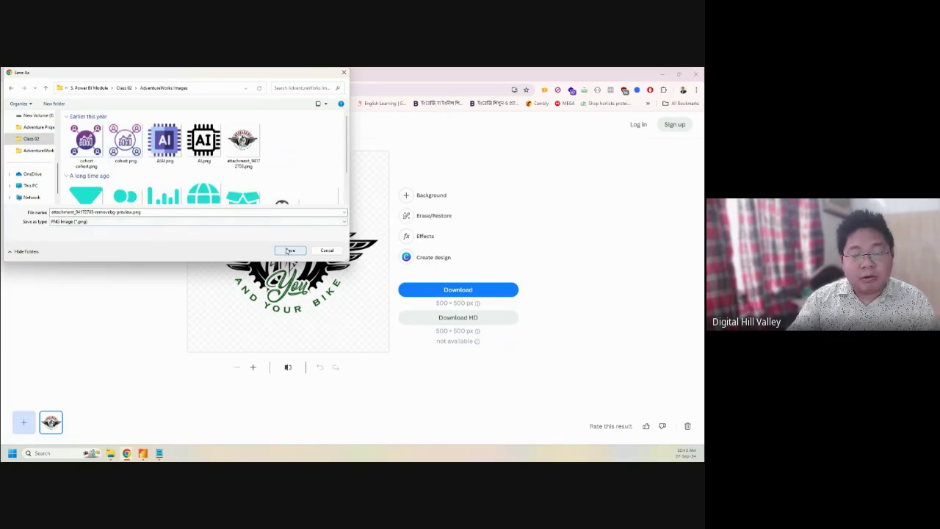
pyautogui.click(289, 250)
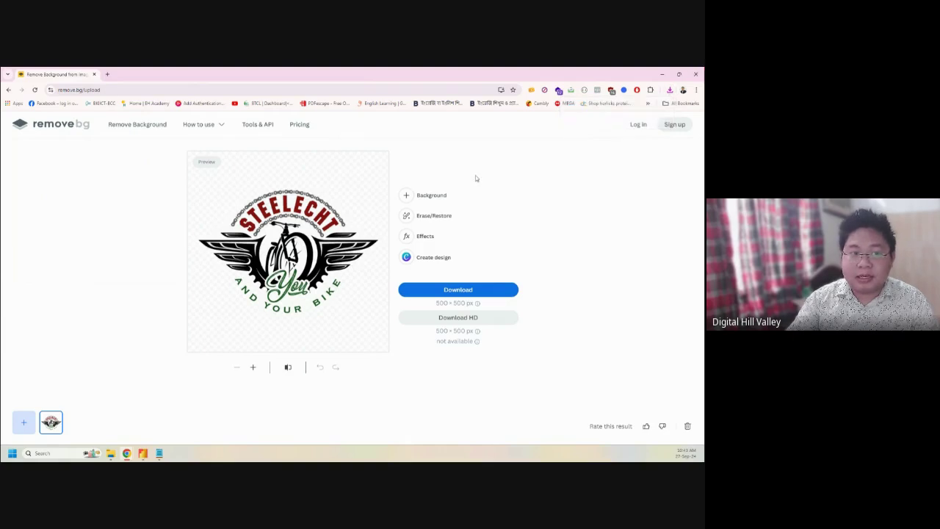
pyautogui.hotkey('alt', 'F4')
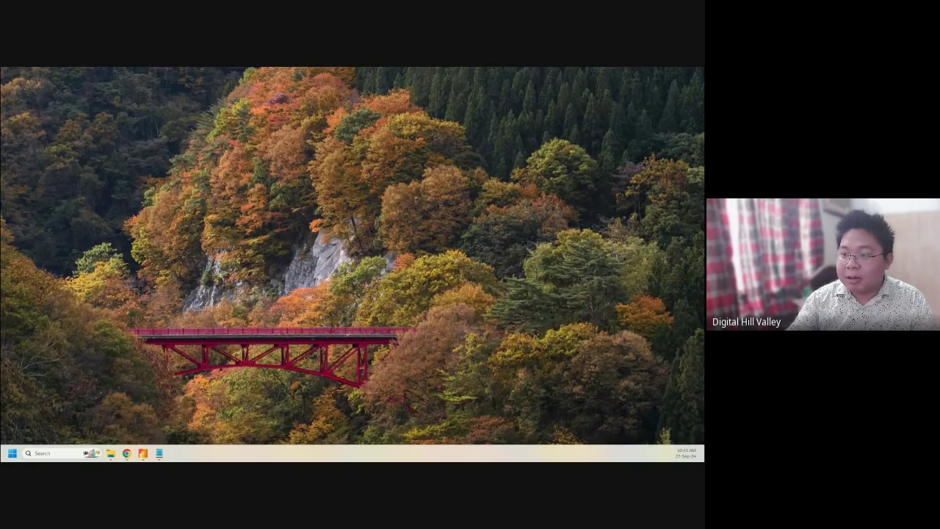
# Step: Switch to Power BI Desktop and insert the removebg-preview logo PNG as an image on the Executive Dashboard page
pyautogui.hotkey('alt', 'Tab')
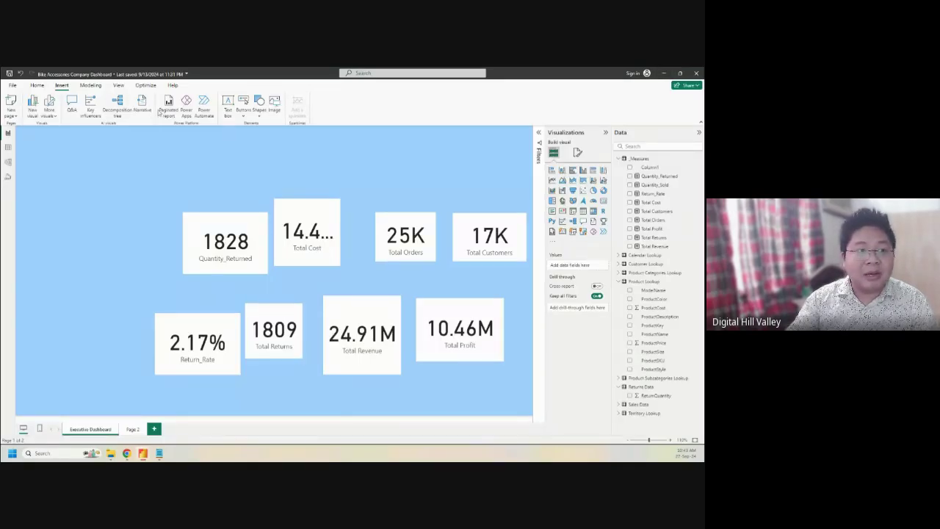
pyautogui.click(256, 110)
pyautogui.click(274, 104)
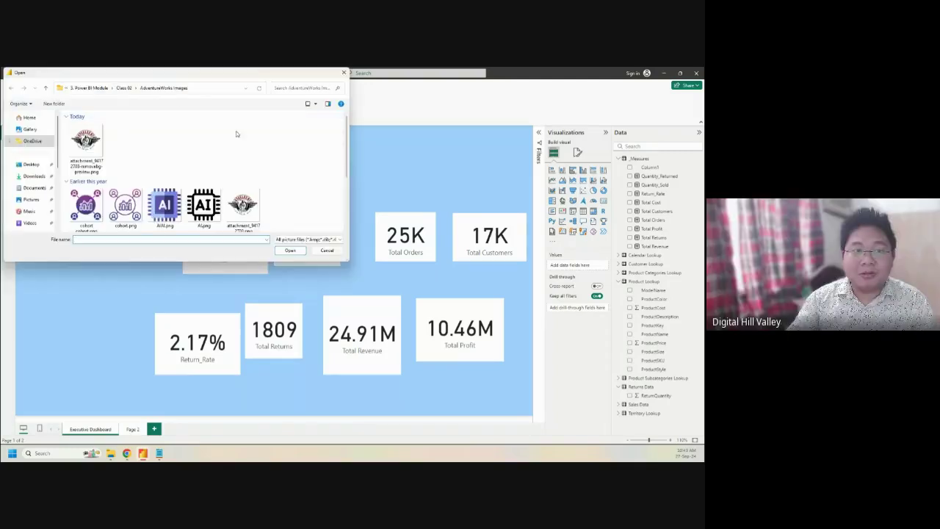
pyautogui.click(85, 140)
pyautogui.click(290, 250)
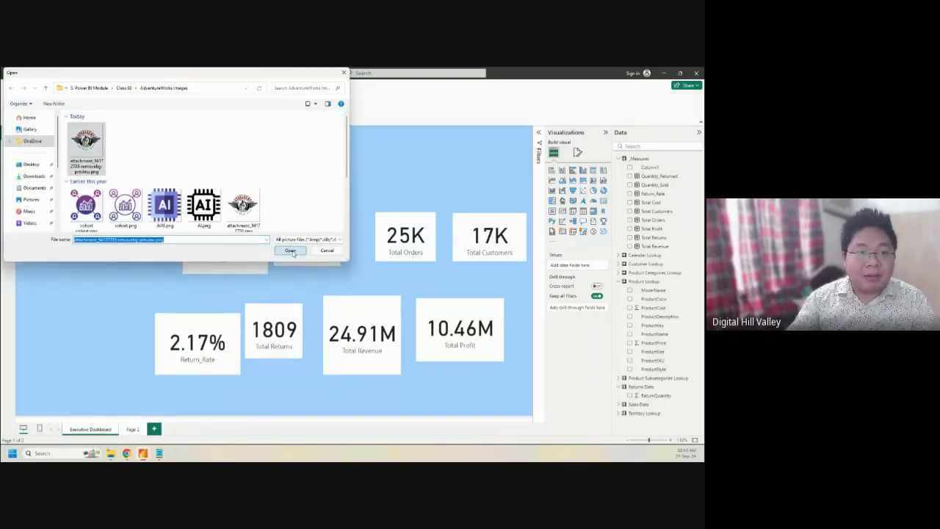
# Step: Move the transparent logo to the page's upper-left corner, narrow it to about half its width and reduce its height slightly
pyautogui.moveTo(122, 236); pyautogui.dragTo(65, 138)
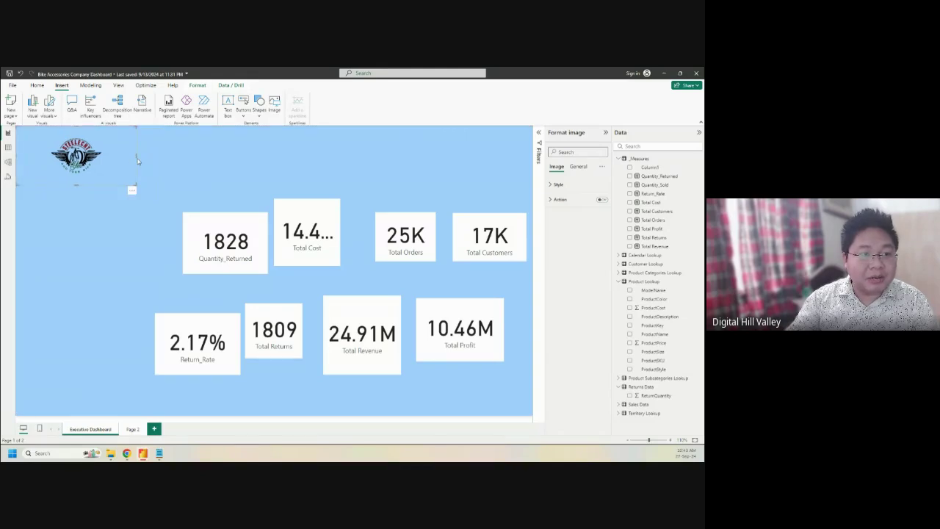
pyautogui.moveTo(135, 156); pyautogui.dragTo(73, 154)
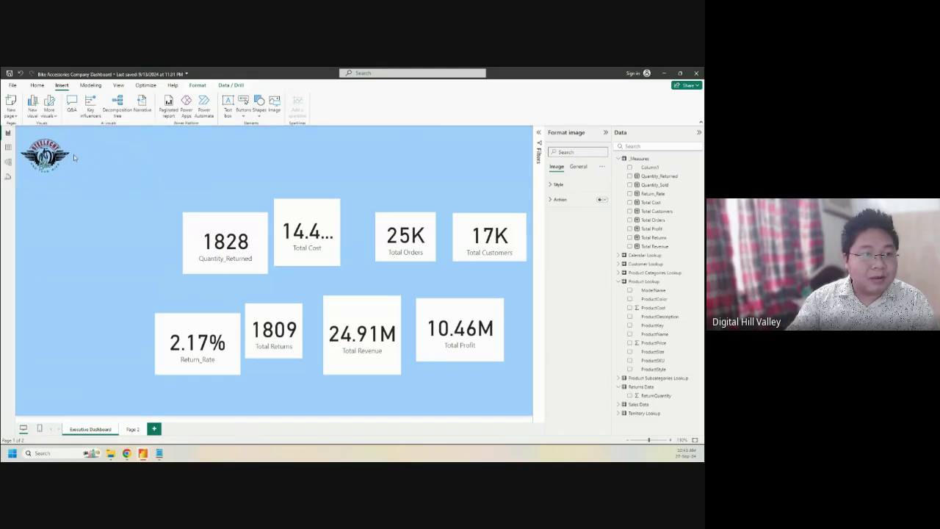
pyautogui.click(46, 185)
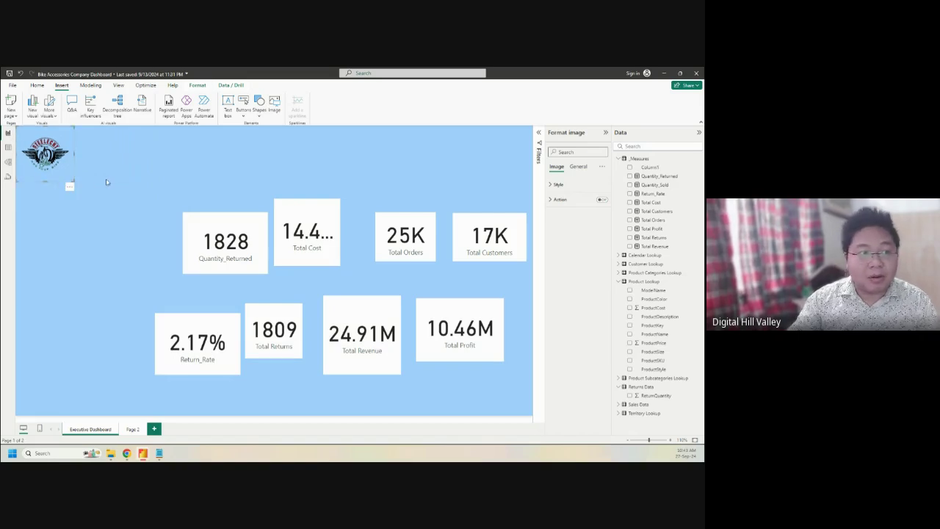
pyautogui.click(110, 181)
pyautogui.click(70, 163)
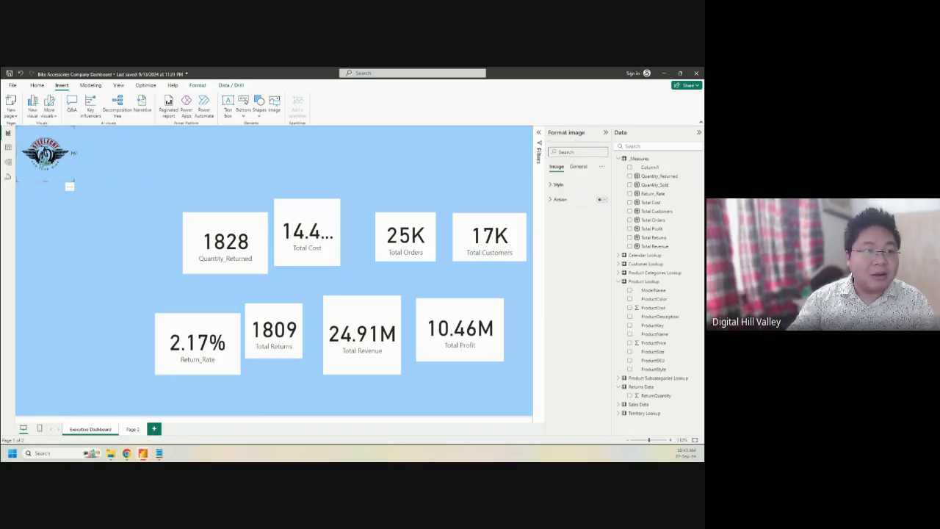
pyautogui.moveTo(77, 153); pyautogui.dragTo(81, 152)
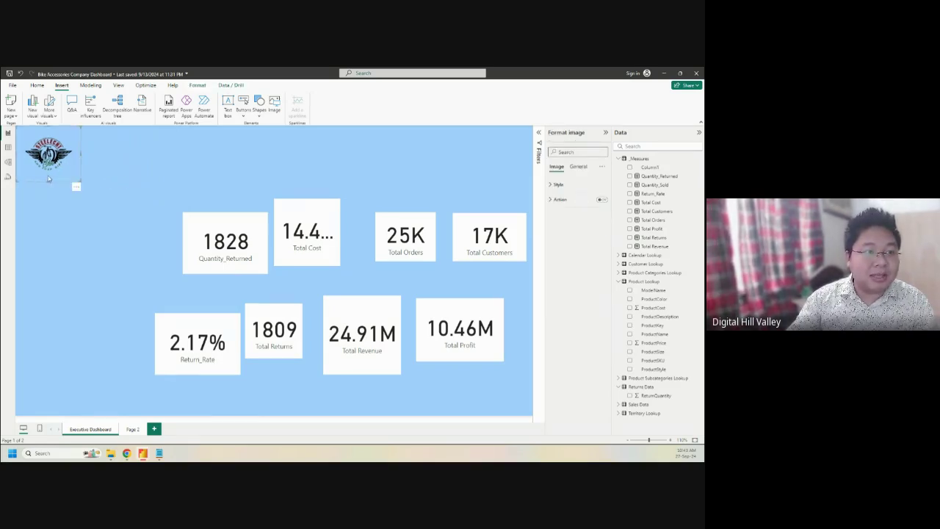
pyautogui.click(160, 174)
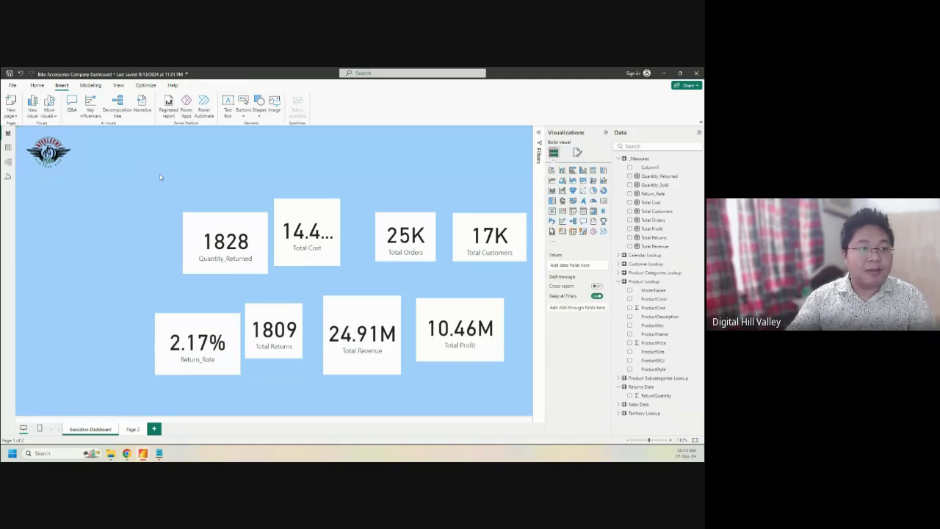
pyautogui.click(77, 157)
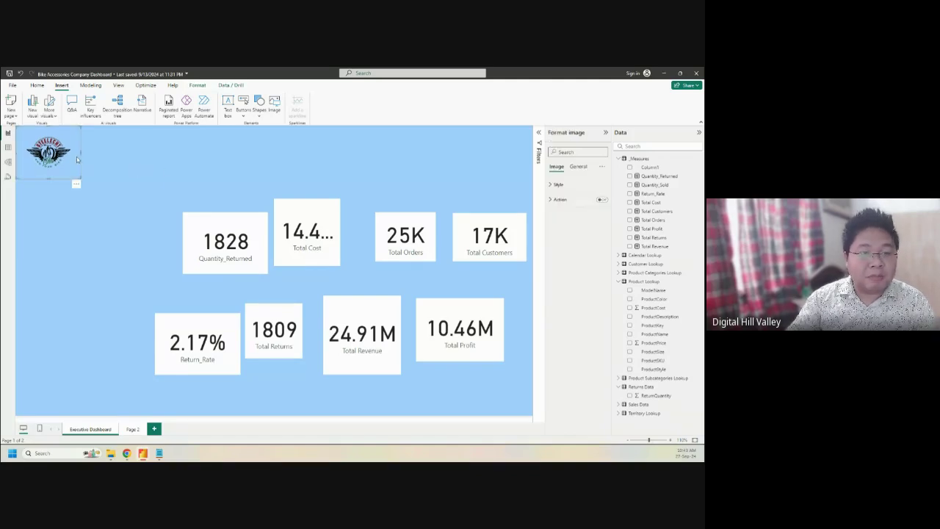
pyautogui.click(184, 164)
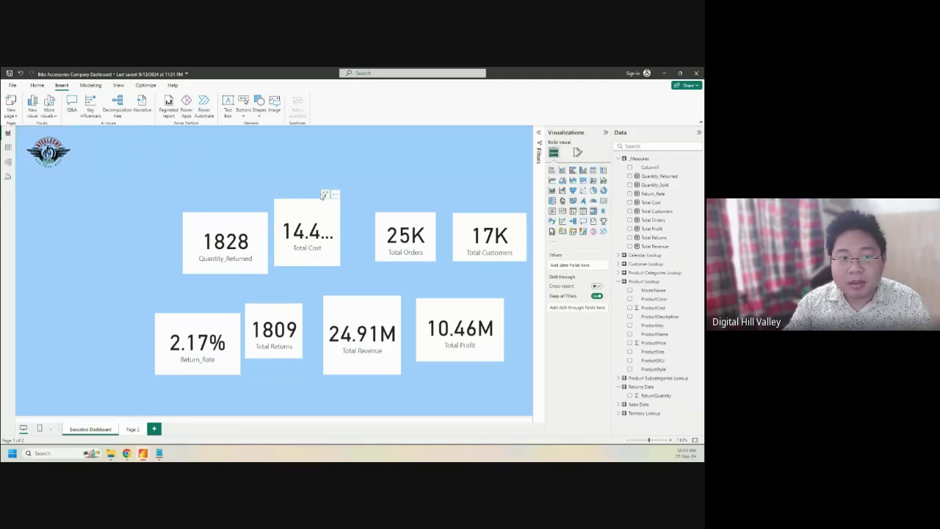
# Step: Delete all the existing KPI cards from the Executive Dashboard page, keeping only the logo
pyautogui.click(210, 234)
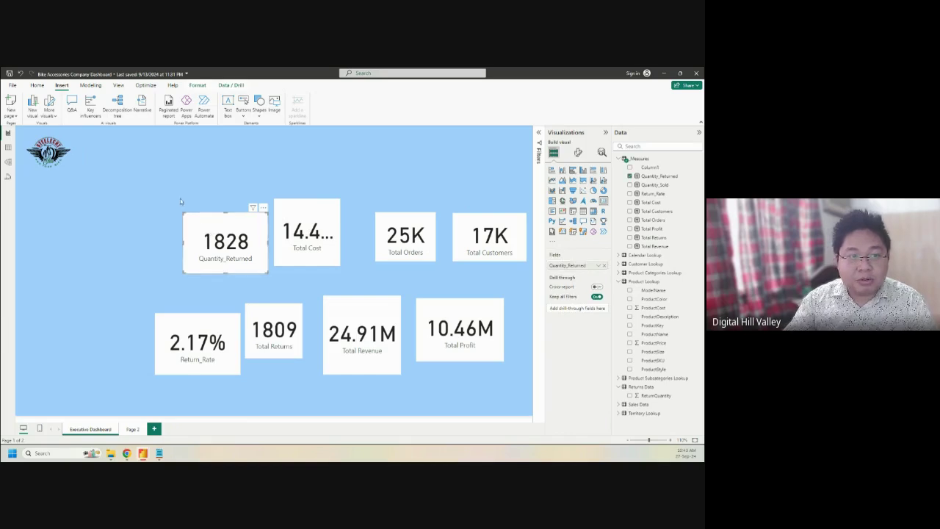
pyautogui.moveTo(180, 197); pyautogui.dragTo(508, 388)
pyautogui.press('Delete')
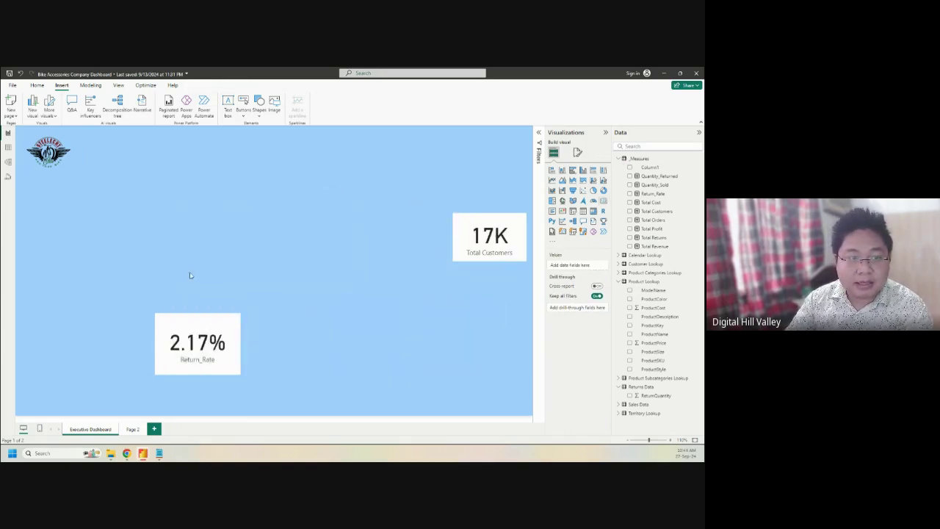
pyautogui.moveTo(566, 347); pyautogui.dragTo(509, 382)
pyautogui.press('Delete')
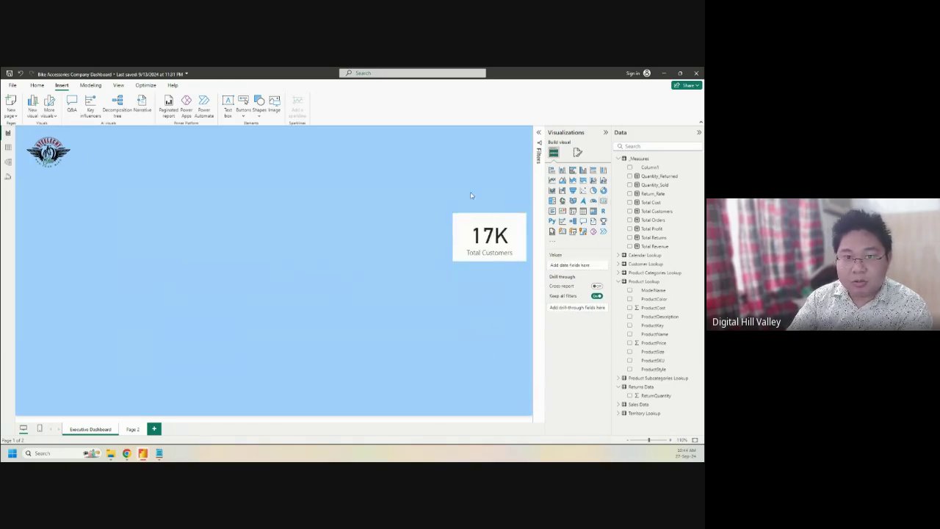
pyautogui.click(486, 237)
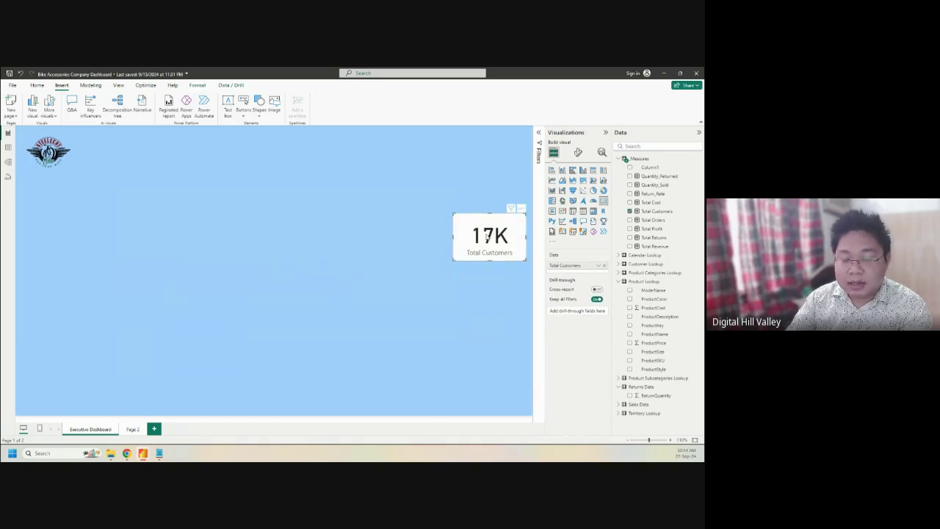
pyautogui.press('Delete')
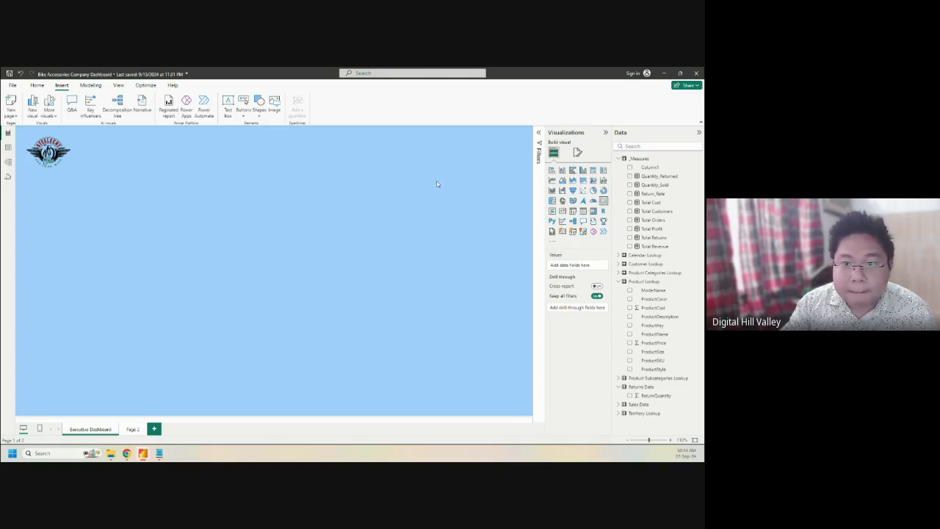
# Step: Add a new card visual just right of the logo and fill it with the Total Revenue measure
pyautogui.click(604, 200)
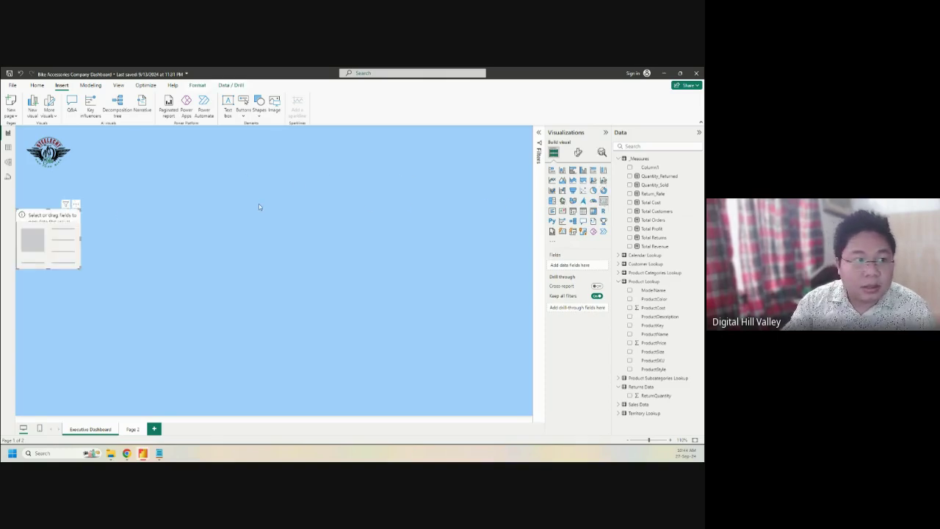
pyautogui.moveTo(47, 215); pyautogui.dragTo(145, 155)
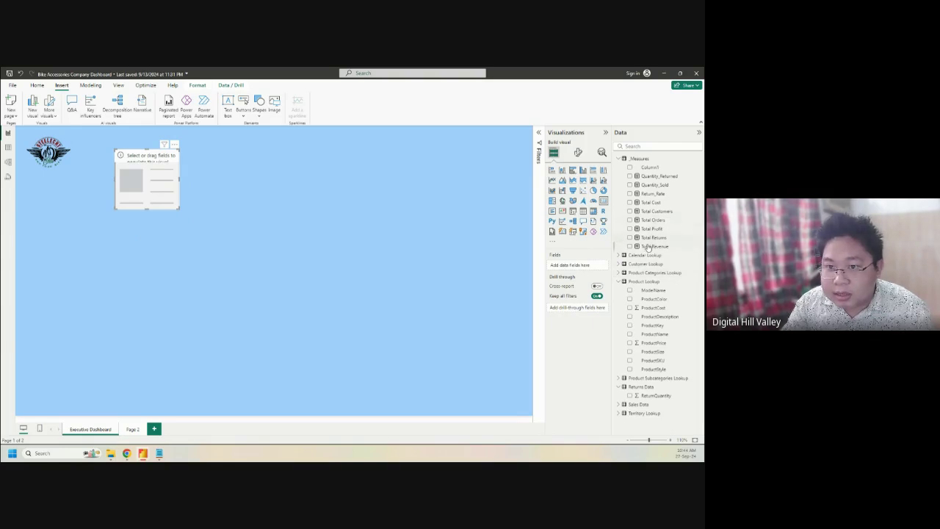
pyautogui.moveTo(622, 255); pyautogui.dragTo(571, 265)
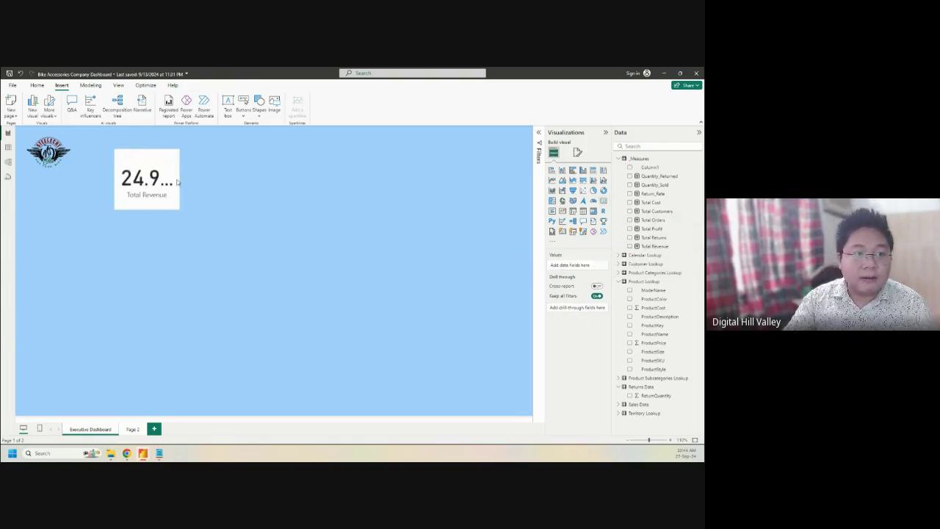
# Step: Widen the Total Revenue card to about one and a half times its width and open its general formatting options
pyautogui.moveTo(179, 179); pyautogui.dragTo(207, 185)
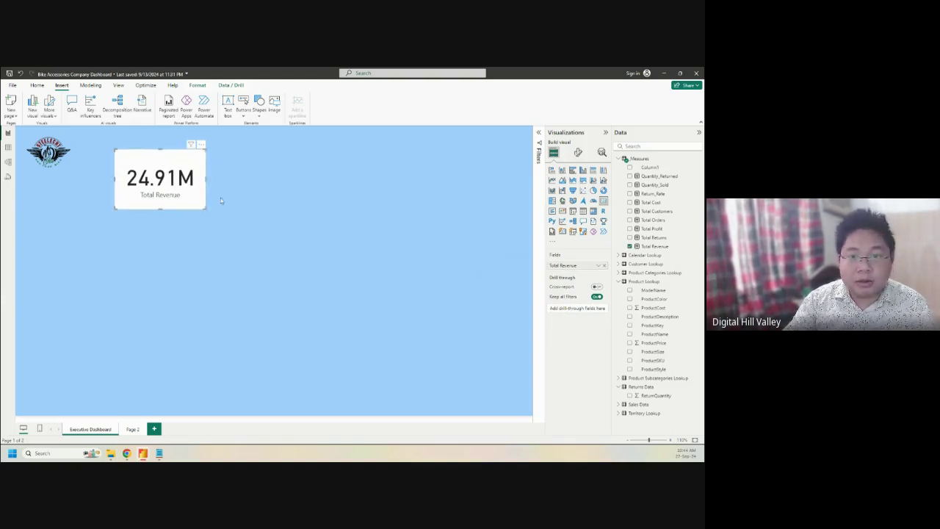
pyautogui.click(577, 153)
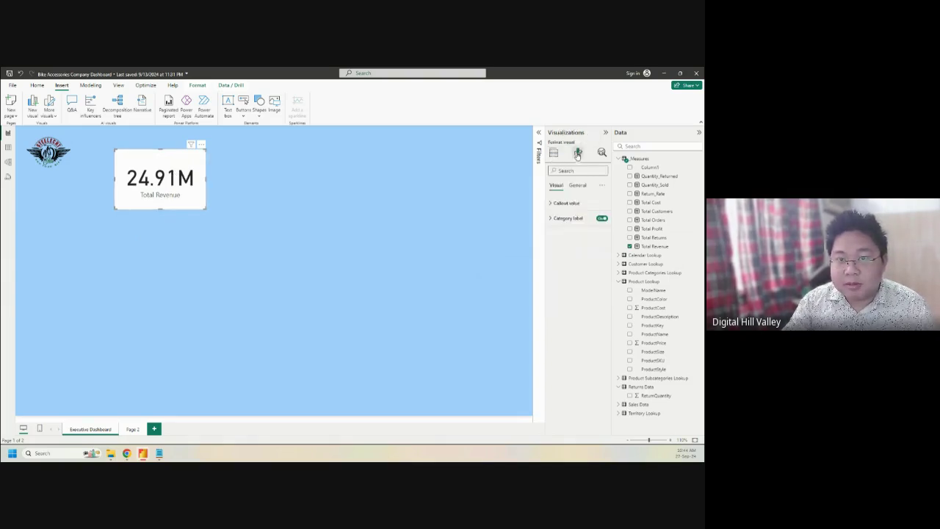
pyautogui.click(577, 185)
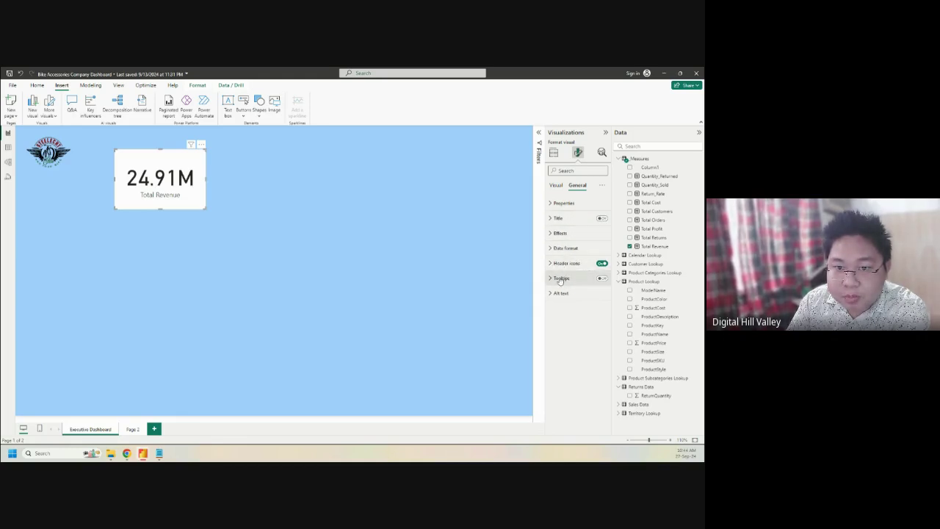
pyautogui.click(554, 204)
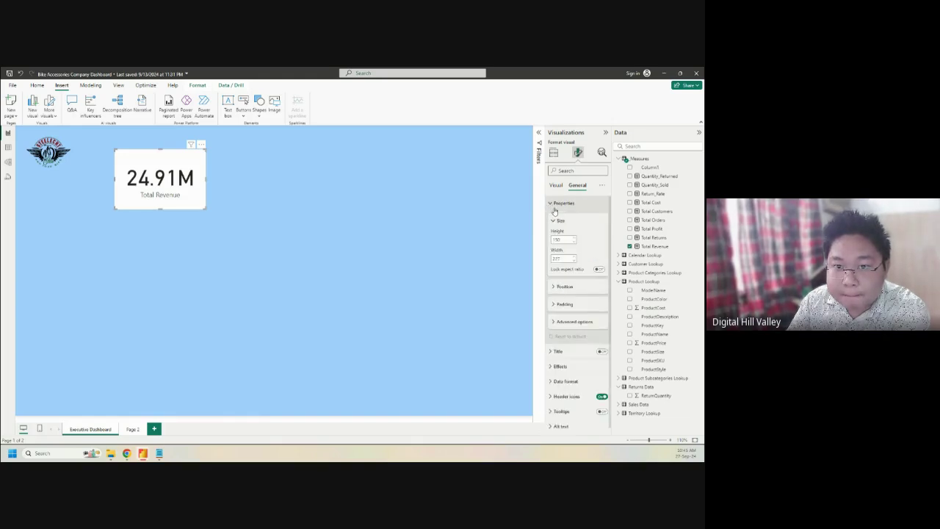
pyautogui.click(554, 287)
pyautogui.click(554, 287)
pyautogui.click(553, 326)
pyautogui.click(552, 325)
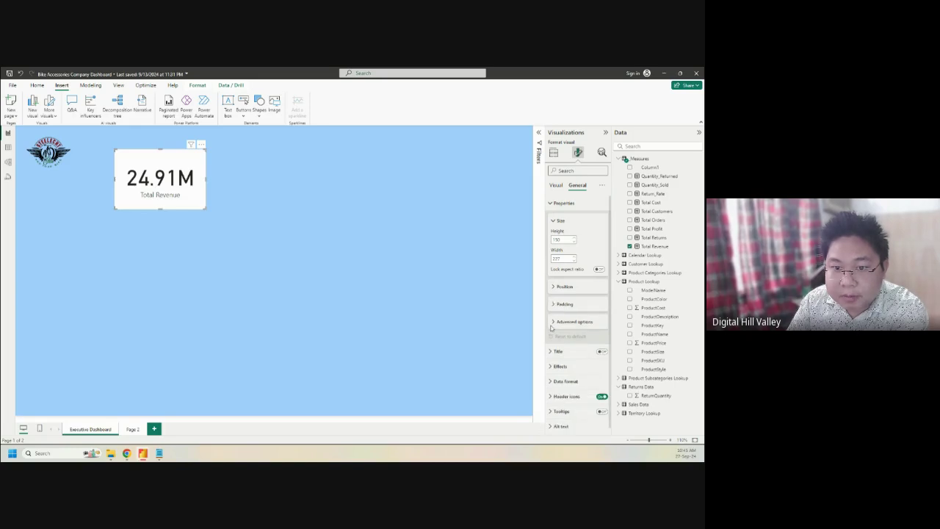
pyautogui.click(552, 326)
pyautogui.click(552, 326)
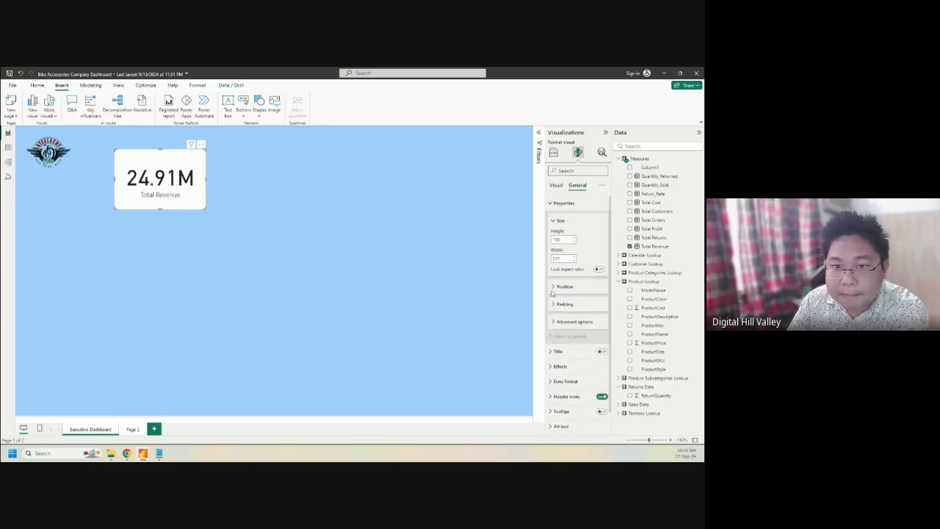
pyautogui.click(552, 204)
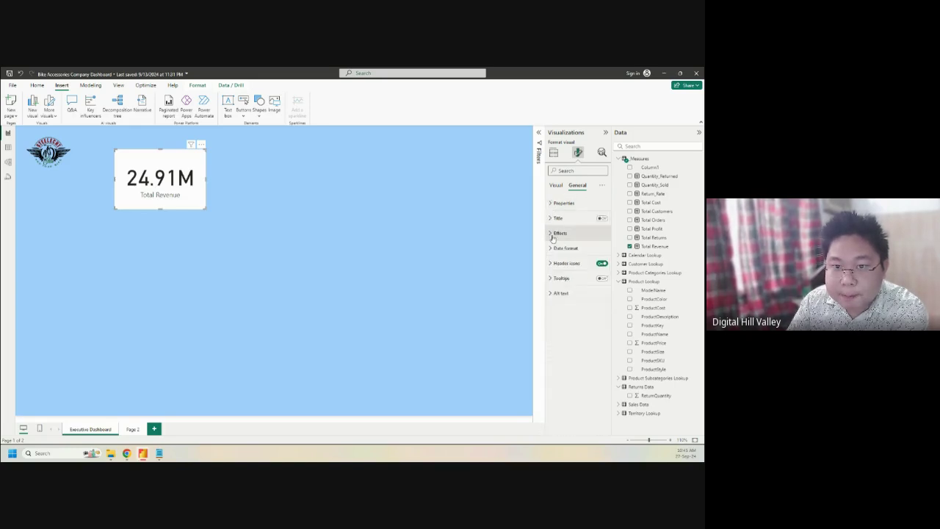
# Step: Give the Total Revenue card a pink theme-colour background and turn on its shadow effect
pyautogui.click(554, 232)
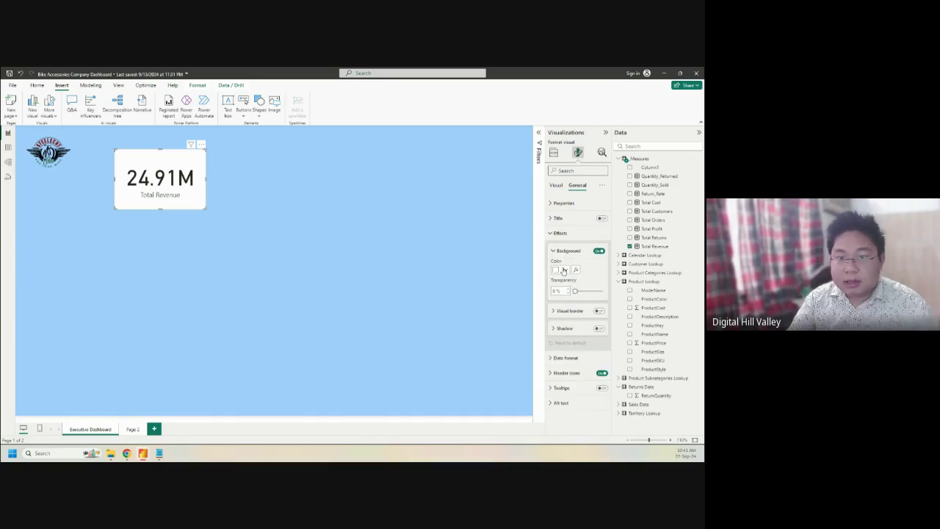
pyautogui.click(565, 270)
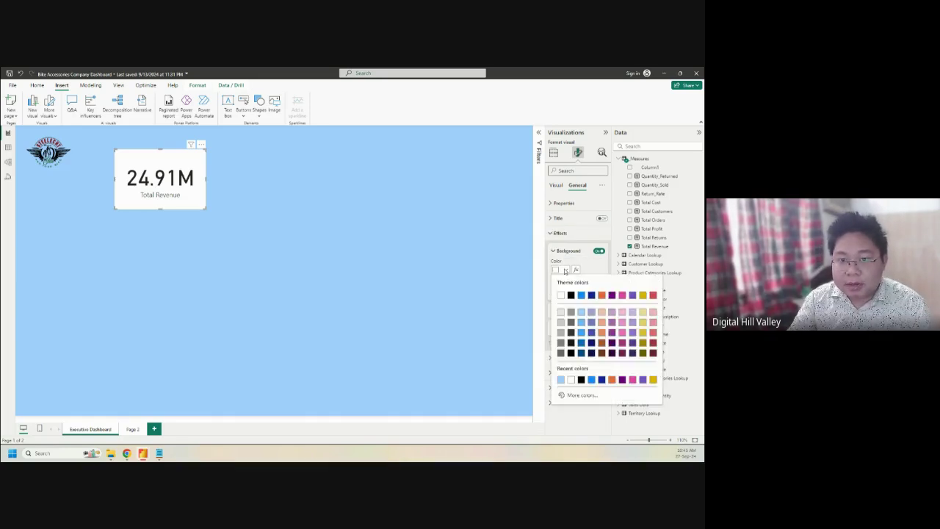
pyautogui.click(623, 296)
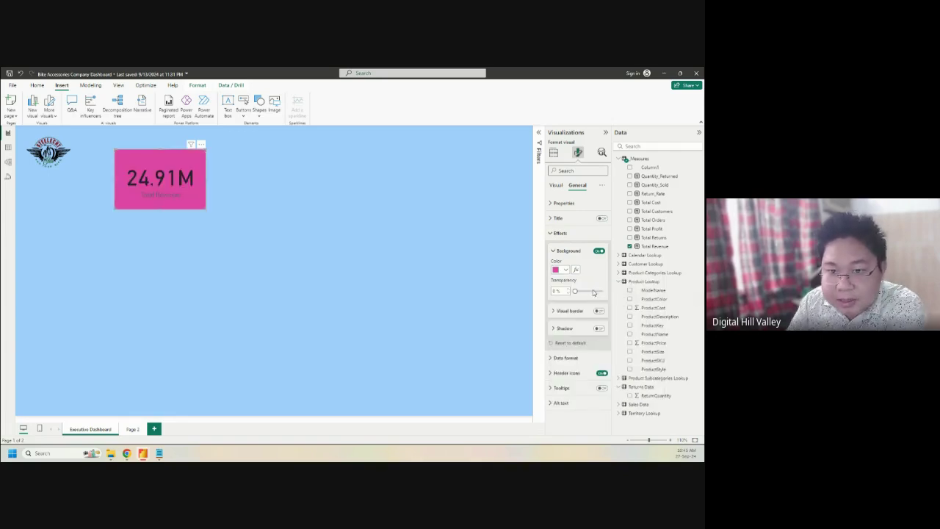
pyautogui.click(599, 329)
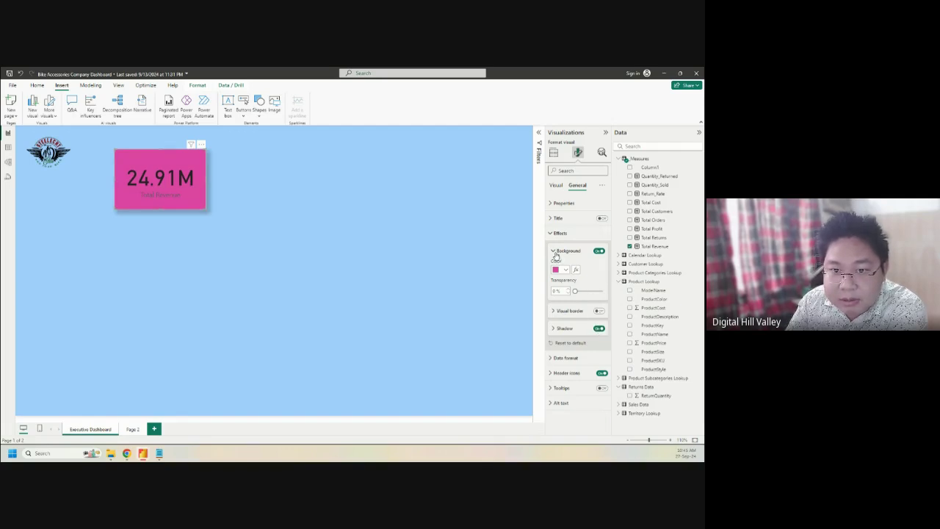
pyautogui.click(555, 252)
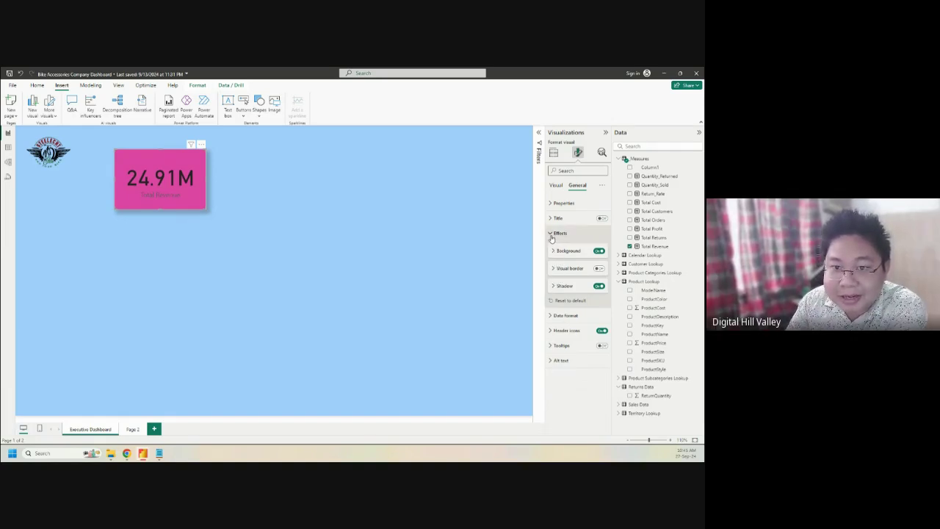
pyautogui.click(552, 235)
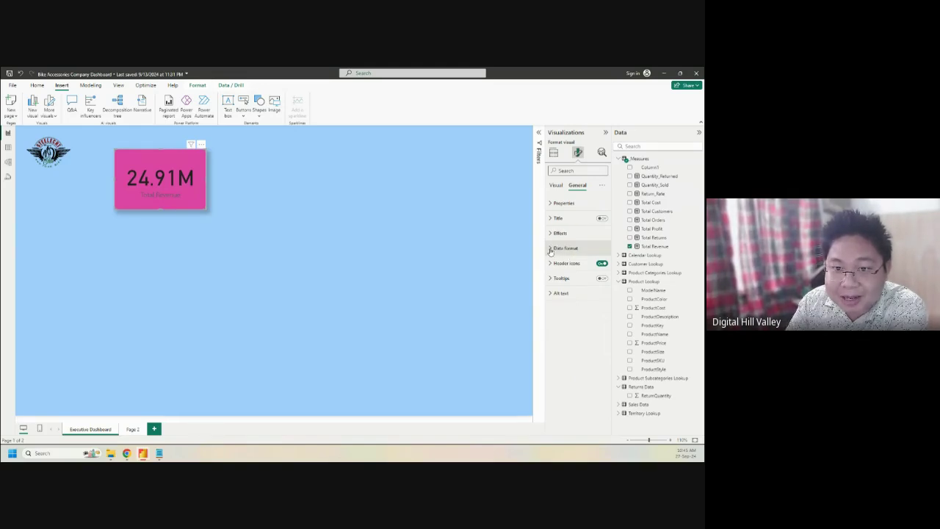
pyautogui.click(551, 249)
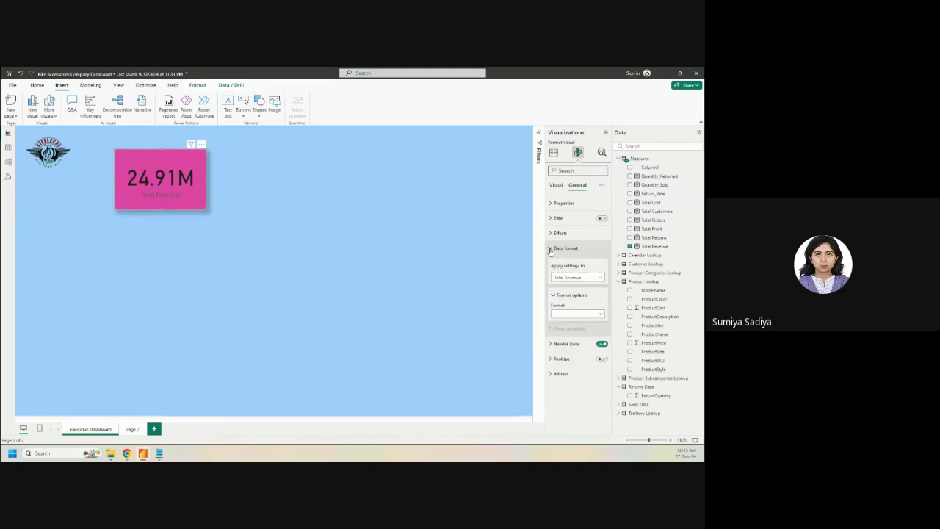
pyautogui.click(550, 250)
pyautogui.click(548, 263)
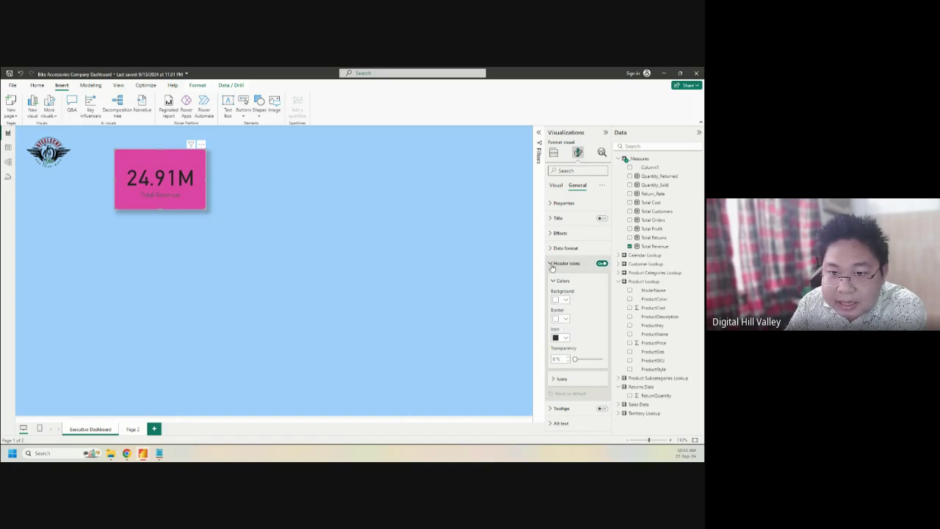
pyautogui.click(550, 264)
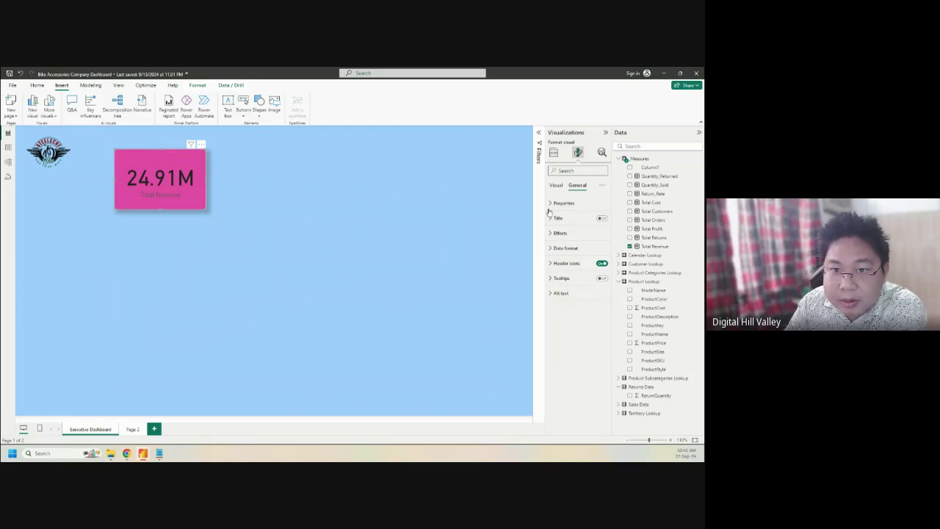
# Step: Set the callout value colour of the Total Revenue card to white
pyautogui.click(556, 185)
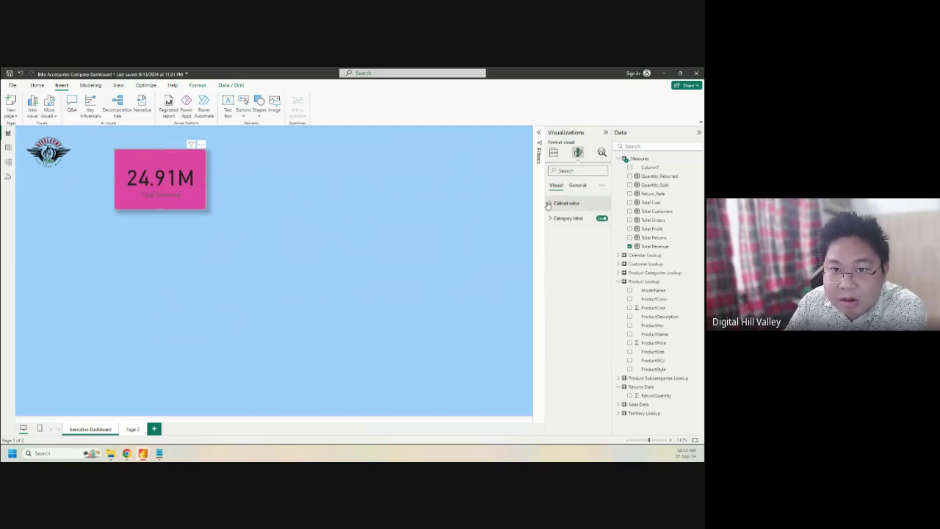
pyautogui.click(549, 204)
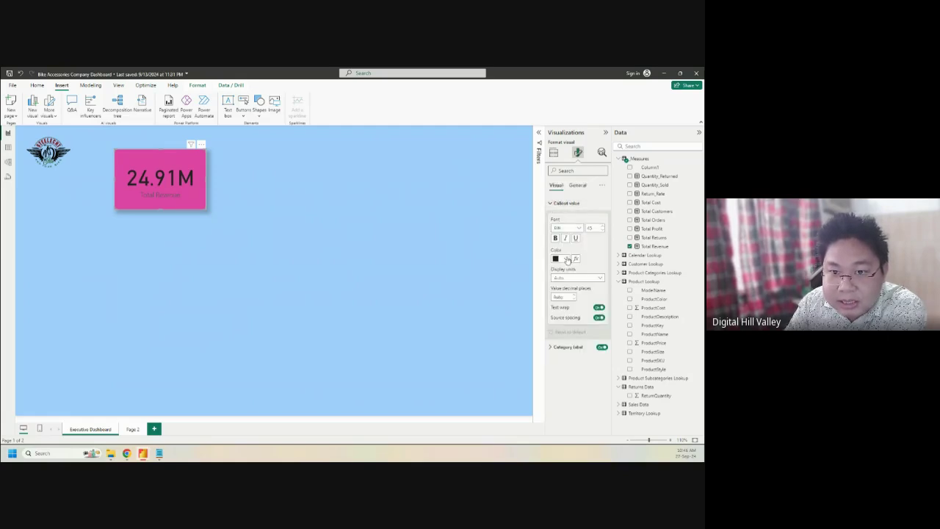
pyautogui.click(566, 259)
pyautogui.click(562, 284)
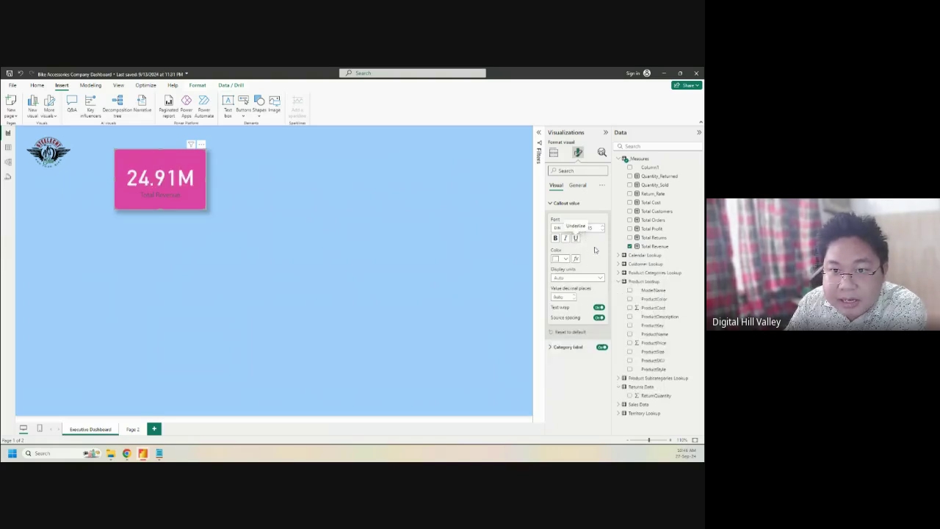
# Step: Try the Verdana font for the Total Revenue card's callout value
pyautogui.click(578, 229)
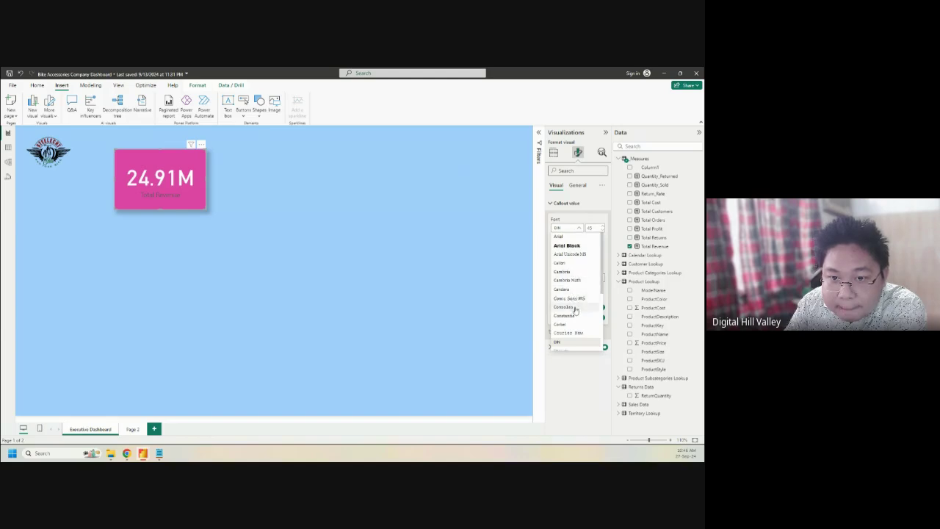
pyautogui.scroll(-2, 574, 310)
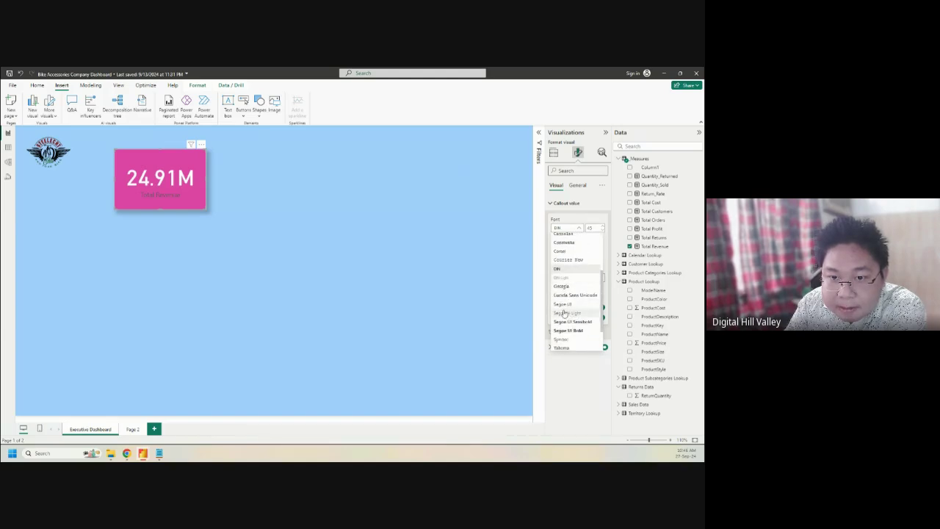
pyautogui.scroll(-1, 573, 316)
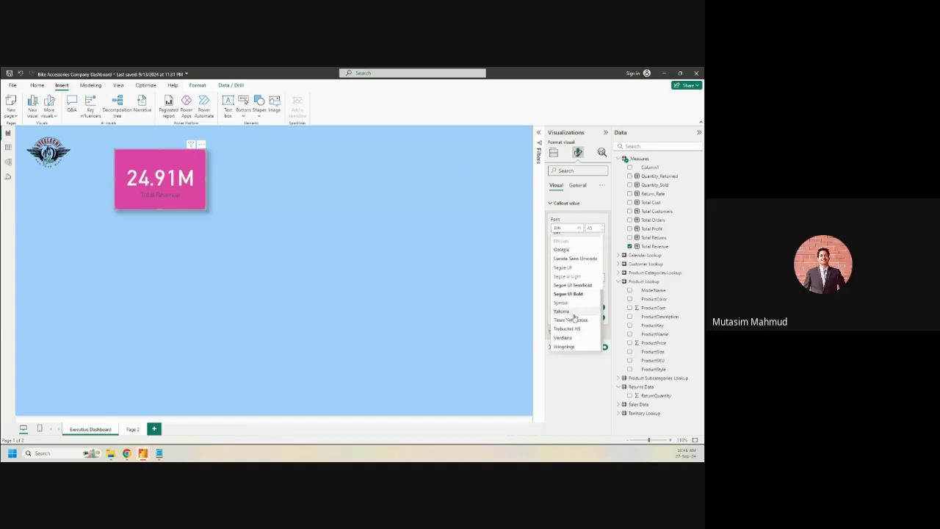
pyautogui.scroll(2, 576, 331)
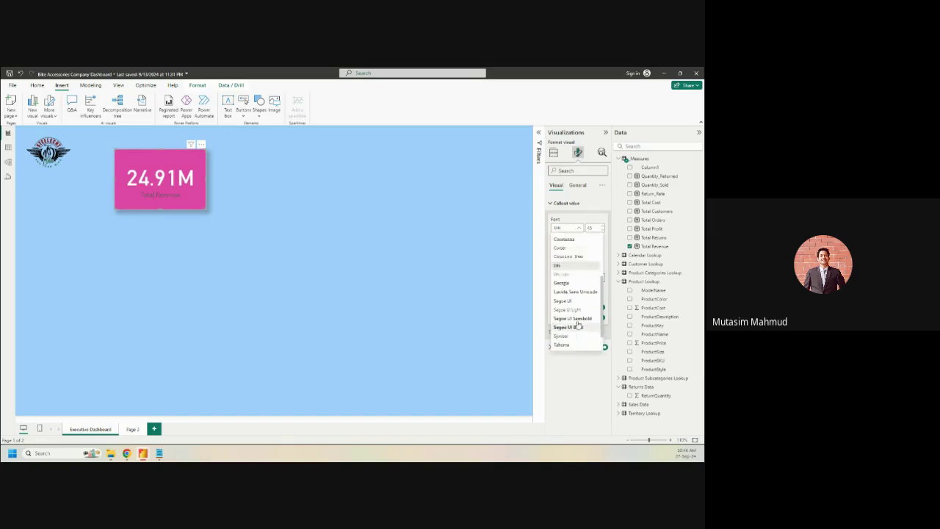
pyautogui.scroll(-1, 577, 338)
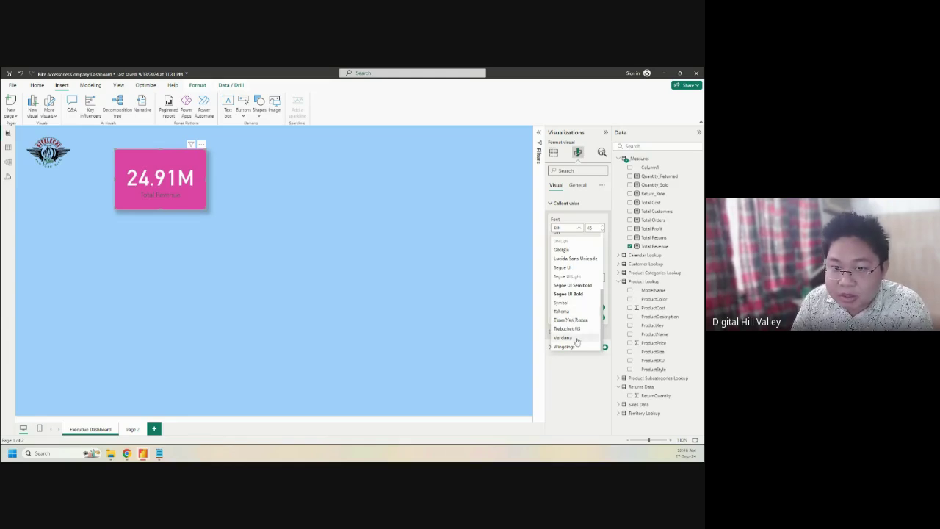
pyautogui.click(577, 338)
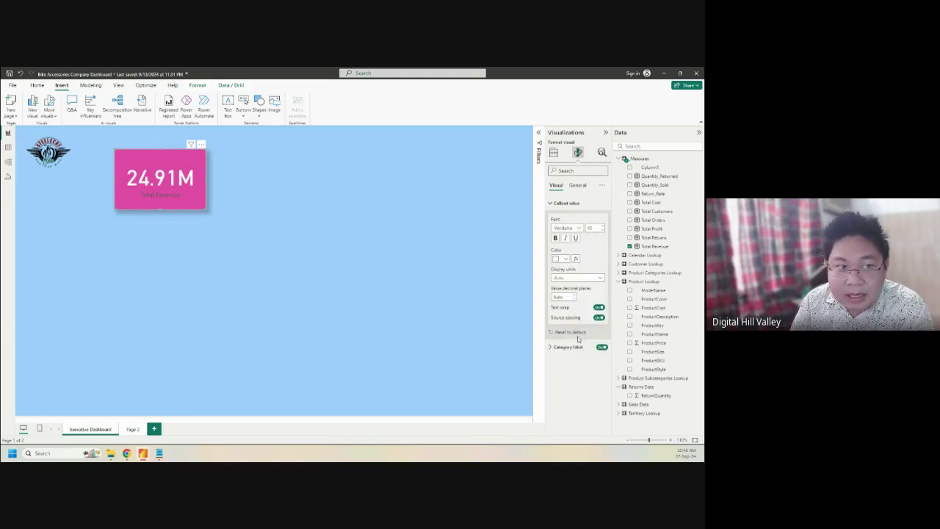
# Step: Set the Total Revenue card's callout value font to Segoe UI Bold at size 36
pyautogui.click(579, 230)
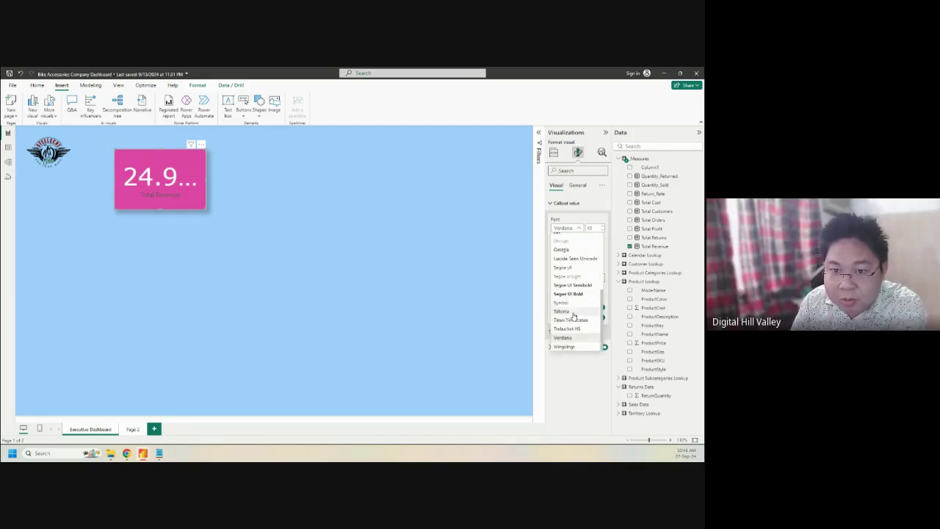
pyautogui.click(573, 294)
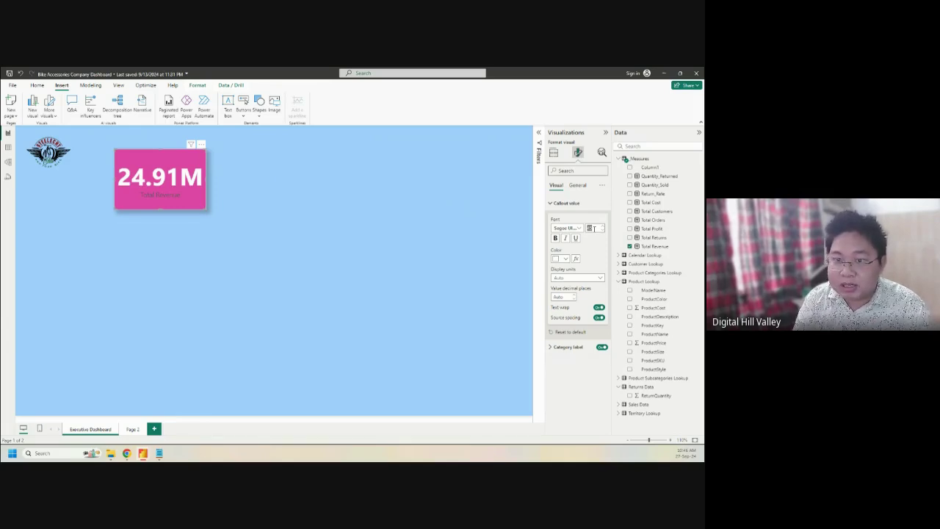
pyautogui.write('36')
pyautogui.press('Return')
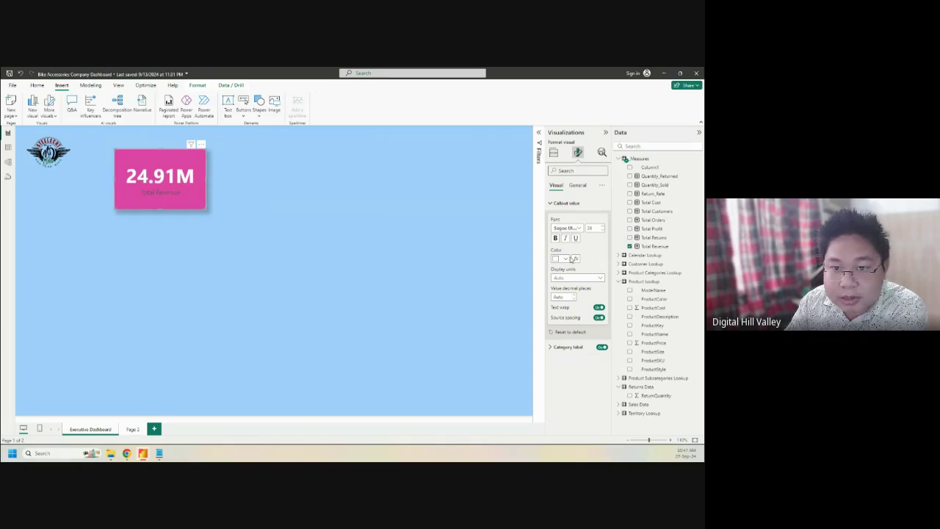
# Step: Set the callout value of the Total Revenue card to 2 decimal places, keeping the display units on Auto
pyautogui.click(600, 278)
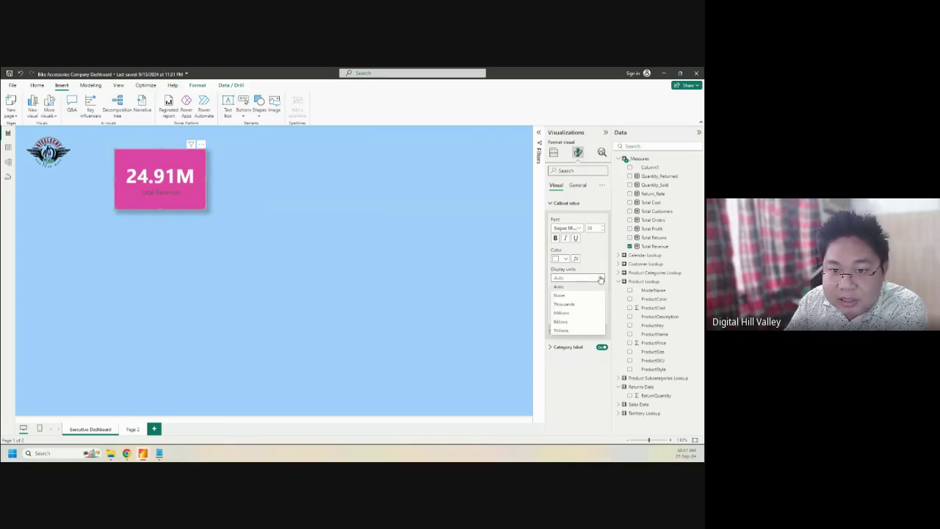
pyautogui.click(600, 278)
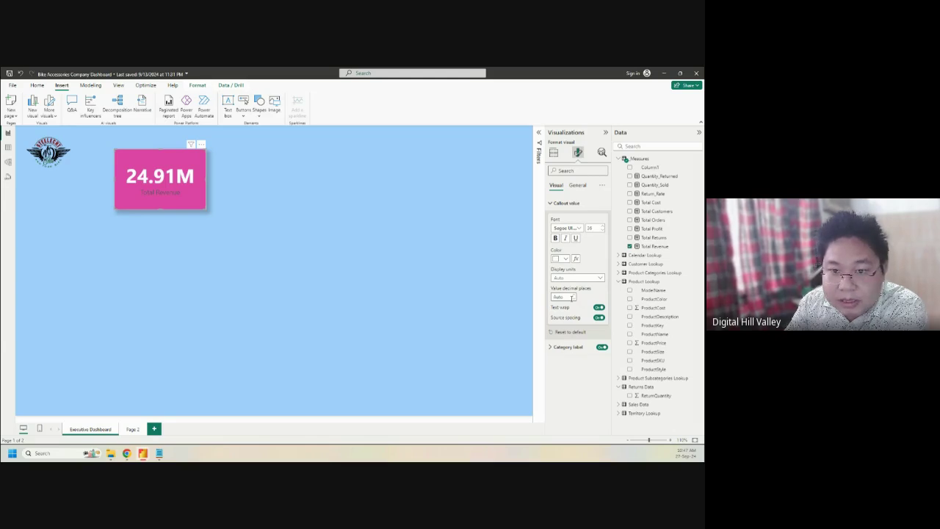
pyautogui.click(575, 300)
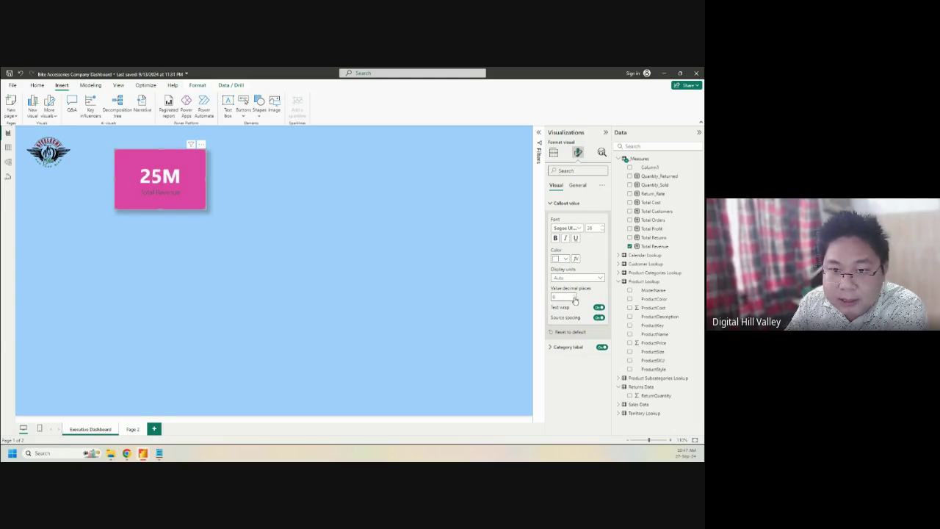
pyautogui.click(574, 296)
pyautogui.click(574, 296)
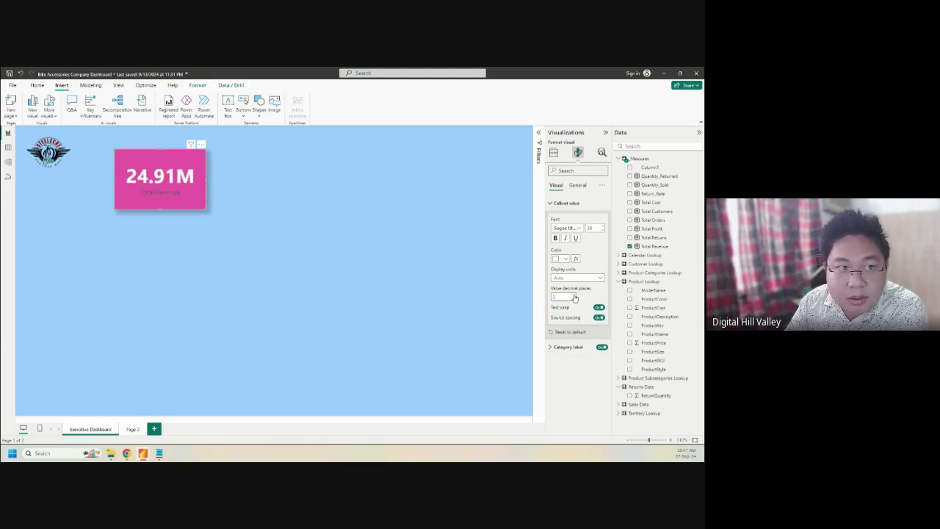
# Step: Set the category label colour of the Total Revenue card to white
pyautogui.click(552, 208)
pyautogui.click(567, 218)
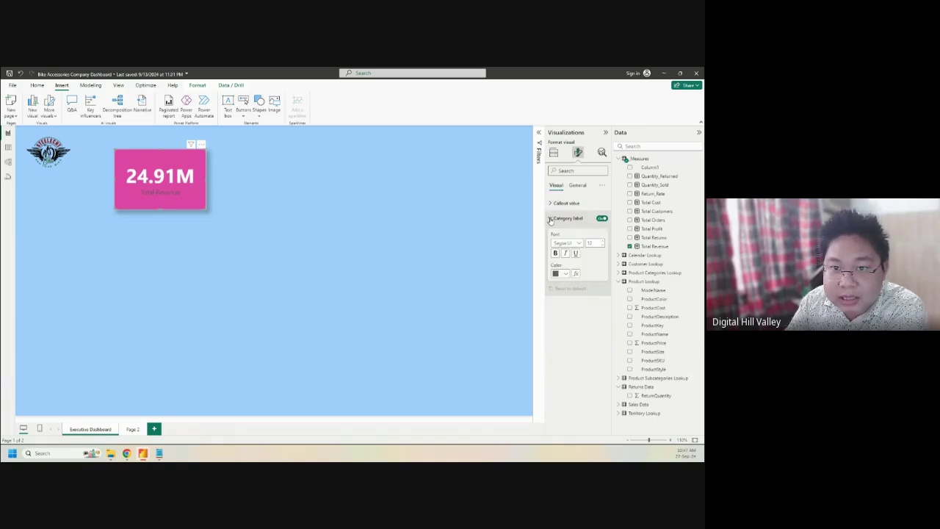
pyautogui.click(565, 274)
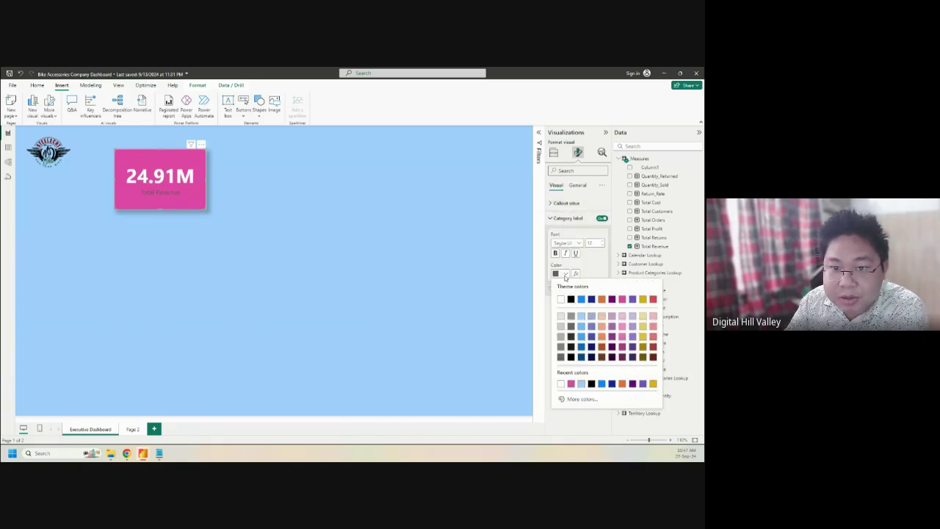
pyautogui.click(556, 298)
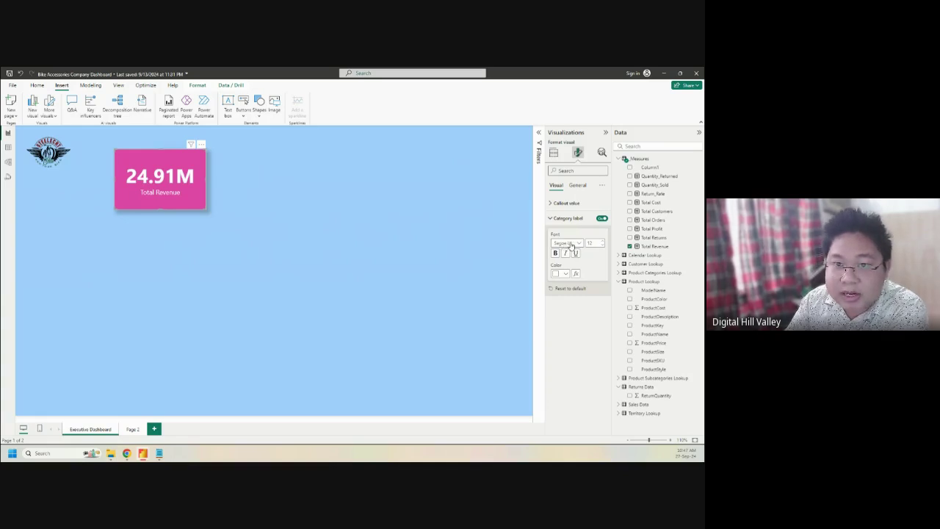
# Step: Make the Total Revenue card's category label bold and set its font size to 14
pyautogui.click(555, 252)
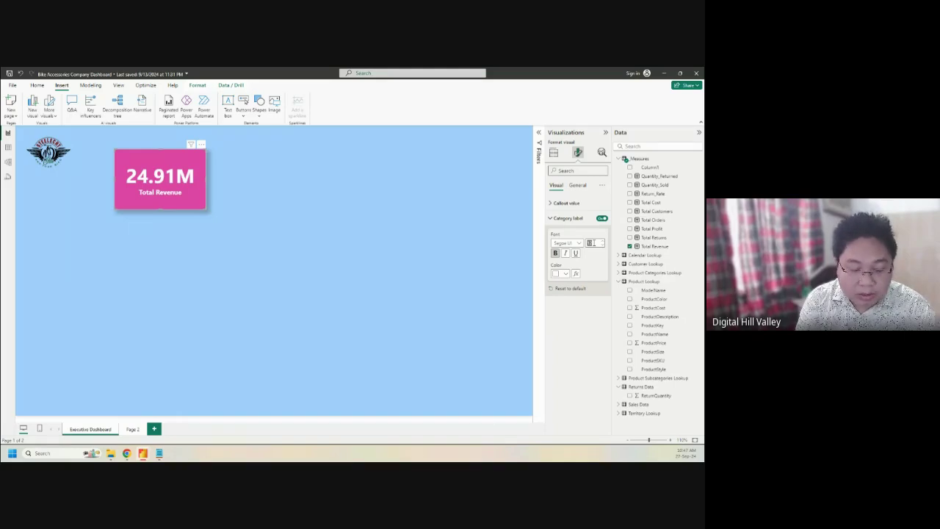
pyautogui.write('24')
pyautogui.press('Return')
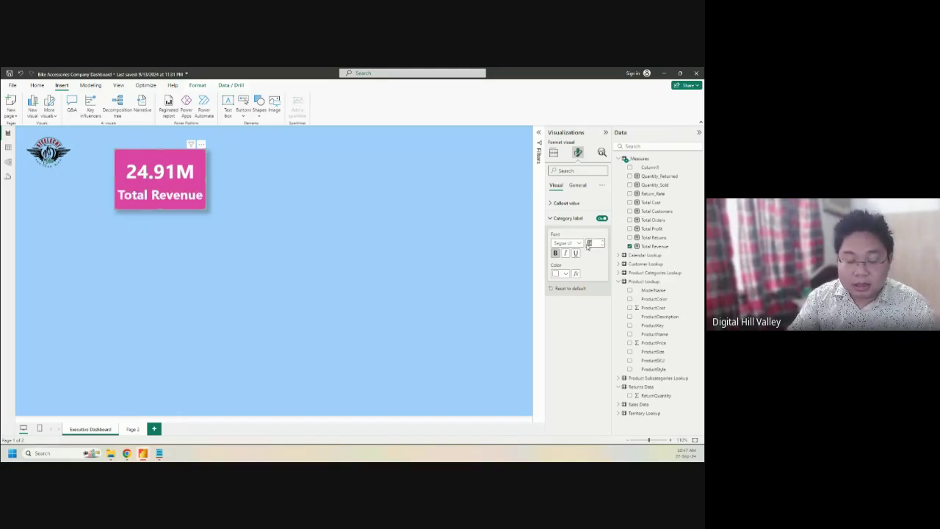
pyautogui.press('BackSpace')
pyautogui.write('16')
pyautogui.press('Return')
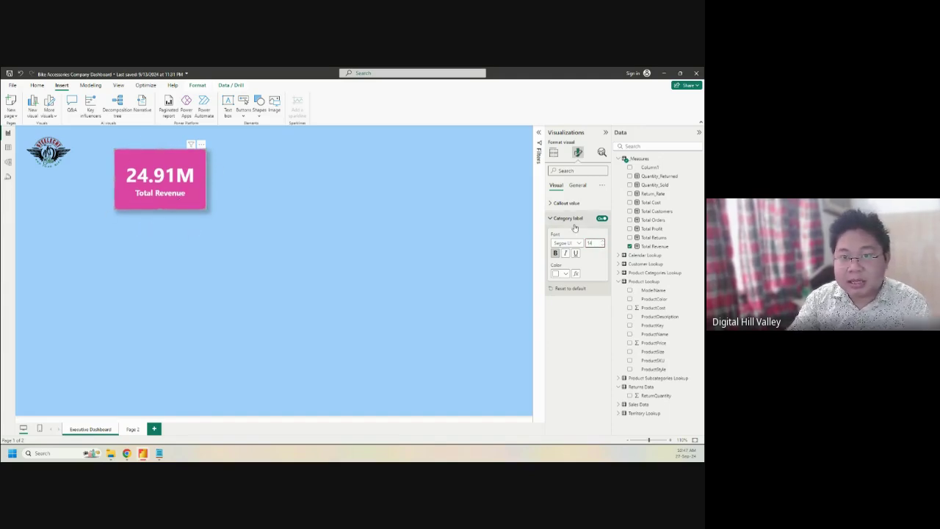
# Step: Examine the size, position, padding and advanced options in the Total Revenue card's general properties
pyautogui.click(577, 185)
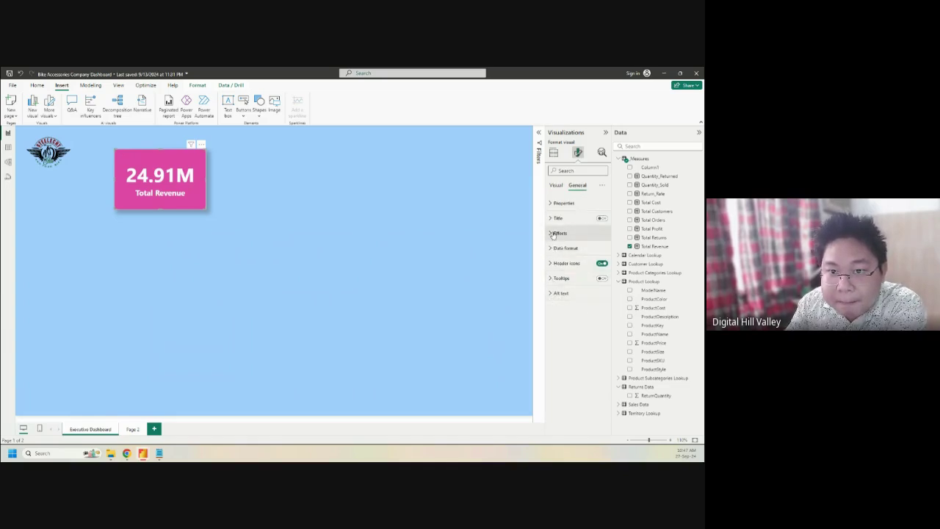
pyautogui.click(555, 204)
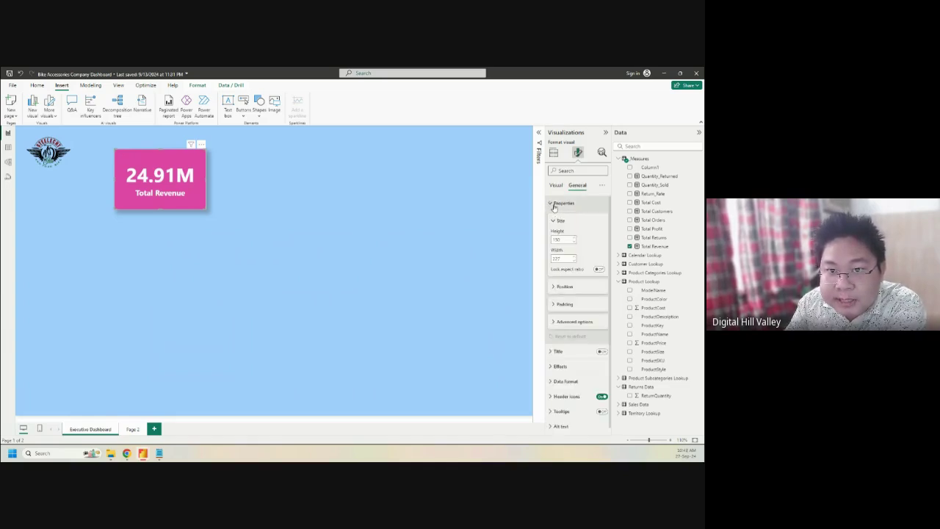
pyautogui.click(555, 287)
pyautogui.click(555, 287)
pyautogui.click(552, 304)
pyautogui.click(551, 305)
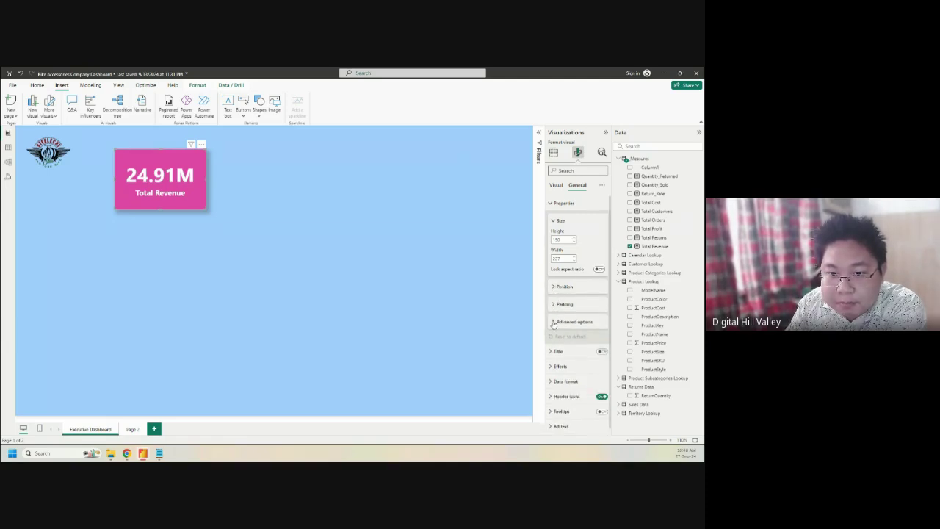
pyautogui.click(553, 322)
pyautogui.click(554, 323)
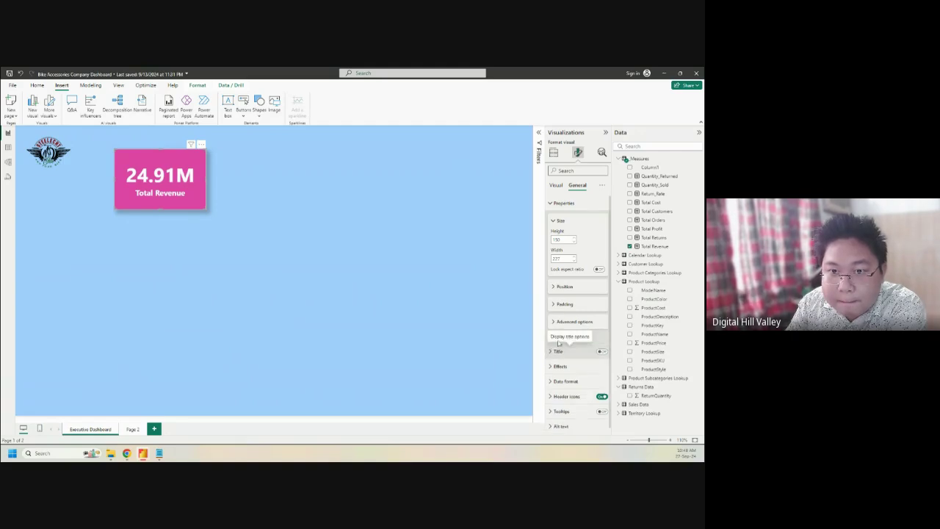
pyautogui.click(560, 204)
pyautogui.click(560, 204)
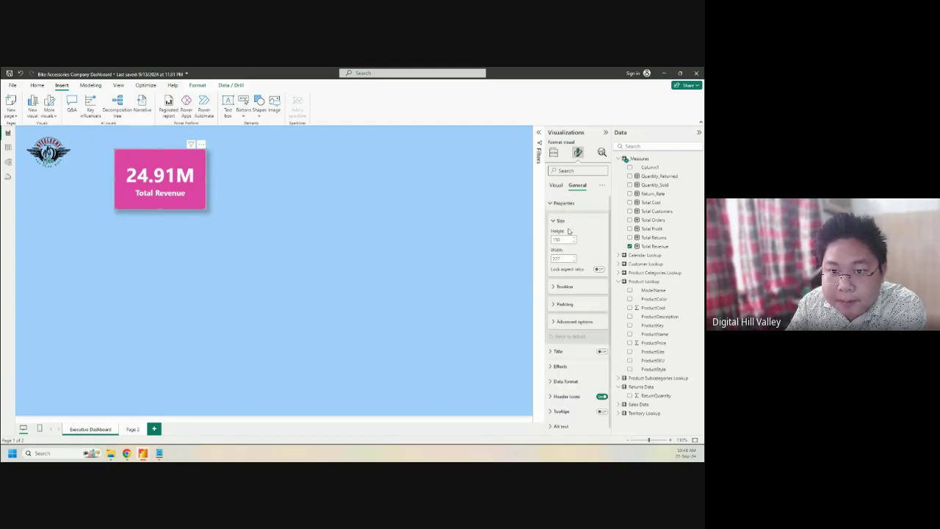
pyautogui.click(560, 204)
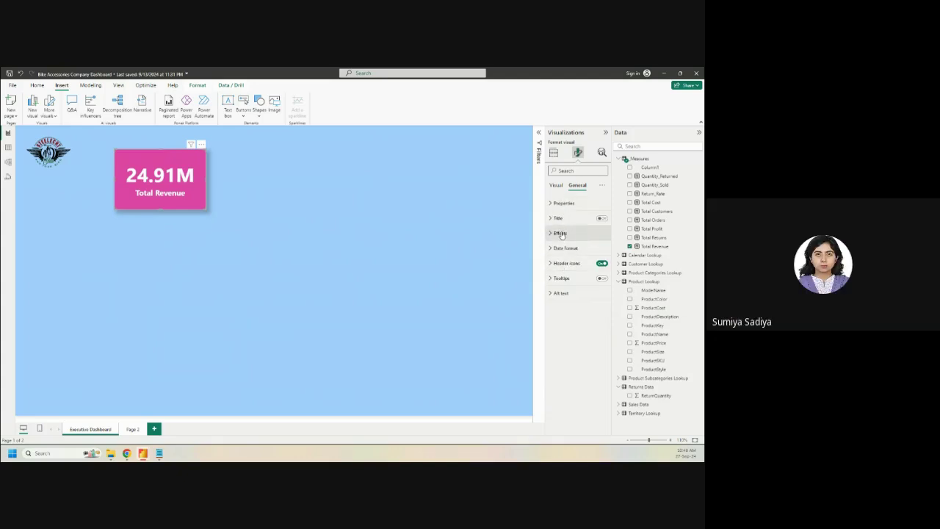
# Step: Turn on the visual border of the Total Revenue card and colour it the same pink as the background
pyautogui.click(560, 233)
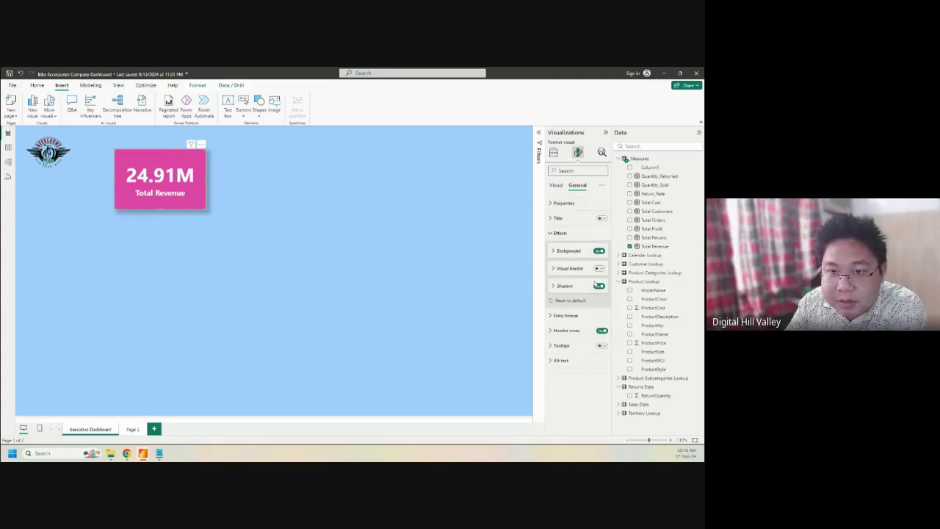
pyautogui.click(556, 251)
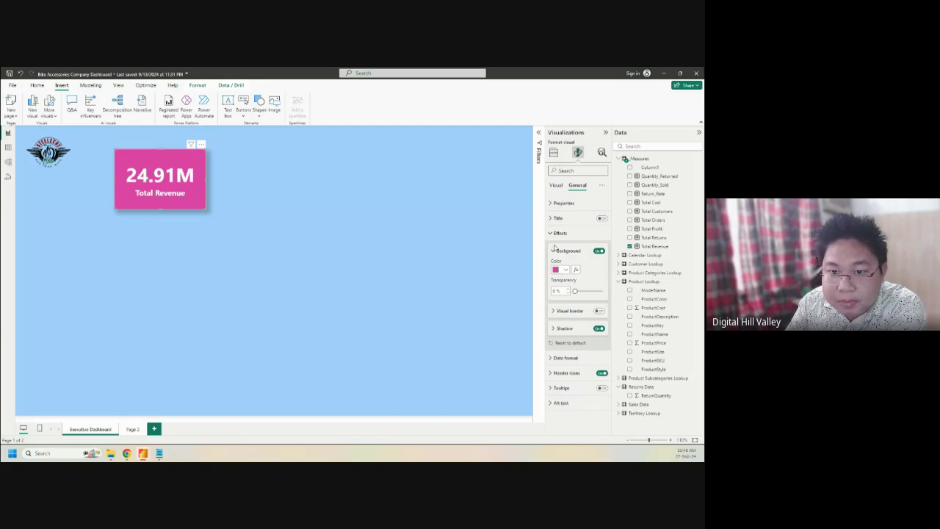
pyautogui.click(555, 312)
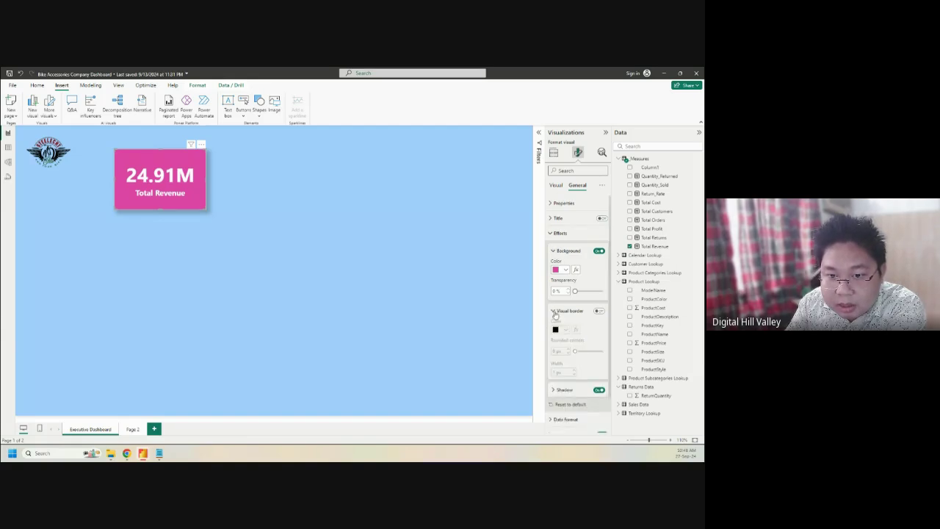
pyautogui.click(599, 311)
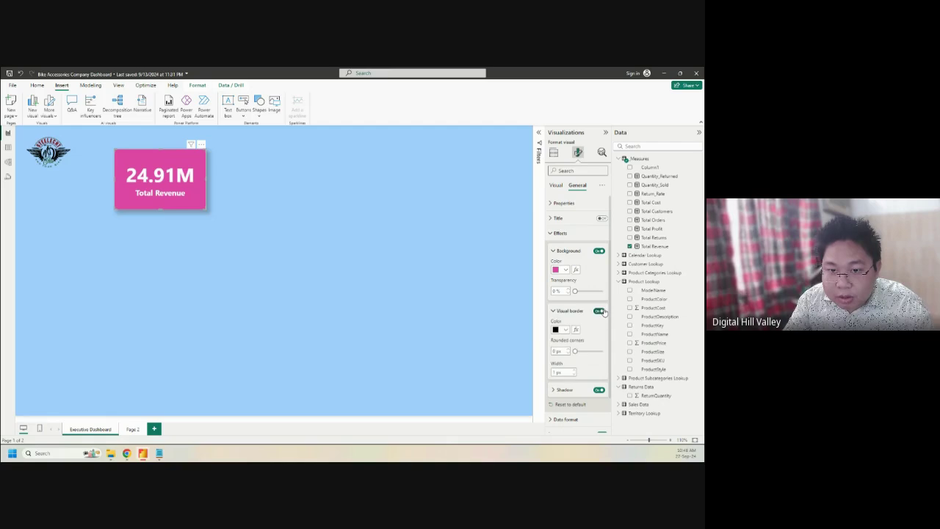
pyautogui.click(566, 330)
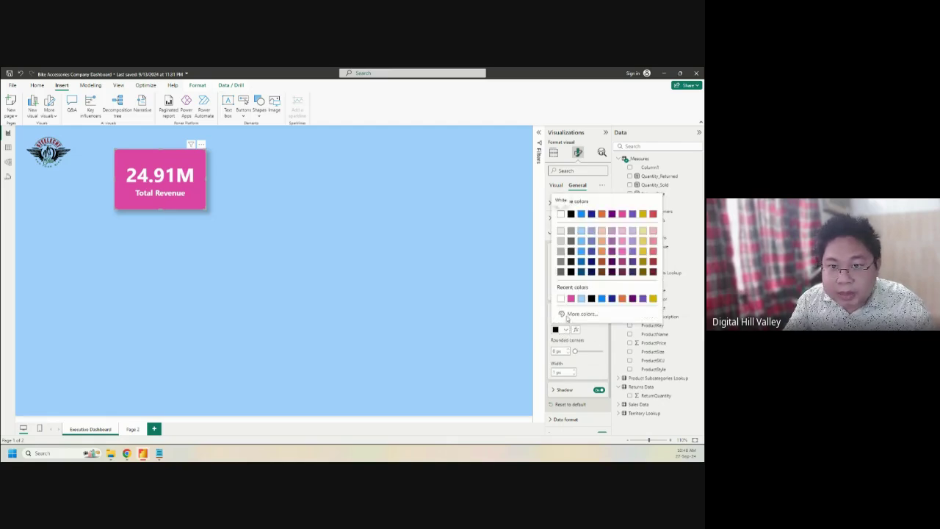
pyautogui.click(622, 214)
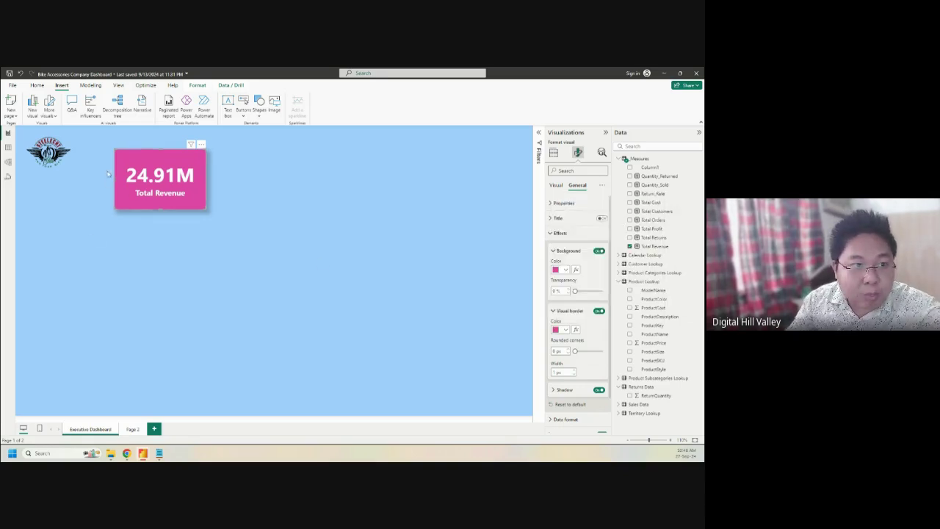
pyautogui.click(566, 330)
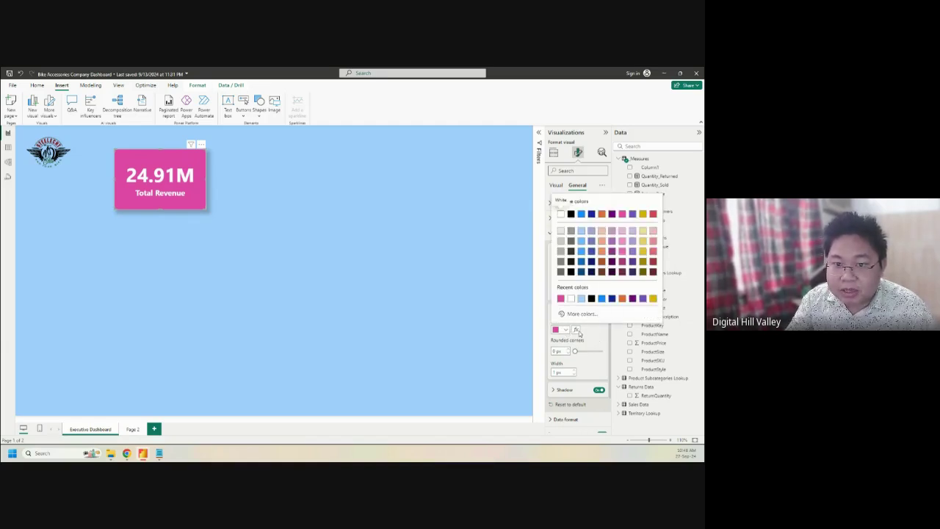
pyautogui.click(577, 332)
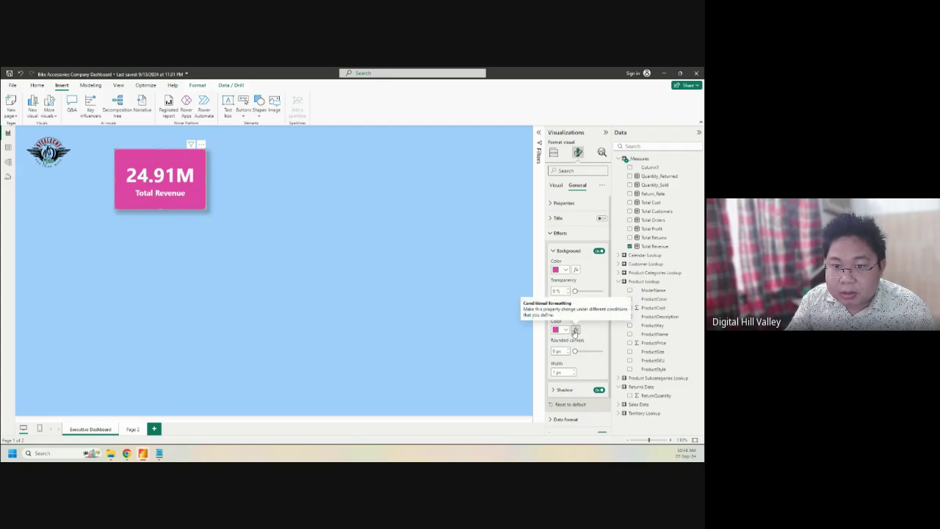
pyautogui.click(575, 330)
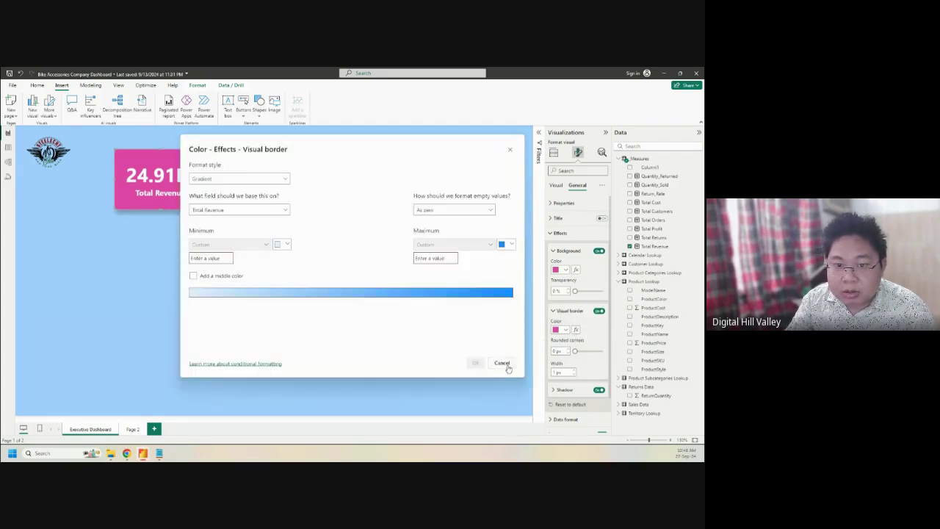
pyautogui.click(502, 363)
pyautogui.click(564, 331)
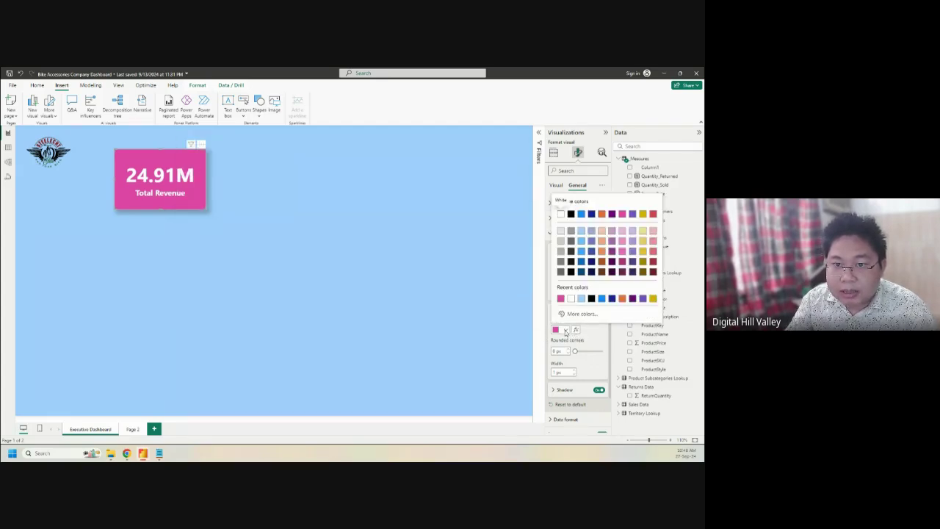
pyautogui.click(564, 331)
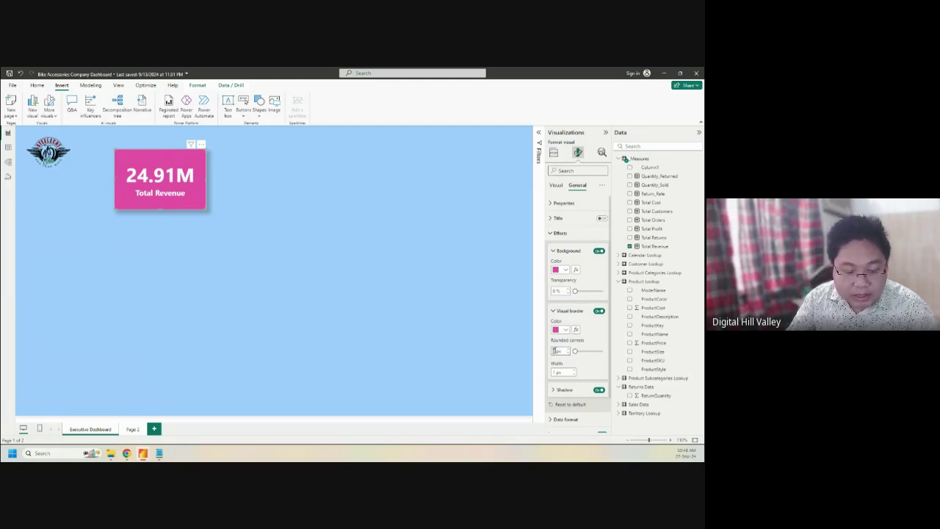
# Step: Set the rounded corners of the Total Revenue card's border to 15 px, keeping the border width at 1 px
pyautogui.click(555, 351)
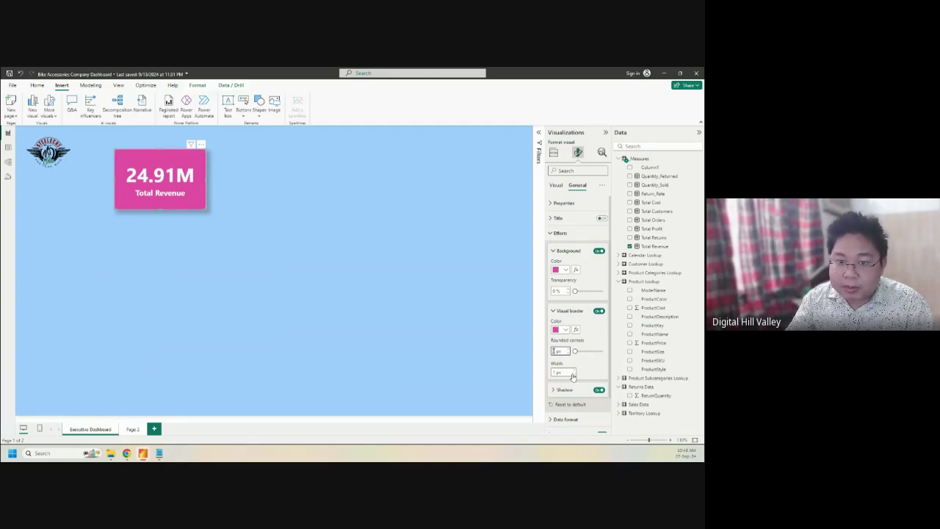
pyautogui.press('Return')
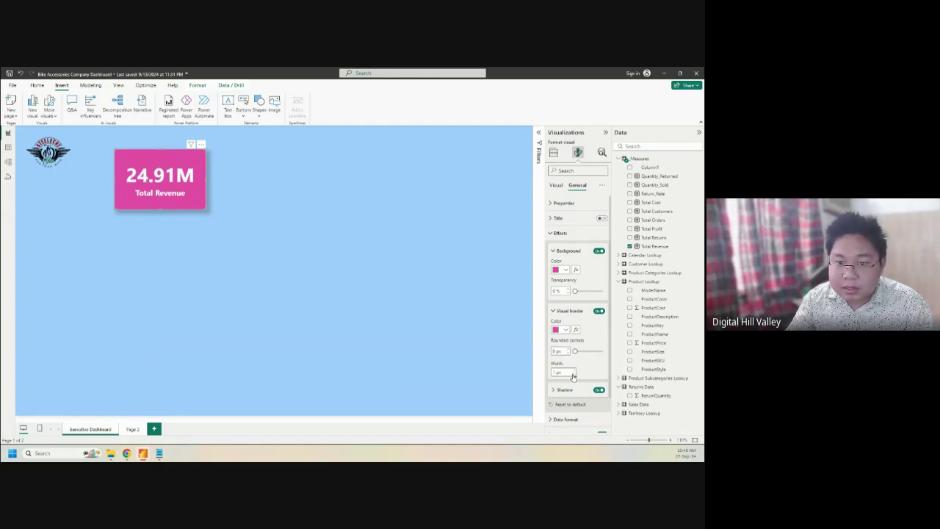
pyautogui.click(572, 373)
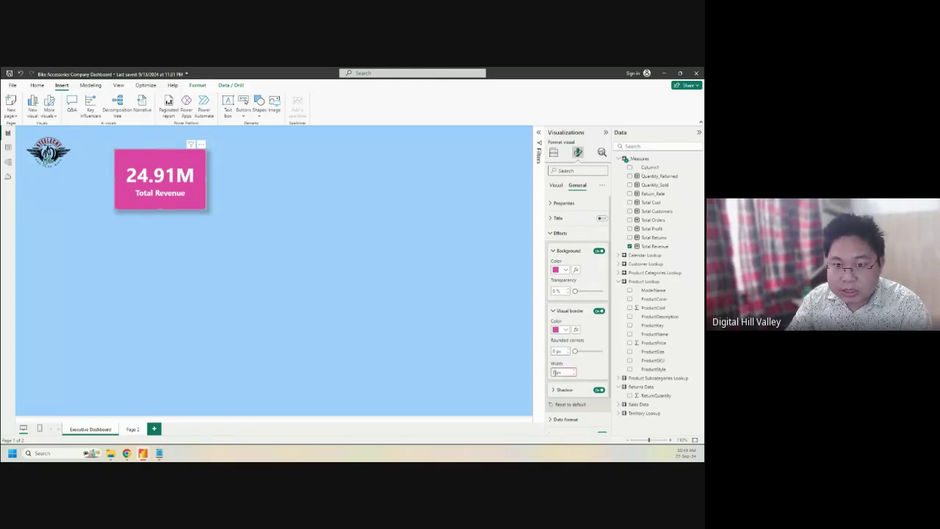
pyautogui.press('Return')
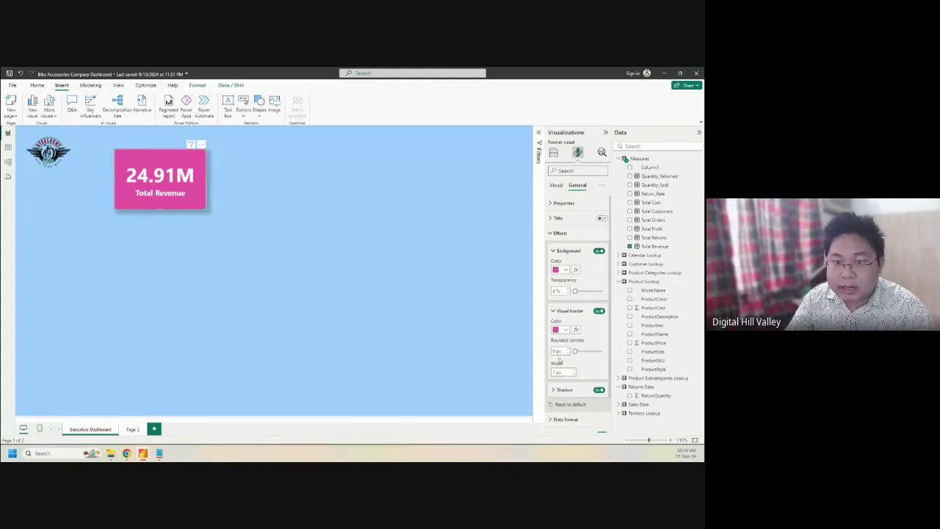
pyautogui.write('0')
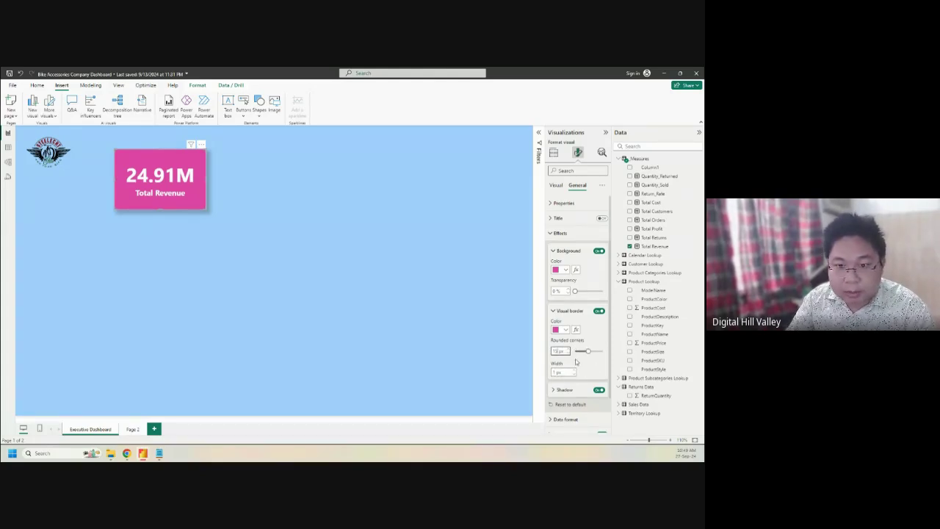
pyautogui.click(285, 246)
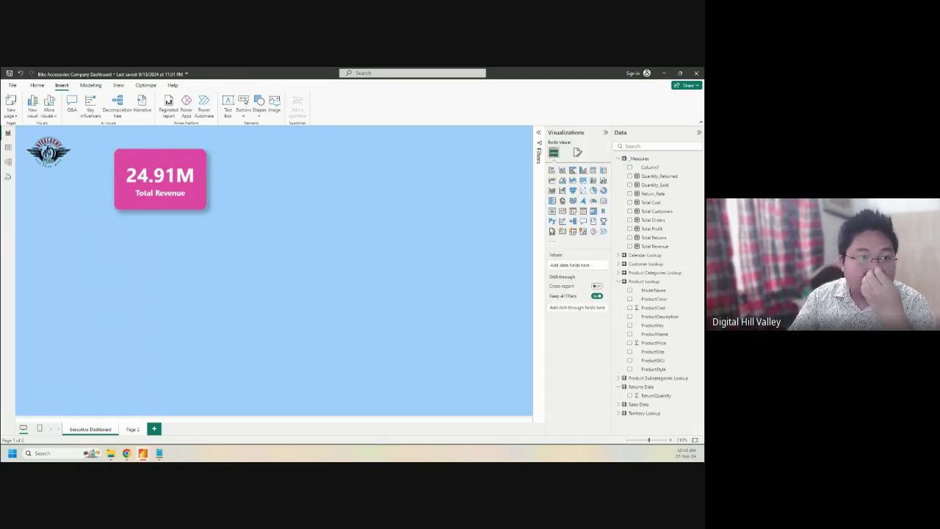
# Step: Reselect the Total Revenue card and open its formatting options
pyautogui.click(165, 187)
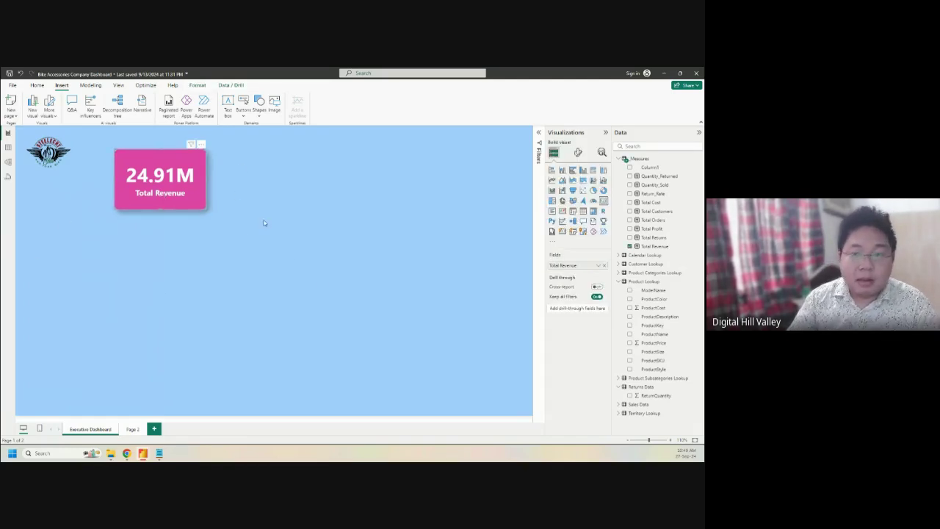
pyautogui.click(577, 152)
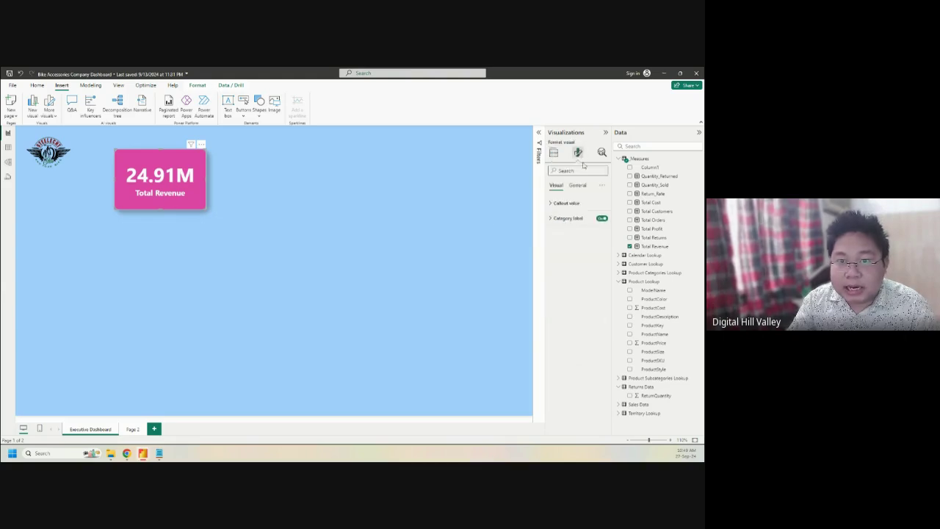
# Step: Round the corners of the Total Revenue card's visual border to 17 px
pyautogui.click(564, 202)
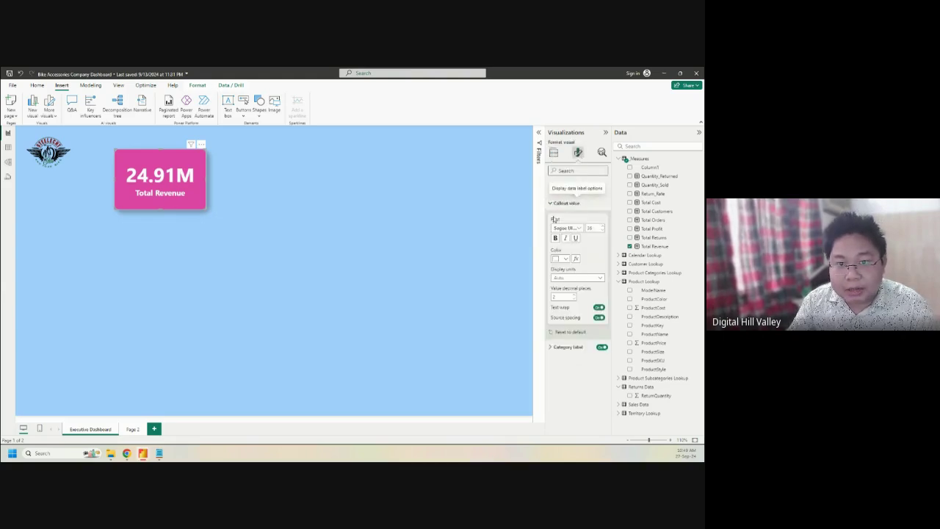
pyautogui.click(577, 185)
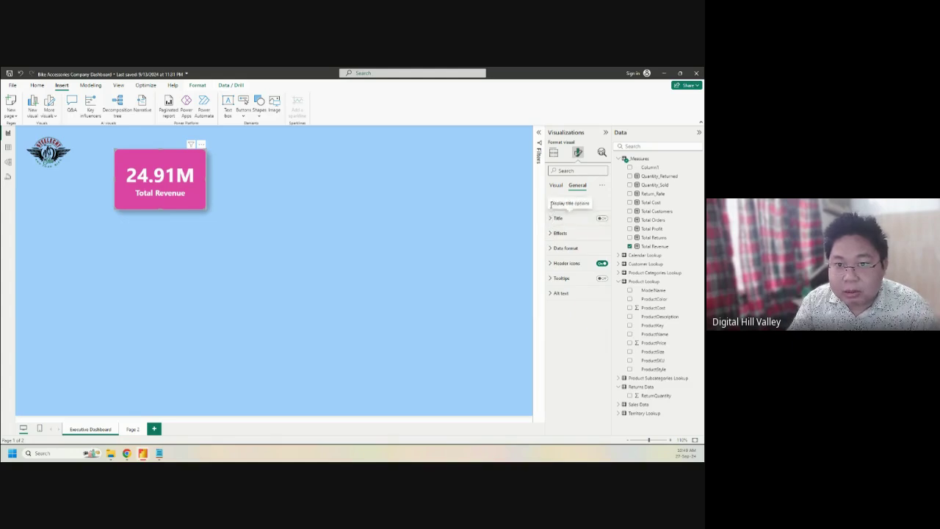
pyautogui.click(550, 233)
pyautogui.click(552, 233)
pyautogui.click(552, 202)
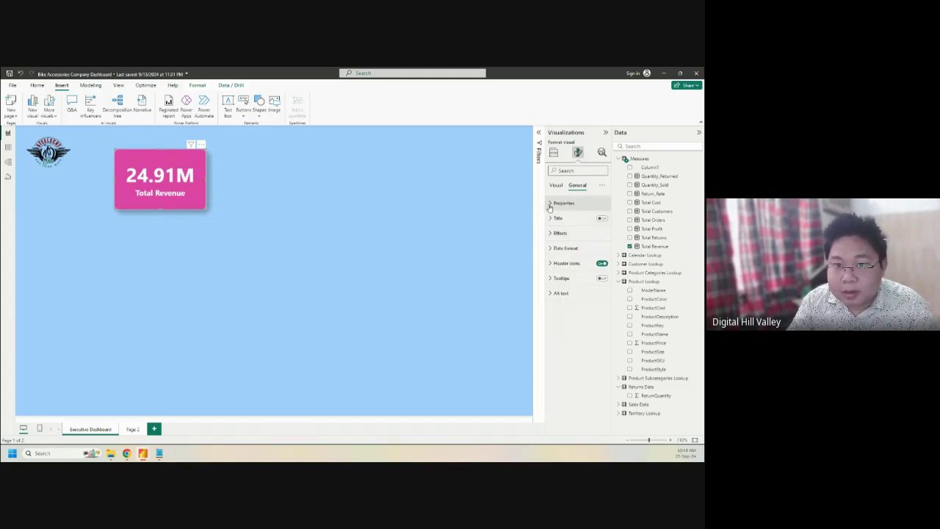
pyautogui.click(552, 322)
pyautogui.click(553, 321)
pyautogui.click(552, 304)
pyautogui.click(552, 304)
pyautogui.click(551, 366)
pyautogui.scroll(-1, 579, 359)
pyautogui.scroll(-2, 578, 359)
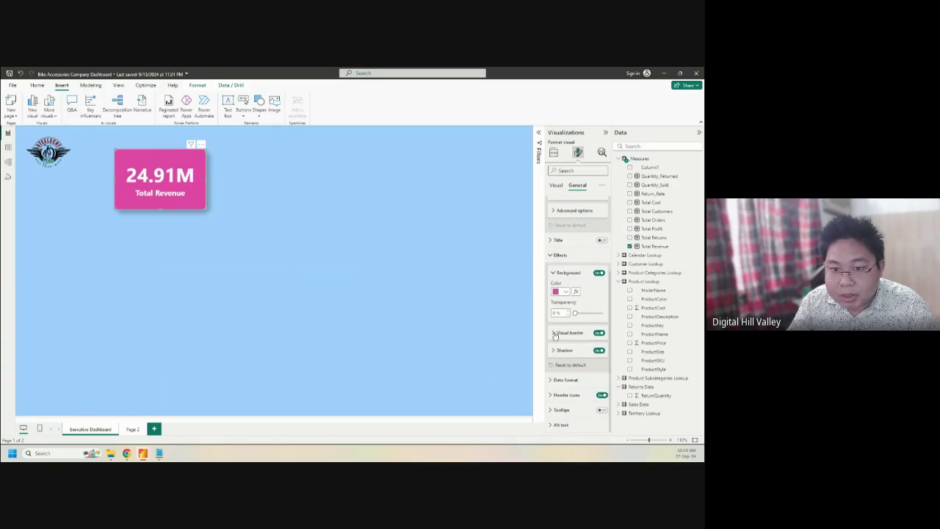
pyautogui.click(554, 333)
pyautogui.moveTo(588, 372); pyautogui.dragTo(591, 373)
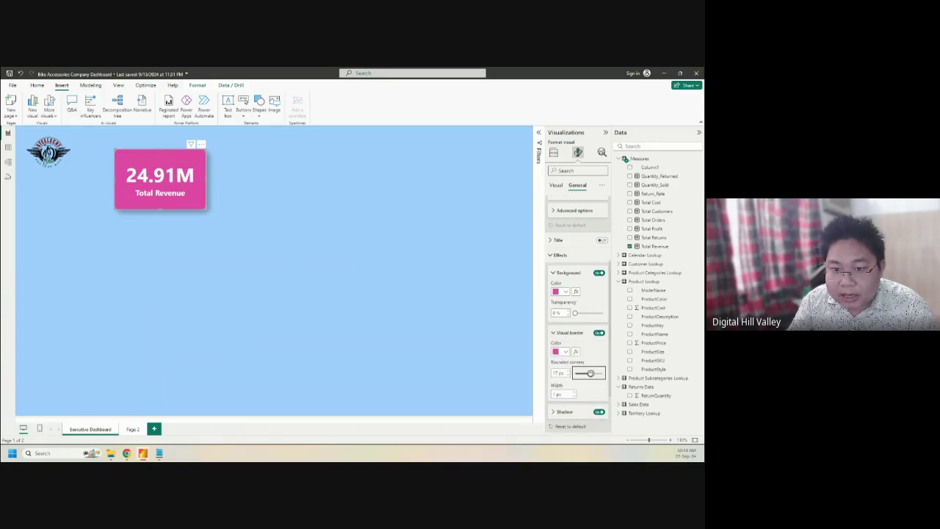
pyautogui.click(474, 288)
# Step: Shrink the Total Revenue card slightly and move it up beside the company logo
pyautogui.click(203, 206)
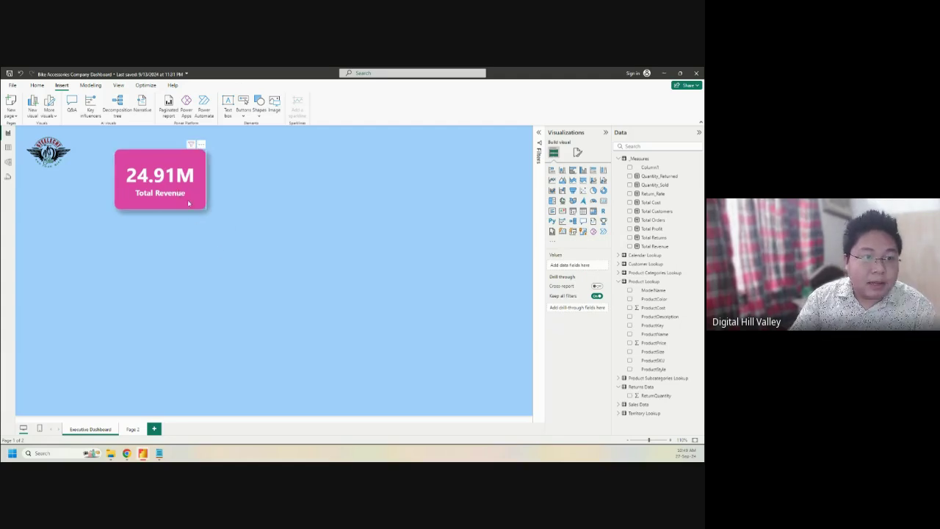
pyautogui.moveTo(207, 213); pyautogui.dragTo(193, 204)
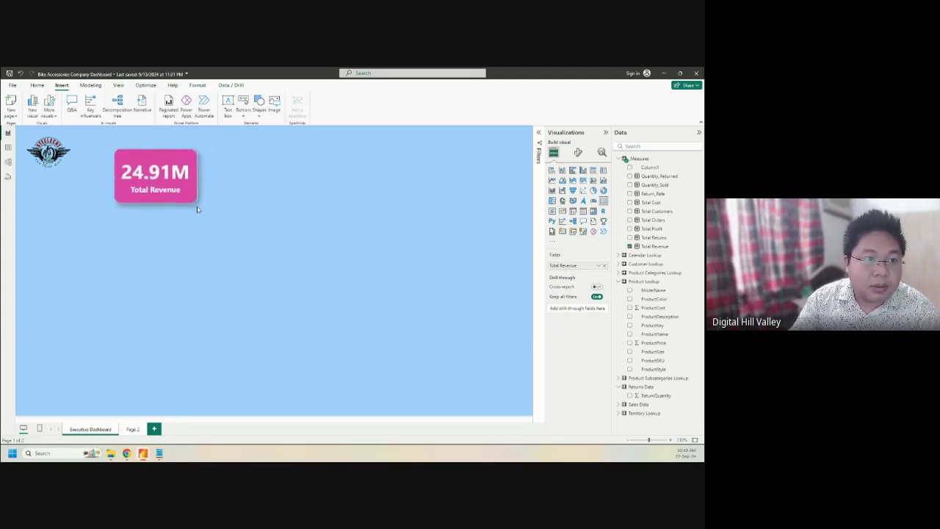
pyautogui.moveTo(141, 157); pyautogui.dragTo(115, 143)
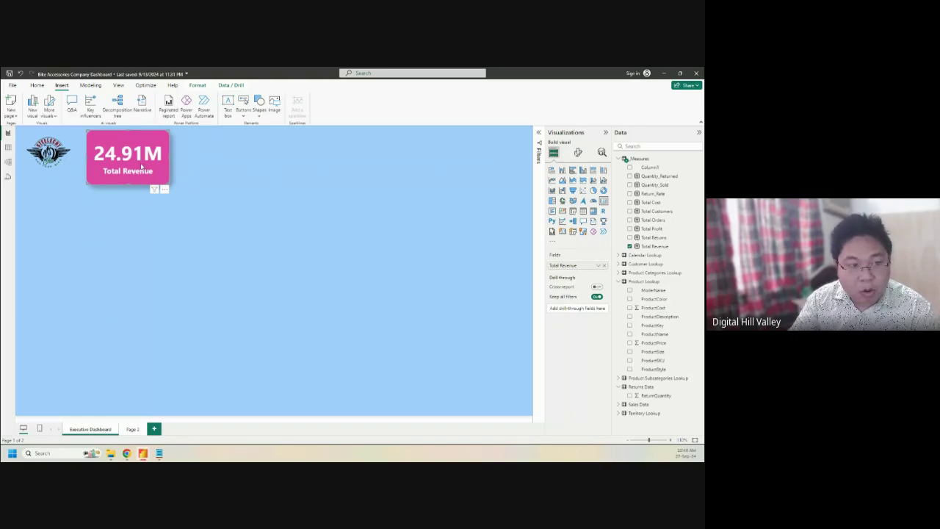
# Step: Duplicate the Total Revenue card three times and arrange the four cards in a row beside the logo
pyautogui.moveTo(143, 166); pyautogui.dragTo(476, 154)
pyautogui.hotkey('ctrl', 'c')
pyautogui.hotkey('ctrl', 'v')
pyautogui.hotkey('ctrl', 'v')
pyautogui.moveTo(153, 166); pyautogui.dragTo(223, 168)
pyautogui.hotkey('ctrl', 'v')
pyautogui.moveTo(111, 153); pyautogui.dragTo(323, 151)
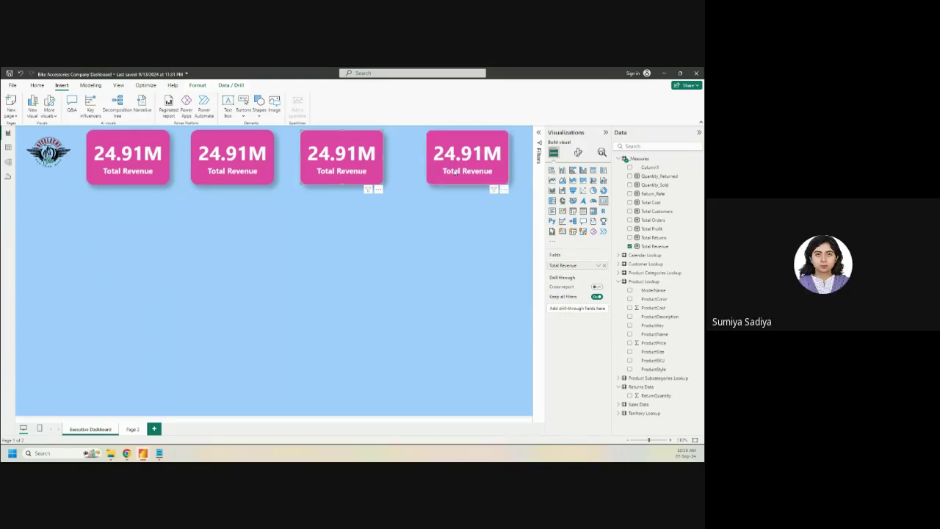
# Step: Bring the fourth card closer to the others, distribute all four cards horizontally and shift the row away from the logo
pyautogui.moveTo(455, 171); pyautogui.dragTo(426, 172)
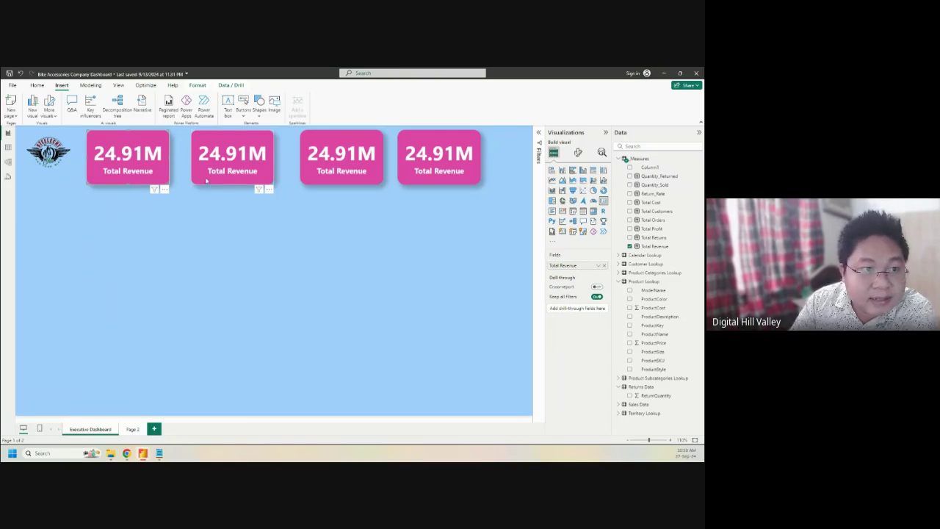
pyautogui.click(436, 229)
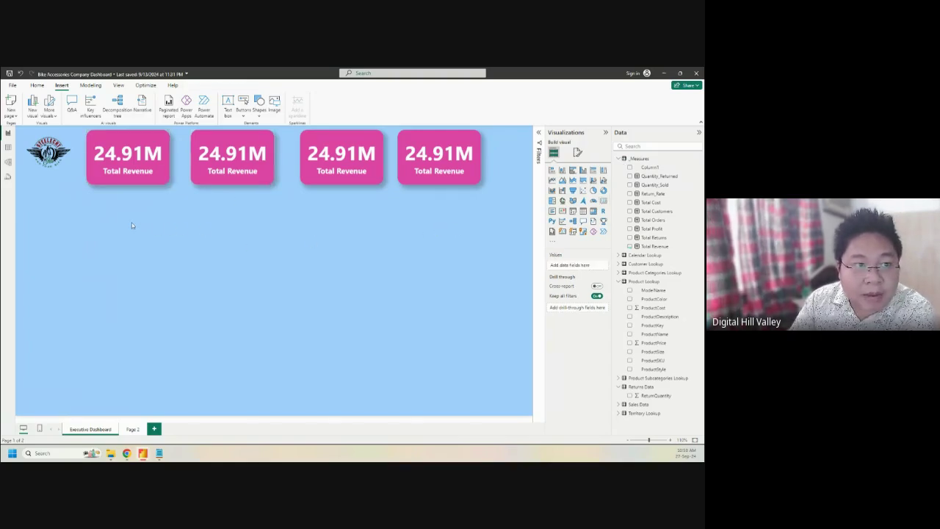
pyautogui.moveTo(130, 222); pyautogui.dragTo(462, 155)
pyautogui.keyDown('ctrl'); pyautogui.click(352, 148); pyautogui.keyUp('ctrl')
pyautogui.keyDown('ctrl'); pyautogui.click(268, 156); pyautogui.keyUp('ctrl')
pyautogui.keyDown('ctrl'); pyautogui.click(125, 154); pyautogui.keyUp('ctrl')
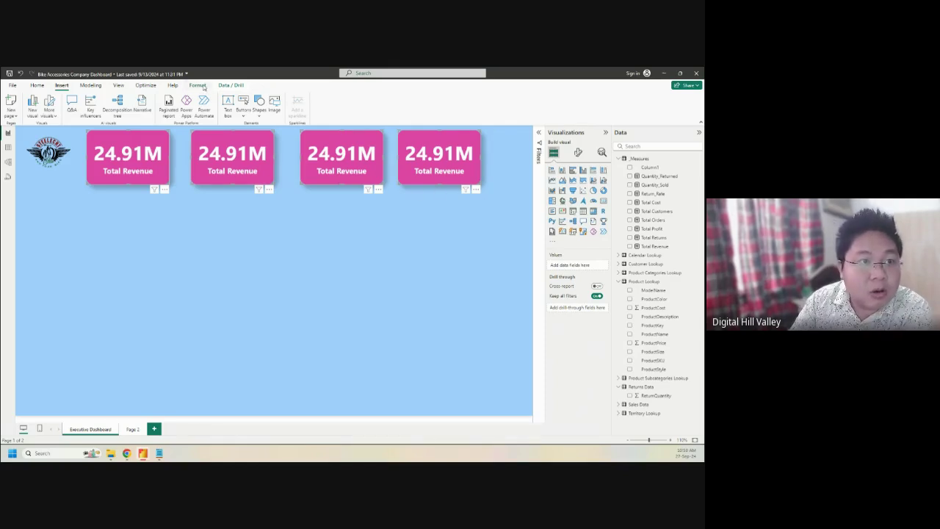
pyautogui.click(200, 85)
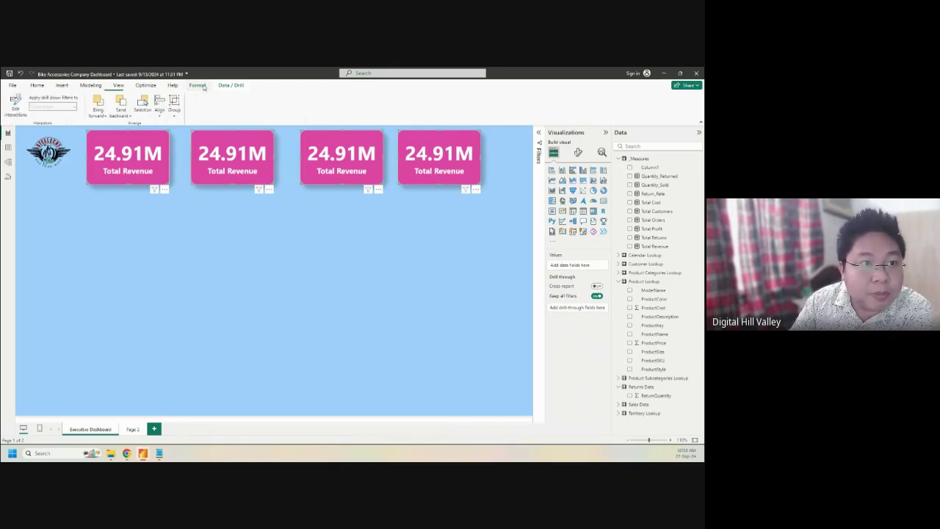
pyautogui.click(162, 114)
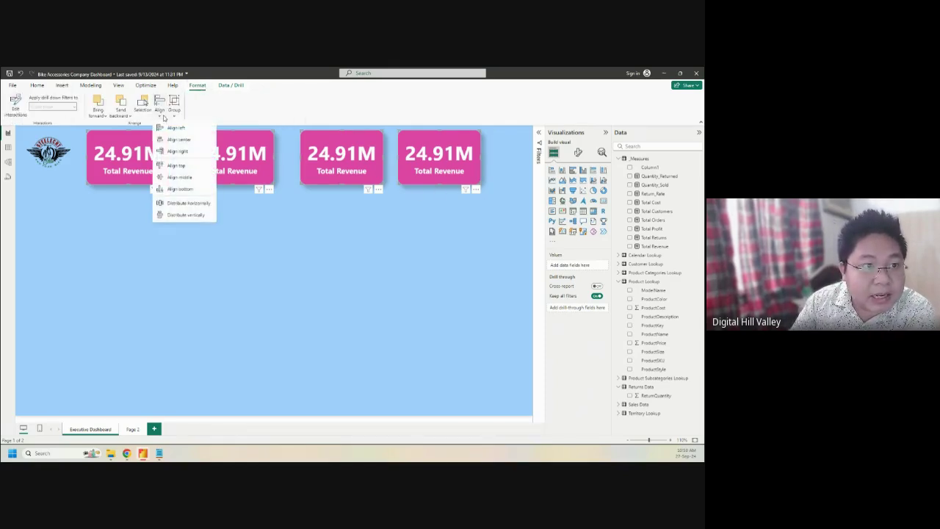
pyautogui.click(186, 208)
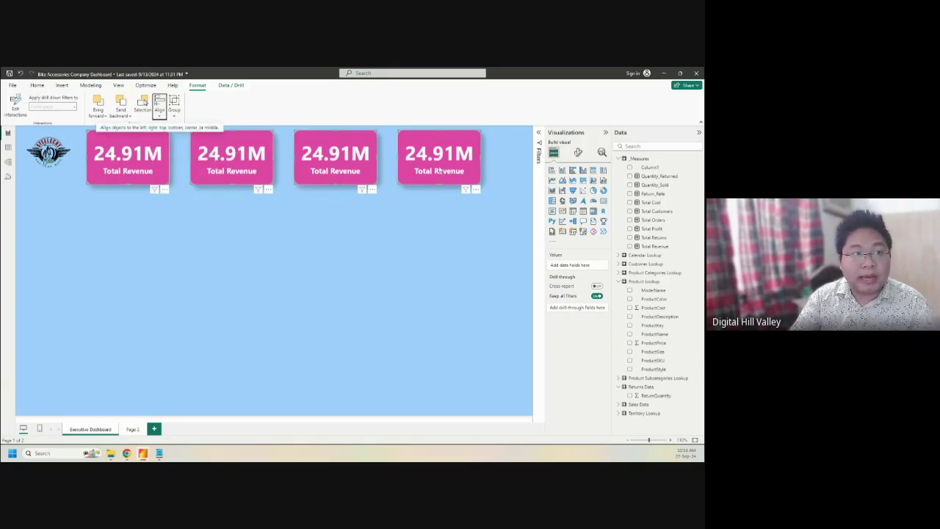
pyautogui.moveTo(254, 170); pyautogui.dragTo(275, 170)
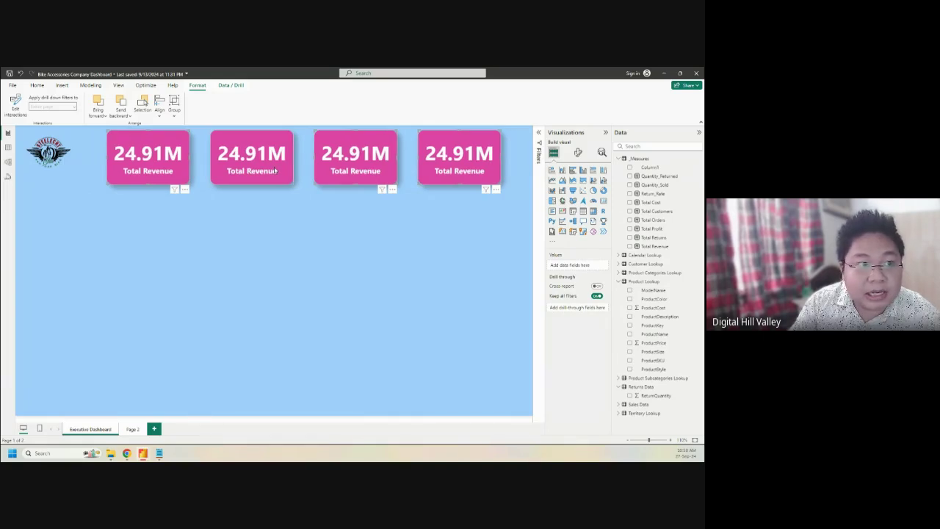
pyautogui.click(188, 168)
# Step: Enlarge the logo image so it fills the space beside the cards and lines up with their lower edge
pyautogui.click(74, 175)
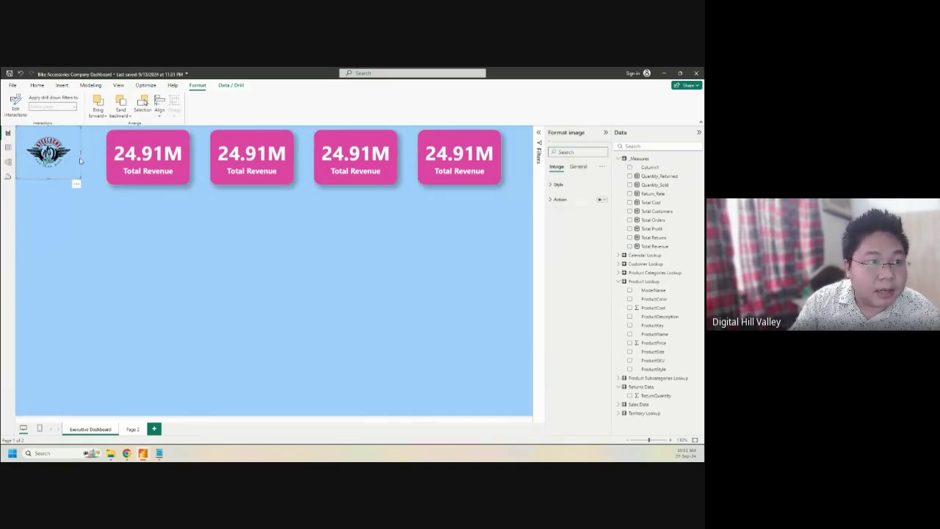
pyautogui.moveTo(80, 153); pyautogui.dragTo(93, 153)
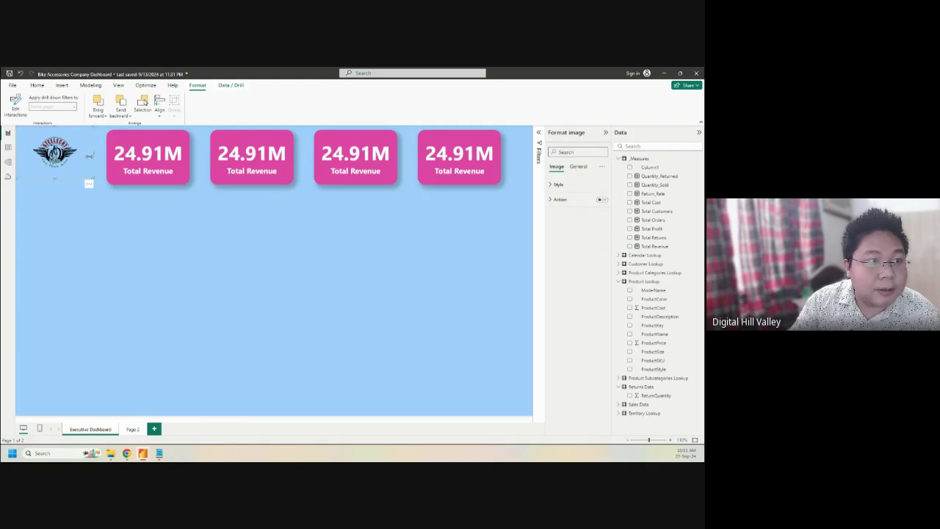
pyautogui.moveTo(54, 179); pyautogui.dragTo(56, 185)
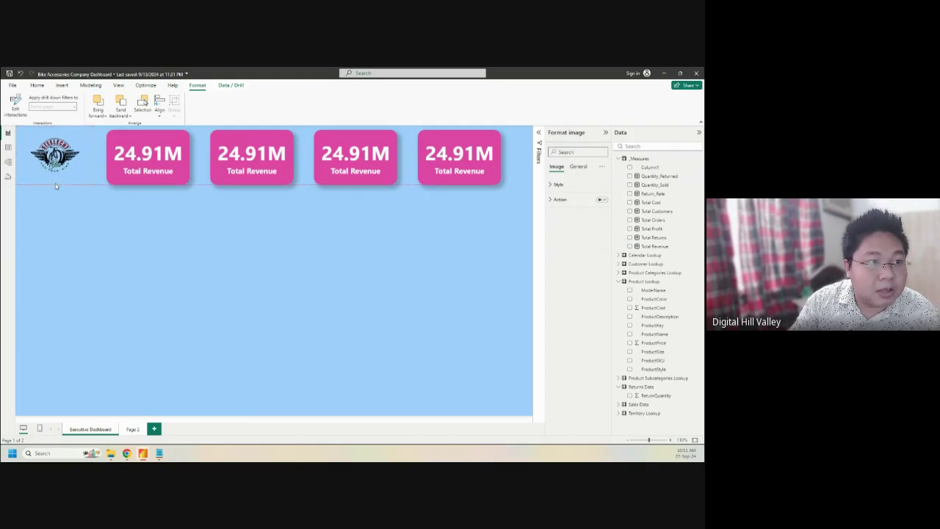
pyautogui.click(158, 208)
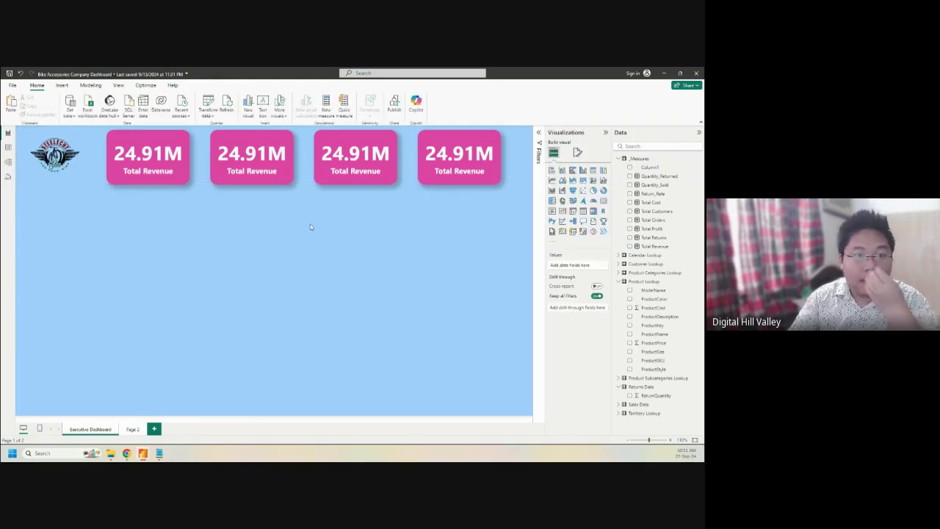
# Step: Replace the second card's field with the Total Profit measure
pyautogui.click(239, 148)
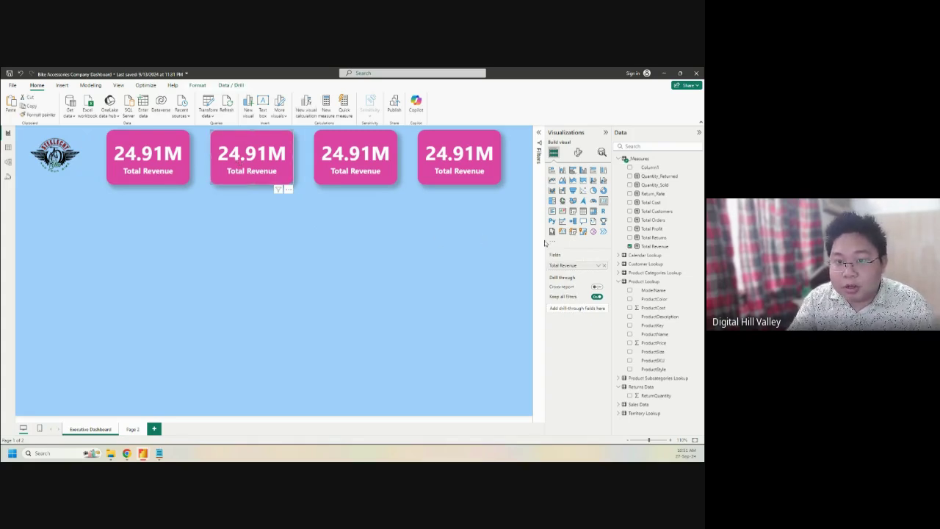
pyautogui.click(603, 265)
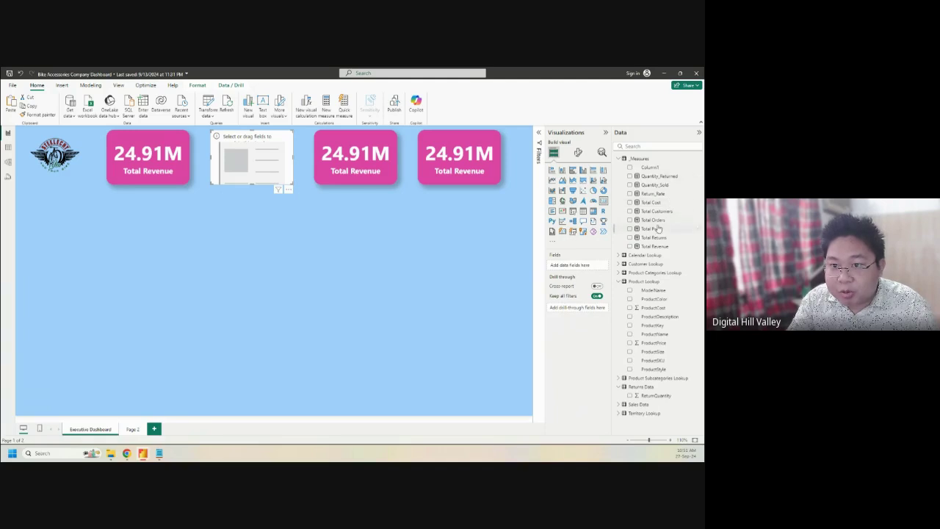
pyautogui.moveTo(651, 229); pyautogui.dragTo(578, 265)
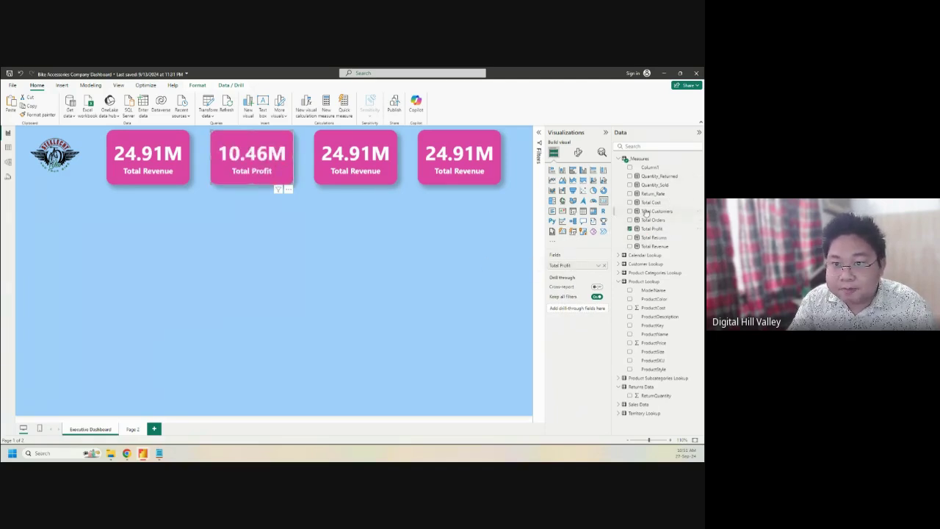
# Step: Replace the third card's field with the Total Orders measure
pyautogui.click(349, 163)
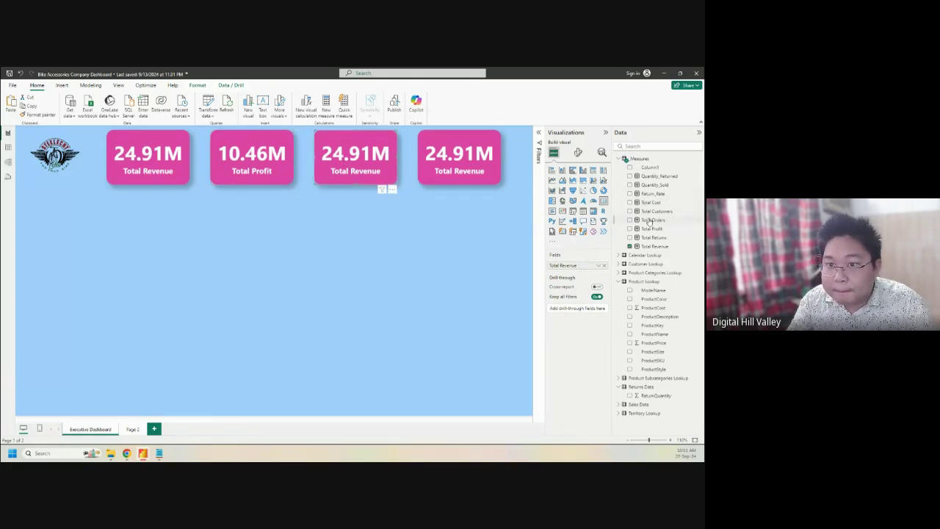
pyautogui.click(605, 265)
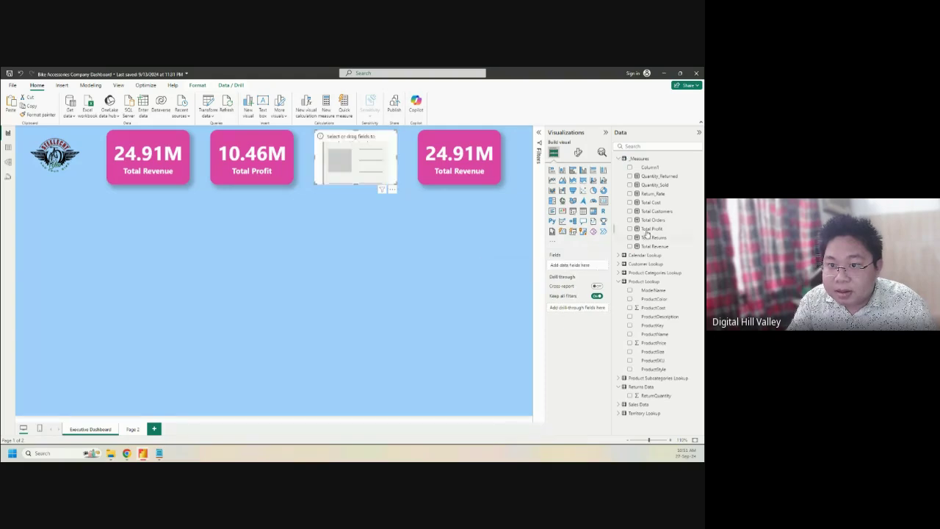
pyautogui.moveTo(659, 221); pyautogui.dragTo(584, 266)
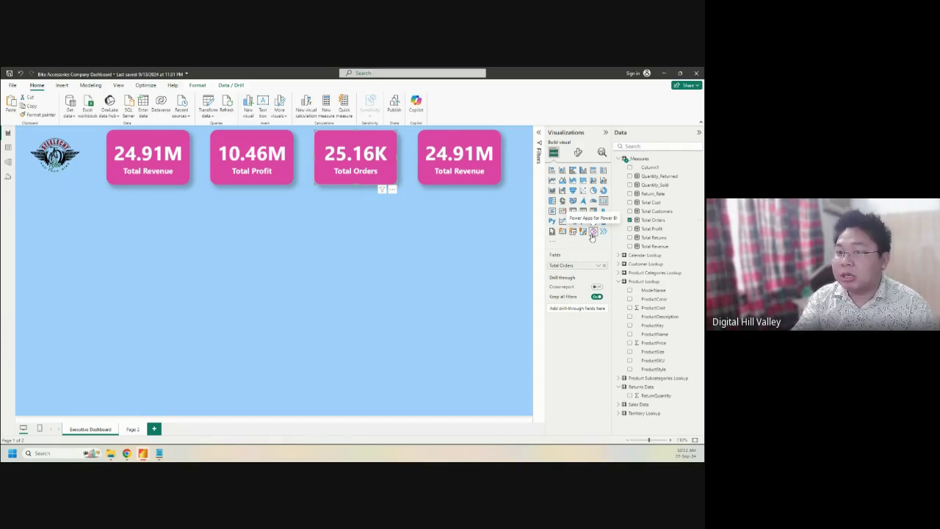
# Step: Replace the fourth card's field with the Return_Rate measure
pyautogui.click(459, 158)
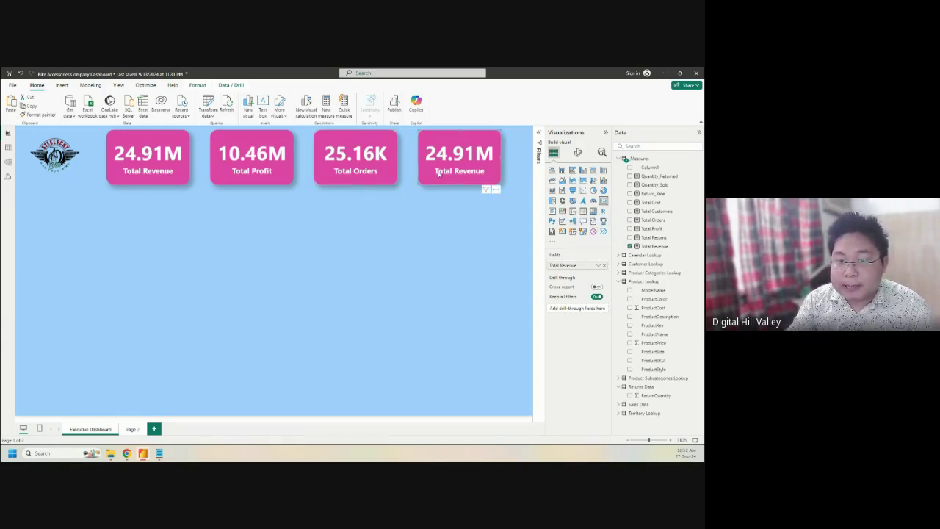
pyautogui.click(604, 265)
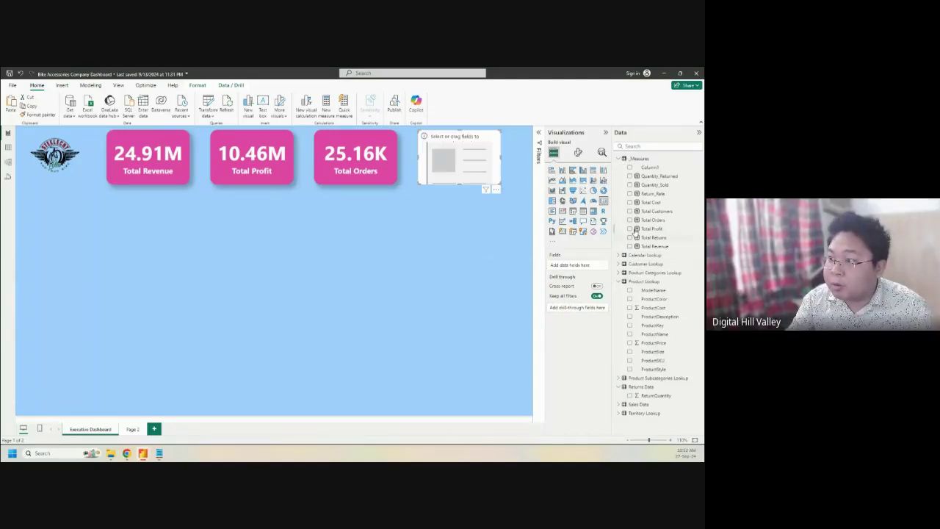
pyautogui.moveTo(652, 194); pyautogui.dragTo(592, 268)
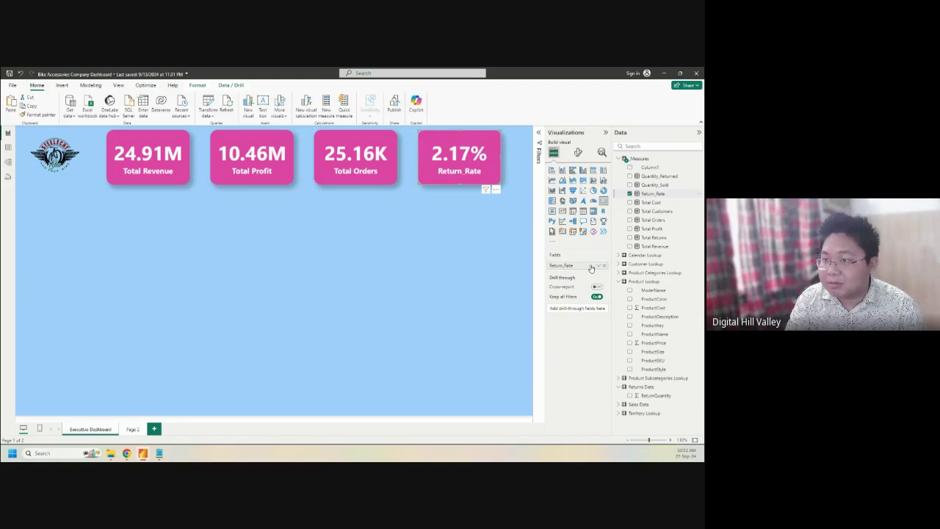
pyautogui.click(347, 292)
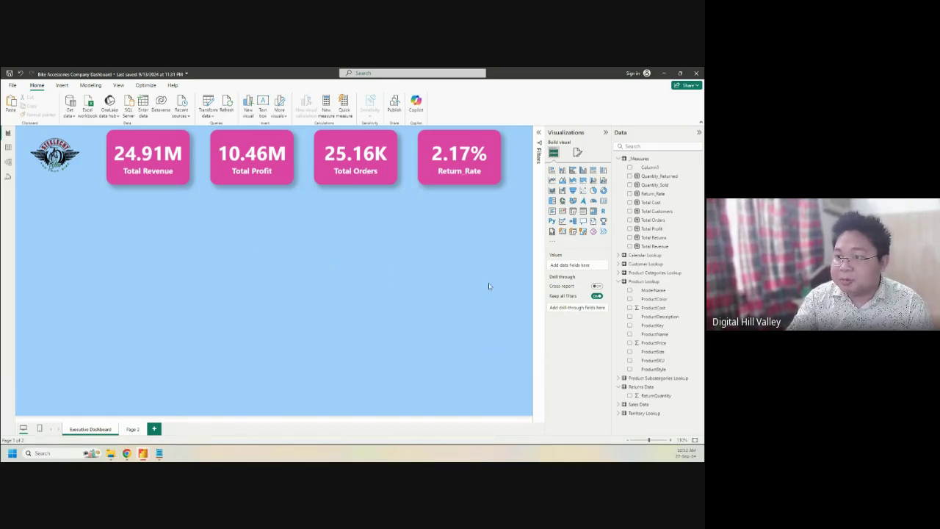
# Step: Add an empty line chart, enlarge it to nearly half the page width and place it below the logo and first cards
pyautogui.click(551, 180)
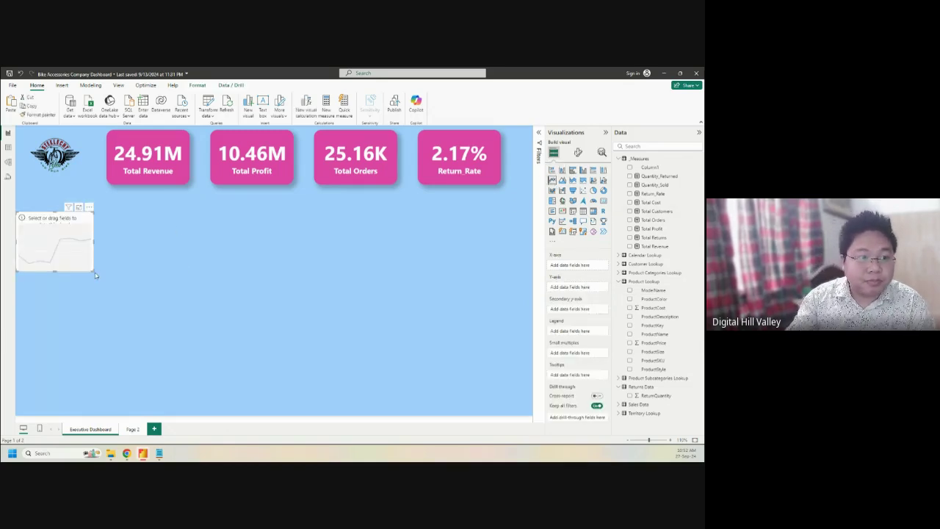
pyautogui.moveTo(94, 272); pyautogui.dragTo(265, 328)
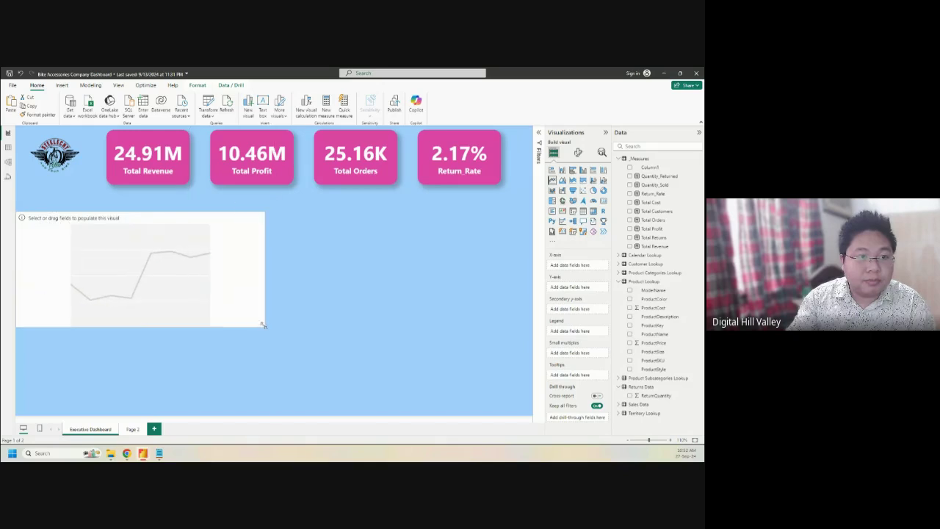
pyautogui.moveTo(69, 218); pyautogui.dragTo(76, 209)
pyautogui.moveTo(273, 259); pyautogui.dragTo(259, 257)
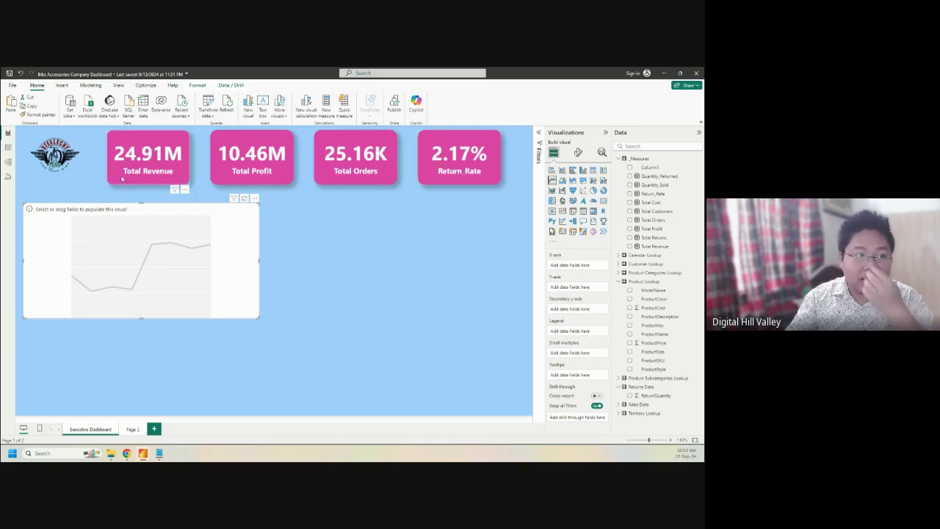
pyautogui.moveTo(50, 209); pyautogui.dragTo(65, 210)
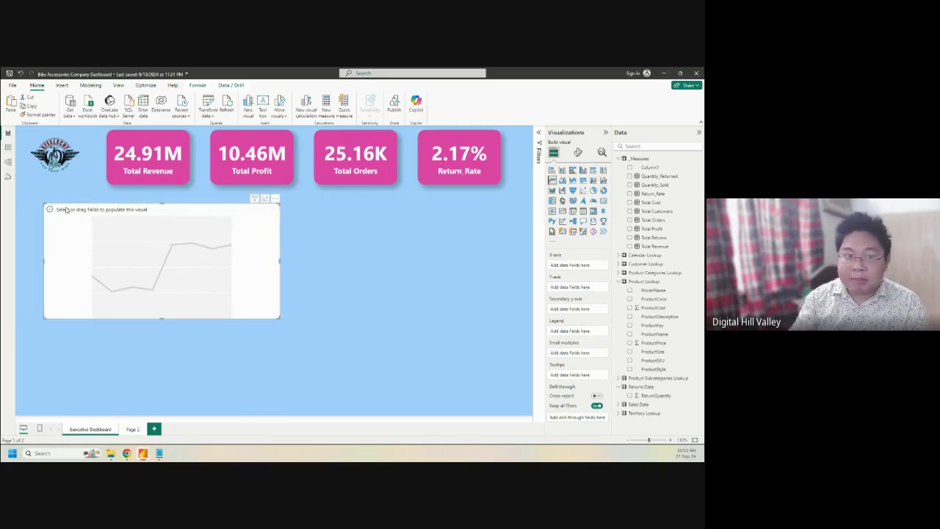
# Step: Shift the logo slightly right, closer to the Total Revenue card
pyautogui.click(56, 169)
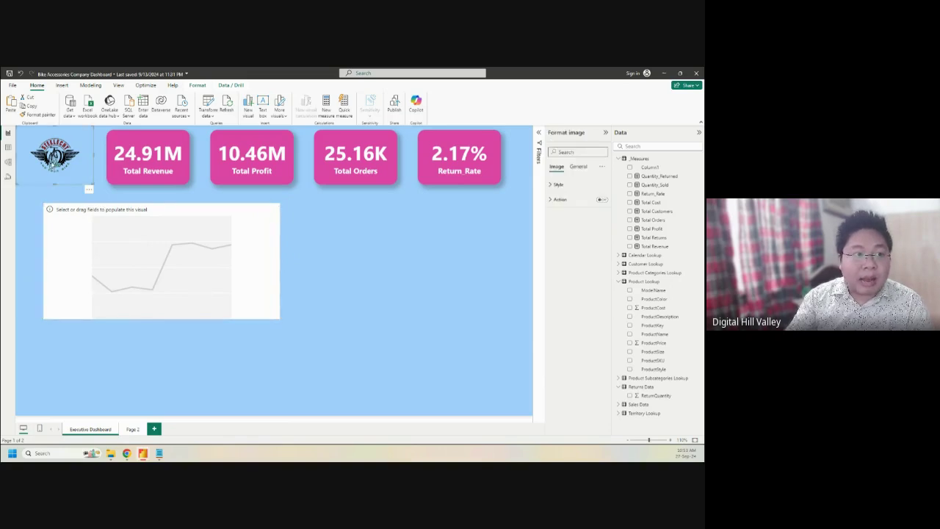
pyautogui.moveTo(56, 169); pyautogui.dragTo(66, 169)
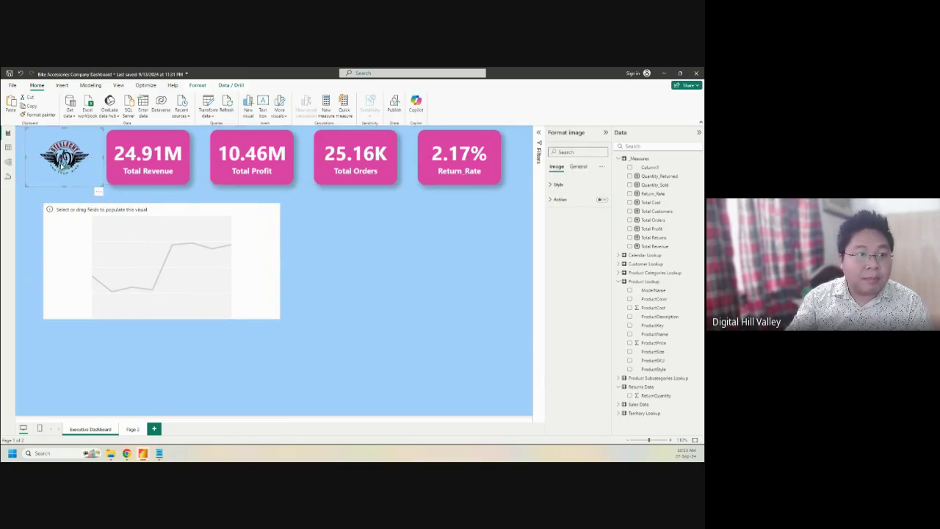
pyautogui.click(344, 252)
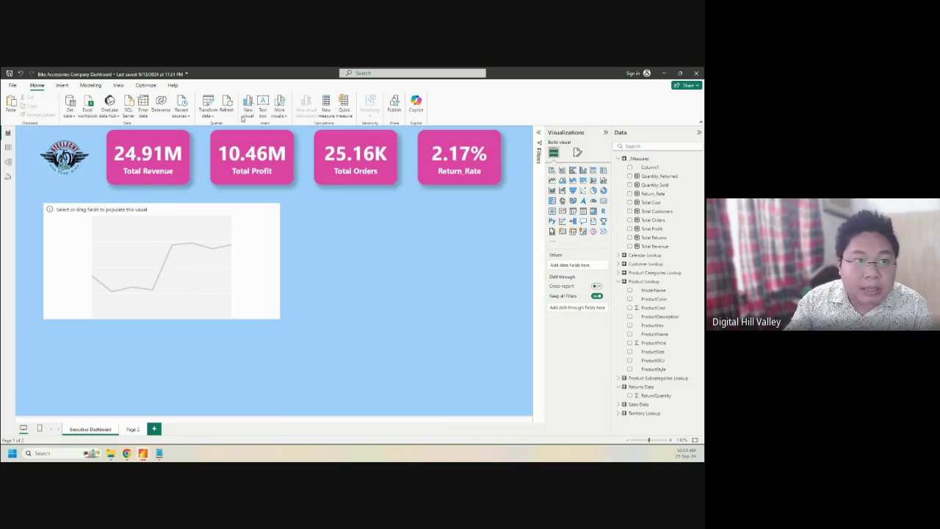
# Step: Insert a rectangle shape and resize it into a narrow full-height strip along the page's left edge
pyautogui.click(65, 86)
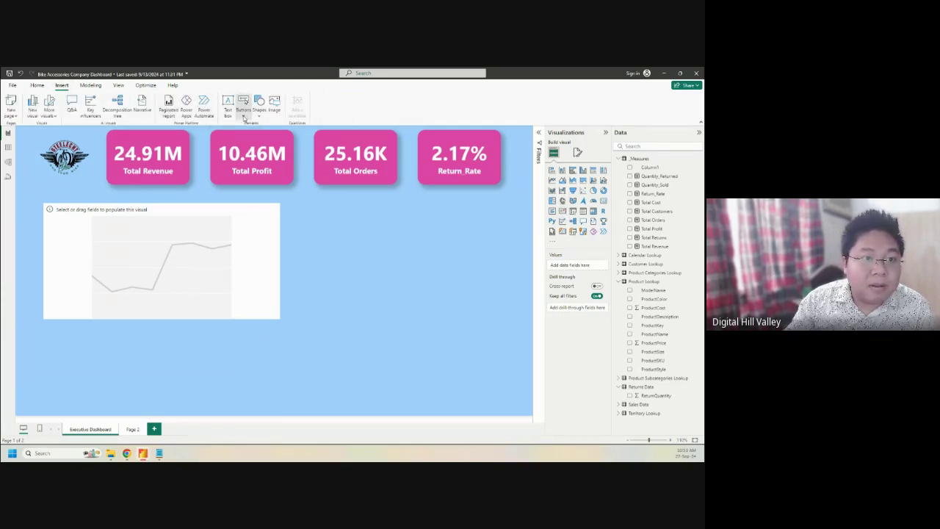
pyautogui.click(245, 113)
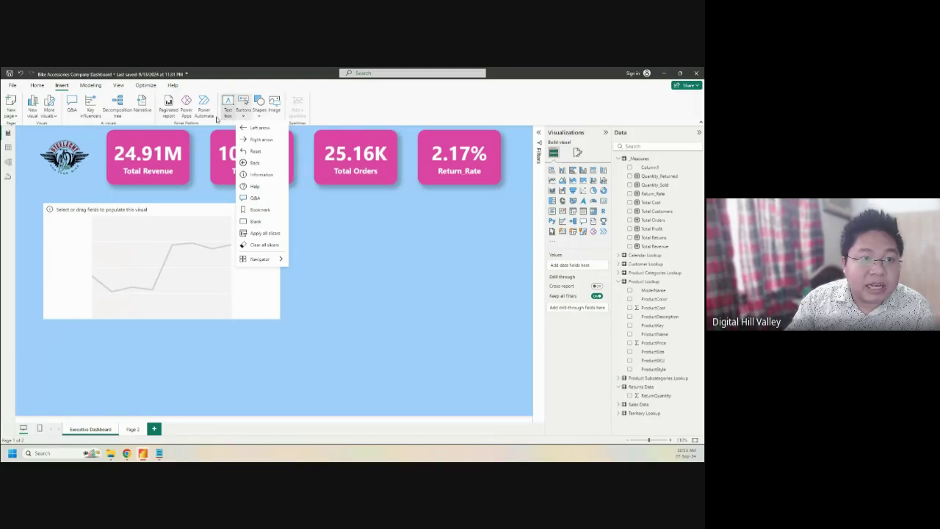
pyautogui.click(229, 117)
pyautogui.click(258, 115)
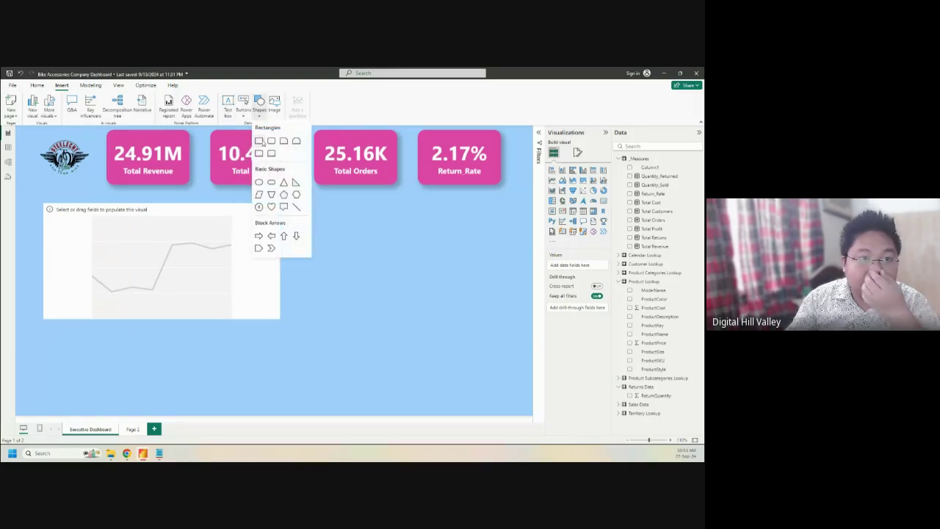
pyautogui.click(260, 142)
pyautogui.moveTo(108, 333); pyautogui.dragTo(86, 228)
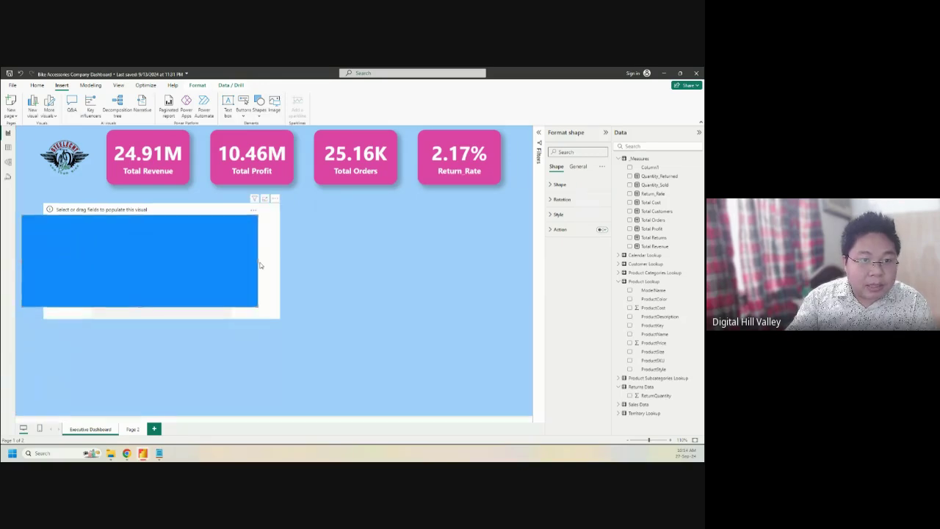
pyautogui.moveTo(258, 265); pyautogui.dragTo(20, 170)
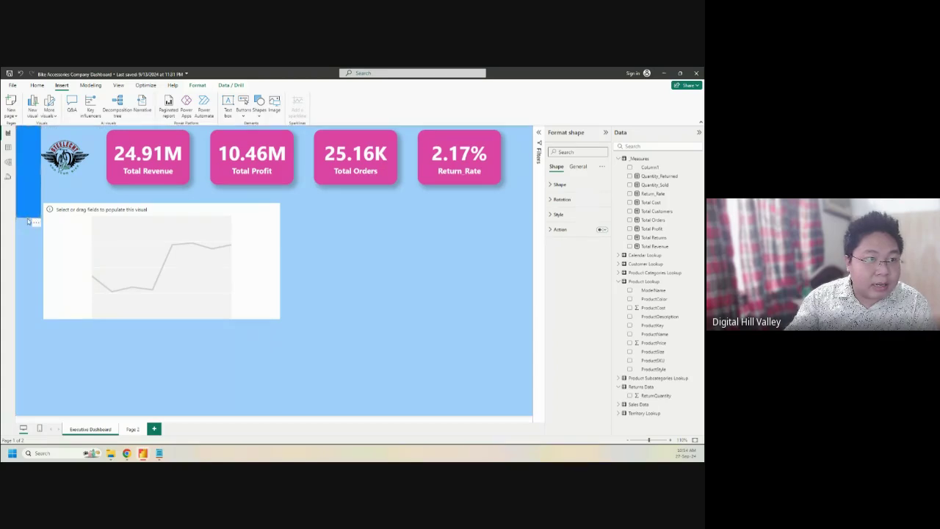
pyautogui.moveTo(30, 221); pyautogui.dragTo(27, 416)
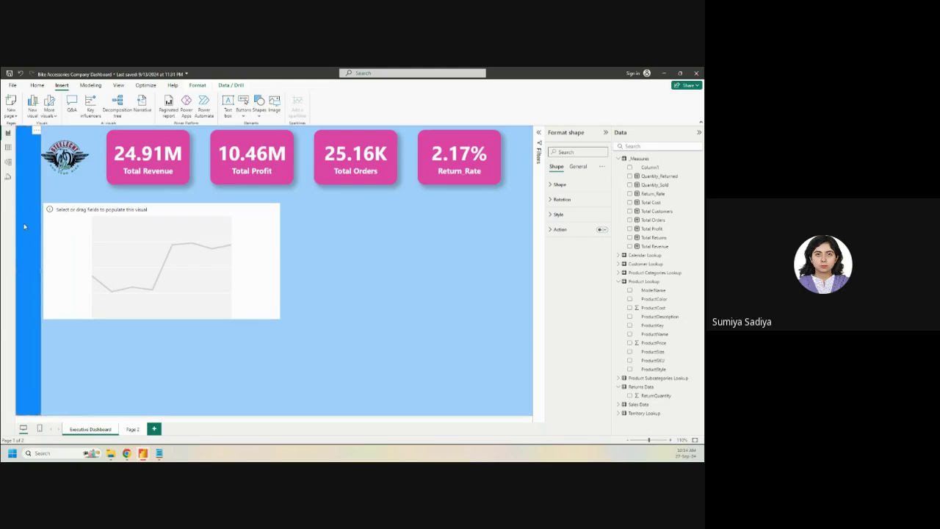
# Step: Nudge the logo right so it sits clear of the vertical strip
pyautogui.click(67, 157)
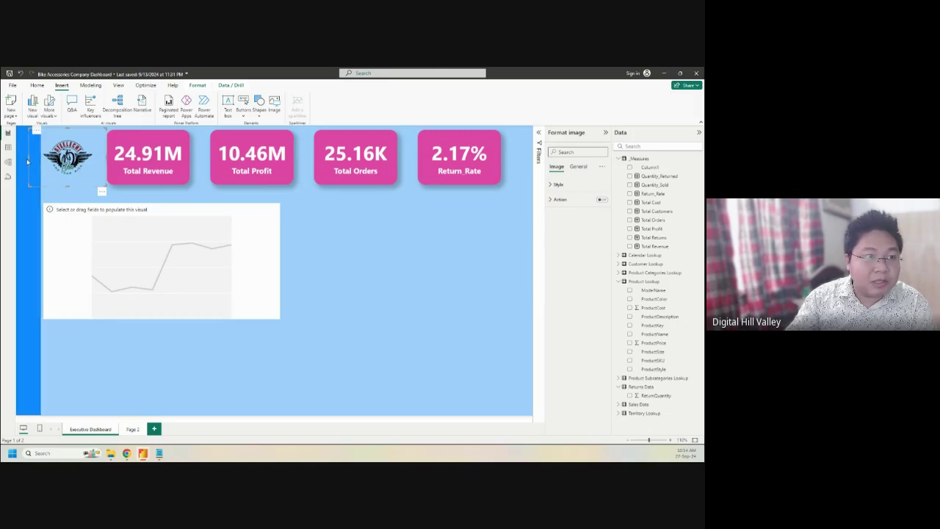
pyautogui.moveTo(64, 163); pyautogui.dragTo(72, 163)
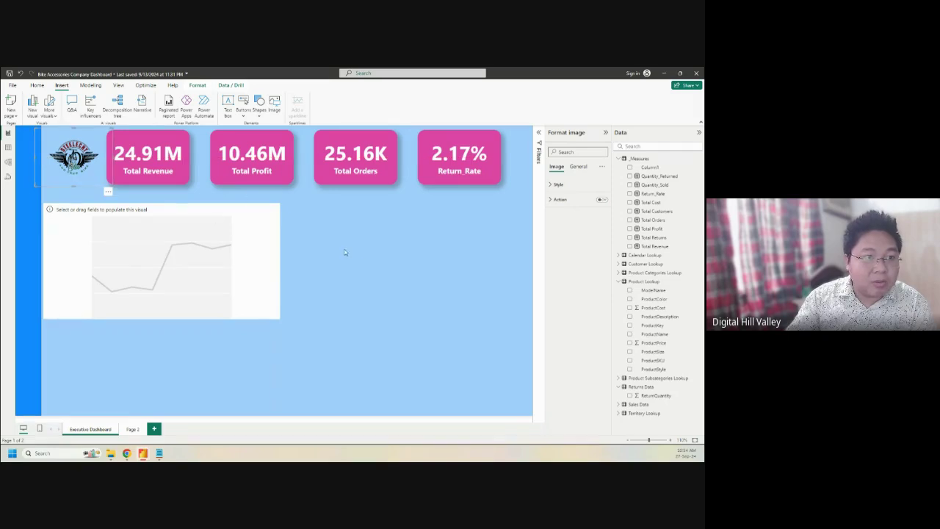
pyautogui.click(385, 259)
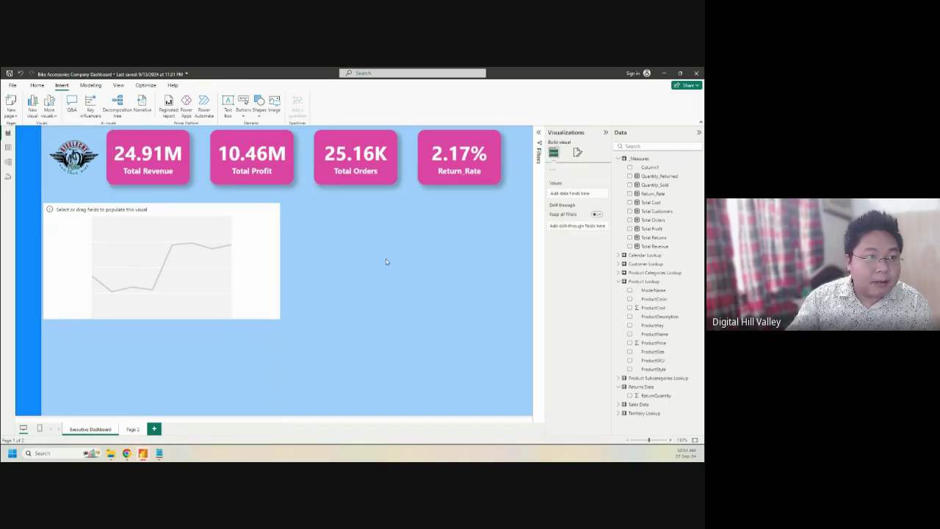
# Step: Move the line chart slightly away from the vertical strip and extend its upper edge toward the cards
pyautogui.click(23, 248)
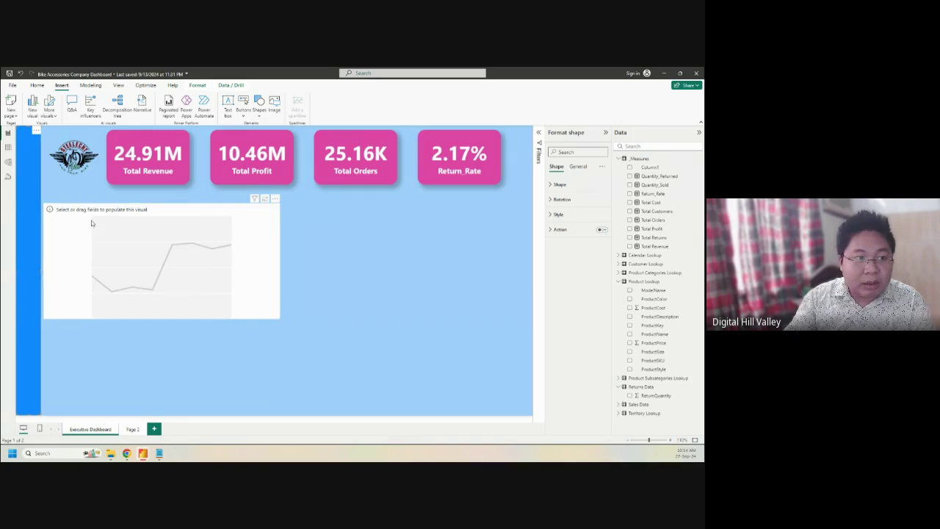
pyautogui.moveTo(73, 209); pyautogui.dragTo(80, 207)
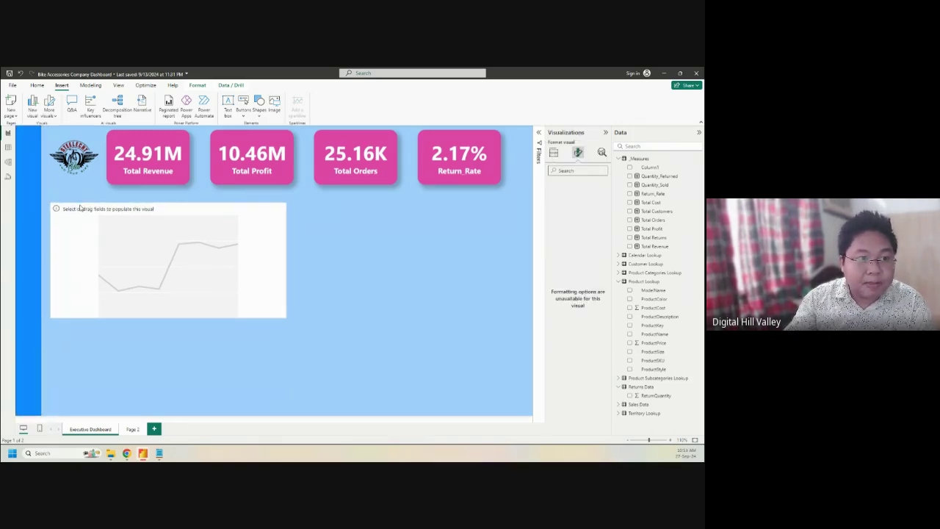
pyautogui.click(165, 207)
pyautogui.moveTo(167, 202); pyautogui.dragTo(167, 196)
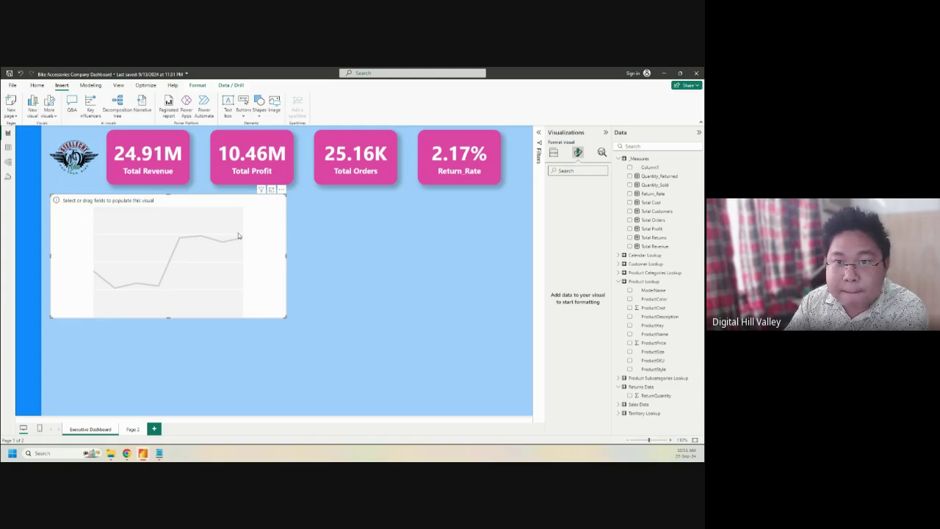
# Step: Assign the Total Revenue measure to the line chart's Y-axis
pyautogui.click(555, 153)
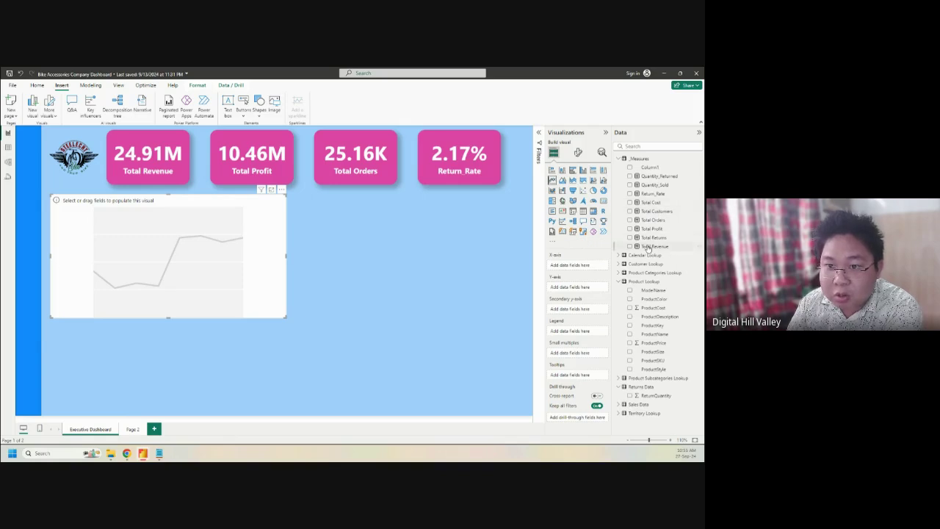
pyautogui.moveTo(647, 248); pyautogui.dragTo(577, 290)
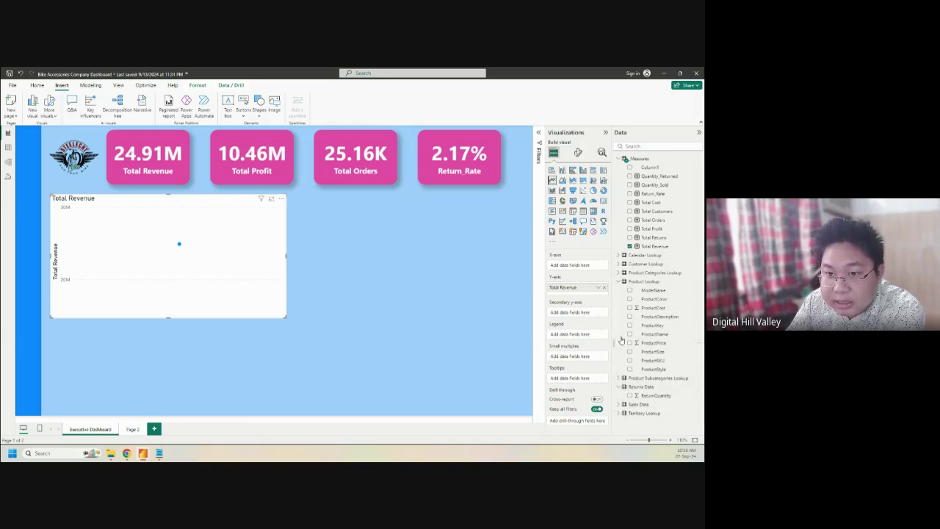
# Step: Create a hierarchy from the Date field in the Calendar Lookup table and expand it
pyautogui.click(618, 255)
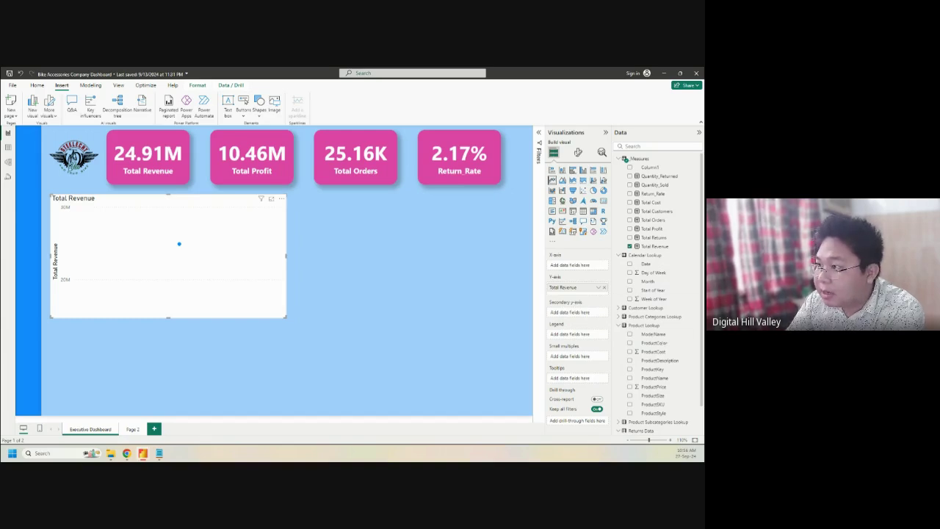
pyautogui.rightClick(643, 257)
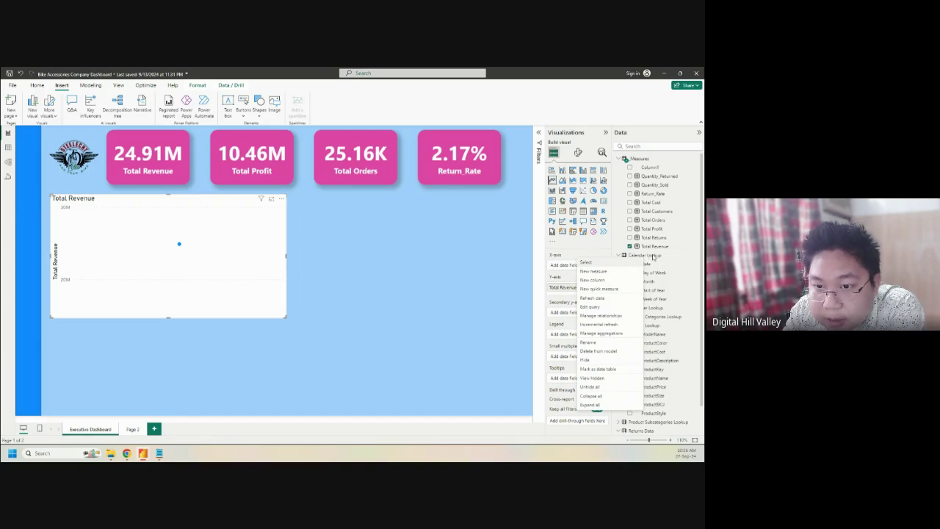
pyautogui.click(649, 257)
pyautogui.rightClick(650, 266)
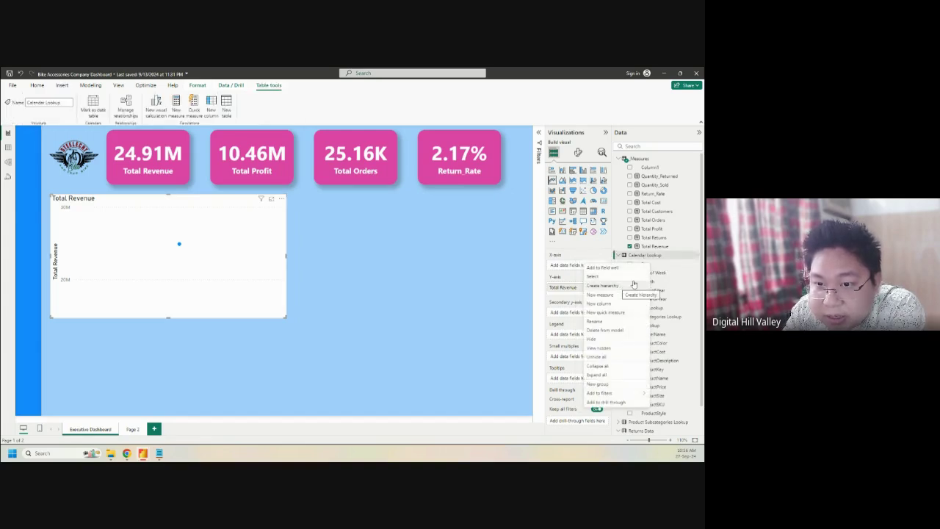
pyautogui.rightClick(656, 268)
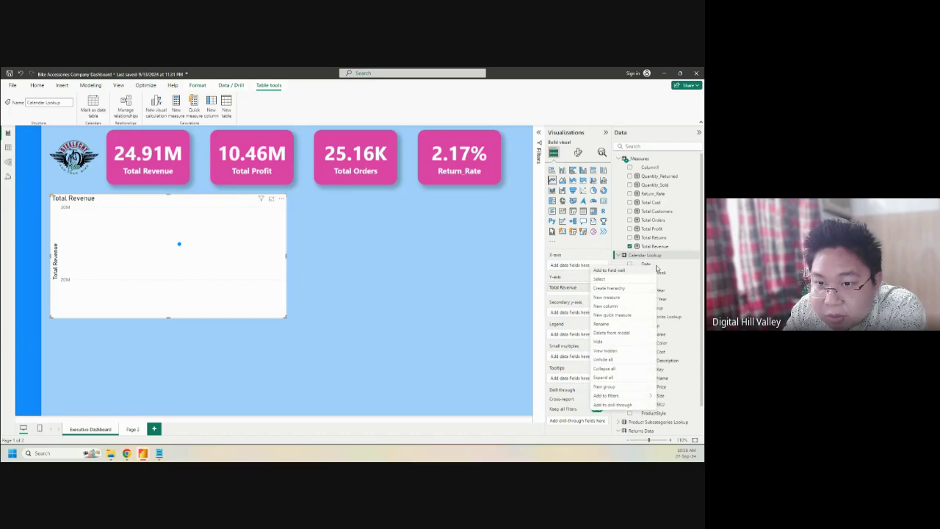
pyautogui.click(626, 289)
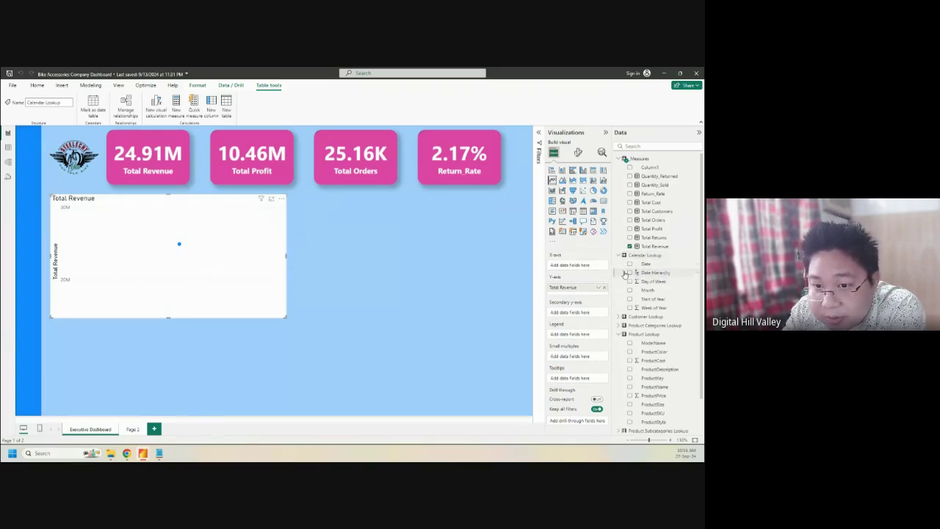
pyautogui.click(624, 273)
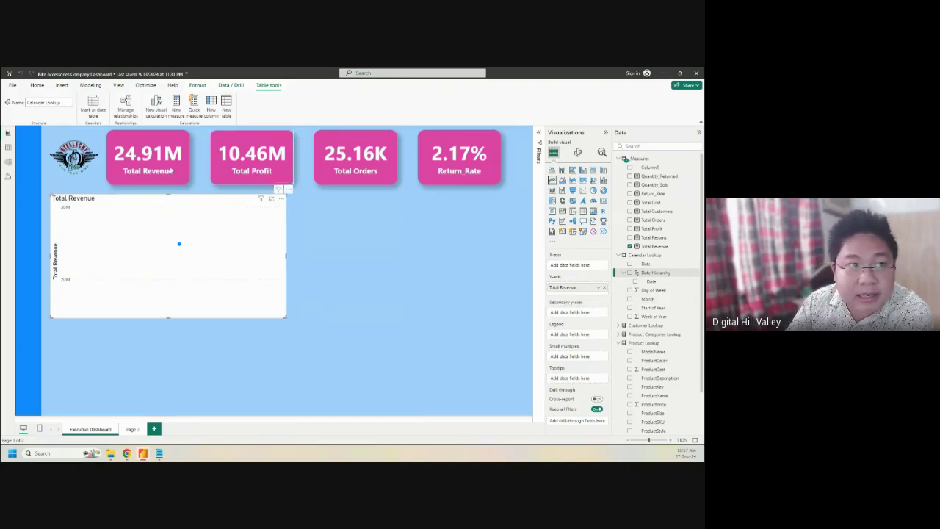
# Step: Open the Power Query Editor for transforming data and display the Calendar Lookup query
pyautogui.click(43, 87)
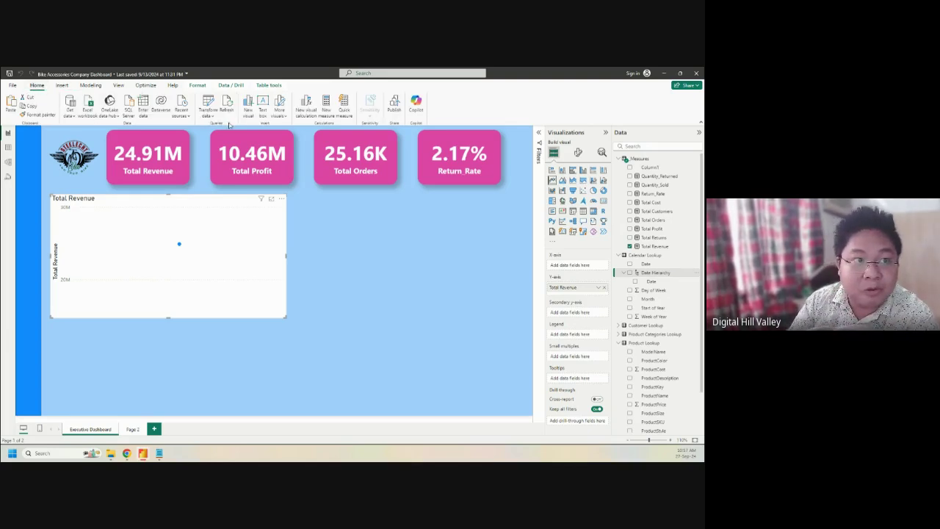
pyautogui.click(209, 113)
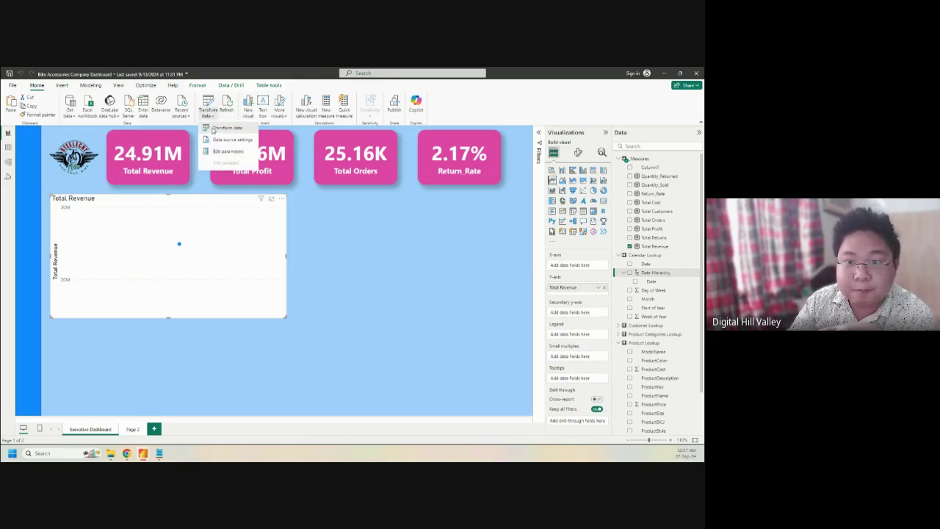
pyautogui.click(213, 130)
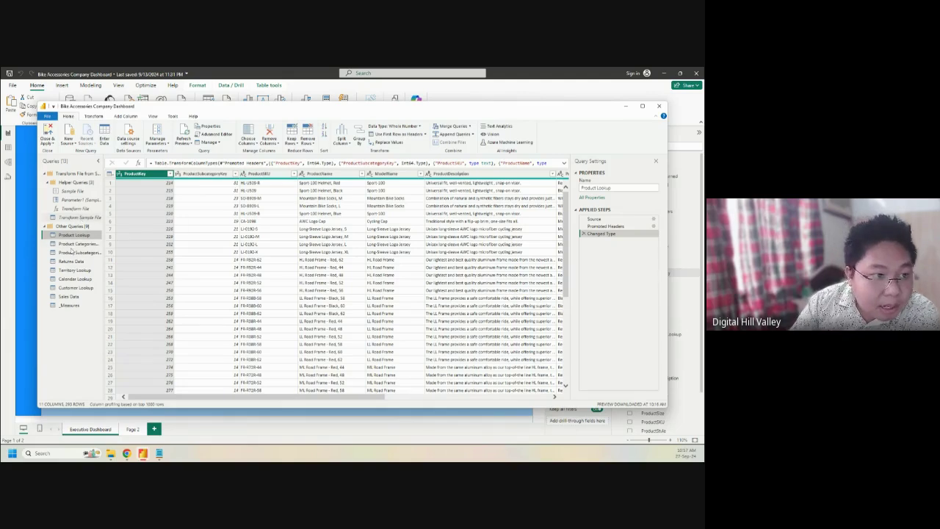
pyautogui.click(64, 280)
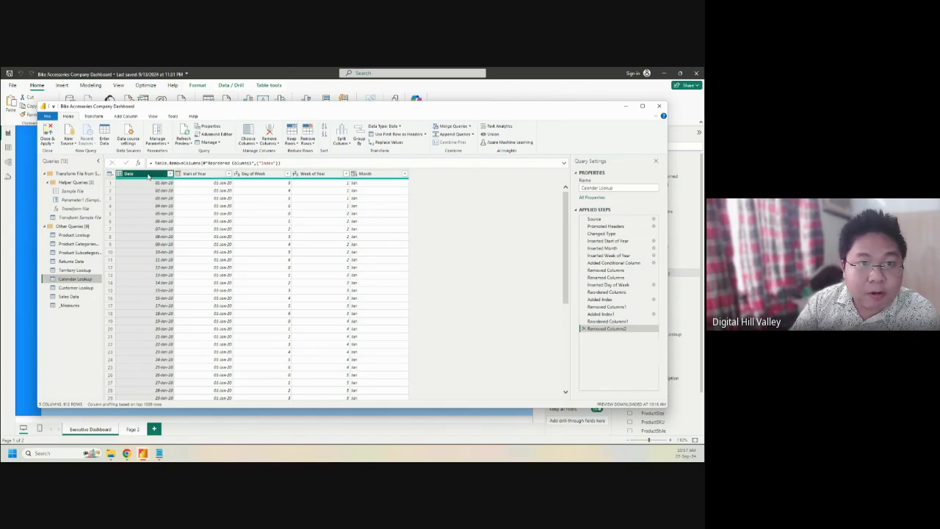
# Step: Add a Start of Month column based on the Date column and place it directly after Date
pyautogui.click(121, 117)
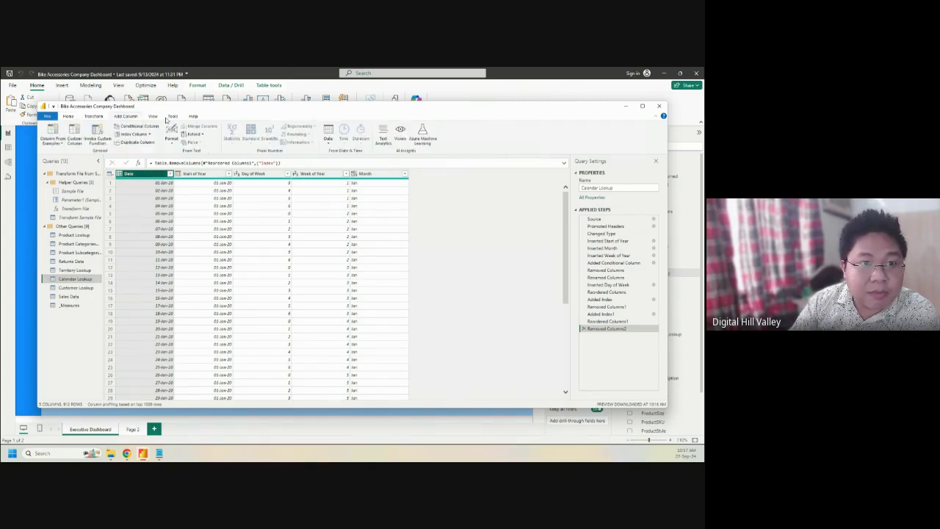
pyautogui.click(327, 139)
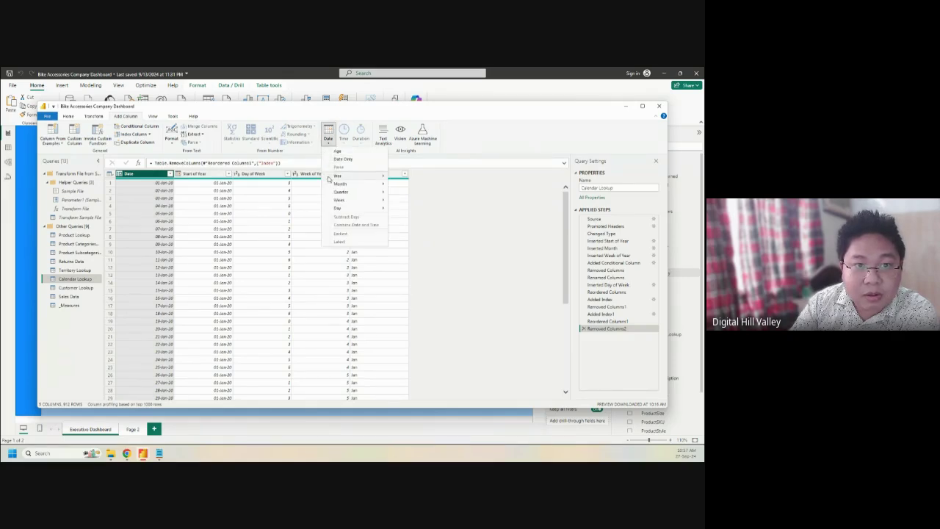
pyautogui.moveTo(349, 187)
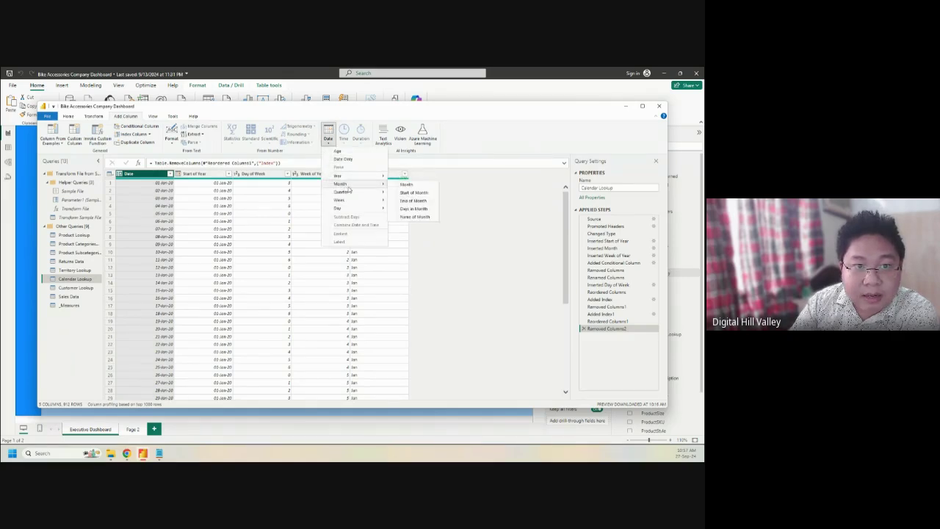
pyautogui.click(409, 194)
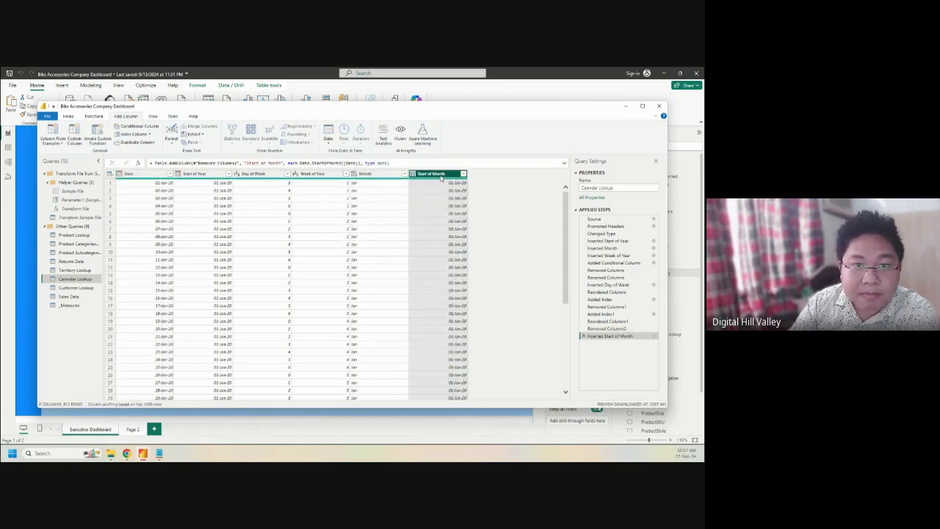
pyautogui.moveTo(440, 182); pyautogui.dragTo(227, 183)
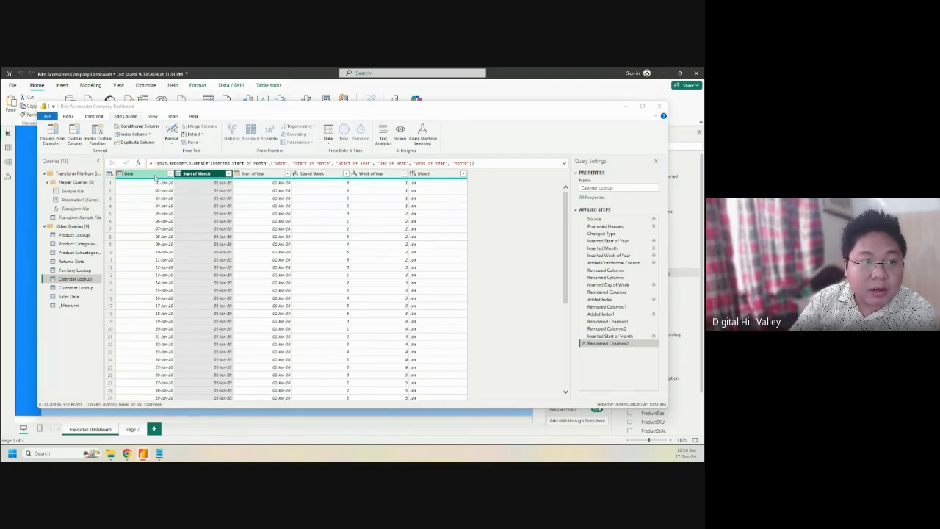
# Step: Add another Week of Year column based on the Date column and place it directly after Start of Year
pyautogui.click(160, 174)
pyautogui.click(328, 139)
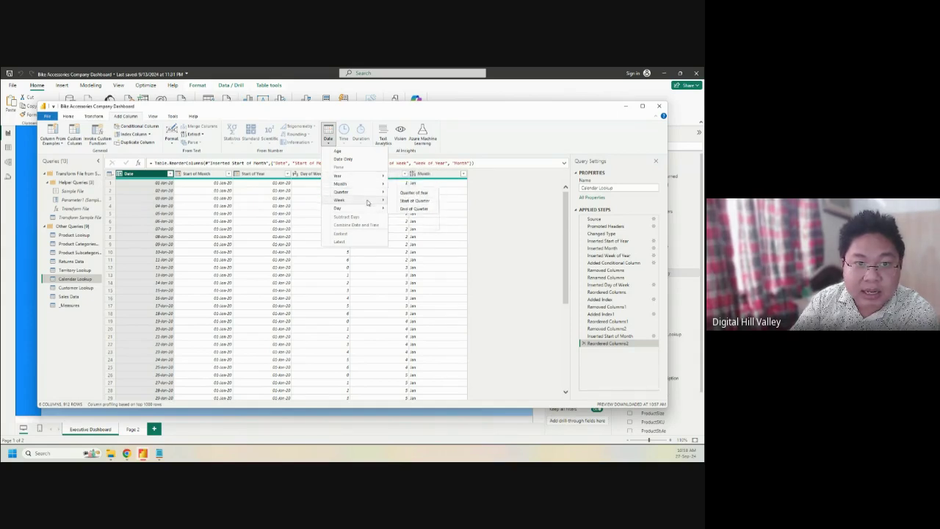
pyautogui.click(409, 201)
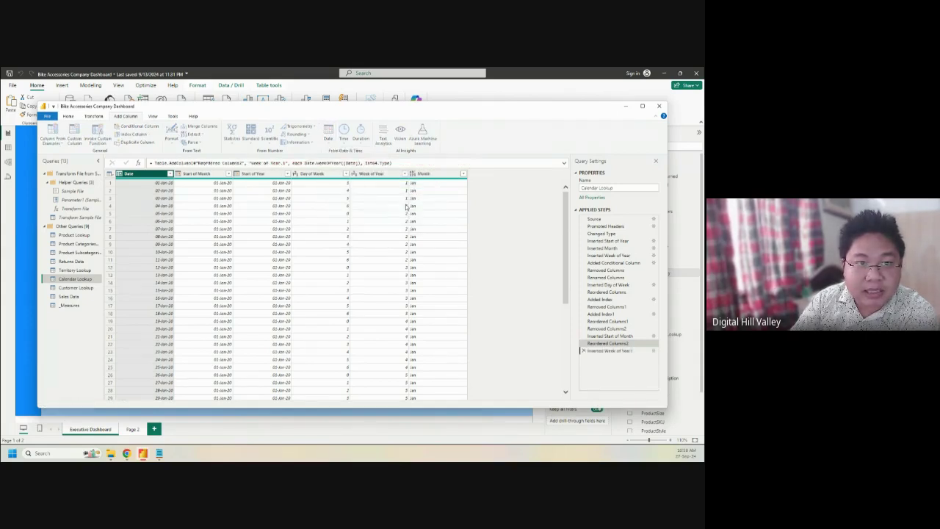
pyautogui.doubleClick(495, 174)
pyautogui.moveTo(486, 175); pyautogui.dragTo(330, 168)
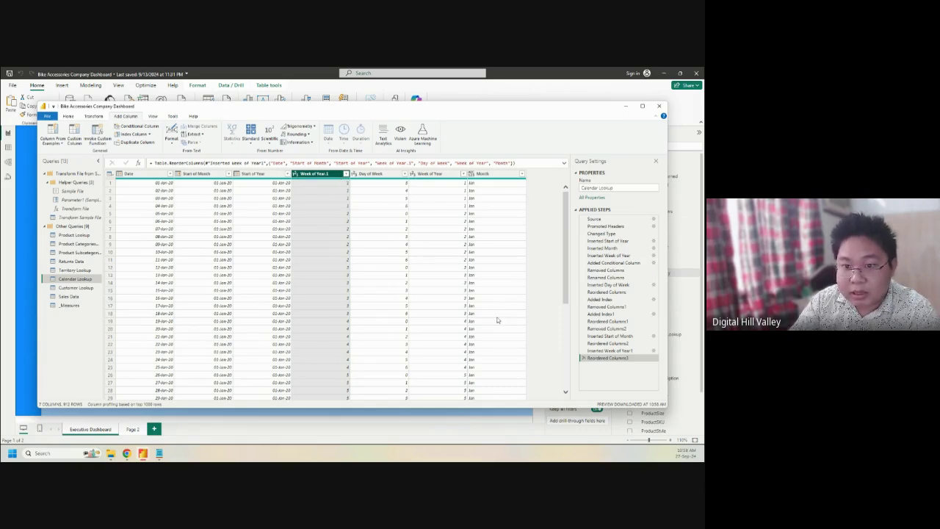
# Step: Delete the applied steps Reordered Columns3 and Inserted Week of Year1 from the Calendar Lookup query
pyautogui.click(583, 358)
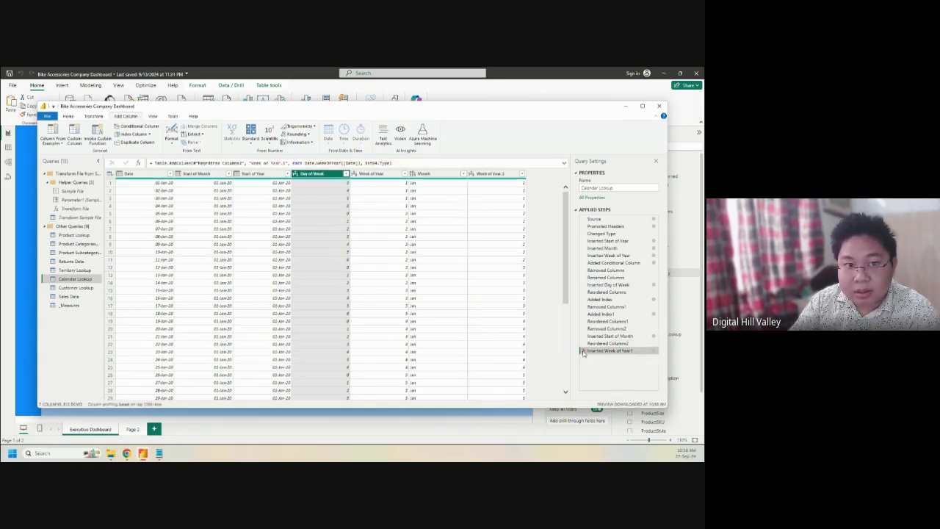
pyautogui.click(582, 350)
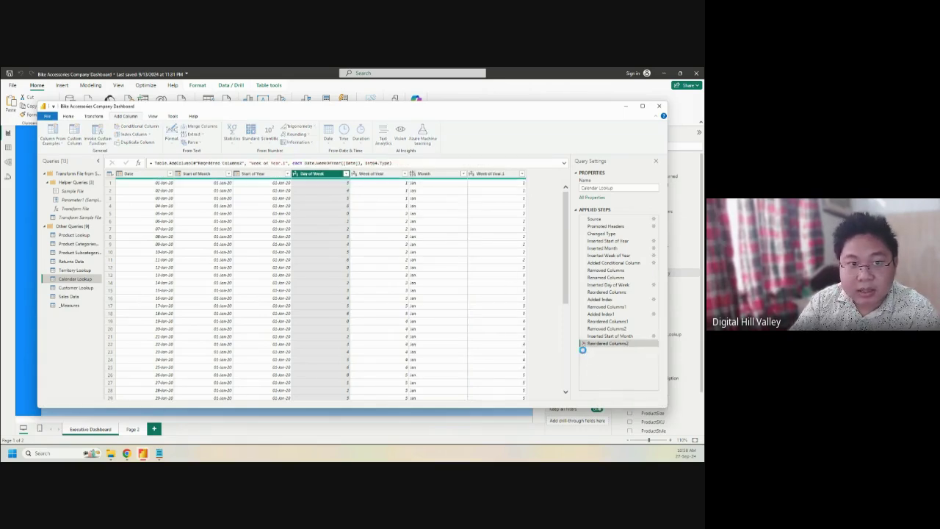
pyautogui.click(206, 176)
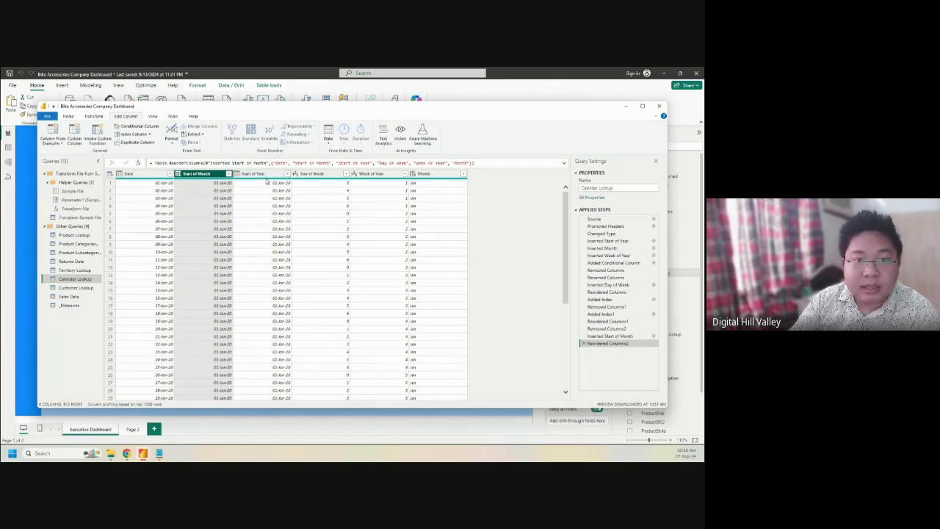
# Step: Add a Year column based on the Date column and place it directly after Date
pyautogui.click(140, 174)
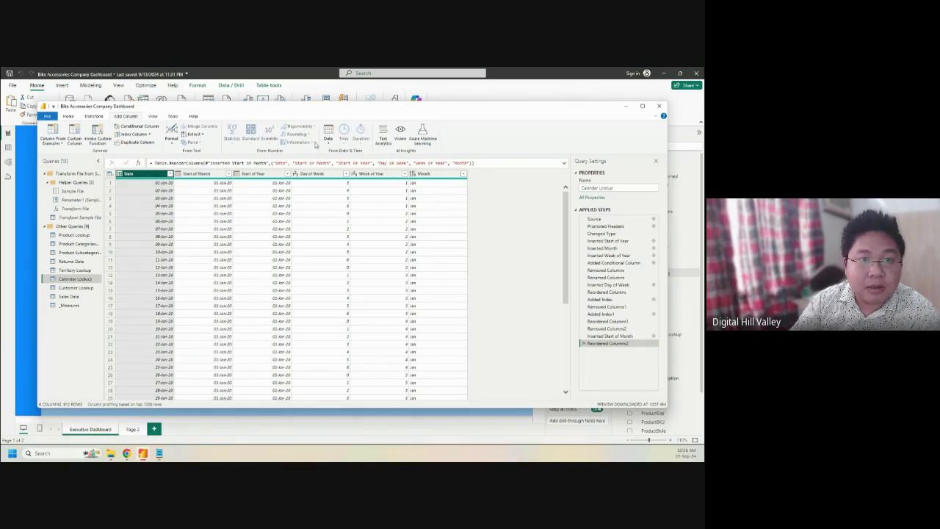
pyautogui.click(328, 137)
pyautogui.moveTo(339, 177)
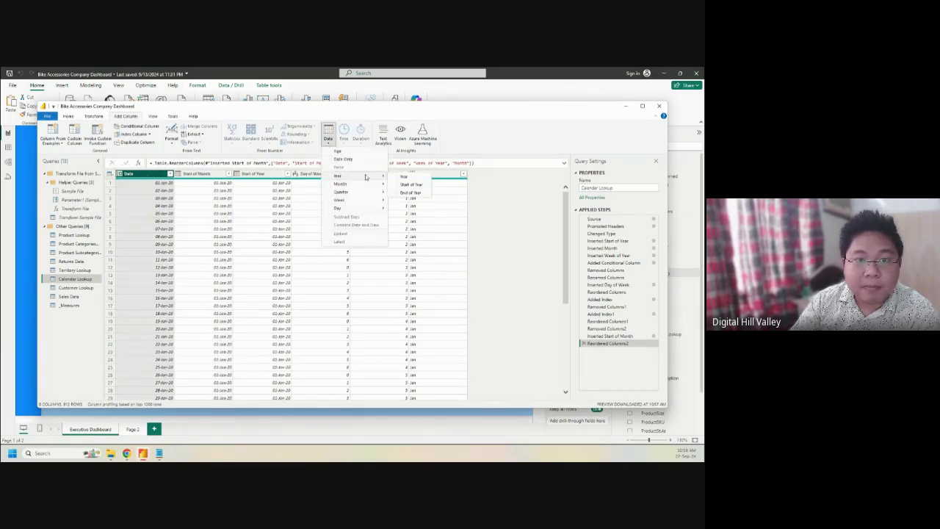
pyautogui.click(408, 178)
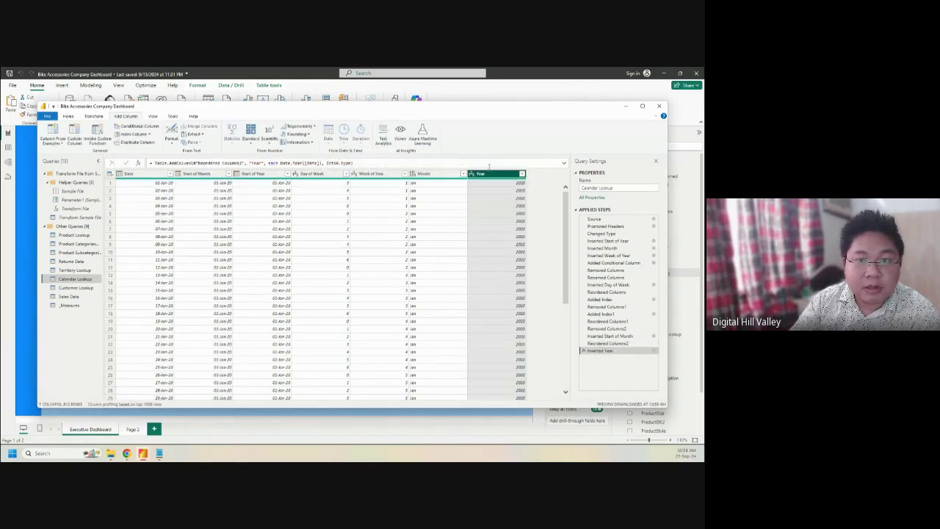
pyautogui.moveTo(493, 173); pyautogui.dragTo(204, 174)
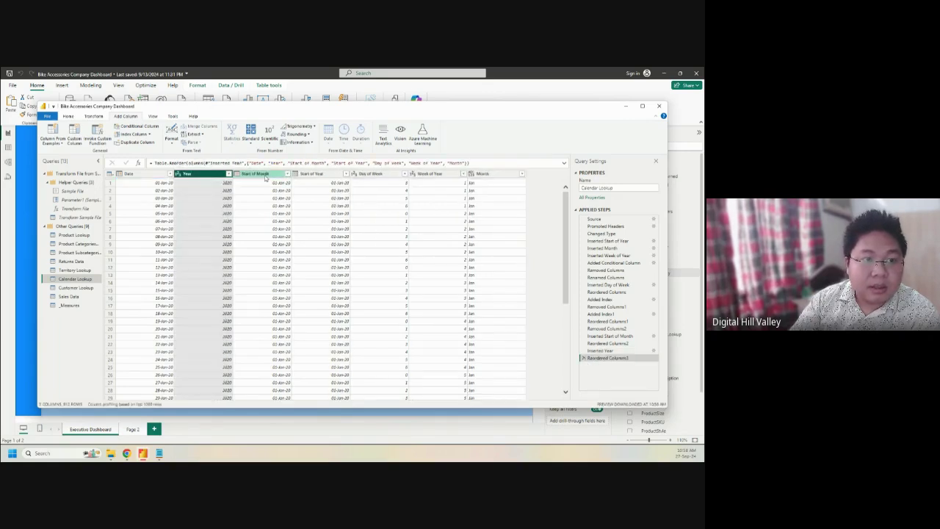
# Step: Remove the Start of Year column from the Calendar Lookup query
pyautogui.click(266, 176)
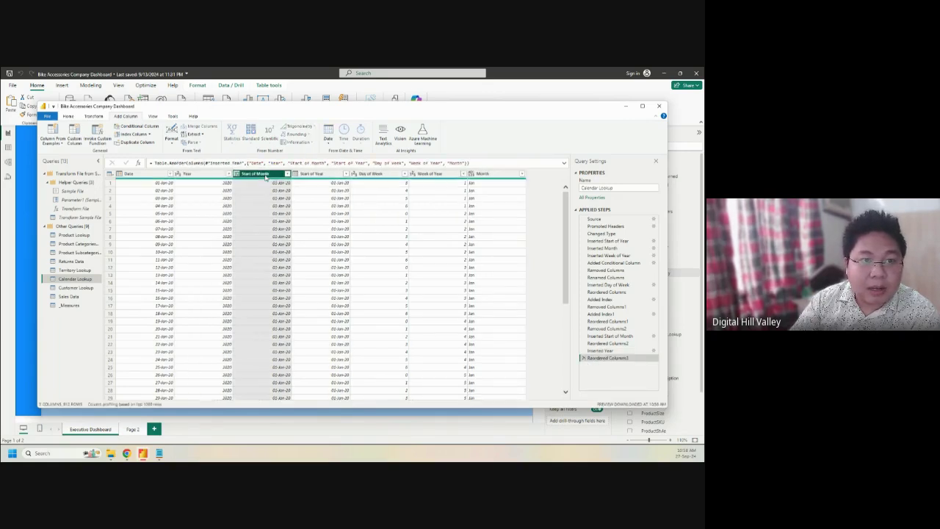
pyautogui.click(327, 176)
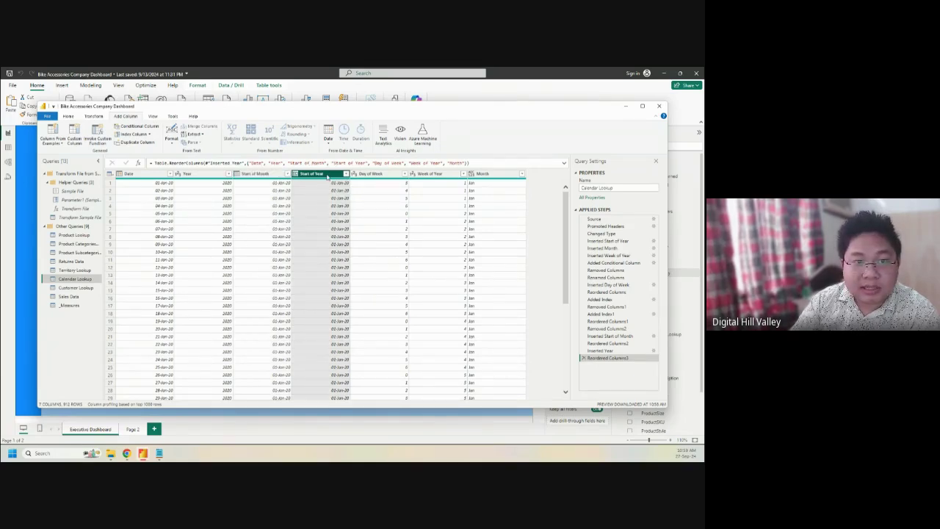
pyautogui.rightClick(328, 176)
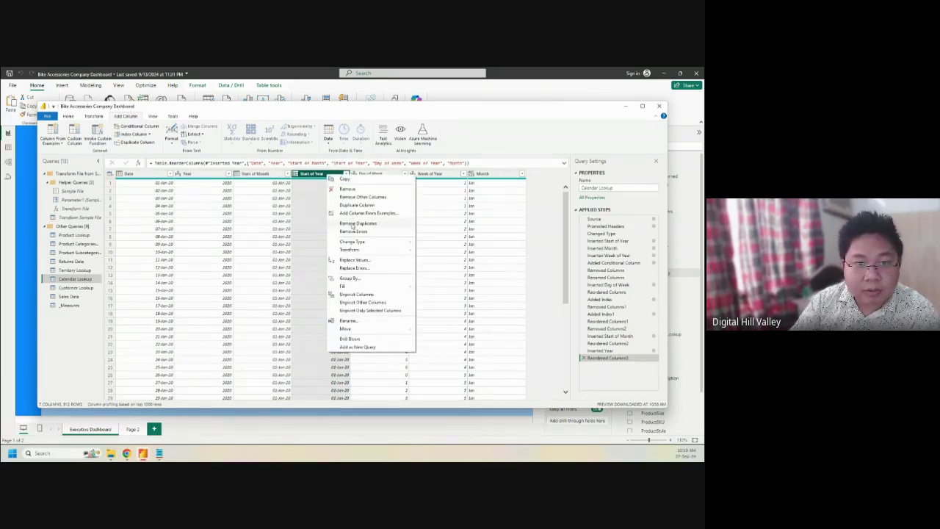
pyautogui.click(346, 189)
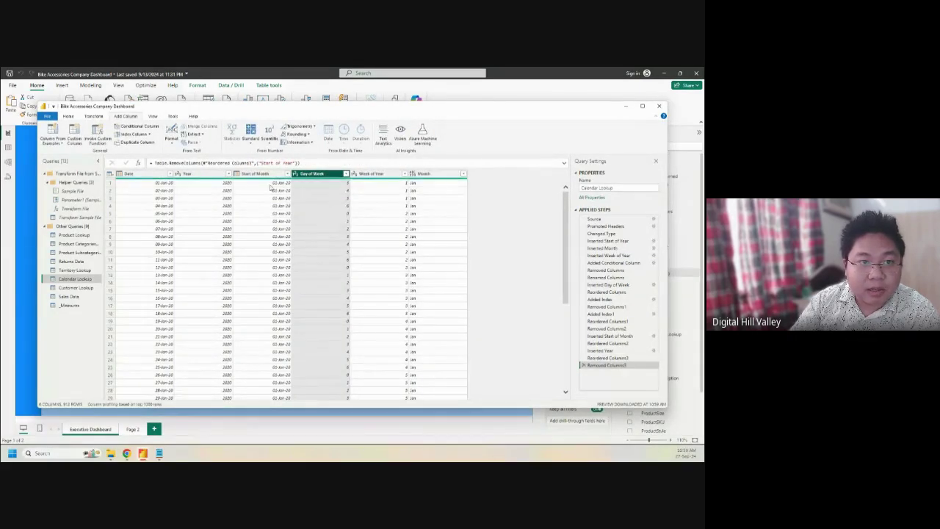
# Step: Try adding a Start of Week column based on the Start of Month column, and remove it again
pyautogui.click(197, 175)
pyautogui.click(252, 175)
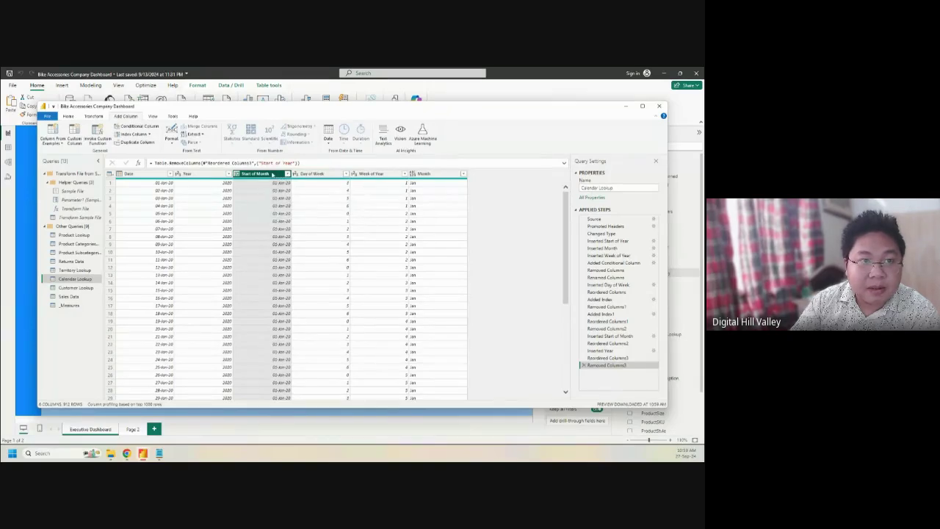
pyautogui.click(328, 135)
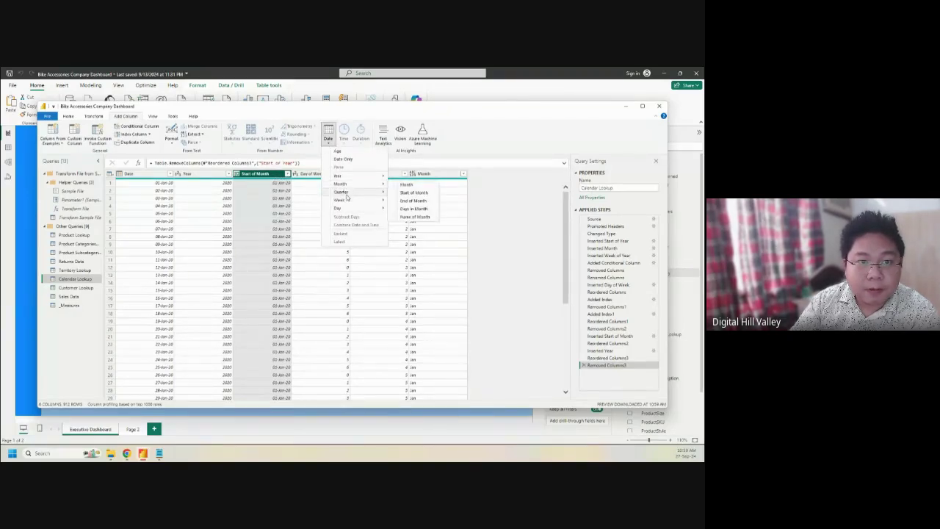
pyautogui.moveTo(348, 200)
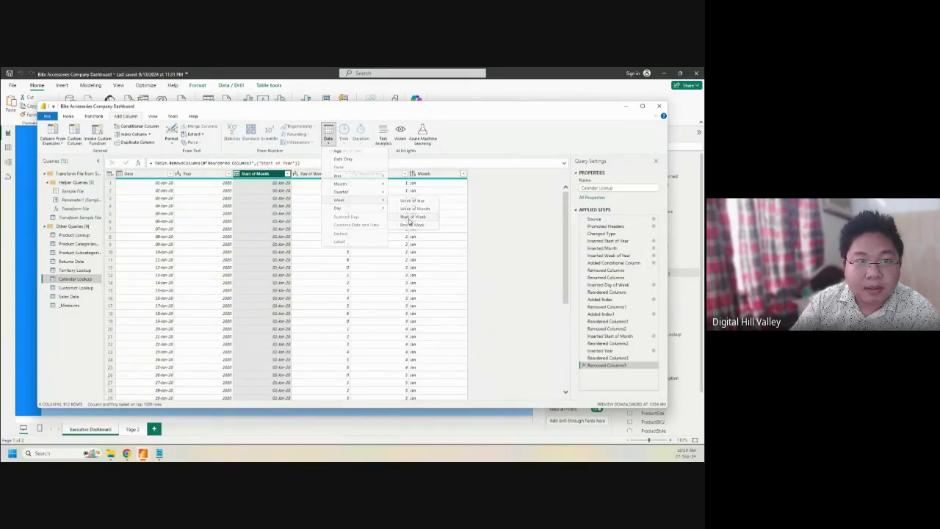
pyautogui.click(412, 217)
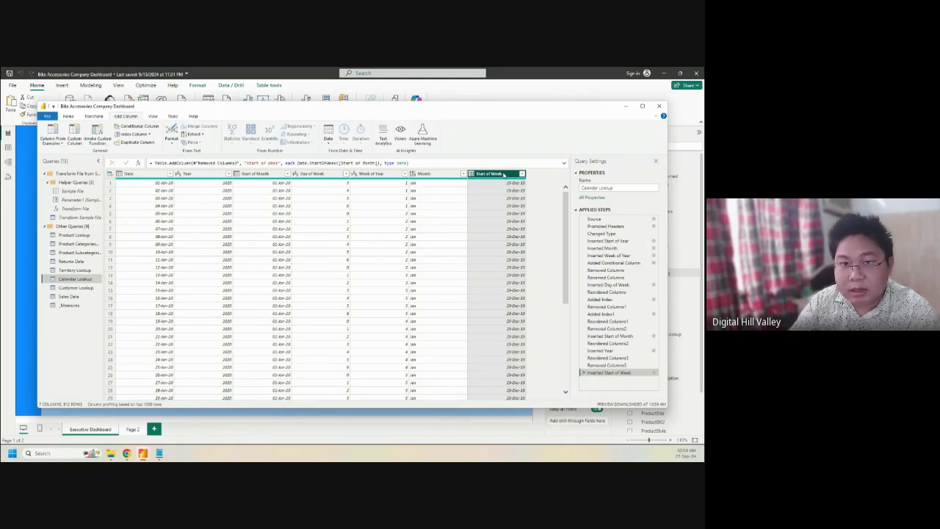
pyautogui.press('Delete')
# Step: Add a Start of Week column based on the Date column and place it directly after Start of Month
pyautogui.click(128, 174)
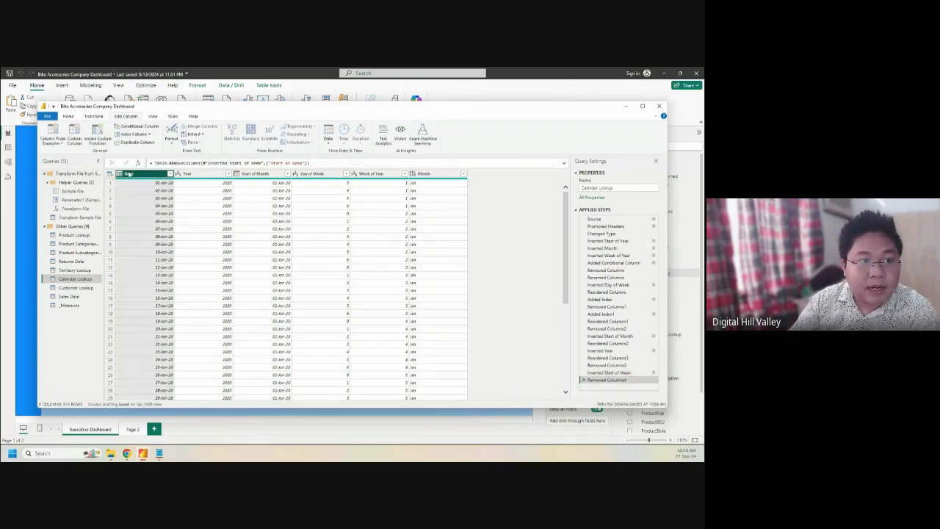
pyautogui.click(328, 136)
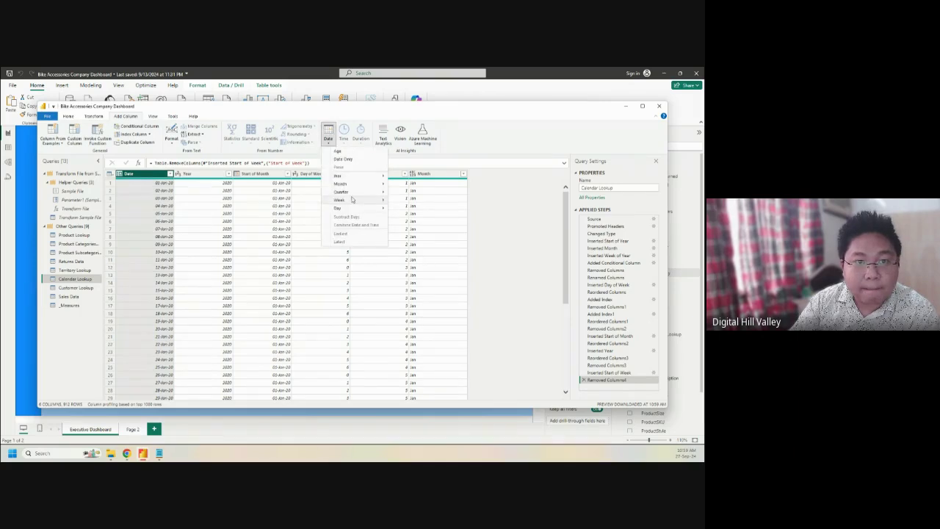
pyautogui.moveTo(357, 200)
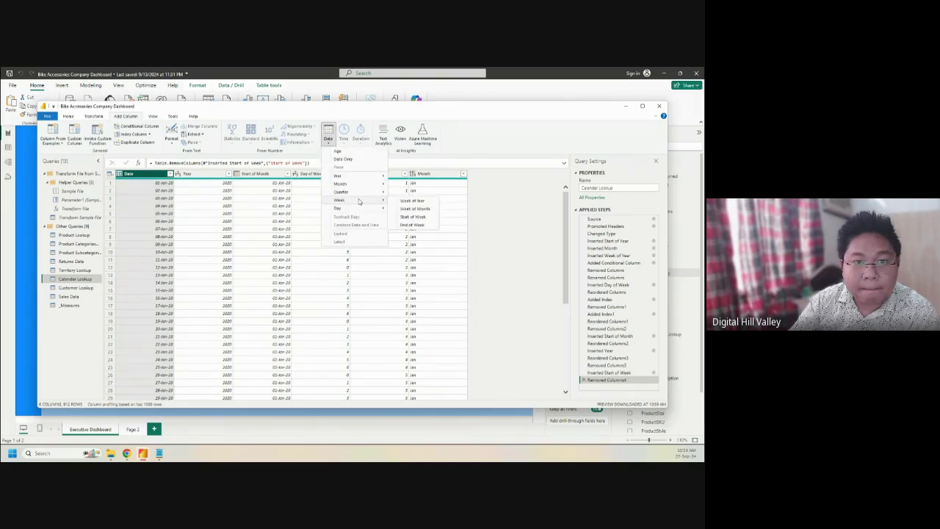
pyautogui.click(414, 220)
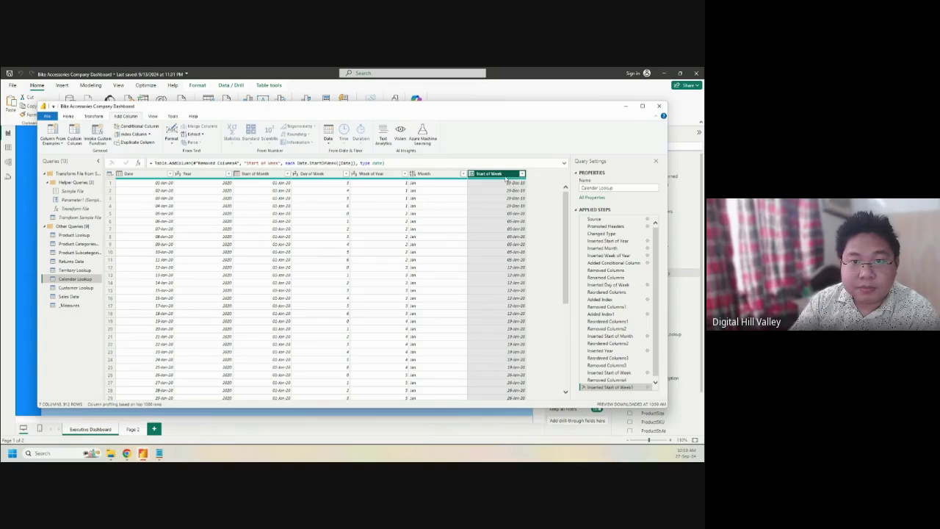
pyautogui.moveTo(505, 178); pyautogui.dragTo(340, 179)
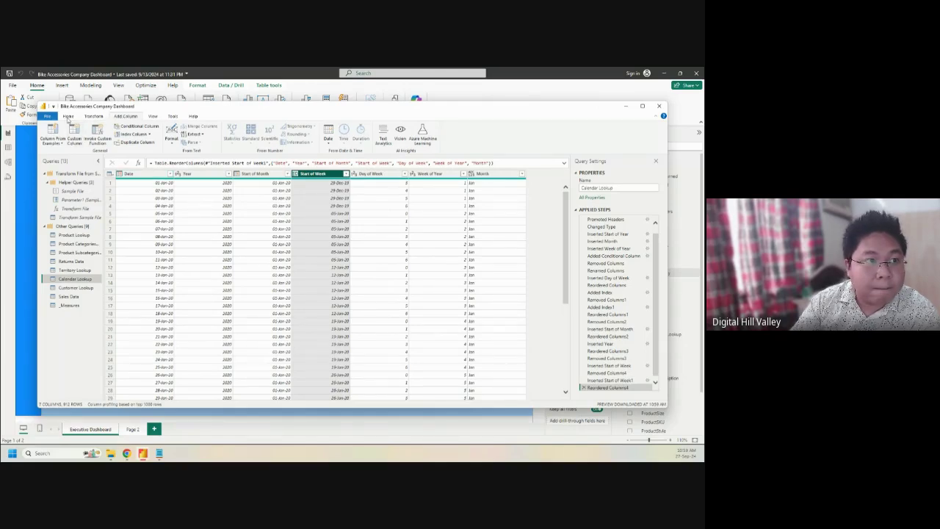
# Step: Close the Power Query Editor and apply the query changes to the report
pyautogui.click(50, 117)
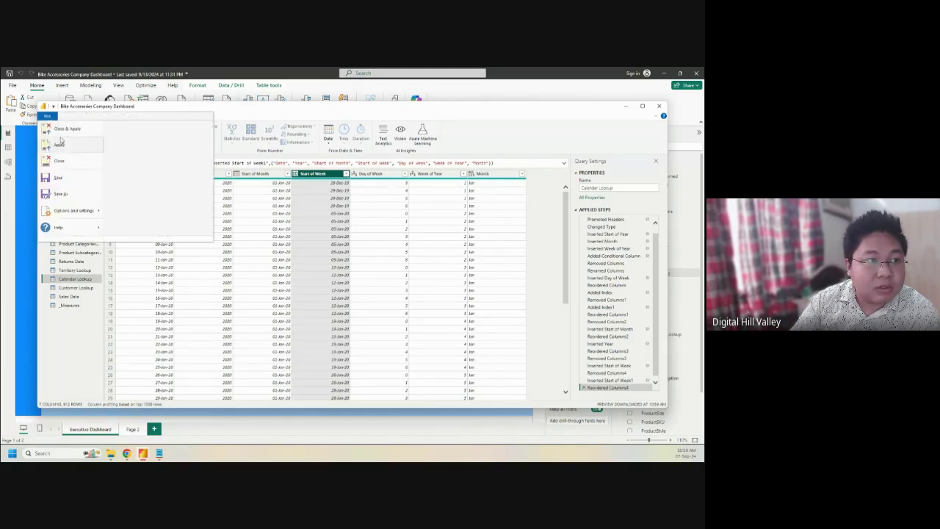
pyautogui.click(67, 129)
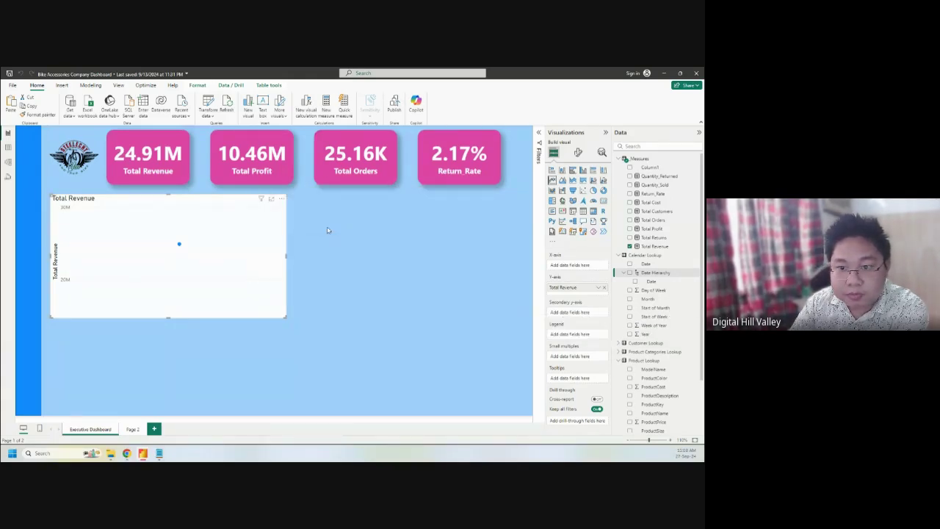
pyautogui.click(667, 287)
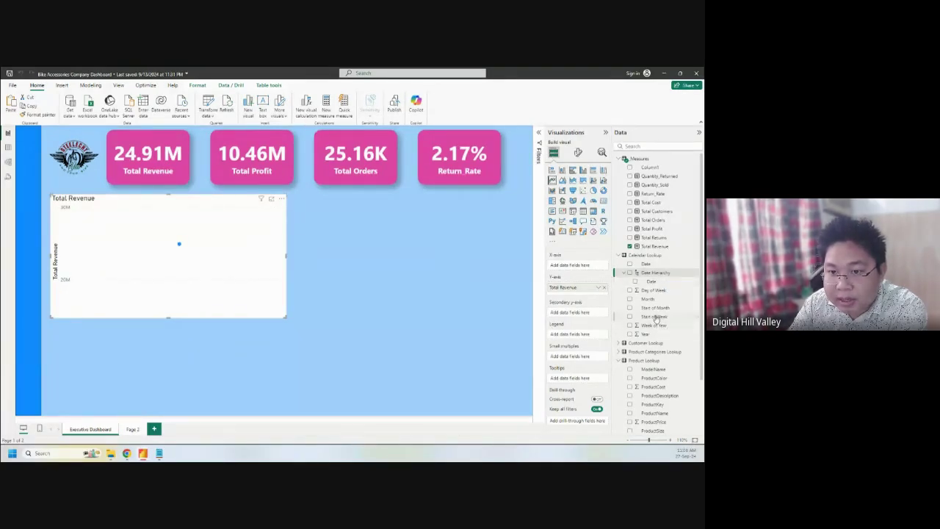
# Step: Add the Year field of Calendar Lookup to the Date Hierarchy
pyautogui.moveTo(649, 300); pyautogui.dragTo(696, 334)
pyautogui.rightClick(696, 334)
pyautogui.moveTo(668, 326)
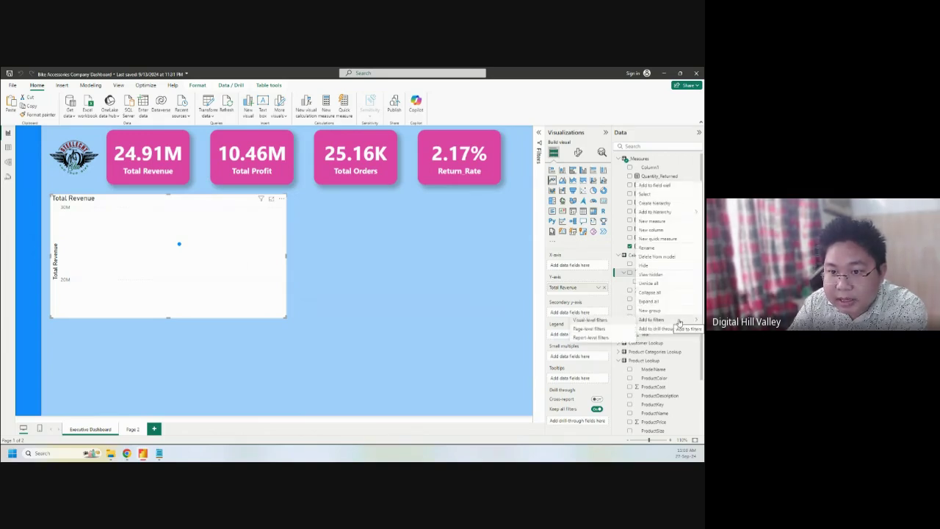
pyautogui.moveTo(659, 213)
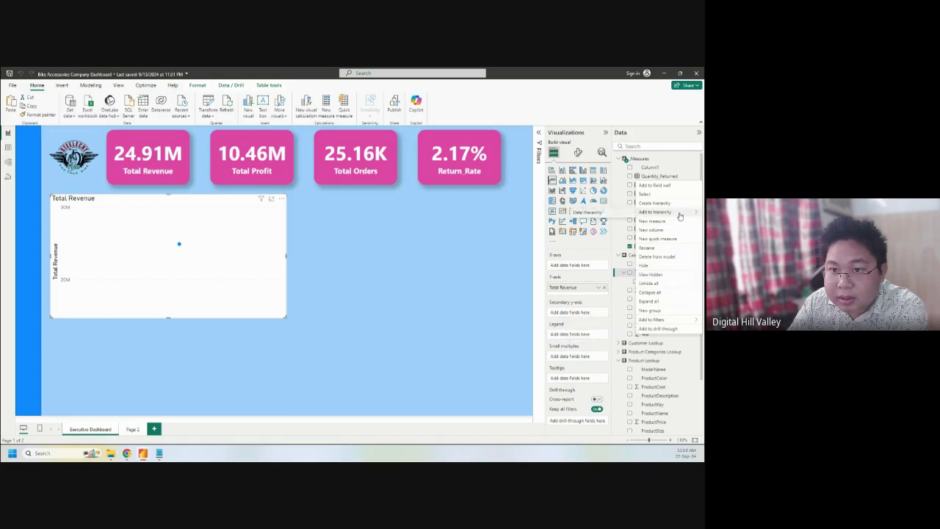
pyautogui.click(610, 214)
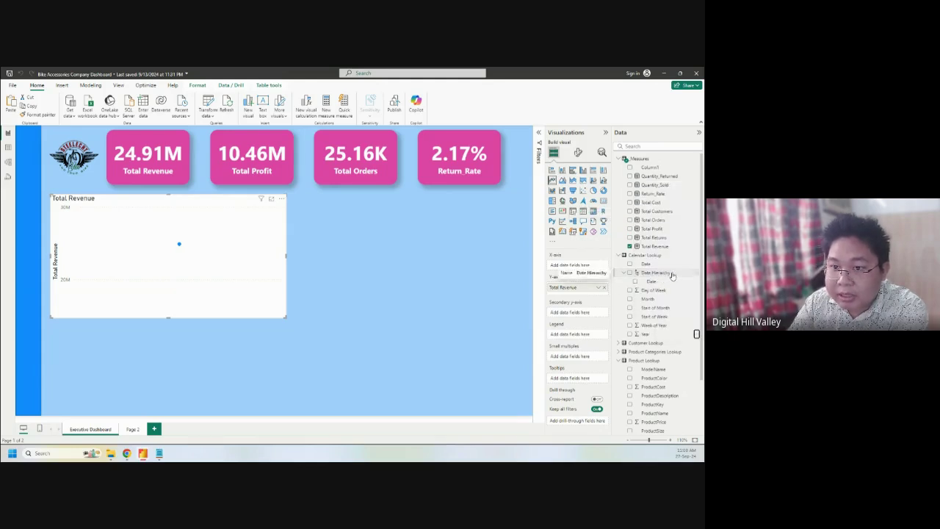
pyautogui.click(697, 335)
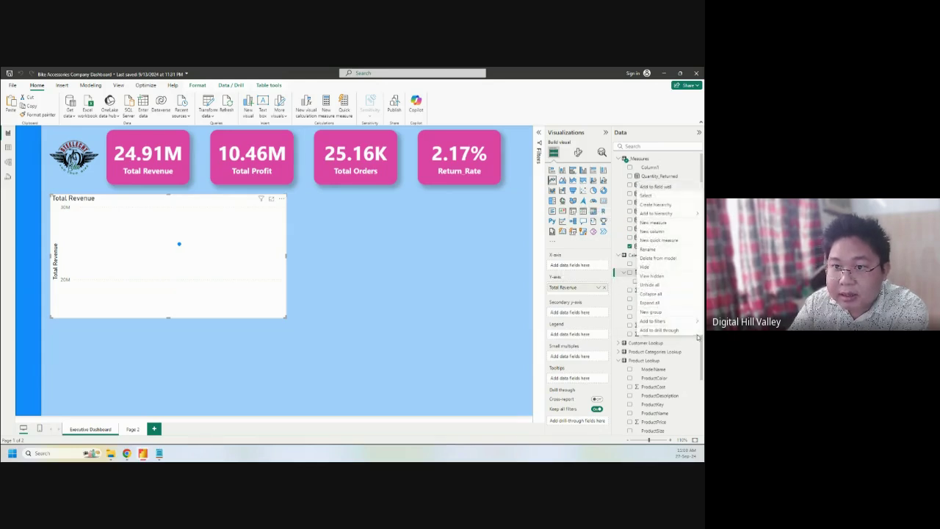
pyautogui.moveTo(655, 213)
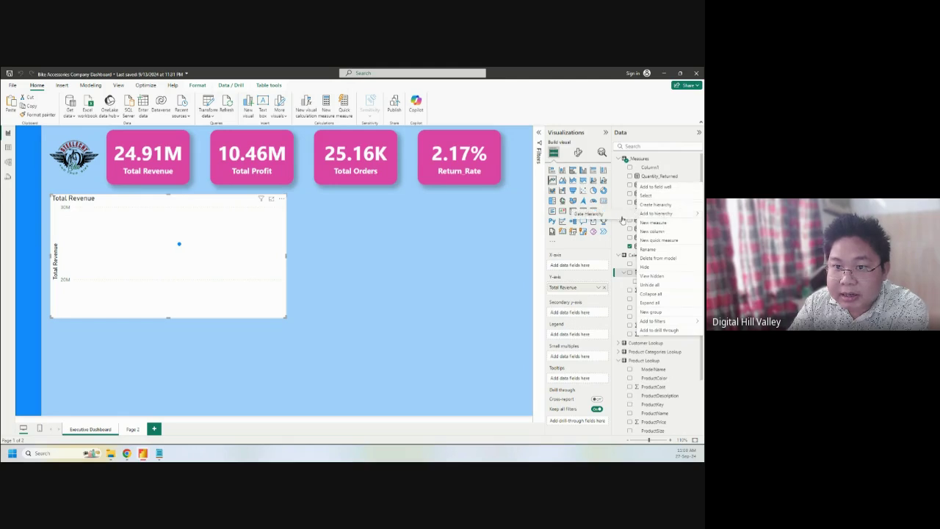
pyautogui.click(618, 219)
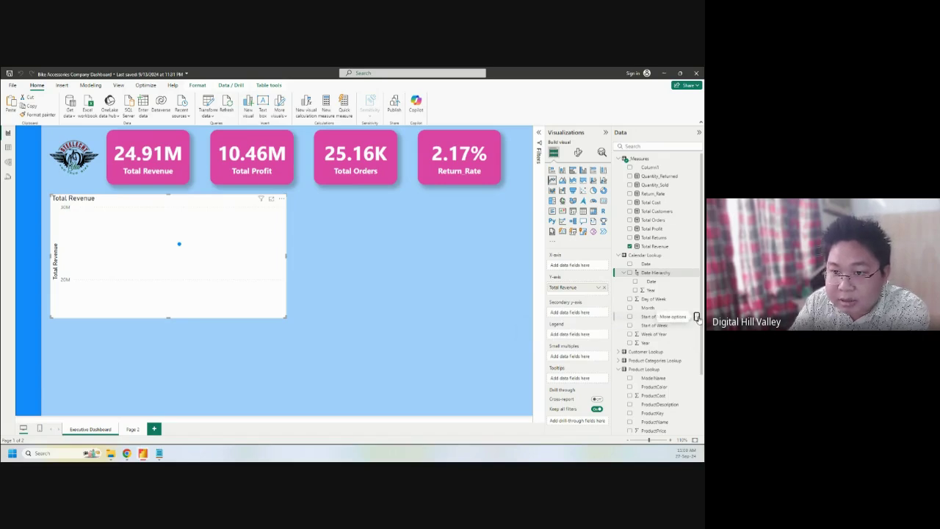
# Step: Add the Start of Month and Start of Week fields to the Date Hierarchy
pyautogui.rightClick(693, 317)
pyautogui.moveTo(668, 200)
pyautogui.click(590, 195)
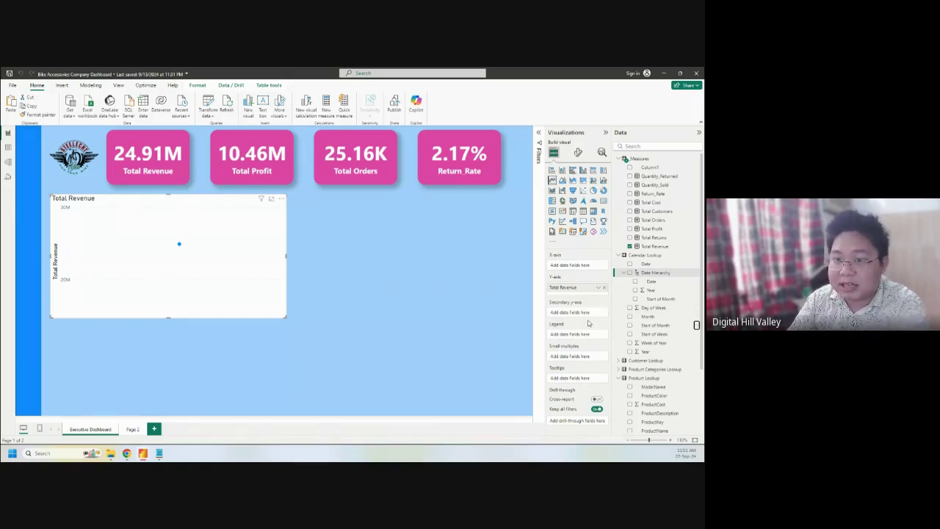
pyautogui.click(695, 336)
pyautogui.moveTo(678, 217)
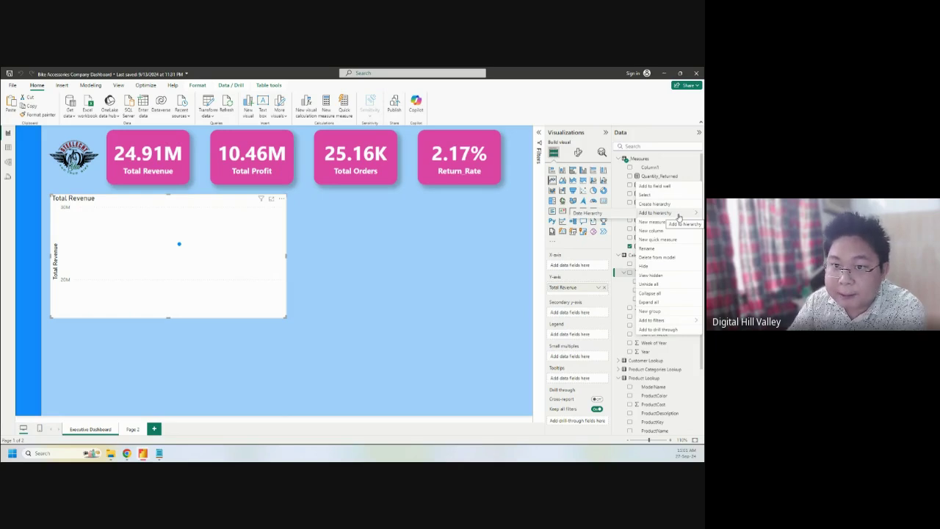
pyautogui.click(623, 214)
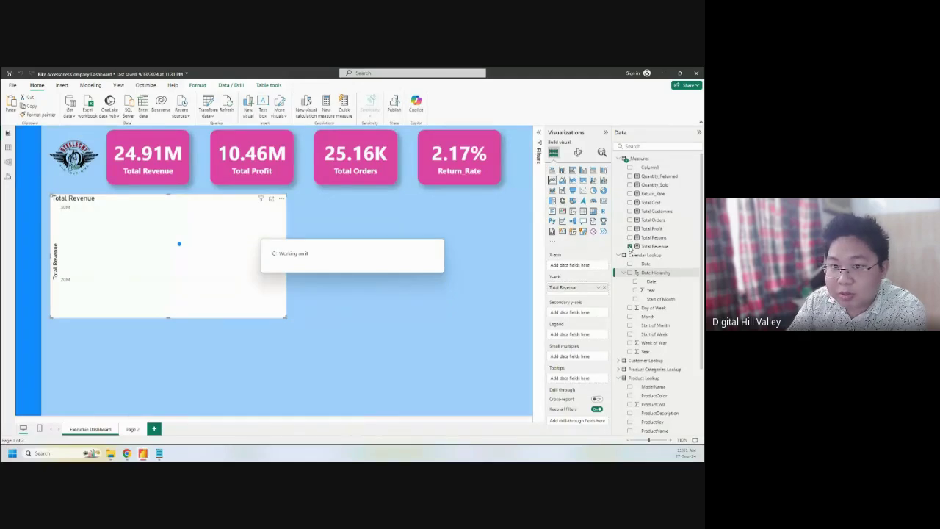
# Step: Delete the Date level from the Date Hierarchy and add the Date field back as its lowest level
pyautogui.click(697, 284)
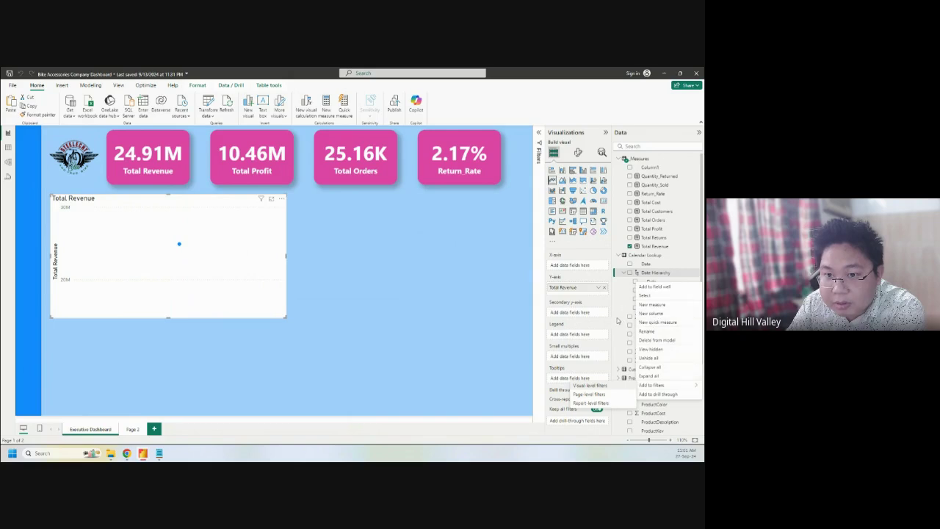
pyautogui.click(619, 317)
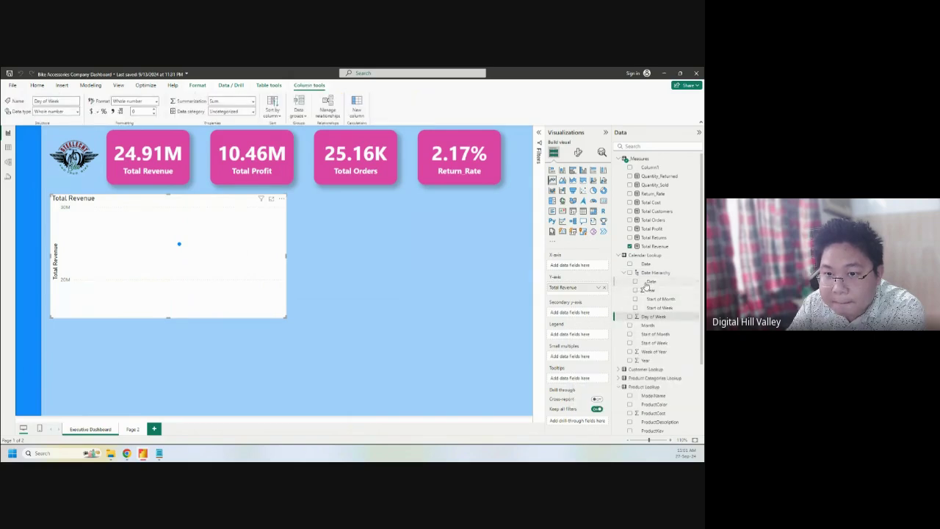
pyautogui.rightClick(698, 285)
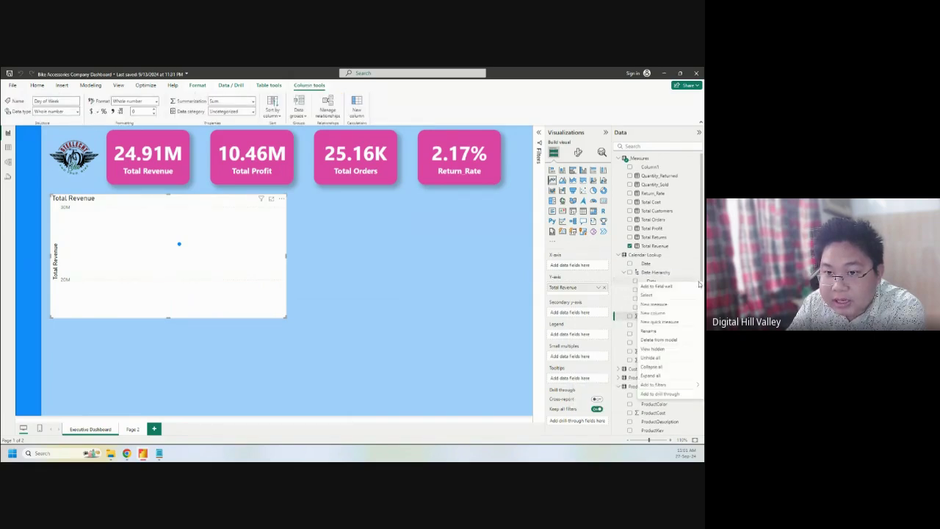
pyautogui.click(657, 340)
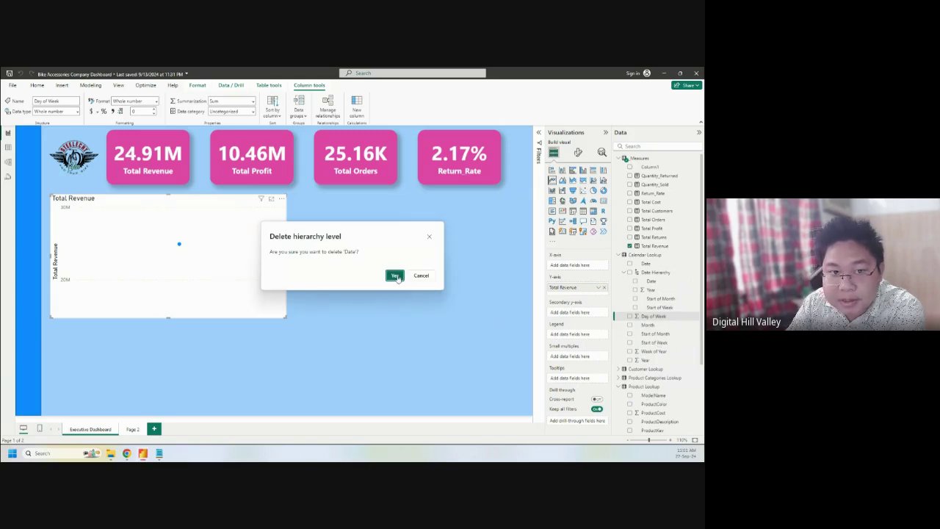
pyautogui.click(394, 275)
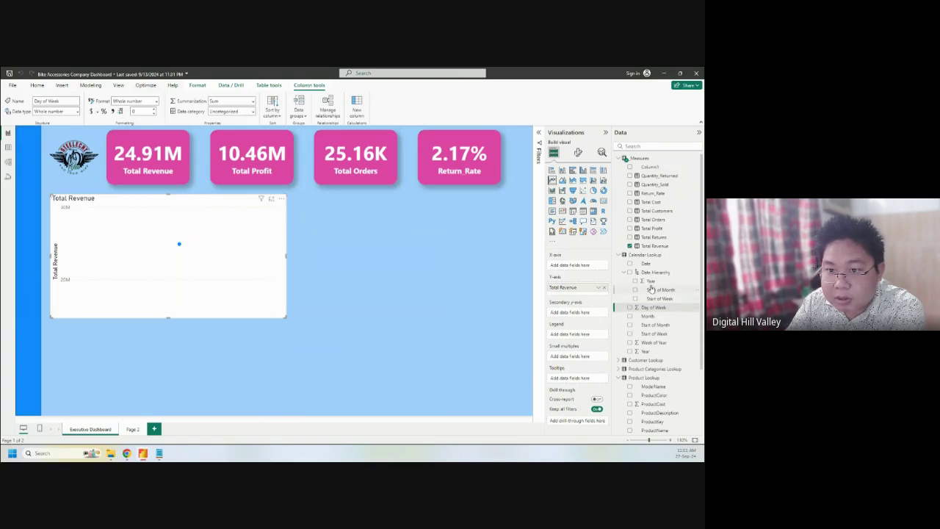
pyautogui.click(695, 263)
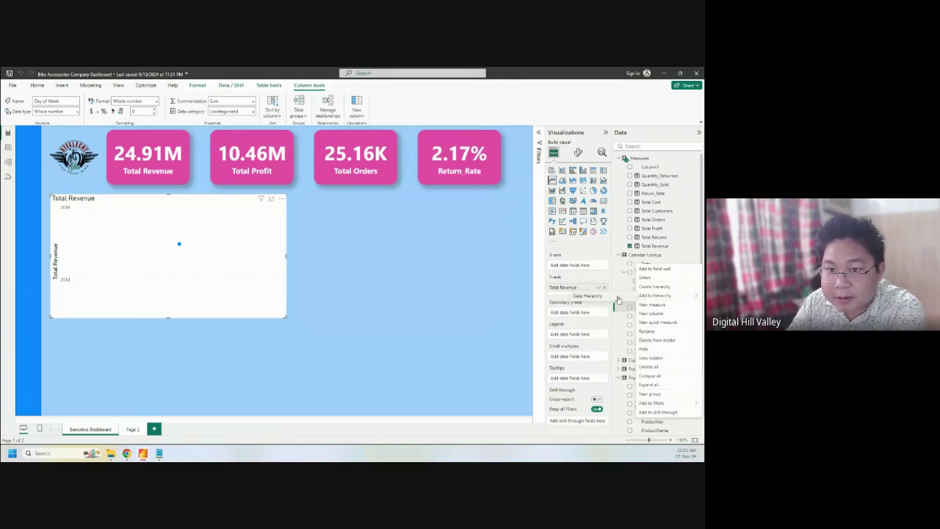
pyautogui.click(618, 299)
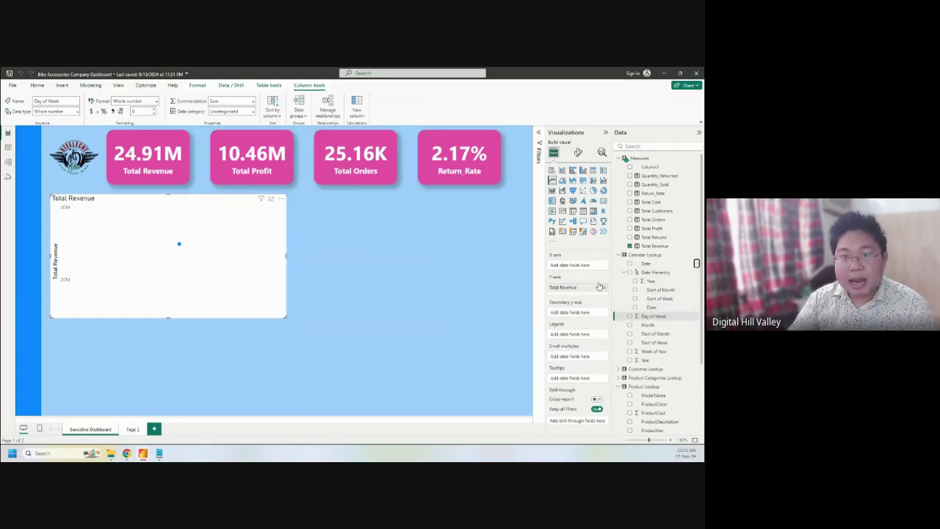
# Step: Use the Date Hierarchy with all its levels as the x-axis of the Total Revenue line chart
pyautogui.moveTo(656, 274); pyautogui.dragTo(582, 267)
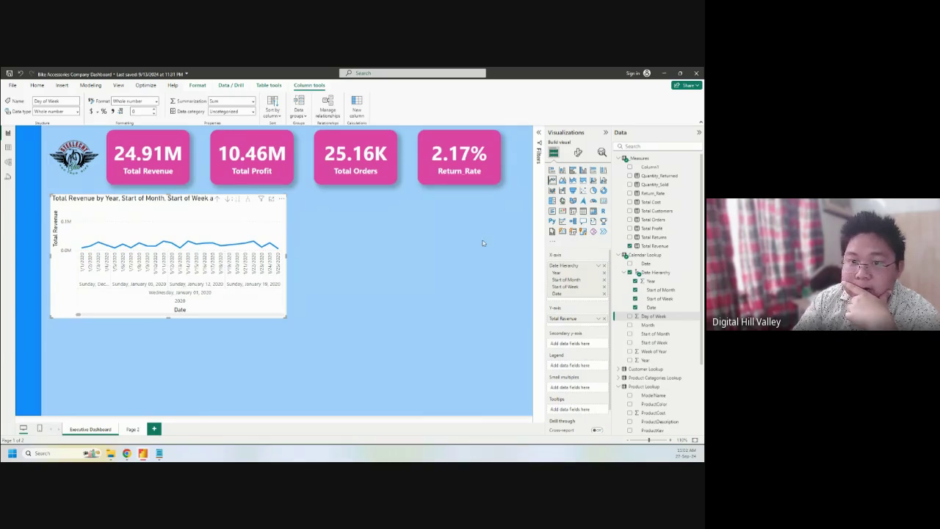
pyautogui.click(539, 163)
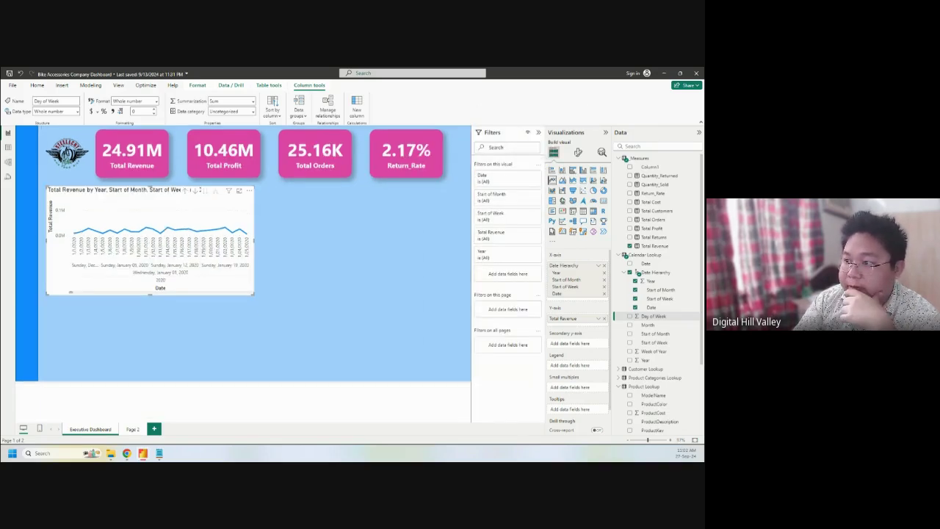
pyautogui.click(538, 132)
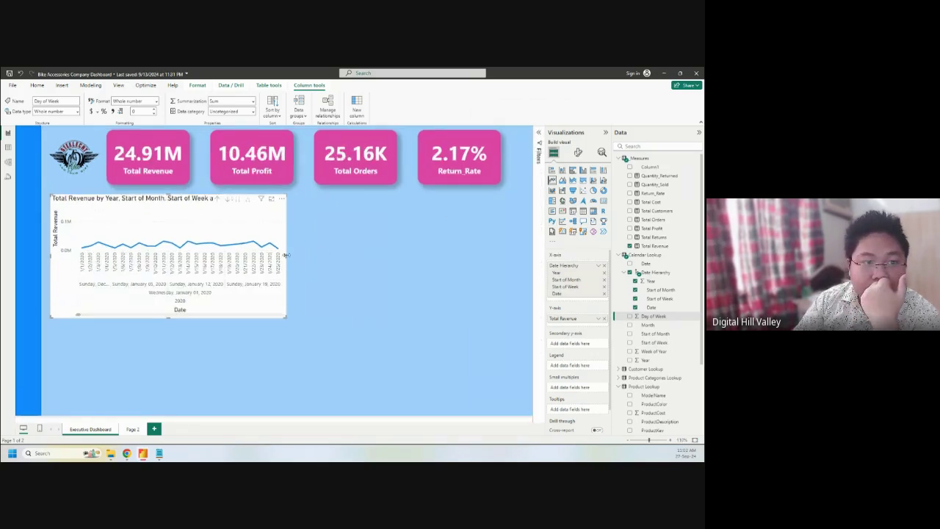
# Step: Widen the Total Revenue chart slightly and remove the Date level from its x-axis
pyautogui.moveTo(287, 254); pyautogui.dragTo(316, 258)
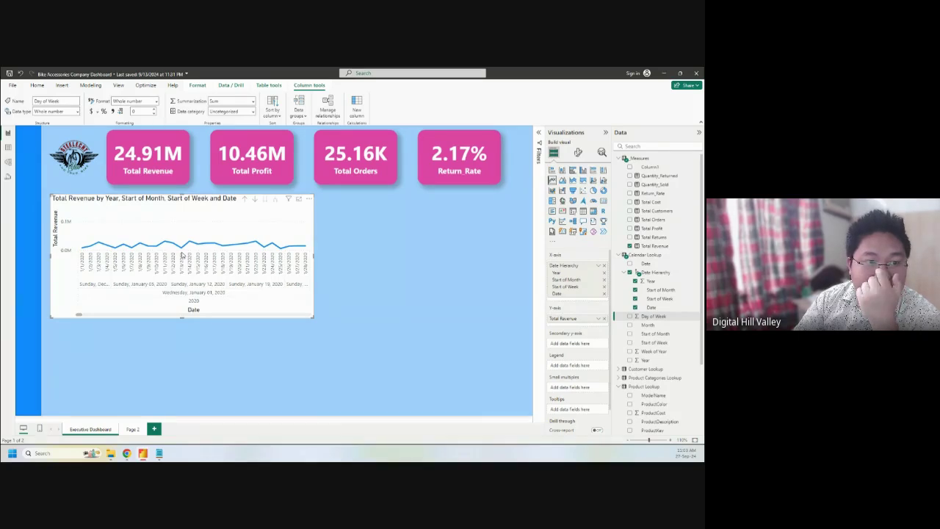
pyautogui.click(605, 294)
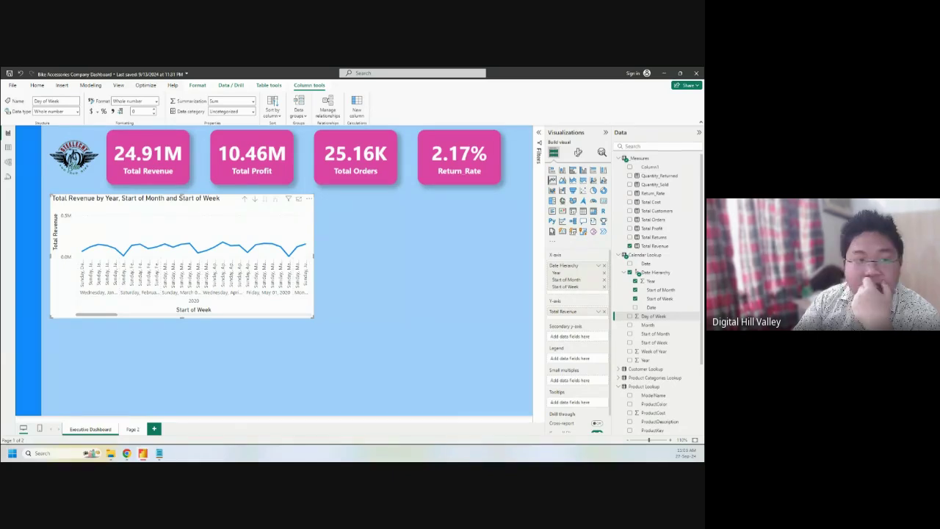
# Step: Set the Start of Month column of the Calendar Lookup table to the 14-Mar-01 (Short Date) format
pyautogui.click(8, 149)
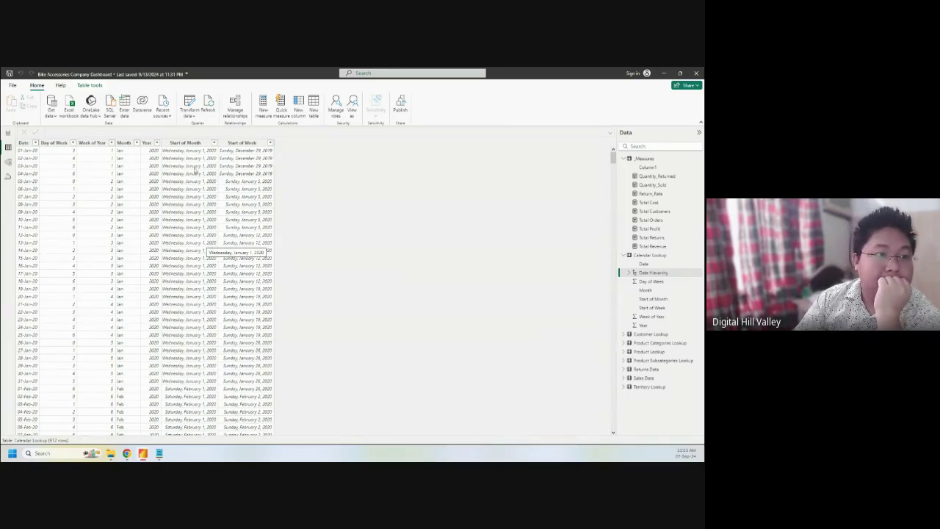
pyautogui.click(188, 144)
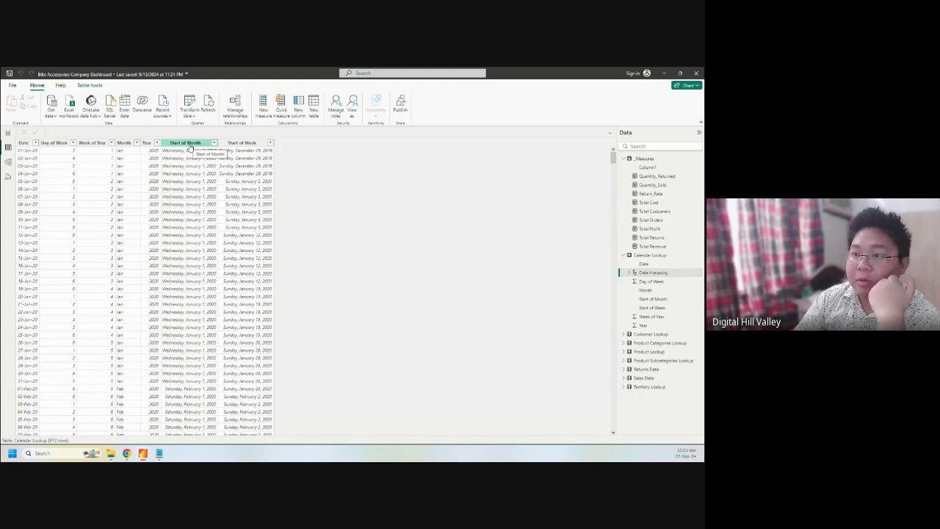
pyautogui.click(189, 145)
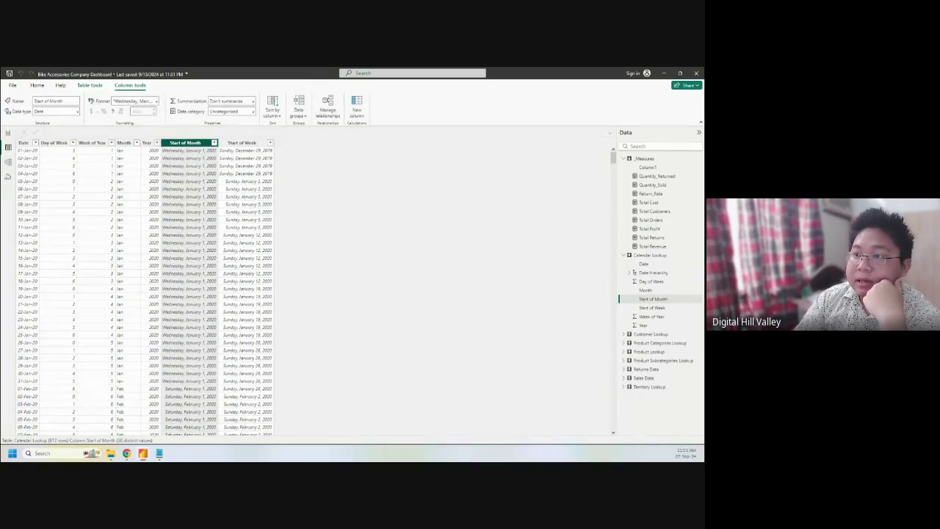
pyautogui.click(156, 104)
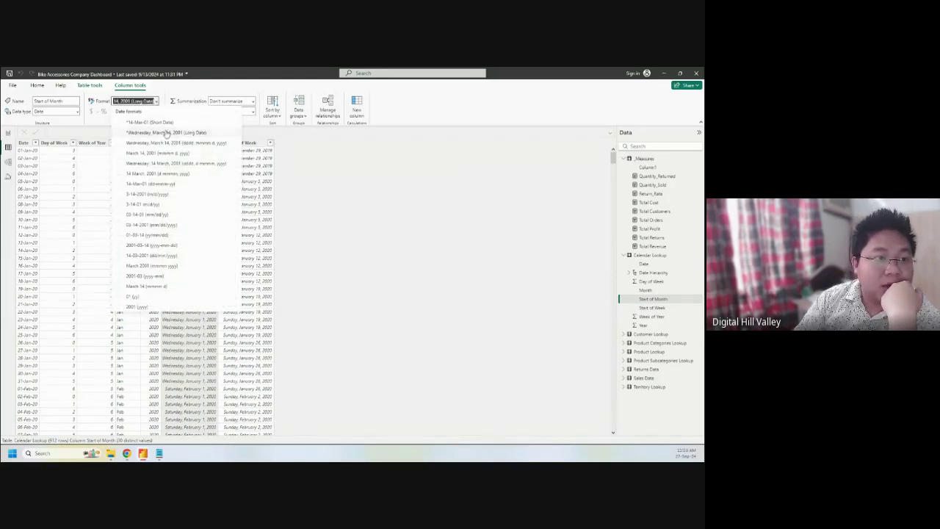
pyautogui.click(169, 133)
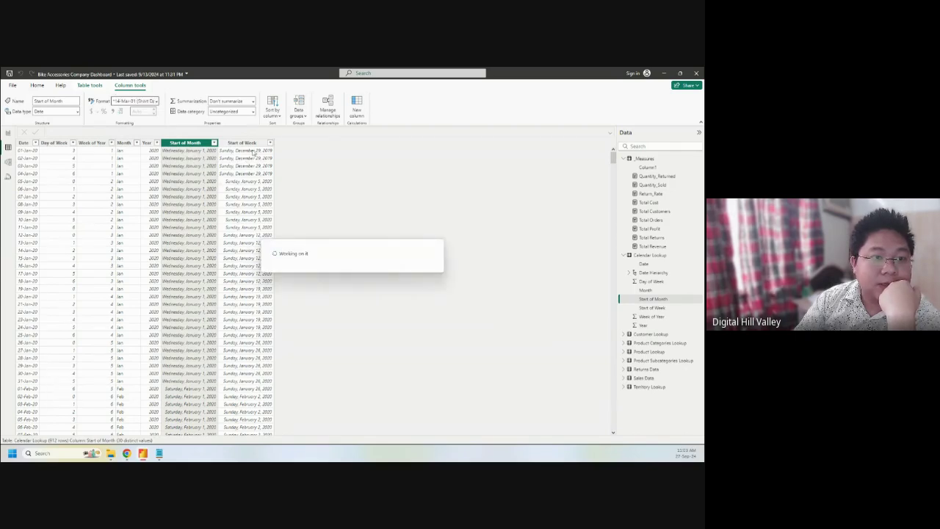
# Step: Set the Start of Week column of the Calendar Lookup table to the 14-Mar-01 (Short Date) format
pyautogui.click(232, 143)
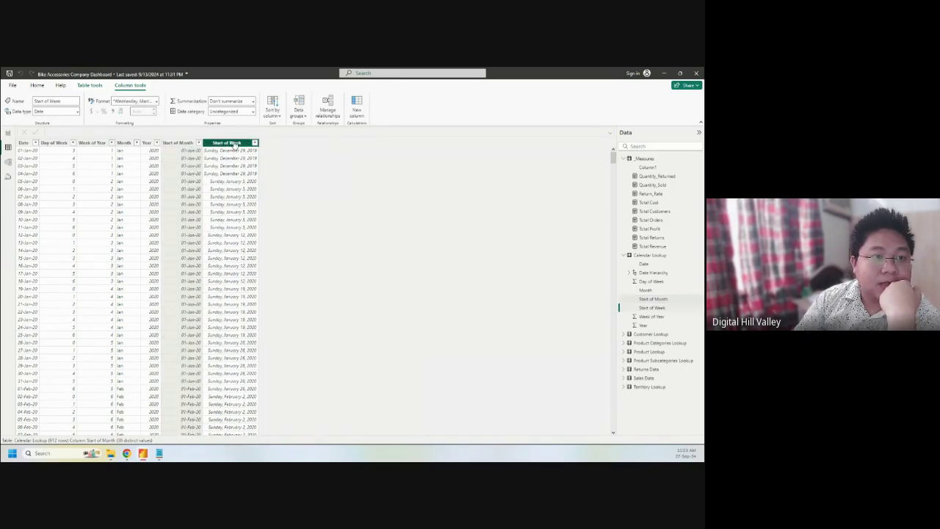
pyautogui.click(155, 103)
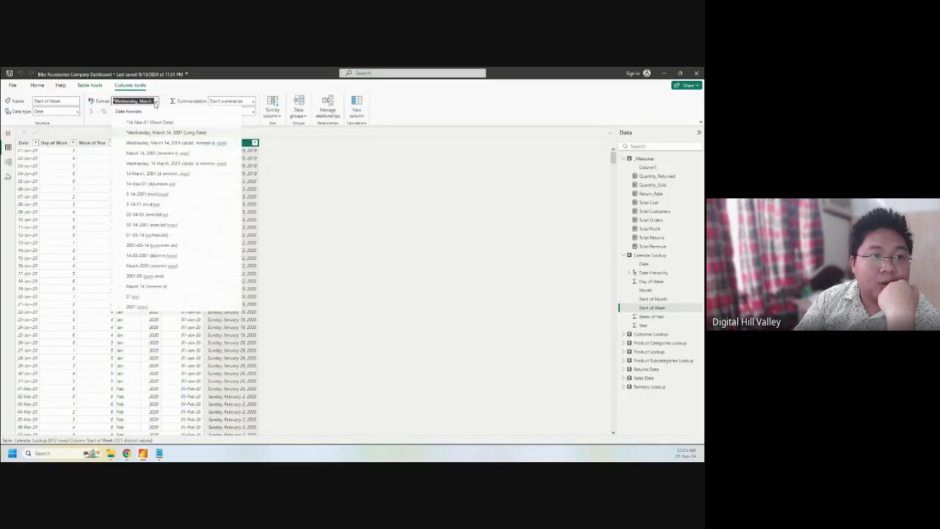
pyautogui.click(154, 122)
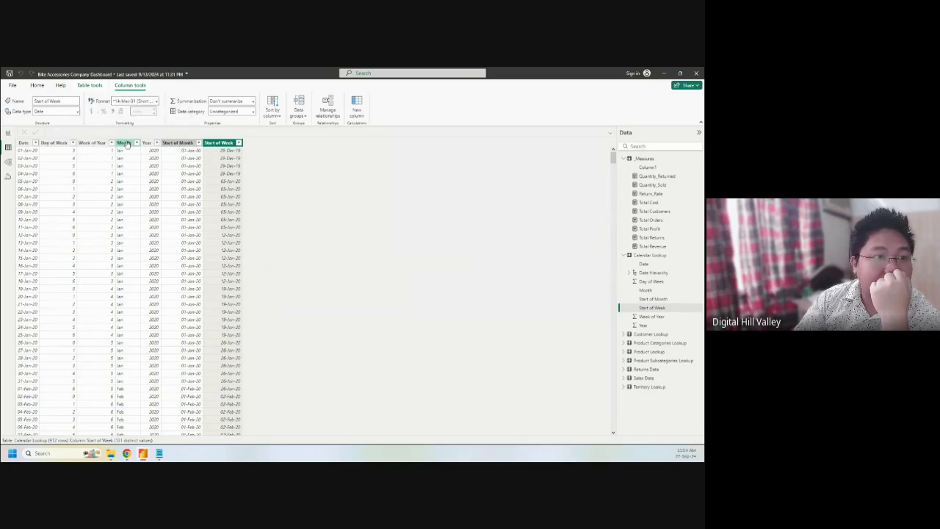
pyautogui.click(177, 143)
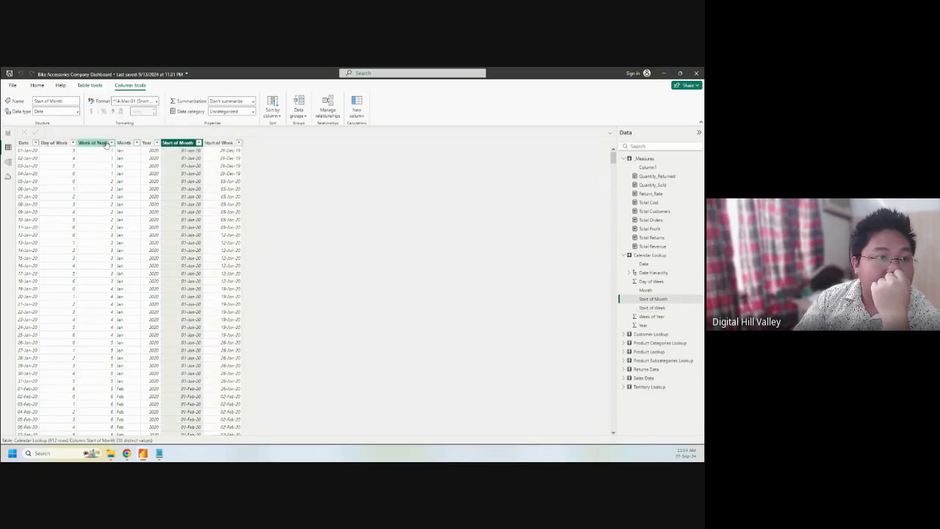
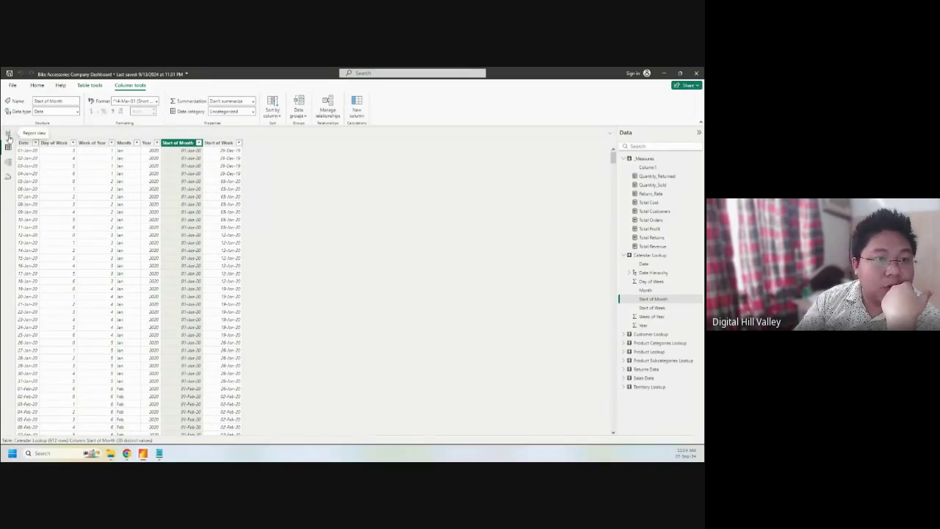
# Step: Return to the report and replace the chart's x-axis field with the complete Date Hierarchy, including the Date level
pyautogui.click(8, 135)
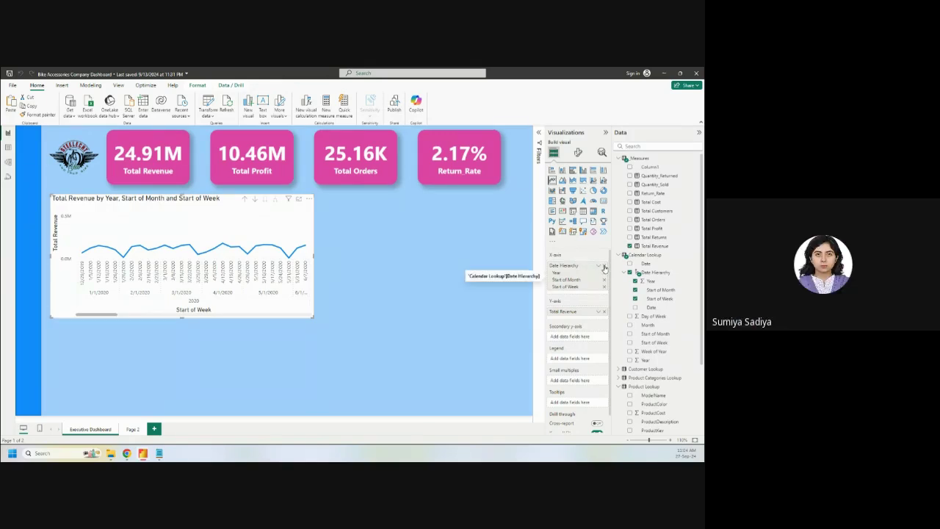
pyautogui.click(600, 268)
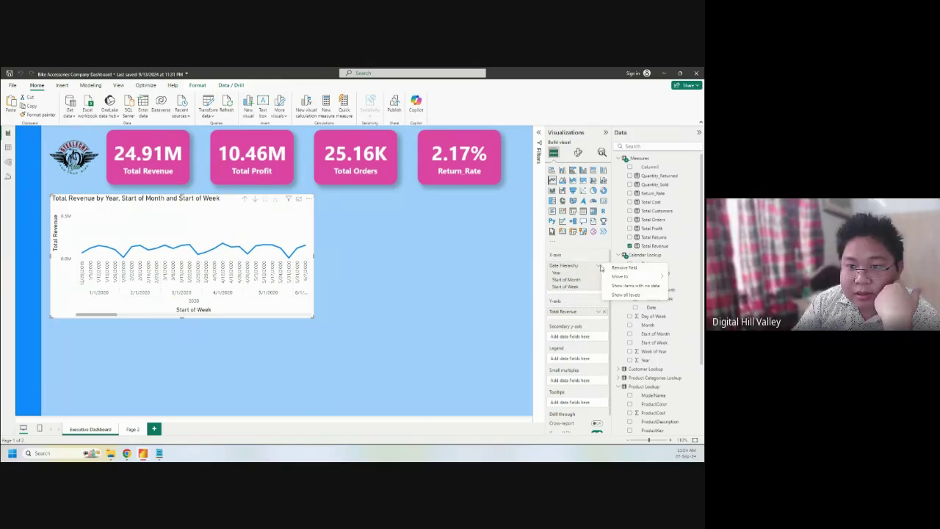
pyautogui.moveTo(589, 263); pyautogui.dragTo(467, 274)
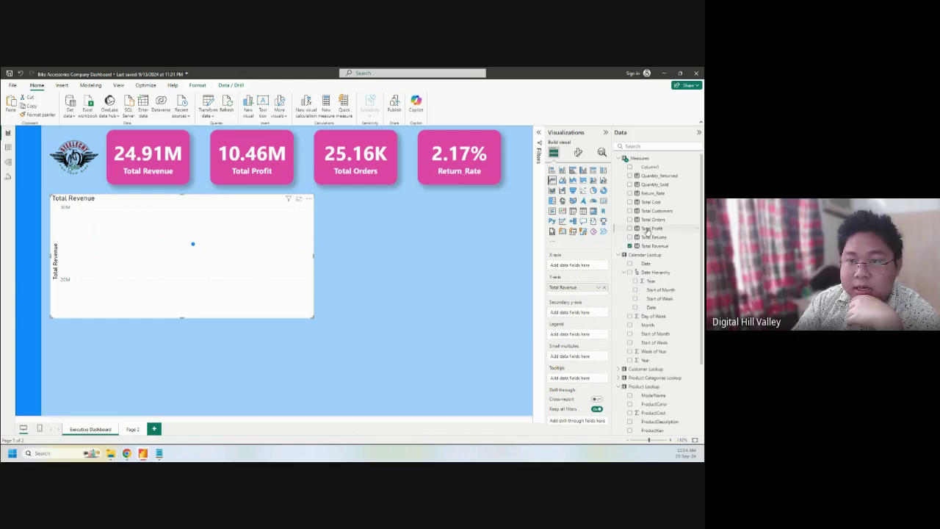
pyautogui.moveTo(650, 276); pyautogui.dragTo(586, 268)
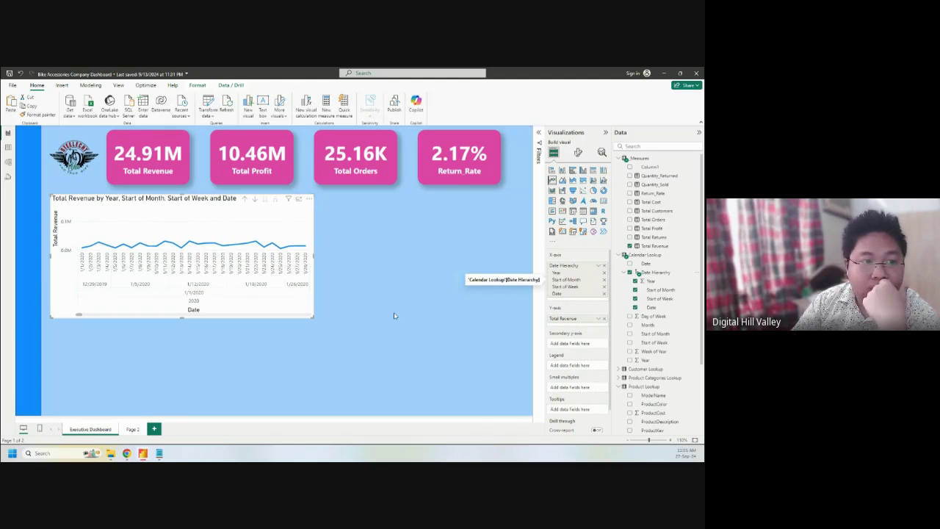
# Step: Drill the Total Revenue chart up to Year and expand it down to Start of Month with drill mode on
pyautogui.click(254, 201)
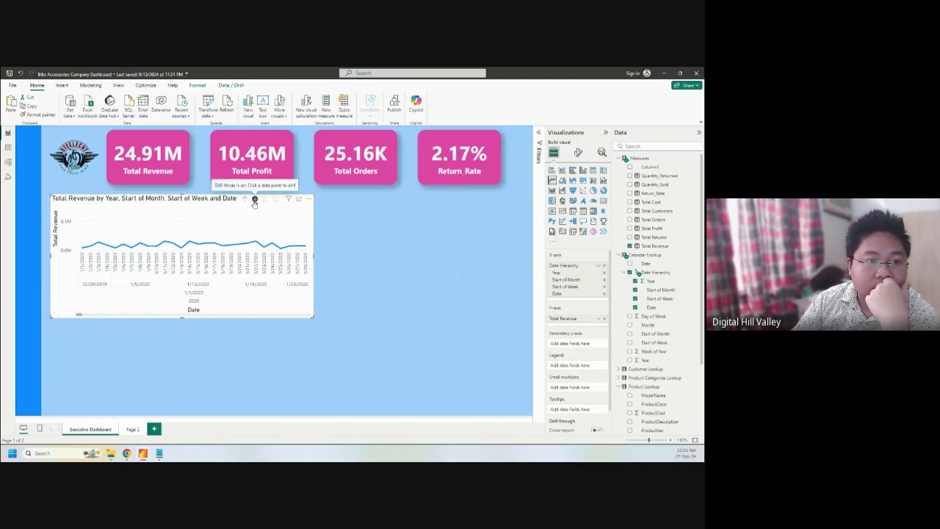
pyautogui.click(254, 201)
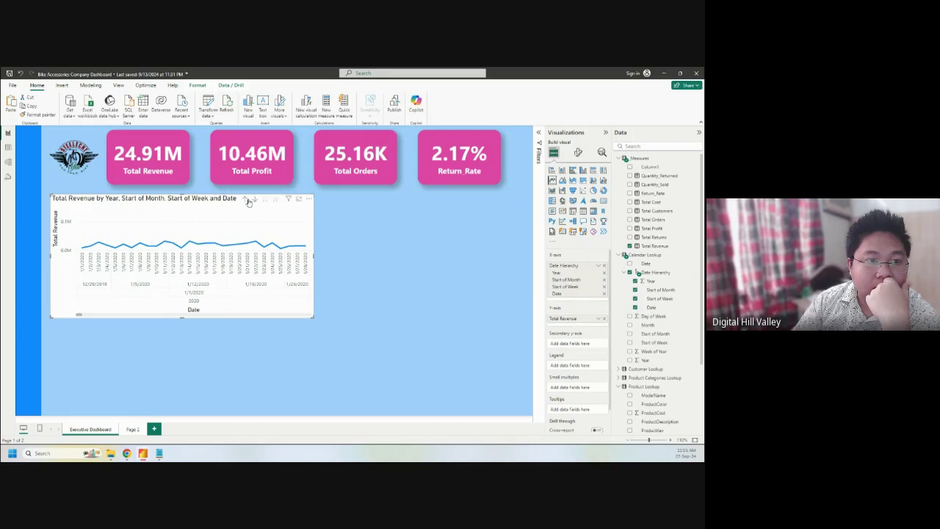
pyautogui.click(247, 201)
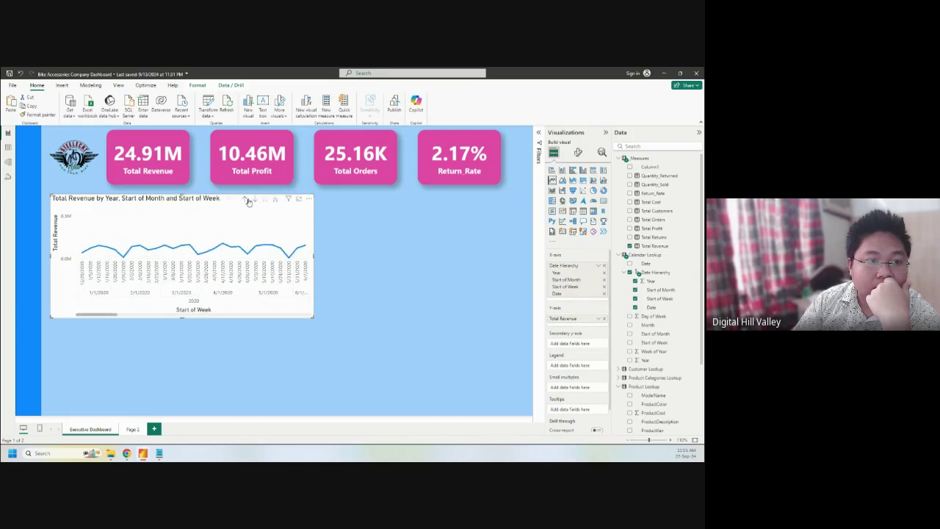
pyautogui.click(247, 201)
pyautogui.click(248, 200)
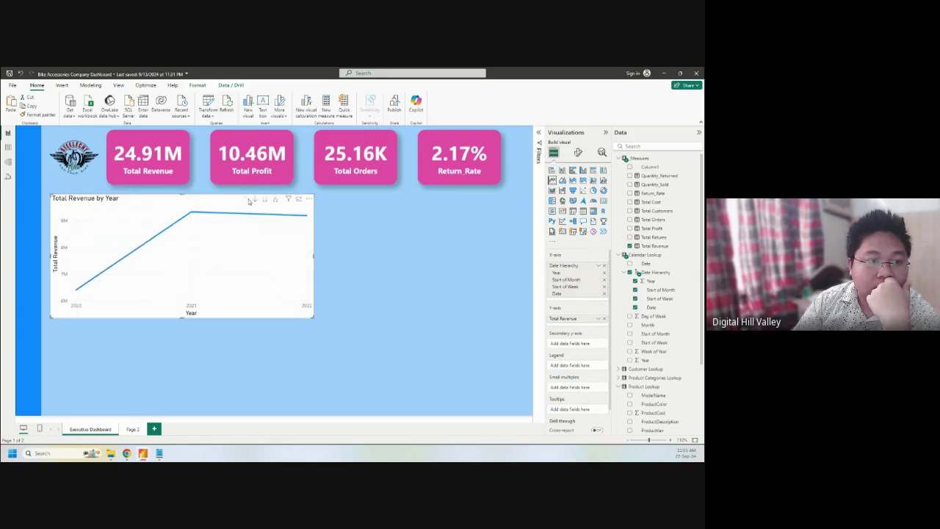
pyautogui.click(254, 199)
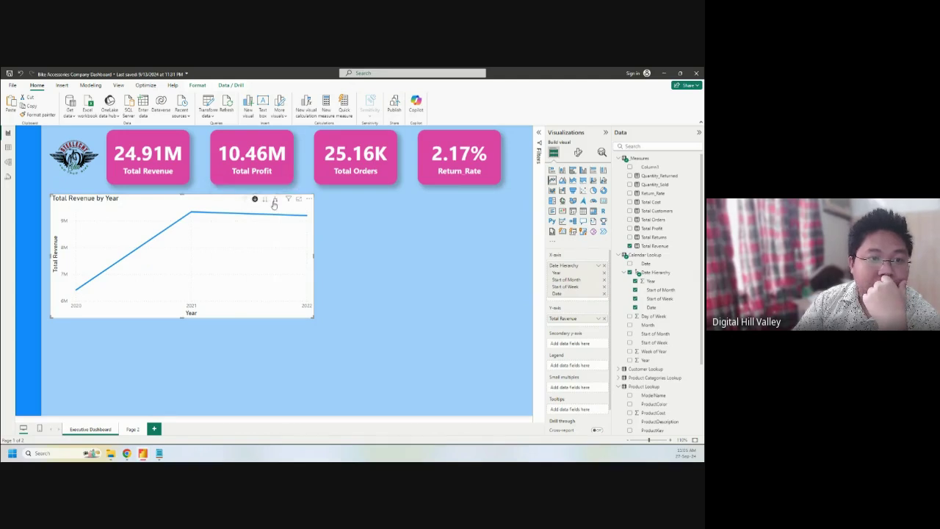
pyautogui.click(273, 199)
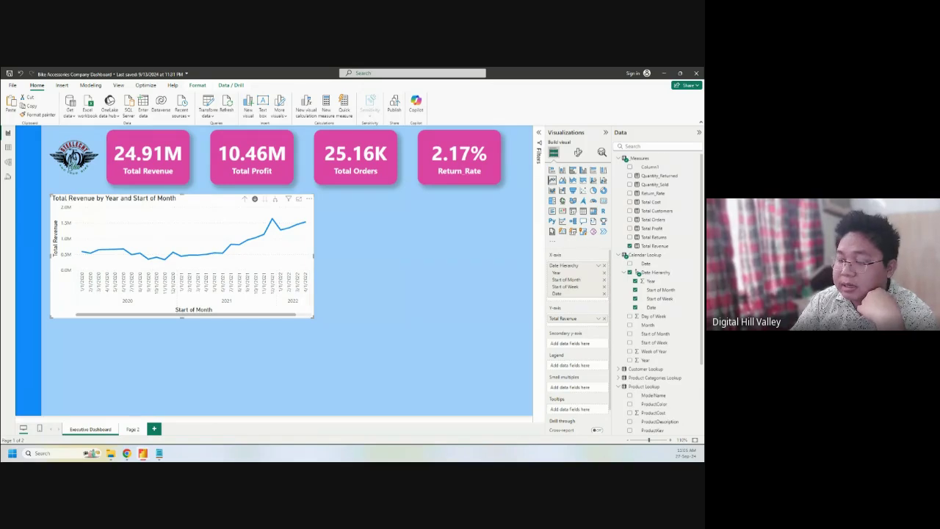
# Step: Examine the Total Revenue chart's format settings for the X-axis values, layout and secondary y-axis
pyautogui.scroll(-3, 638, 338)
pyautogui.scroll(-1, 588, 355)
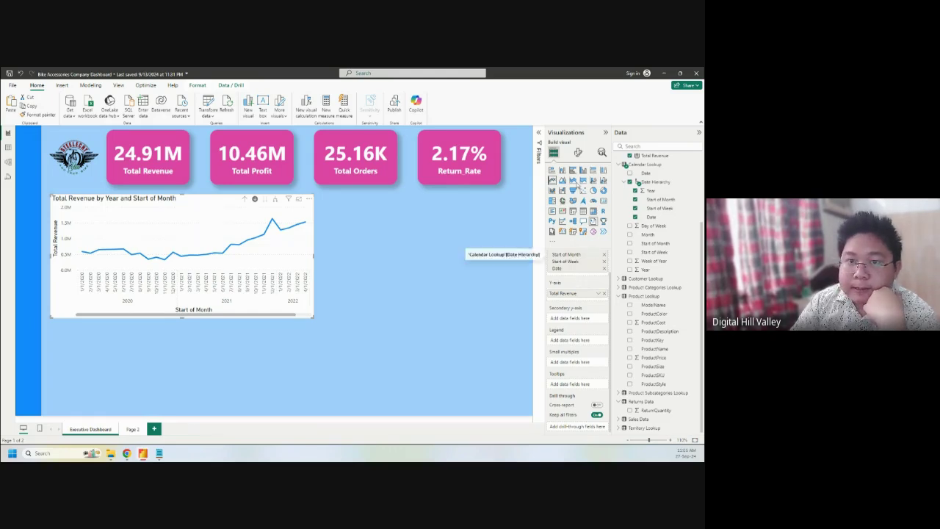
pyautogui.click(580, 154)
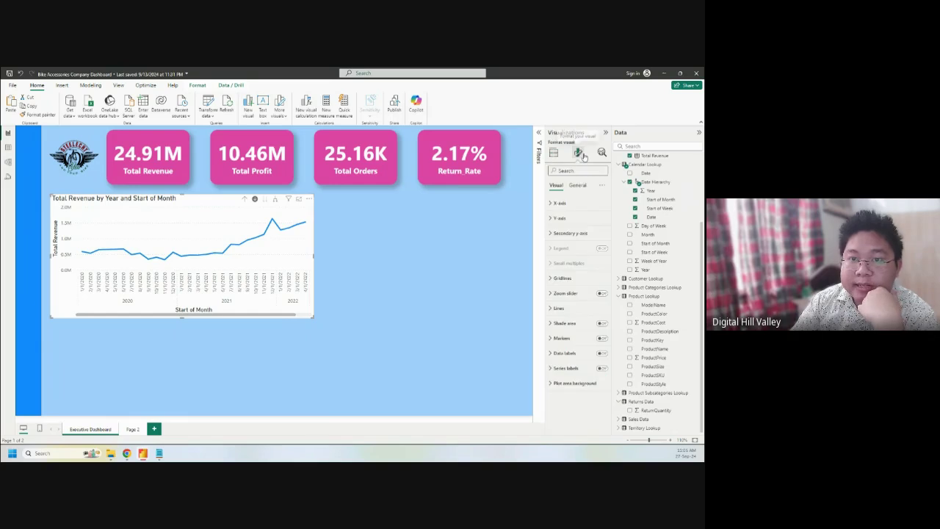
pyautogui.click(556, 204)
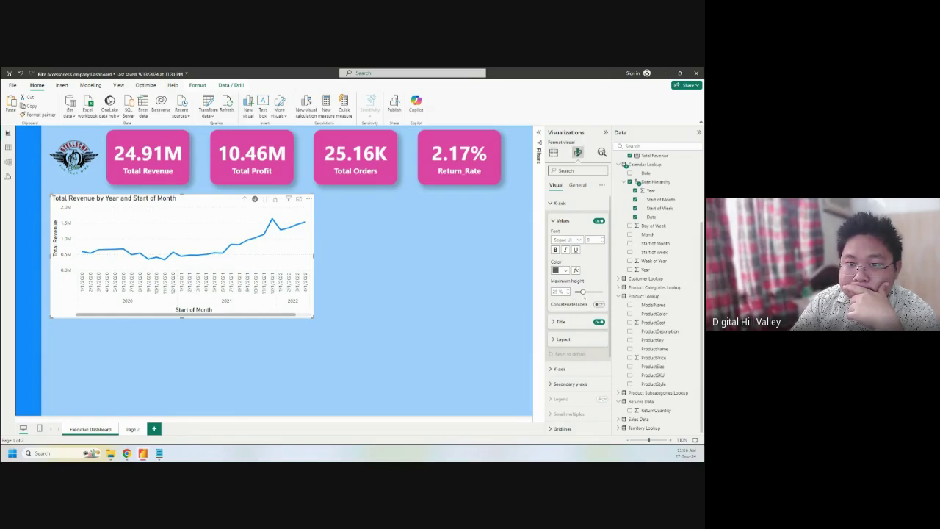
pyautogui.click(554, 340)
pyautogui.scroll(-1, 554, 340)
pyautogui.scroll(-1, 556, 339)
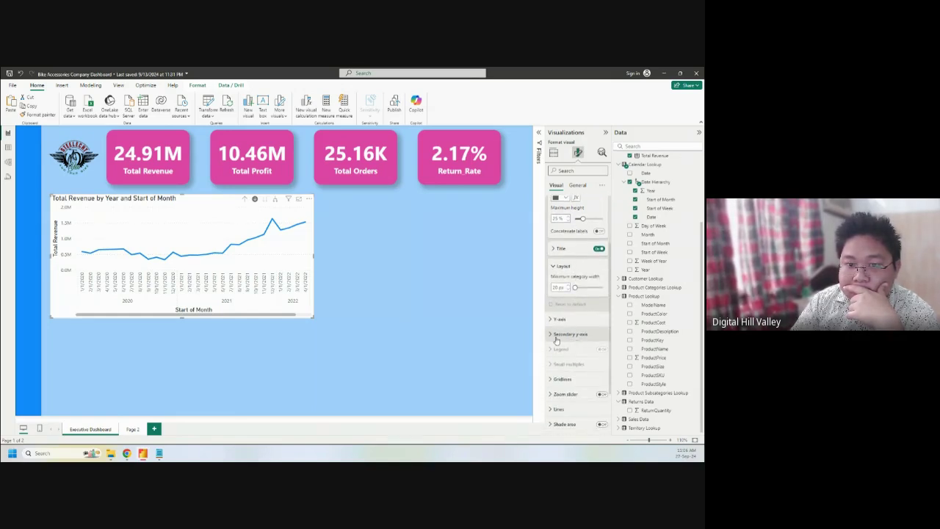
pyautogui.click(550, 335)
pyautogui.scroll(-2, 550, 341)
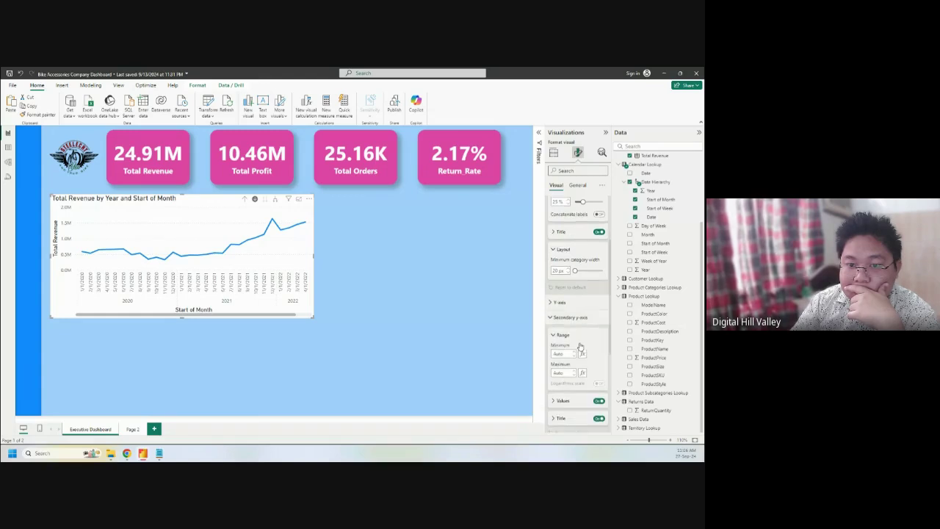
pyautogui.click(551, 345)
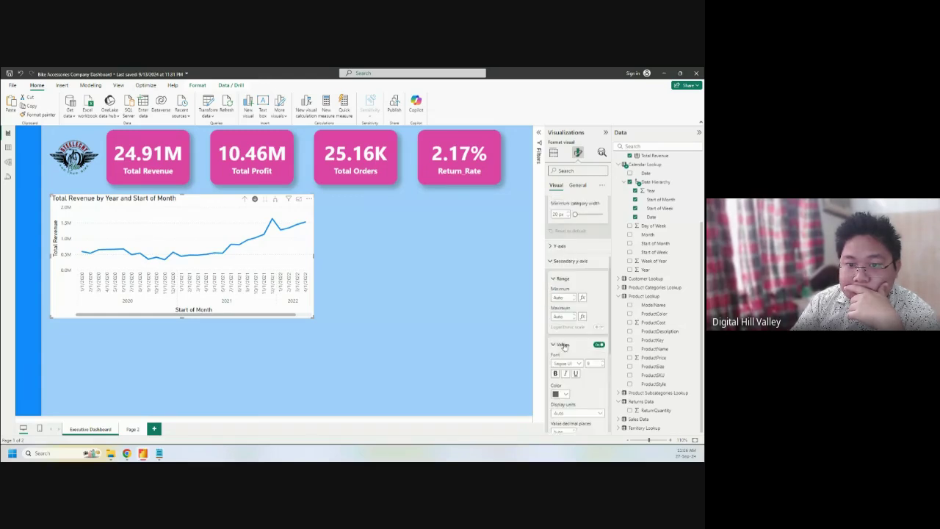
pyautogui.scroll(-2, 578, 345)
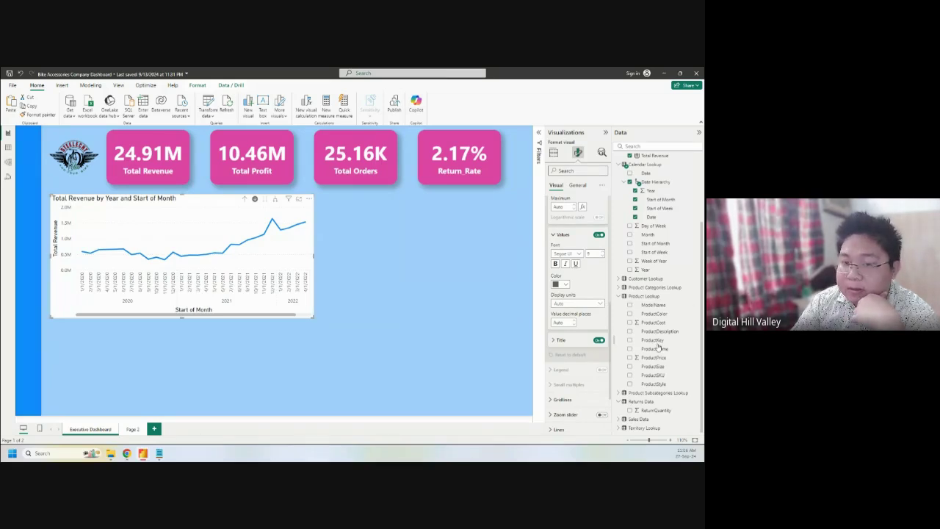
# Step: Try the zoom slider on the Total Revenue chart with its Y-axis slider off, and turn the zoom slider off again
pyautogui.scroll(-3, 585, 350)
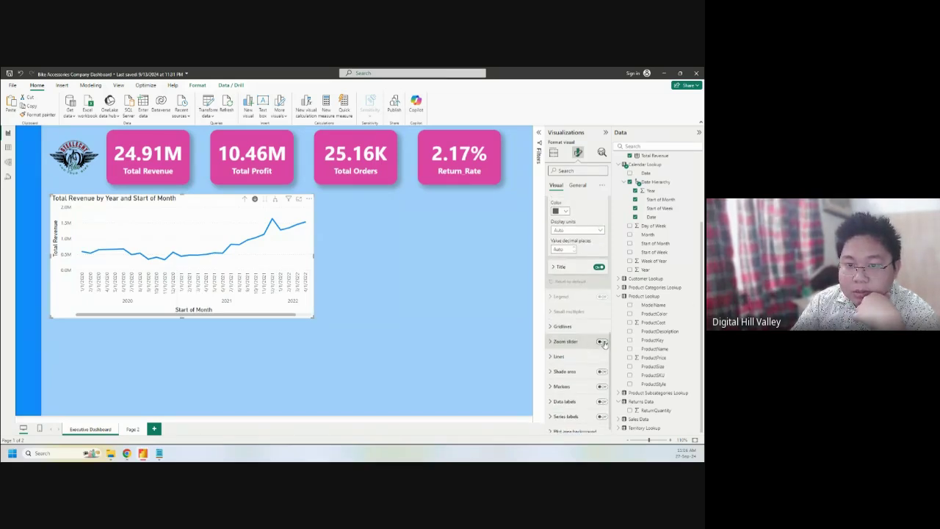
pyautogui.click(601, 342)
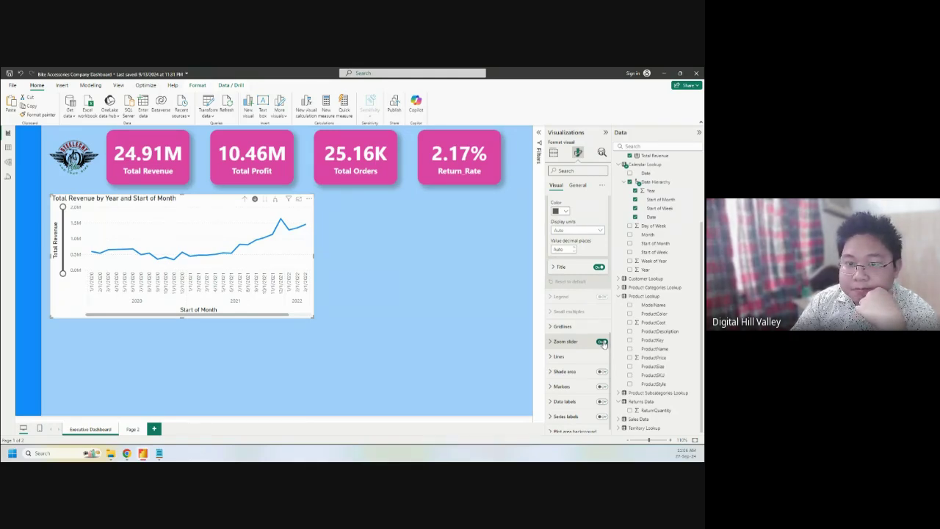
pyautogui.click(556, 344)
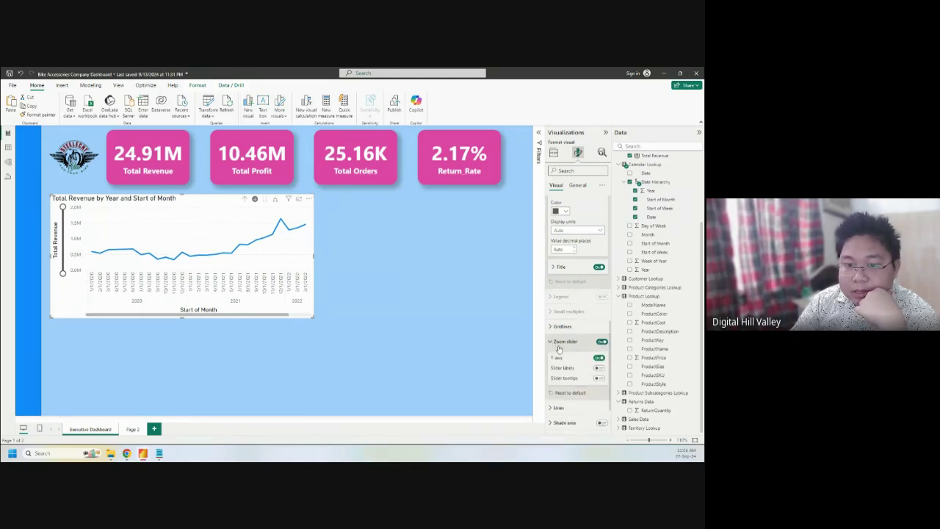
pyautogui.click(598, 358)
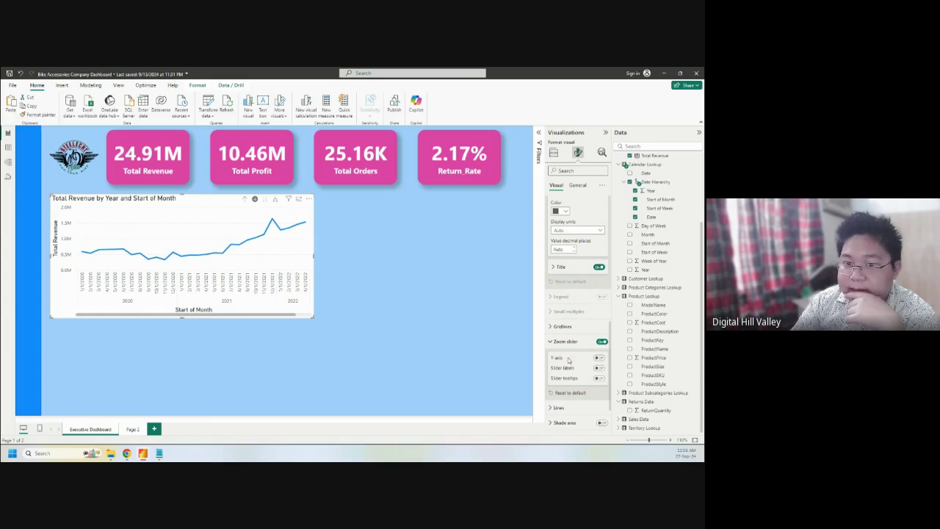
pyautogui.scroll(-1, 574, 365)
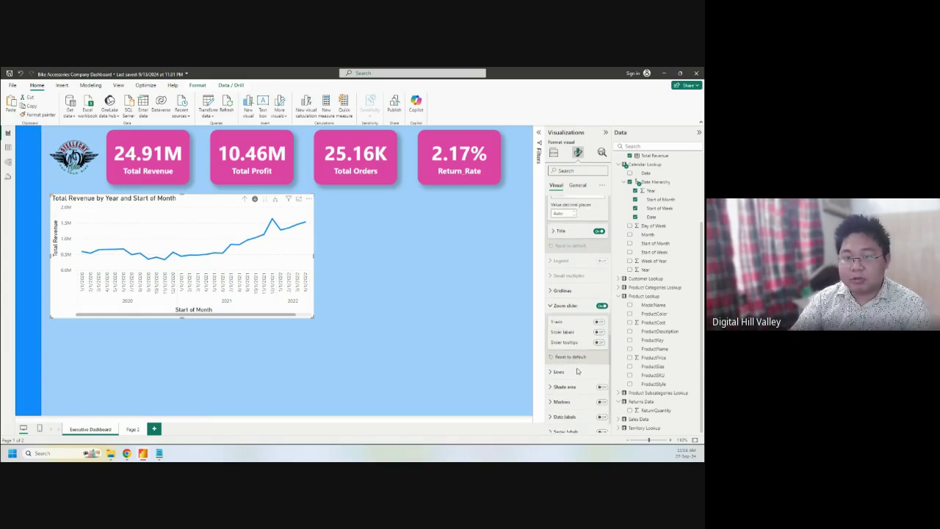
pyautogui.scroll(2, 573, 359)
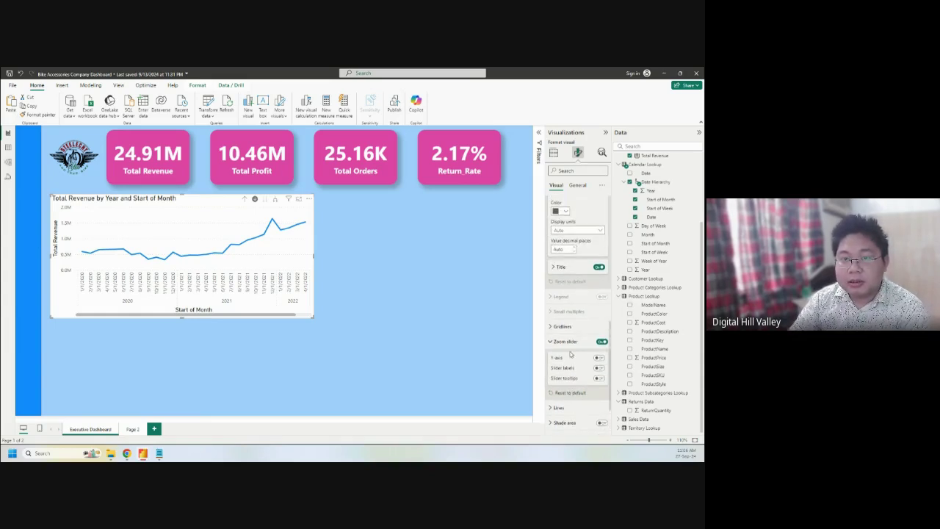
pyautogui.scroll(1, 571, 356)
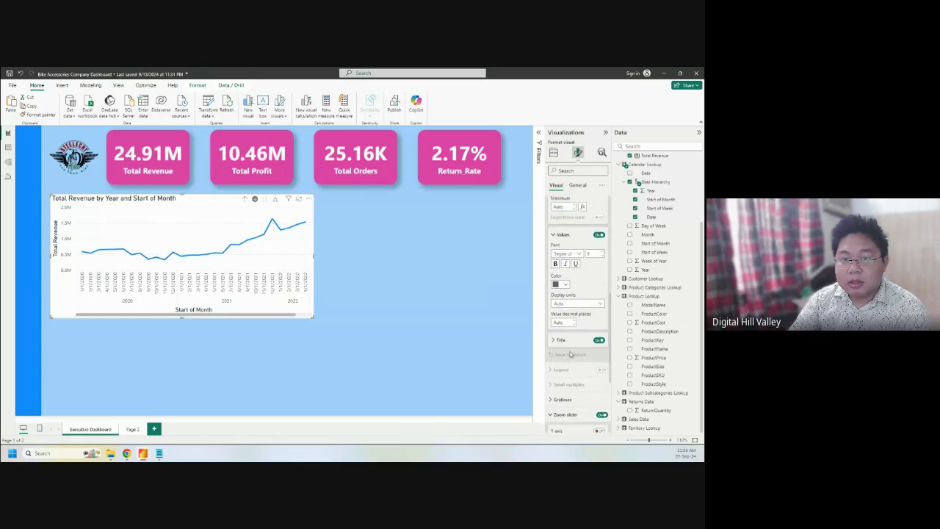
pyautogui.scroll(-1, 574, 359)
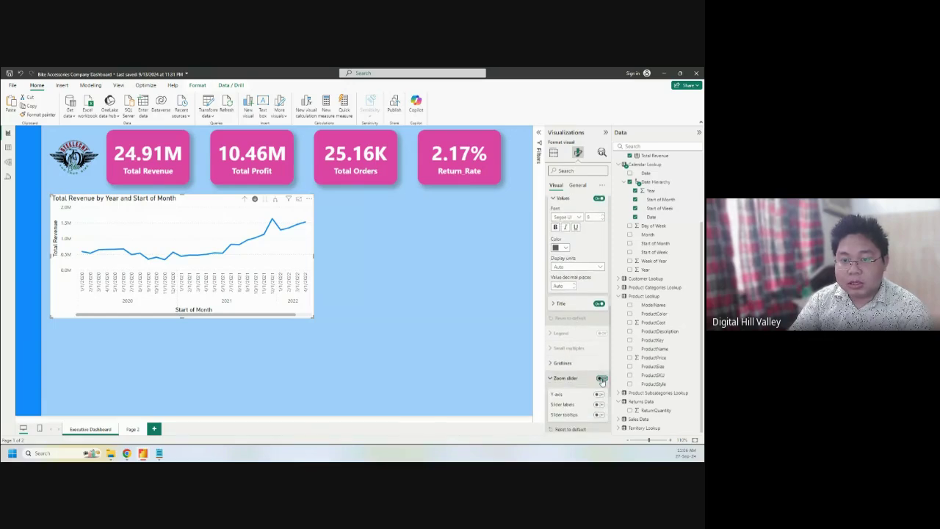
# Step: Review the chart's Y-axis range and X-axis value and layout settings, collapsing the sections that are not needed
pyautogui.scroll(4, 601, 381)
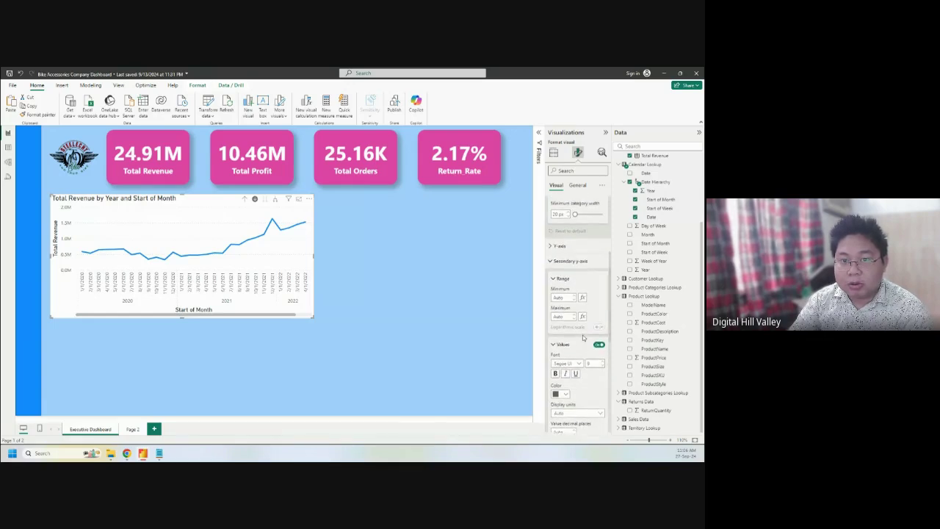
pyautogui.click(554, 246)
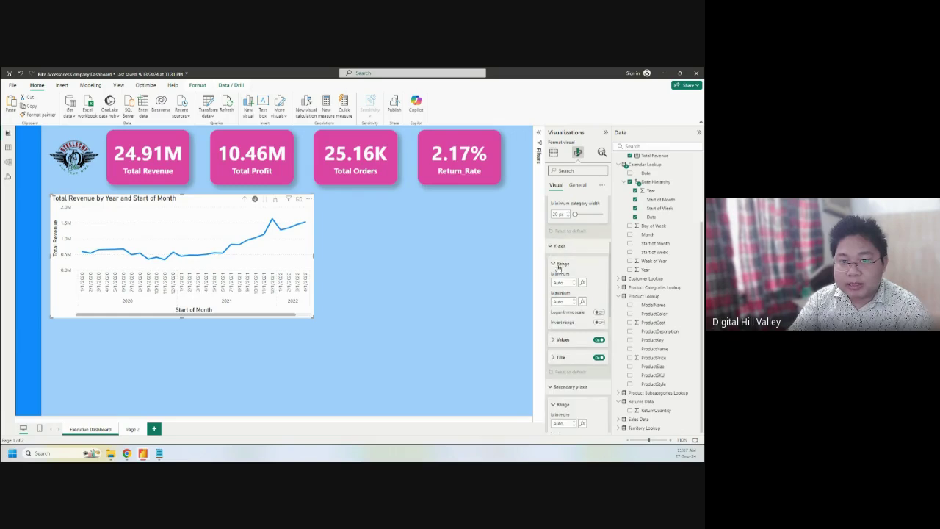
pyautogui.click(552, 265)
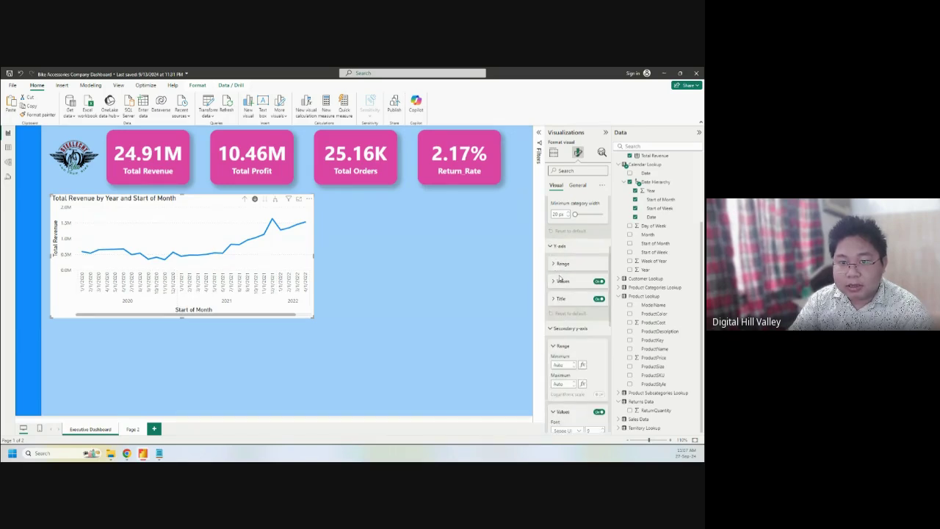
pyautogui.click(552, 328)
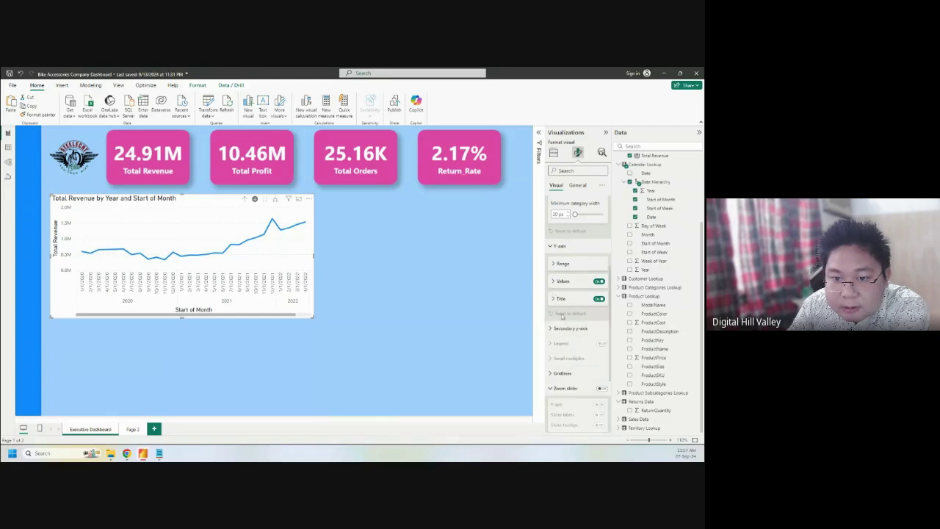
pyautogui.scroll(-3, 555, 301)
pyautogui.click(552, 283)
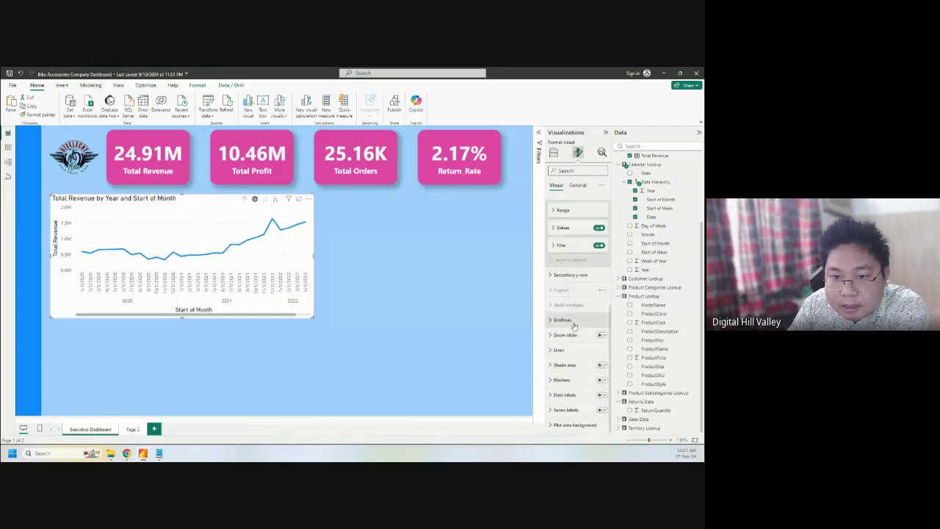
pyautogui.scroll(3, 568, 363)
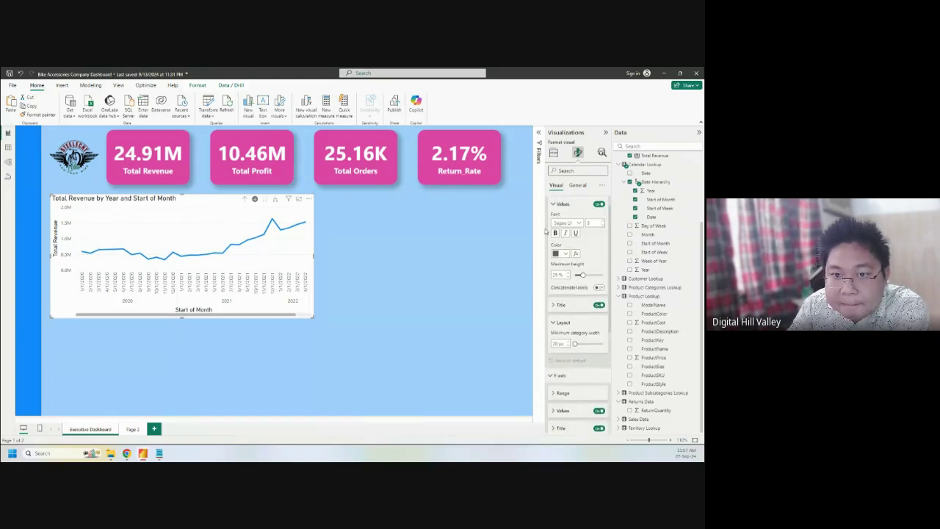
pyautogui.click(562, 221)
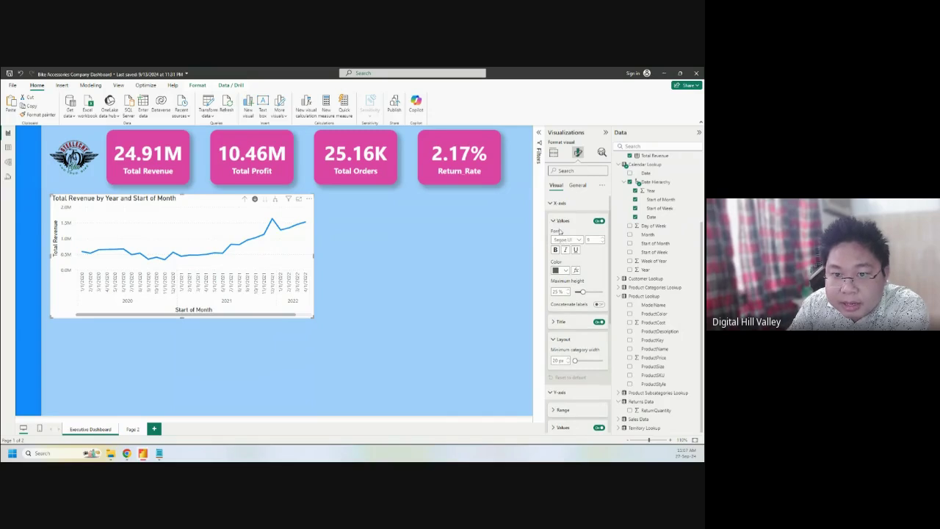
pyautogui.scroll(-2, 575, 303)
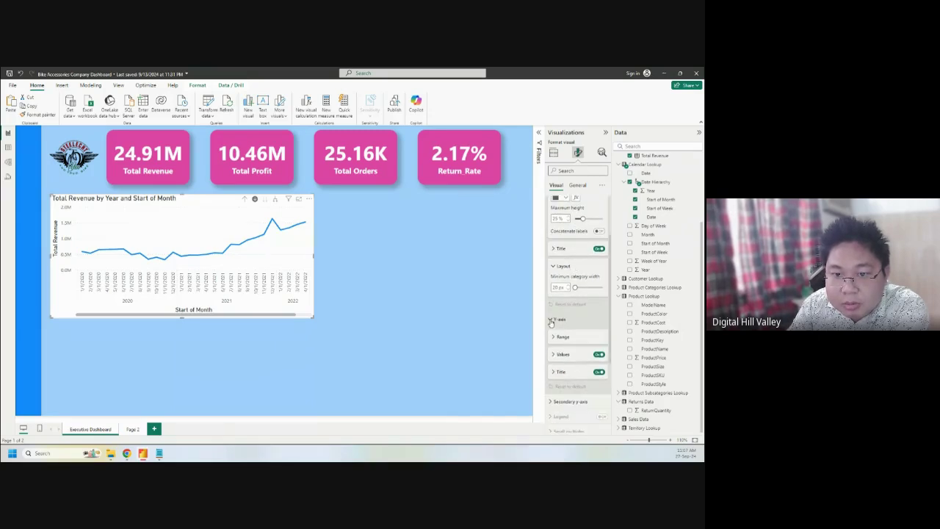
pyautogui.click(551, 320)
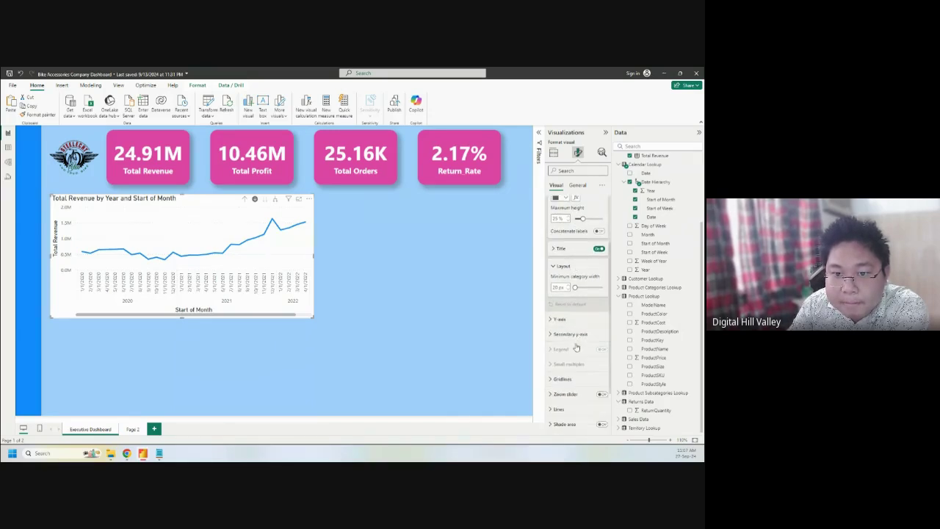
# Step: Try turning on the Total Revenue chart's zoom slider once more, check its options, and switch it back off
pyautogui.scroll(-1, 586, 352)
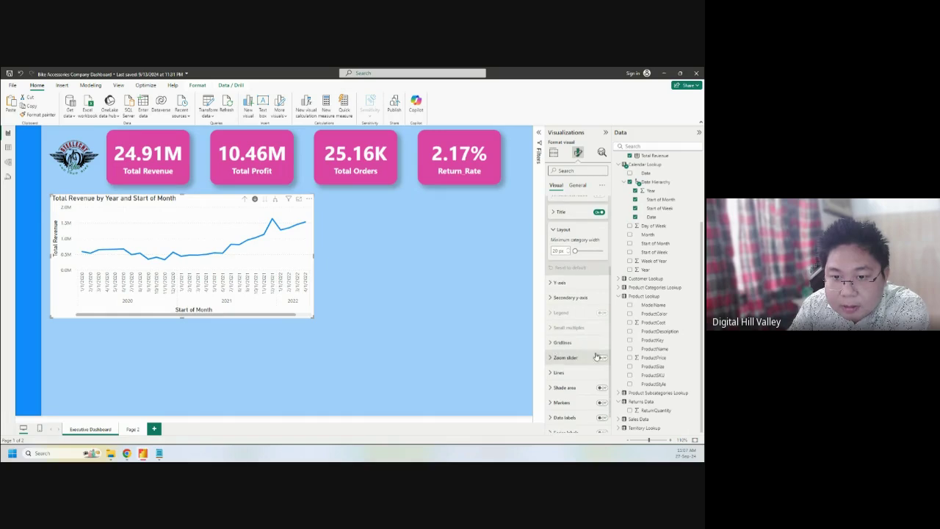
pyautogui.click(601, 358)
pyautogui.click(551, 358)
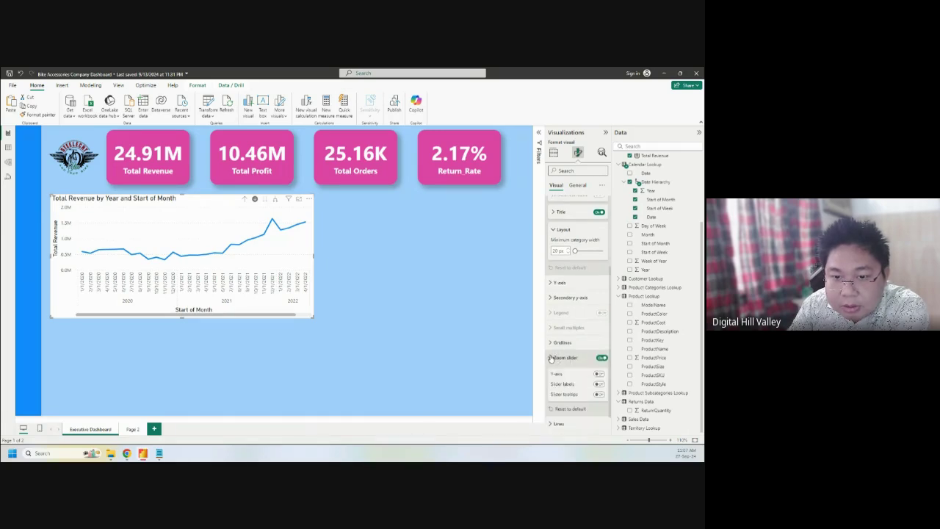
pyautogui.scroll(-1, 580, 349)
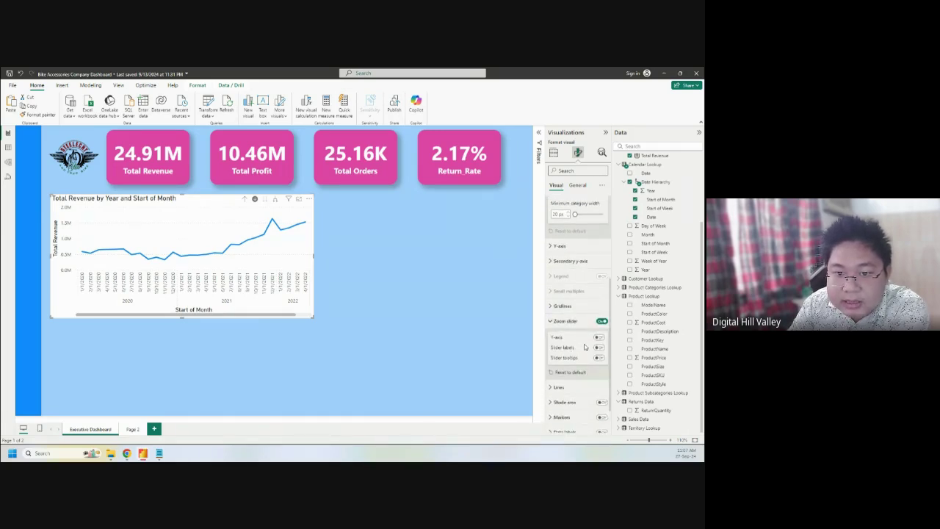
pyautogui.click(601, 325)
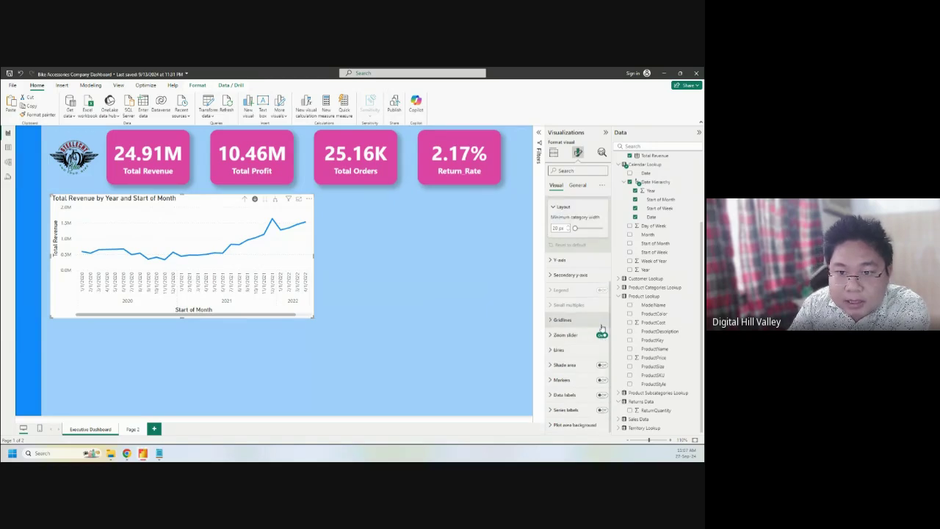
pyautogui.click(602, 336)
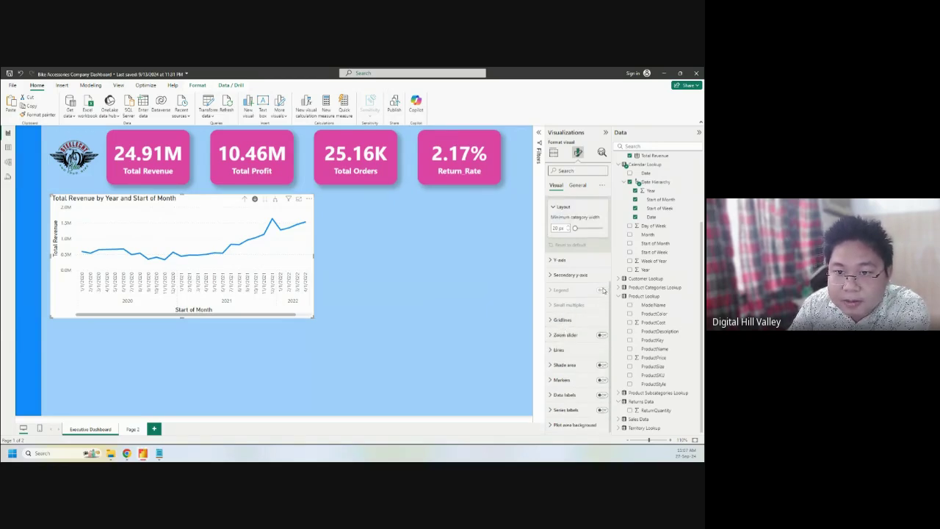
pyautogui.click(552, 261)
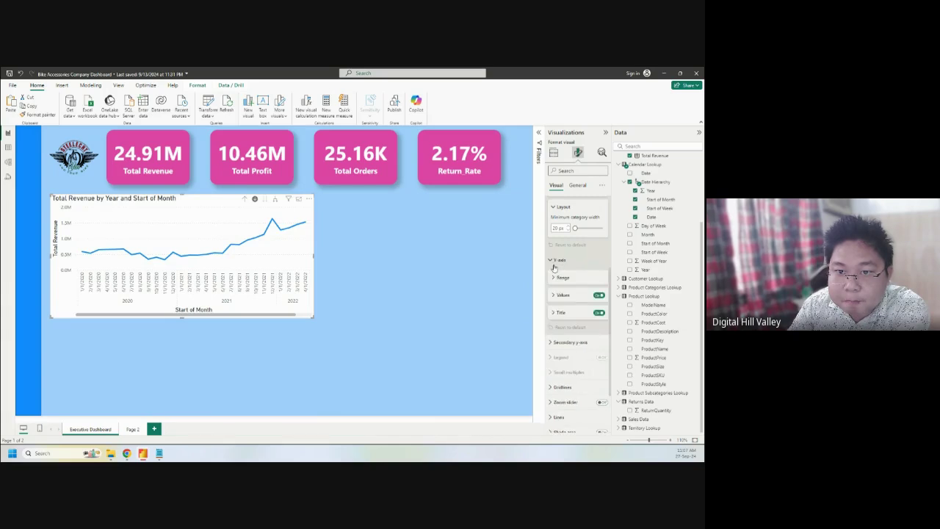
pyautogui.click(555, 278)
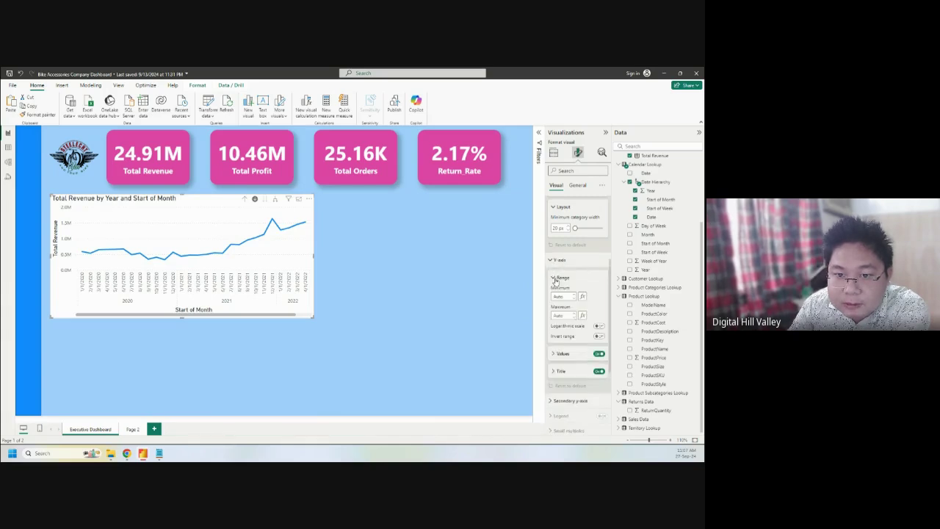
pyautogui.click(555, 278)
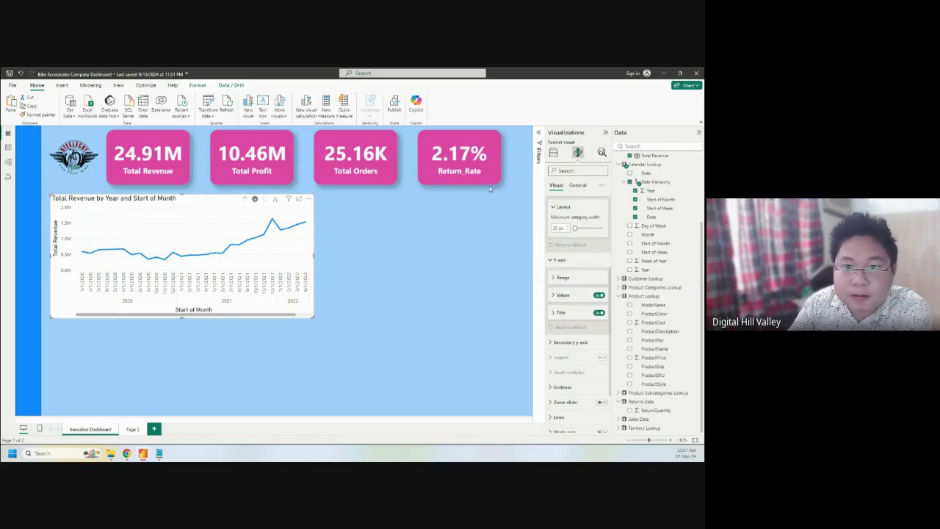
# Step: Remove the Date and Start of Week levels from the Date Hierarchy on the Total Revenue chart's x-axis
pyautogui.click(554, 151)
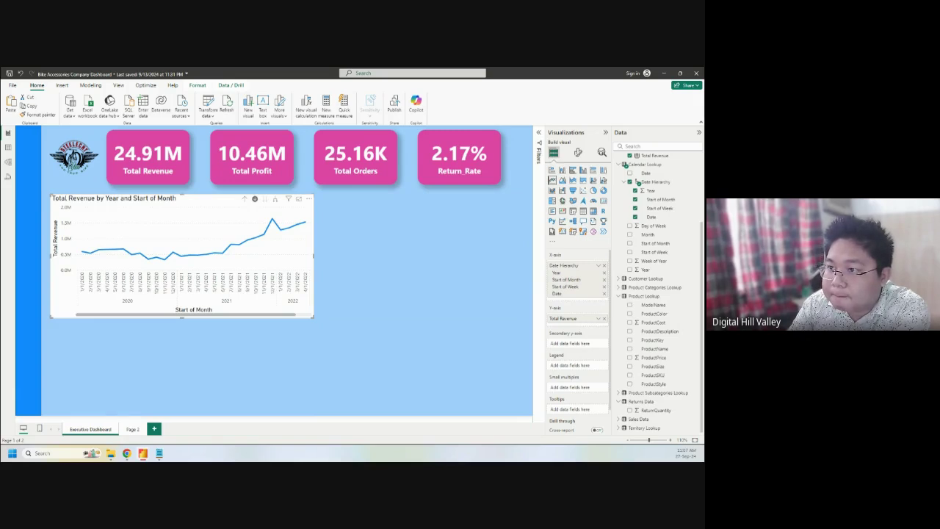
pyautogui.click(603, 293)
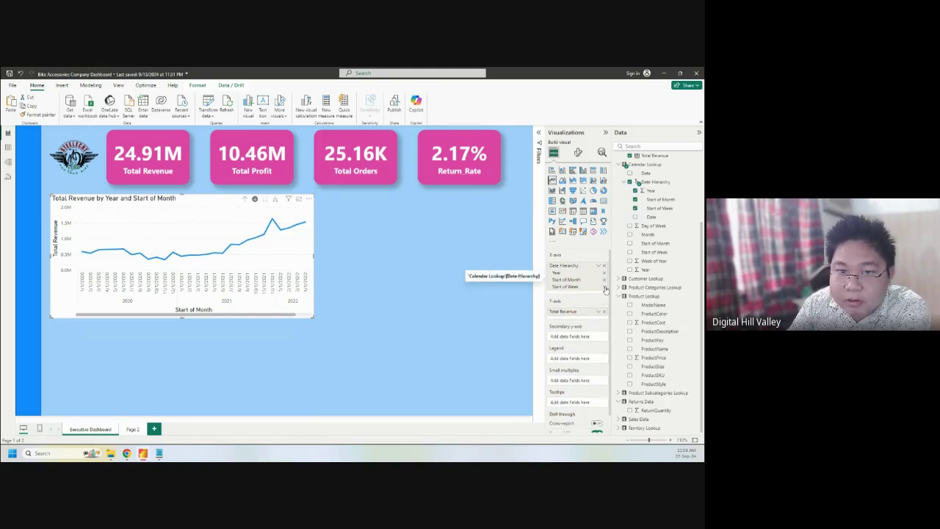
pyautogui.click(604, 287)
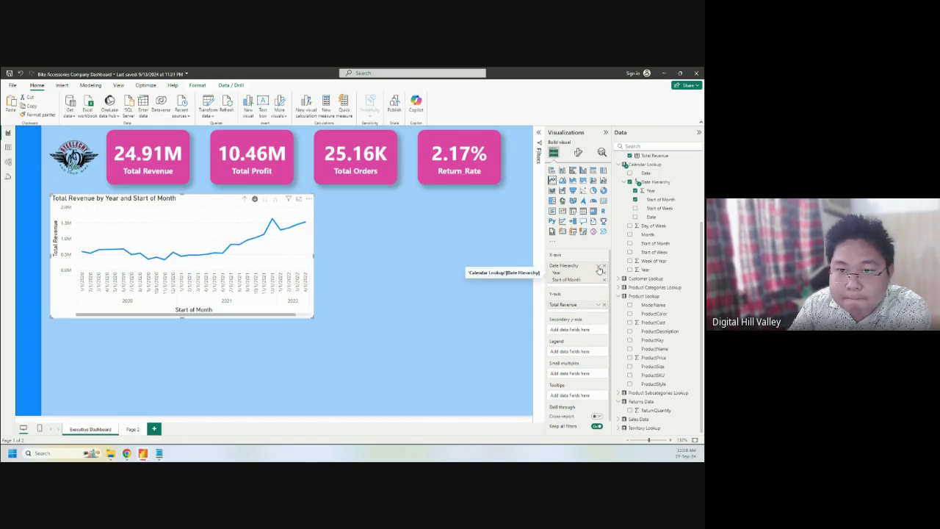
# Step: Replace the Date Hierarchy on the Total Revenue chart's x-axis with the separate Year and Start of Month fields from Calendar Lookup
pyautogui.moveTo(598, 270); pyautogui.dragTo(602, 279)
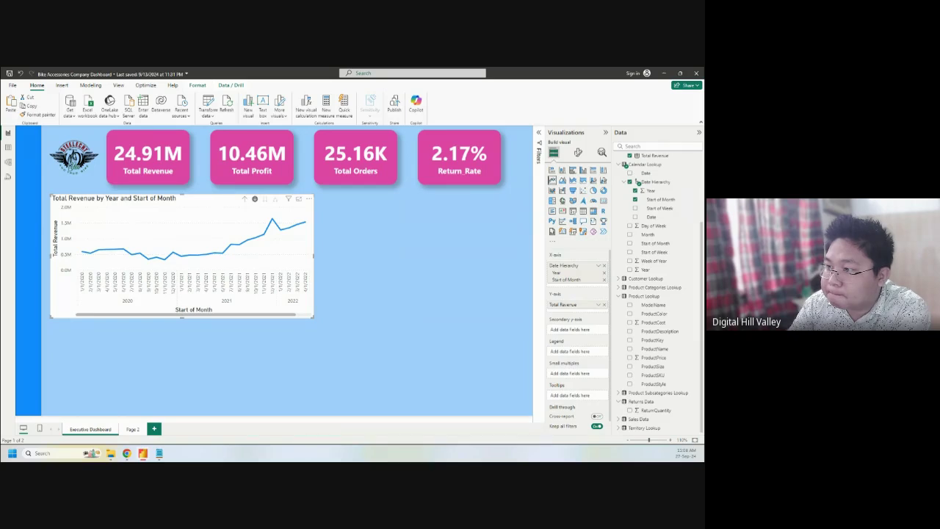
pyautogui.click(604, 280)
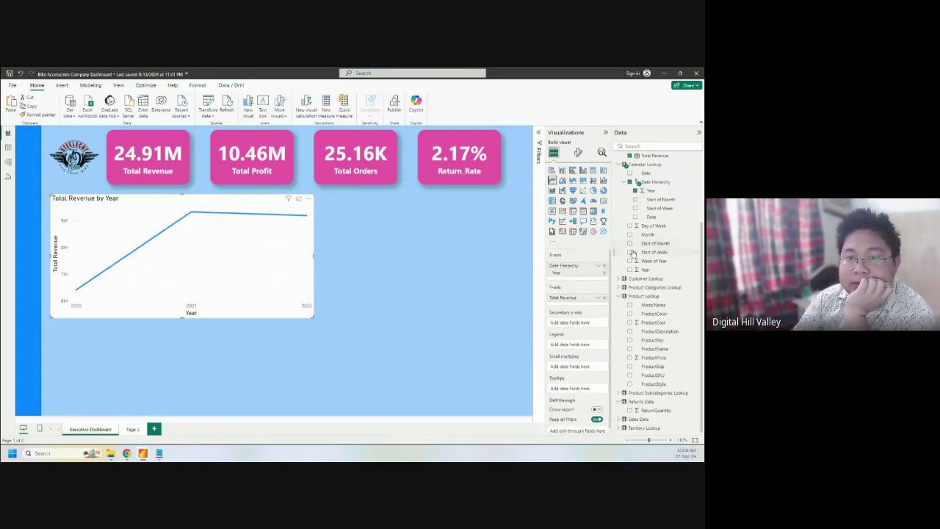
pyautogui.click(604, 267)
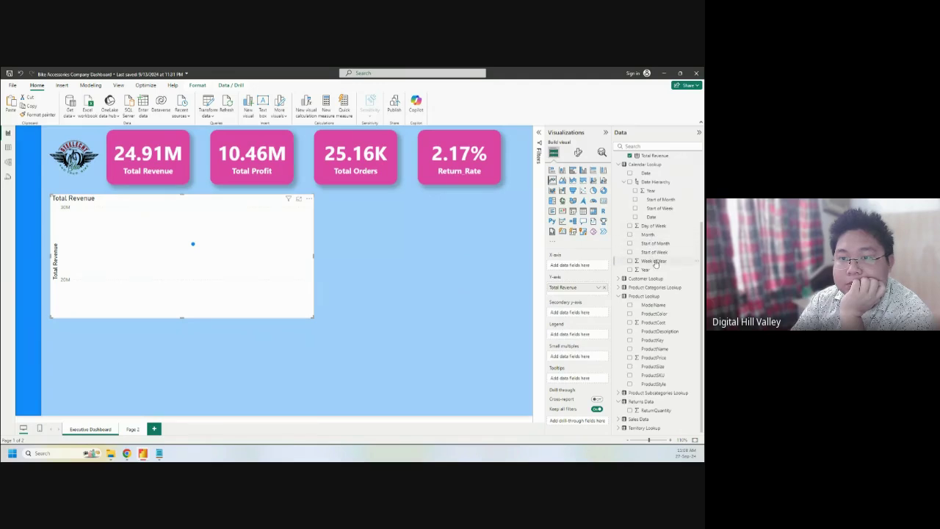
pyautogui.moveTo(636, 276); pyautogui.dragTo(583, 269)
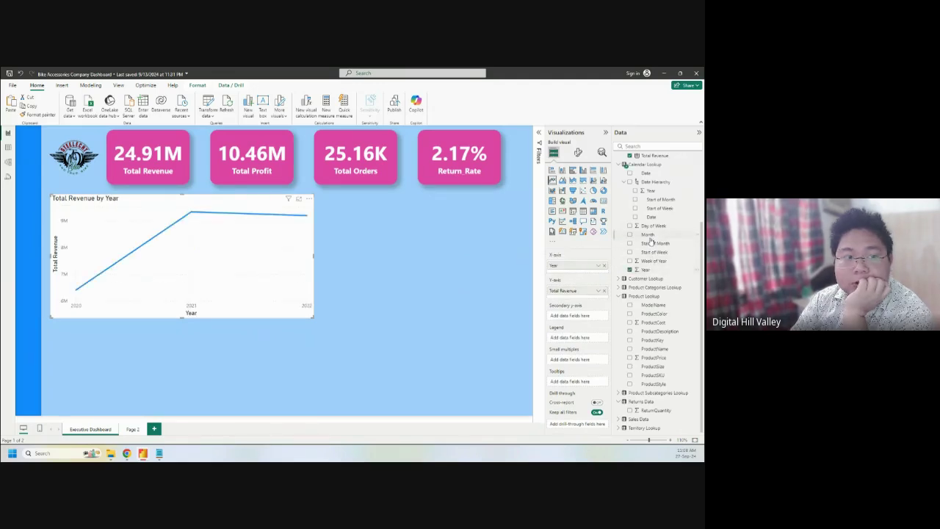
pyautogui.moveTo(657, 245); pyautogui.dragTo(589, 273)
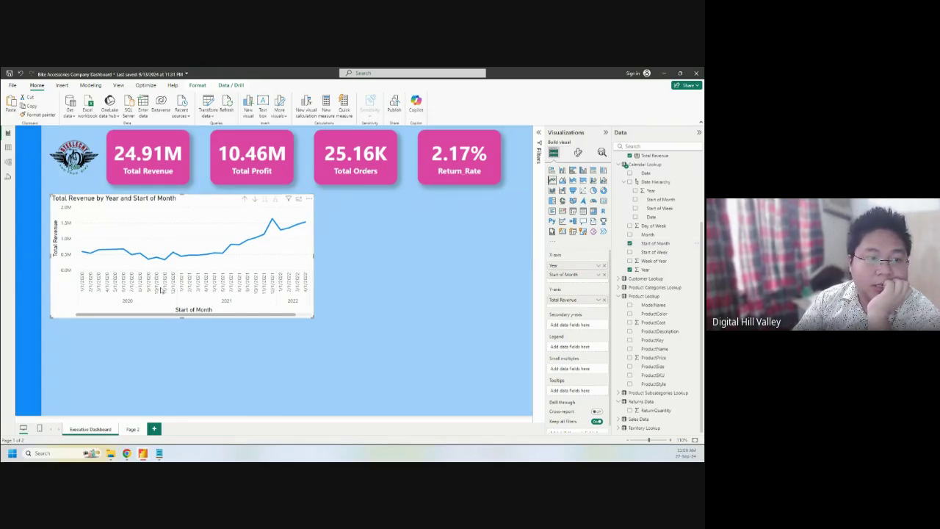
# Step: Set the date format of the Start of Month column in the Calendar Lookup table to March 2001 (mmmm yyyy)
pyautogui.click(7, 147)
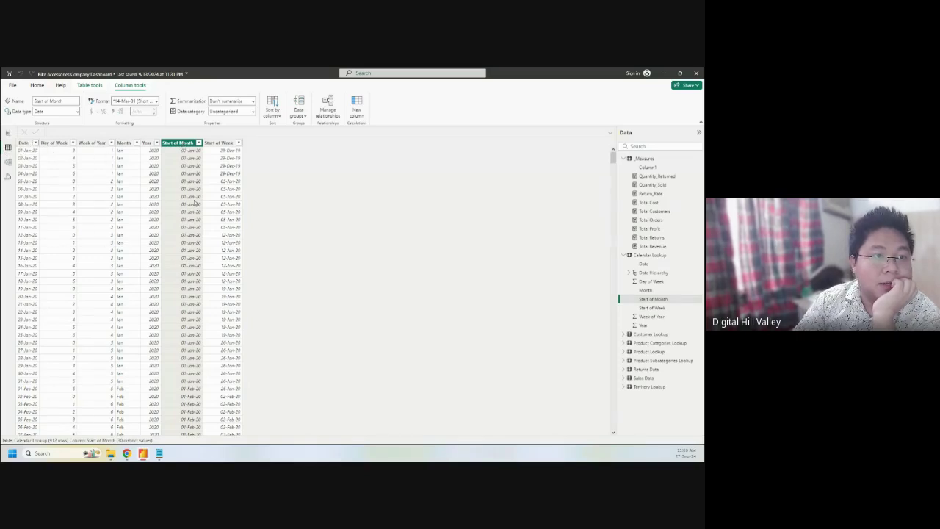
pyautogui.click(155, 103)
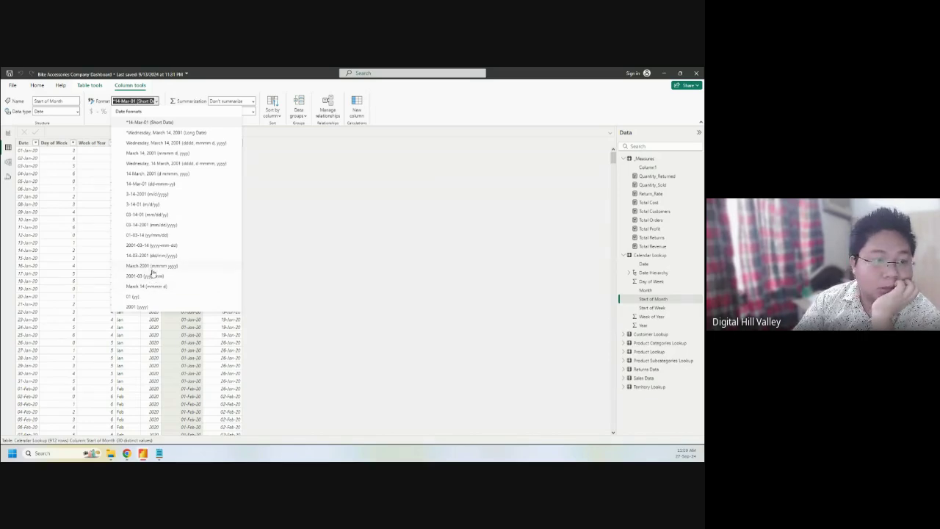
pyautogui.press('Escape')
pyautogui.press('Down')
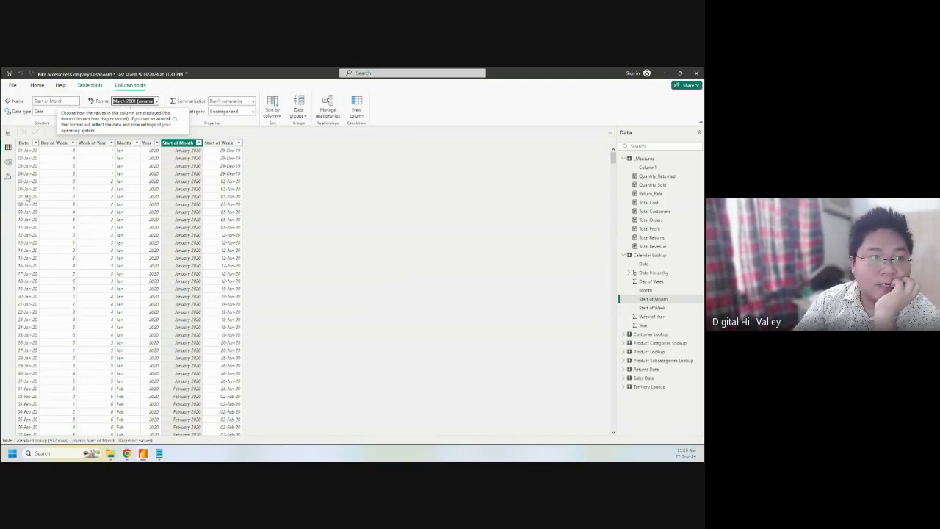
# Step: Check the date formats available for the Start of Week column without changing it, and return to the report view
pyautogui.click(218, 143)
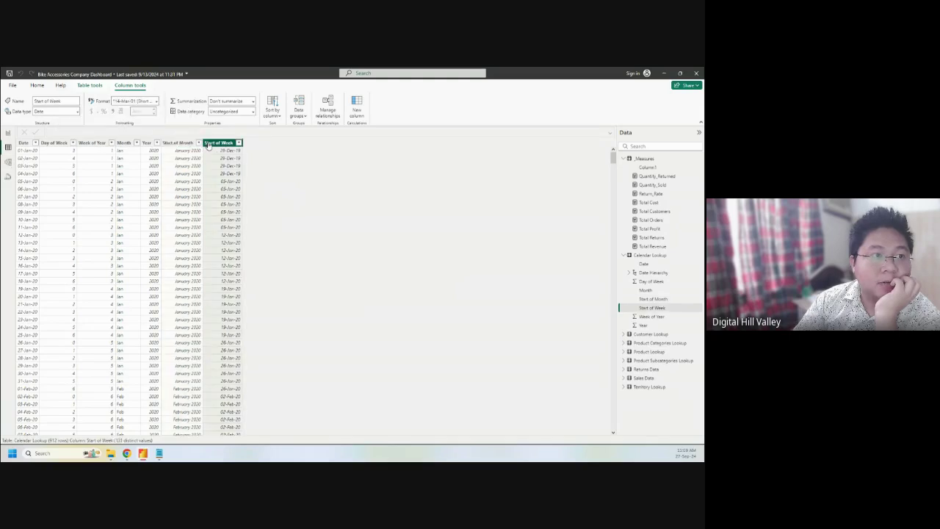
pyautogui.click(155, 103)
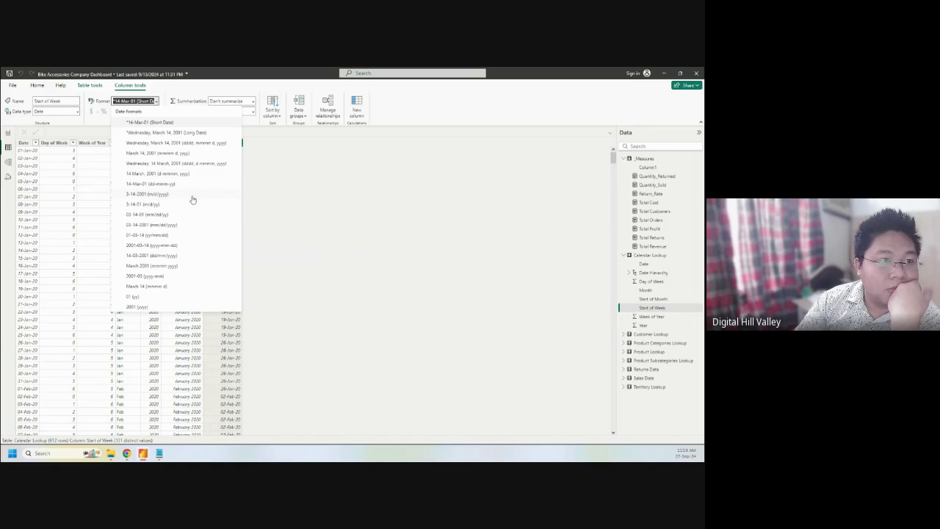
pyautogui.click(265, 206)
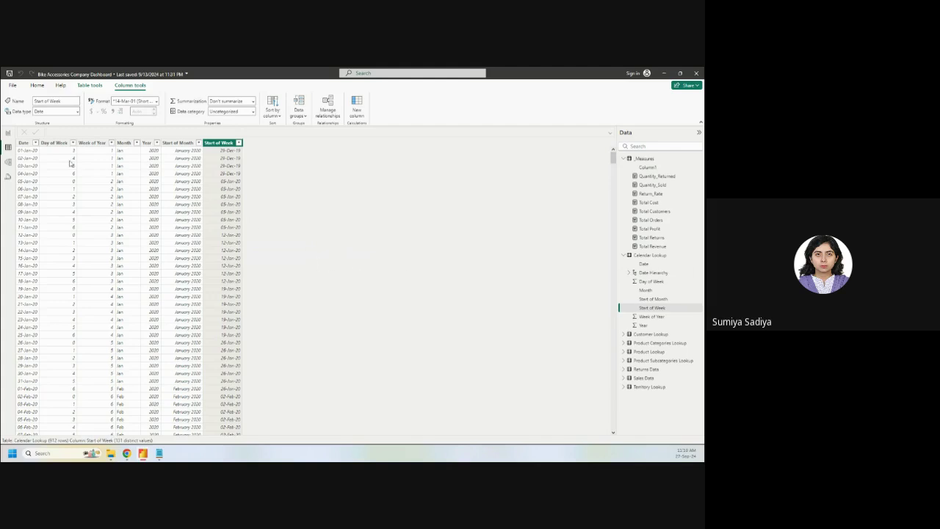
pyautogui.click(8, 134)
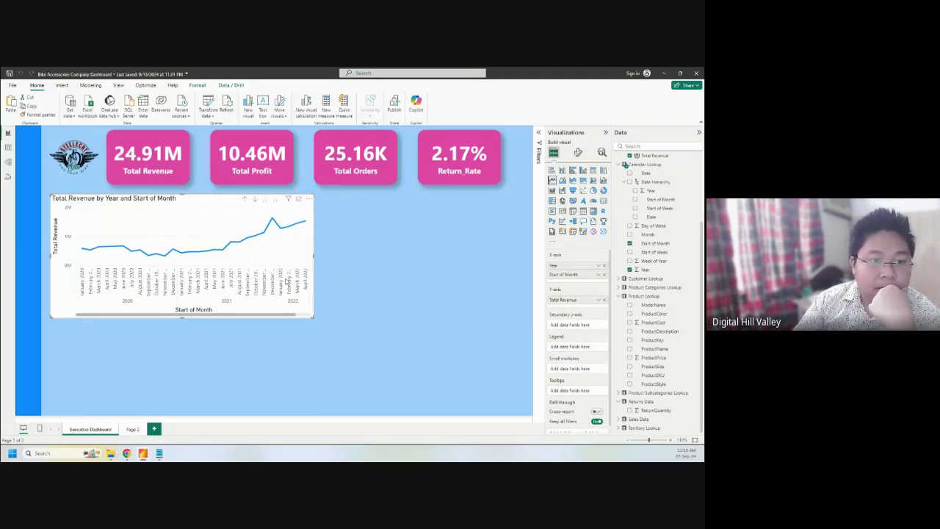
# Step: Widen the Total Revenue chart to below the Return_Rate card and try sorting its axis by Total Revenue
pyautogui.moveTo(313, 255); pyautogui.dragTo(443, 257)
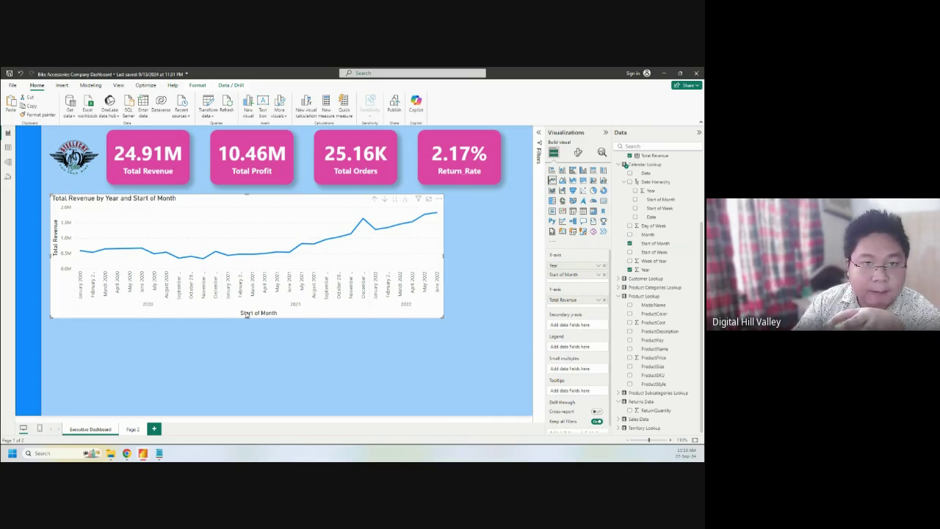
pyautogui.click(438, 201)
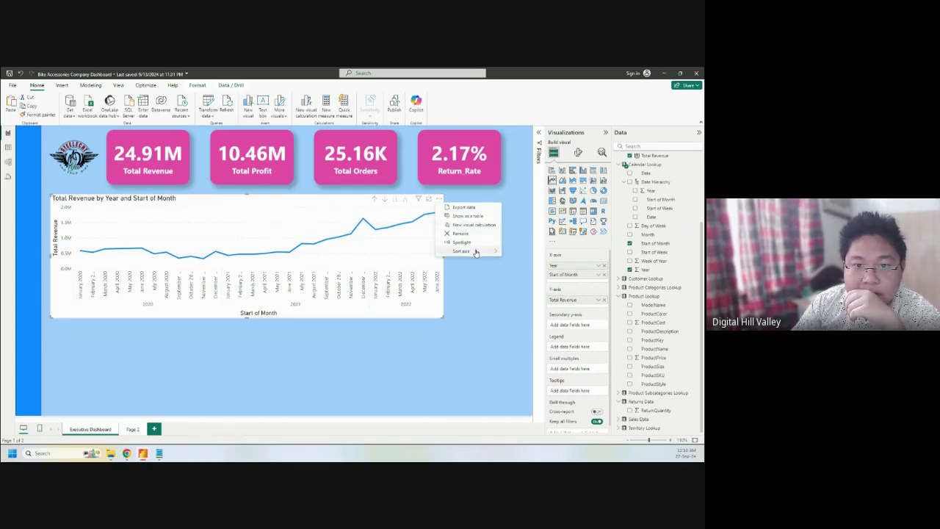
pyautogui.moveTo(478, 252)
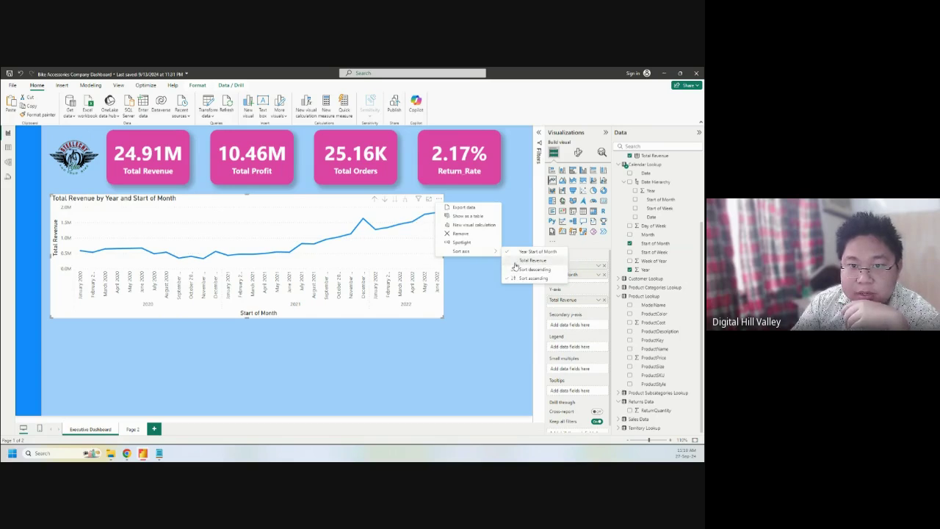
pyautogui.click(514, 261)
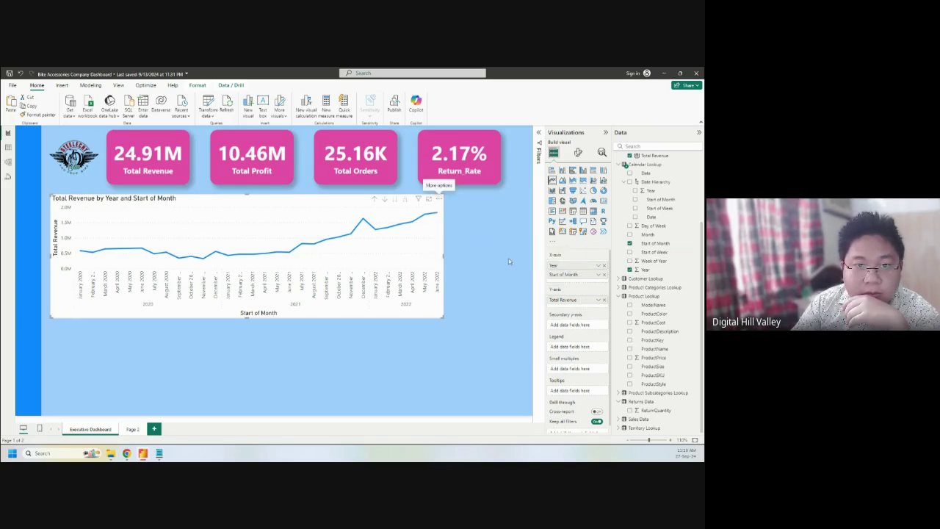
pyautogui.click(439, 200)
pyautogui.moveTo(467, 251)
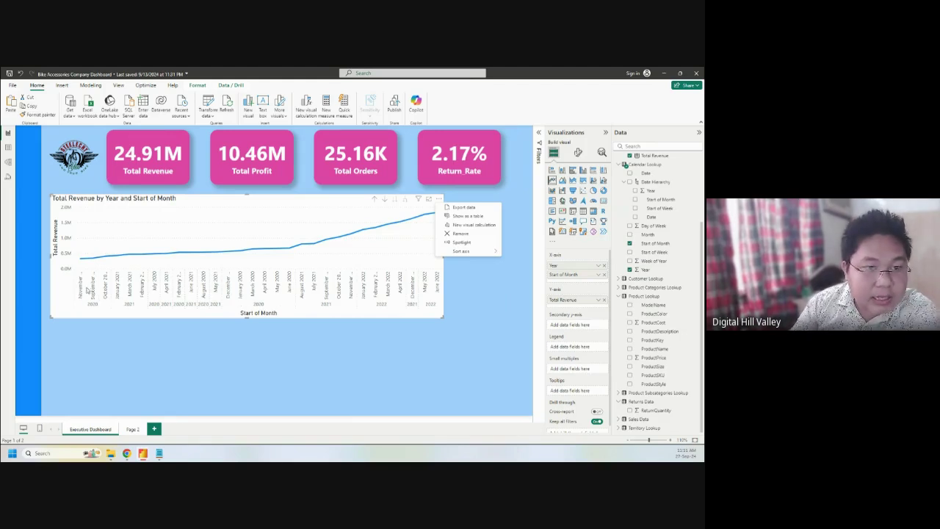
# Step: Drill the Total Revenue chart up to Year, and switch it to the Start of Month level on its own
pyautogui.click(373, 202)
pyautogui.click(374, 203)
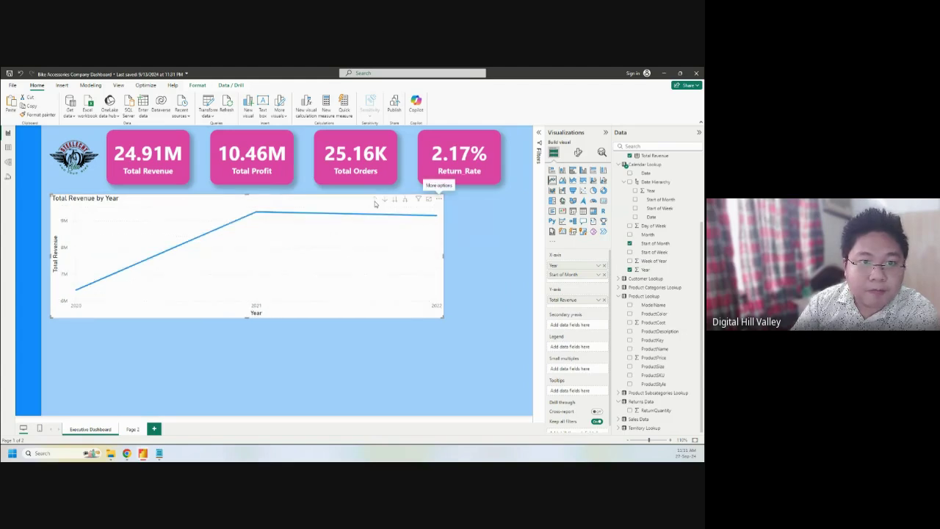
pyautogui.click(383, 200)
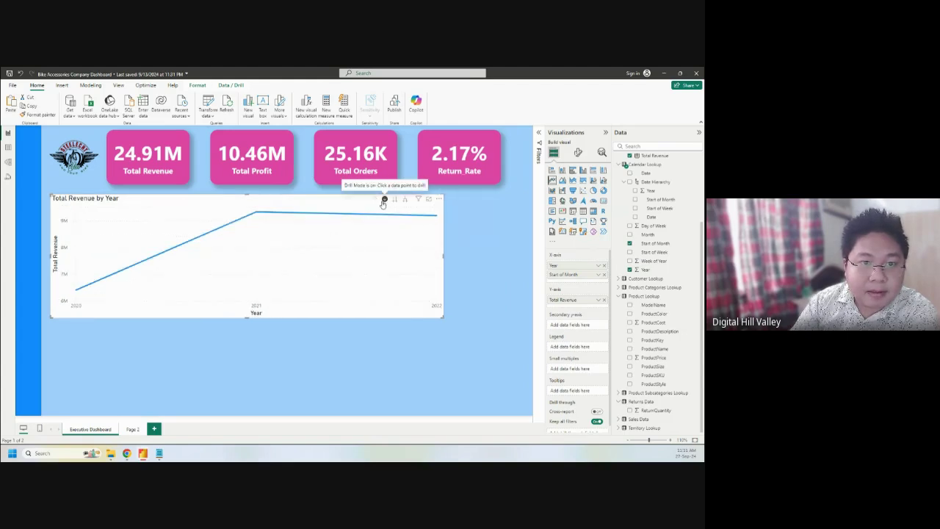
pyautogui.click(394, 201)
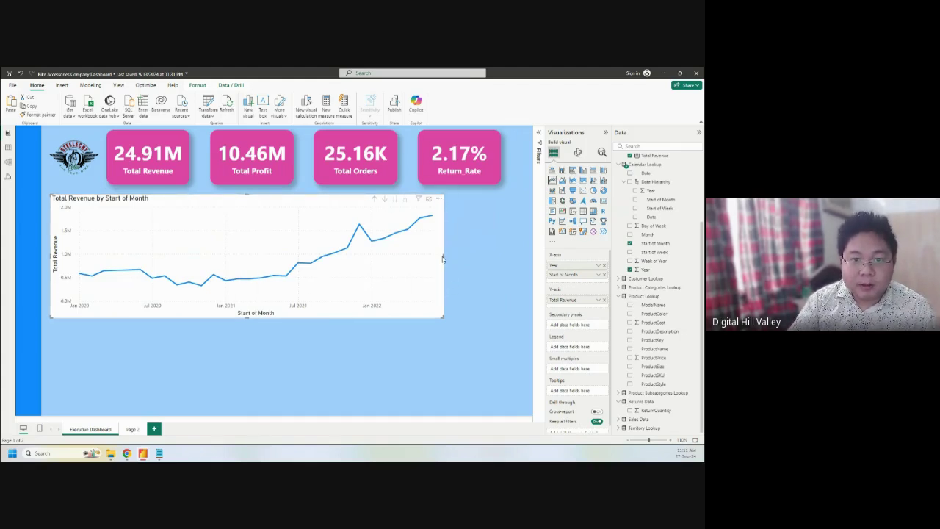
# Step: Narrow the Total Revenue chart to the edge of the Total Orders card and switch it to Year and back to Start of Month
pyautogui.moveTo(436, 255); pyautogui.dragTo(395, 272)
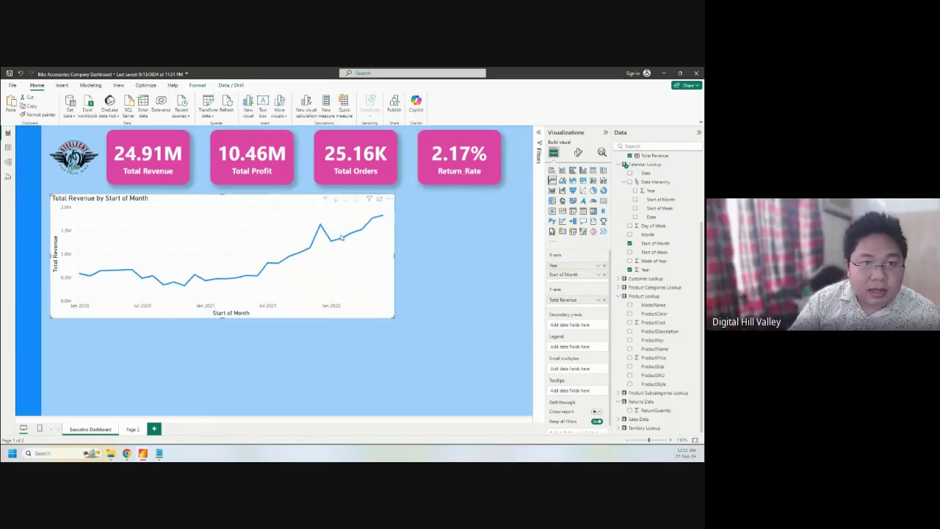
pyautogui.click(327, 200)
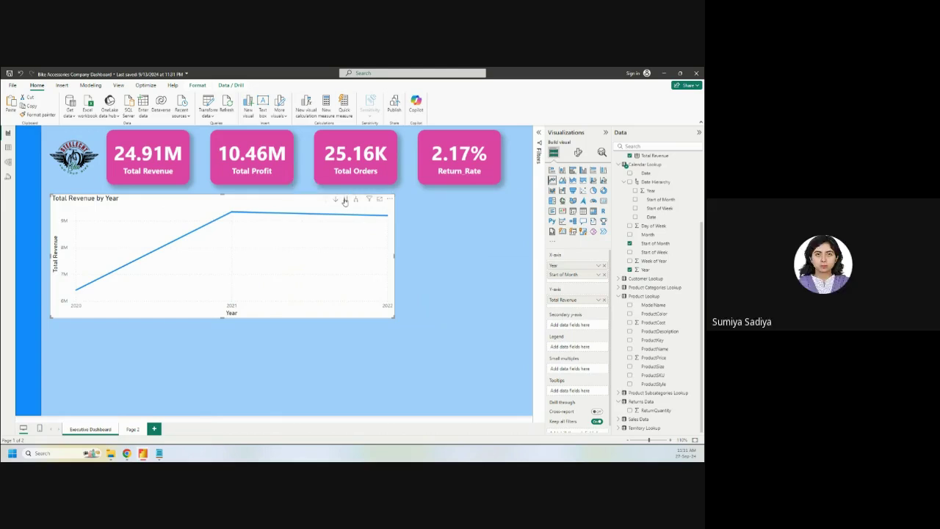
pyautogui.click(344, 200)
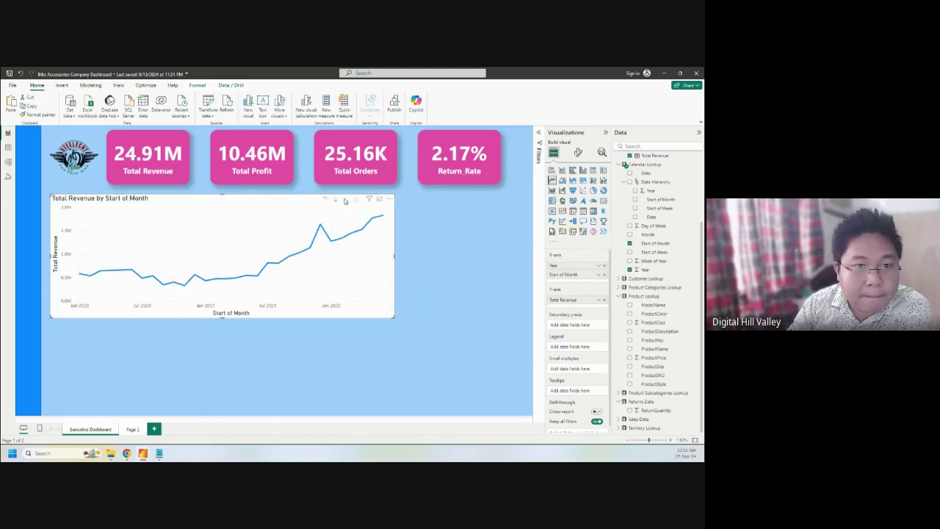
# Step: Try the Spotlight option on the Total Revenue chart, clear it, and check the chart's remaining options
pyautogui.click(390, 198)
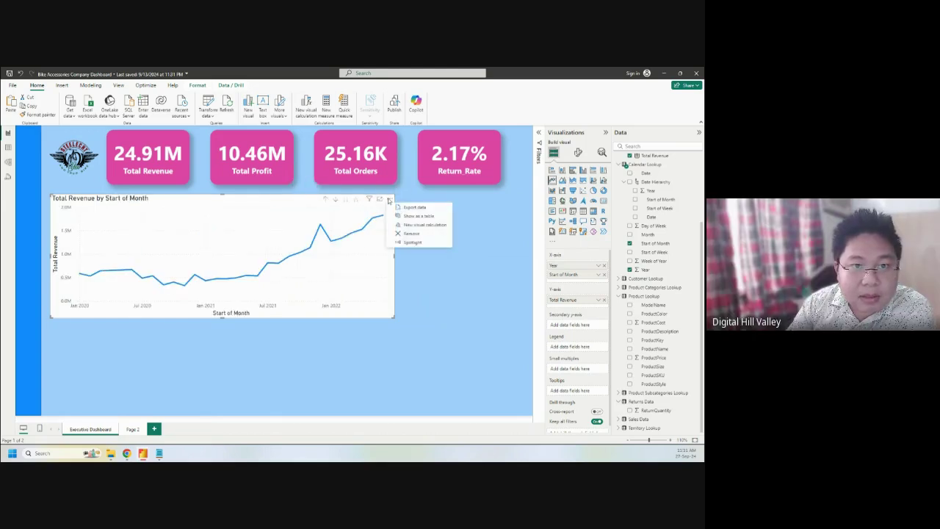
pyautogui.click(414, 242)
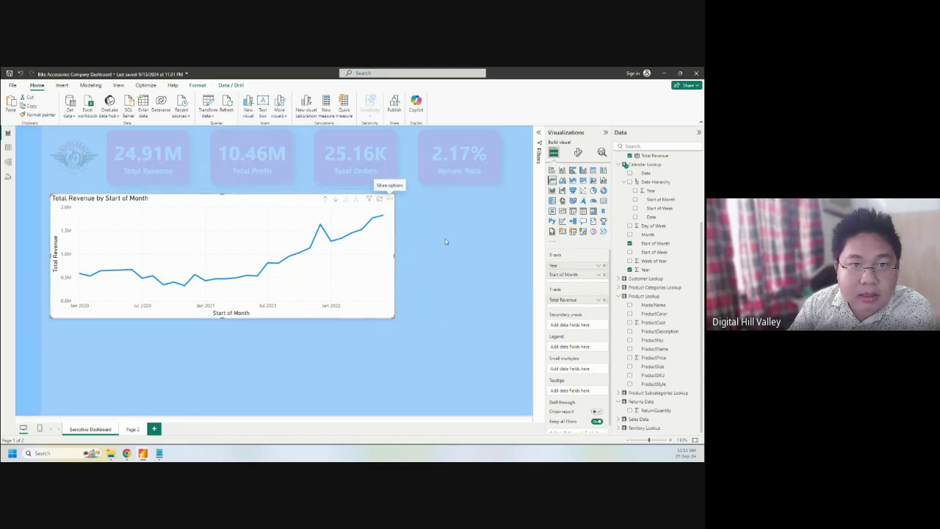
pyautogui.click(404, 211)
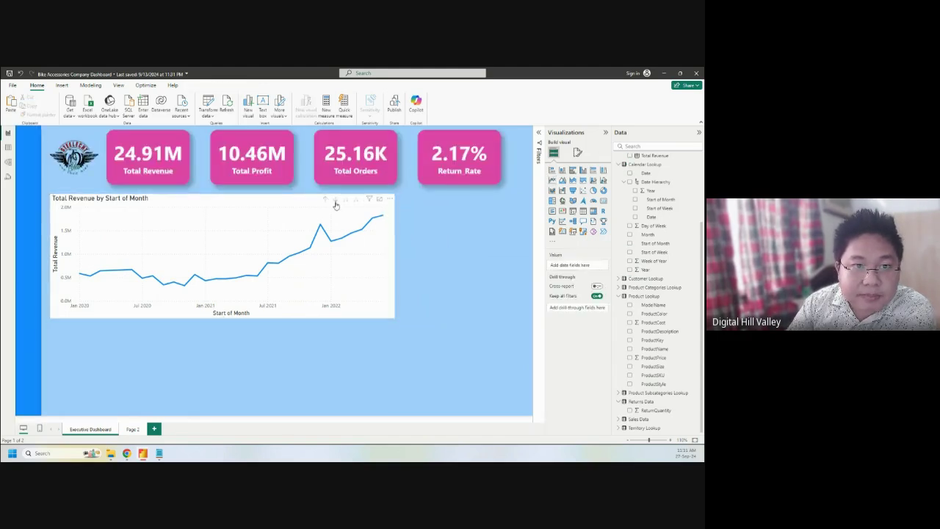
pyautogui.click(389, 198)
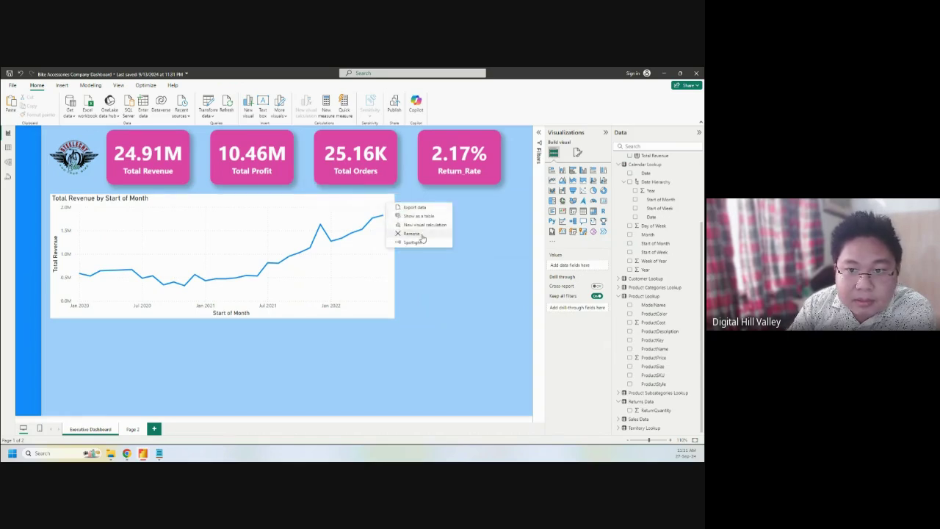
pyautogui.click(367, 288)
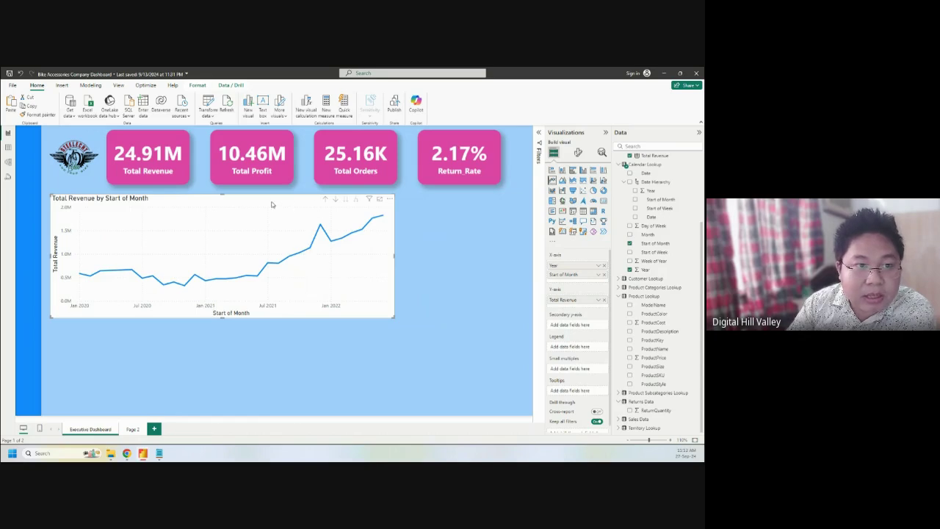
# Step: Narrow the Total Revenue chart until its far edge sits below the middle of the Total Profit card
pyautogui.moveTo(397, 254); pyautogui.dragTo(354, 254)
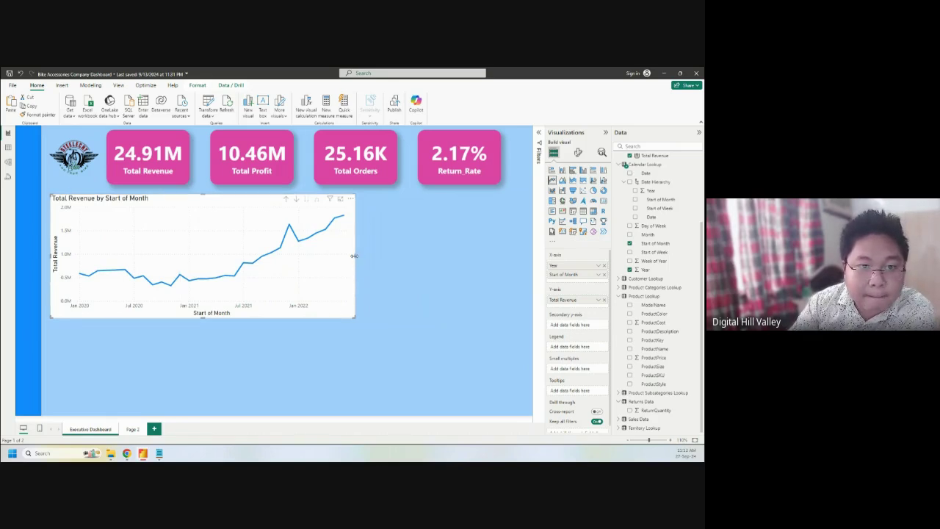
pyautogui.moveTo(354, 257); pyautogui.dragTo(242, 249)
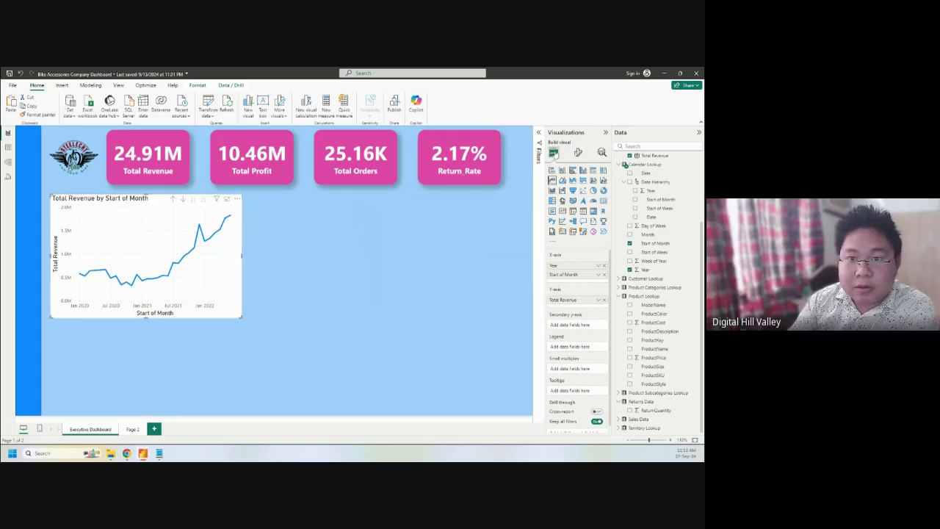
# Step: Turn off the X-axis and Y-axis titles on the Total Revenue chart
pyautogui.click(577, 152)
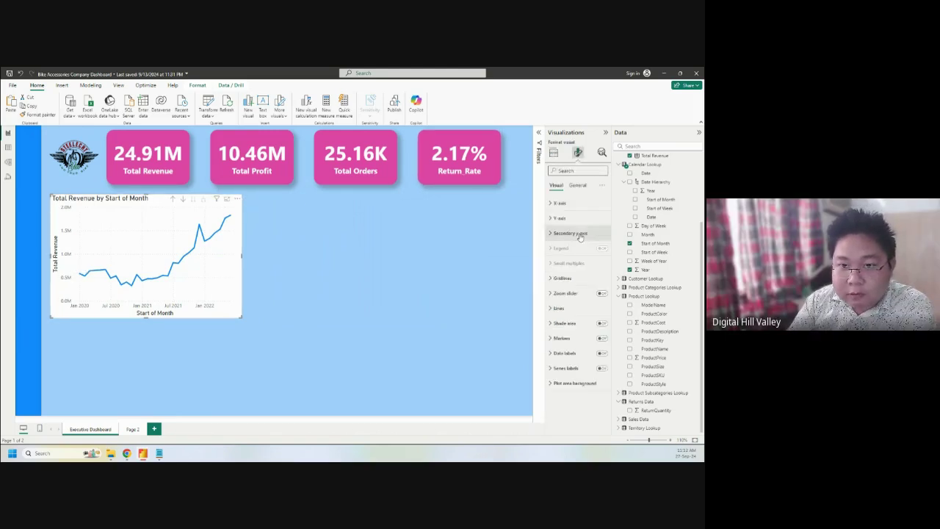
pyautogui.click(552, 202)
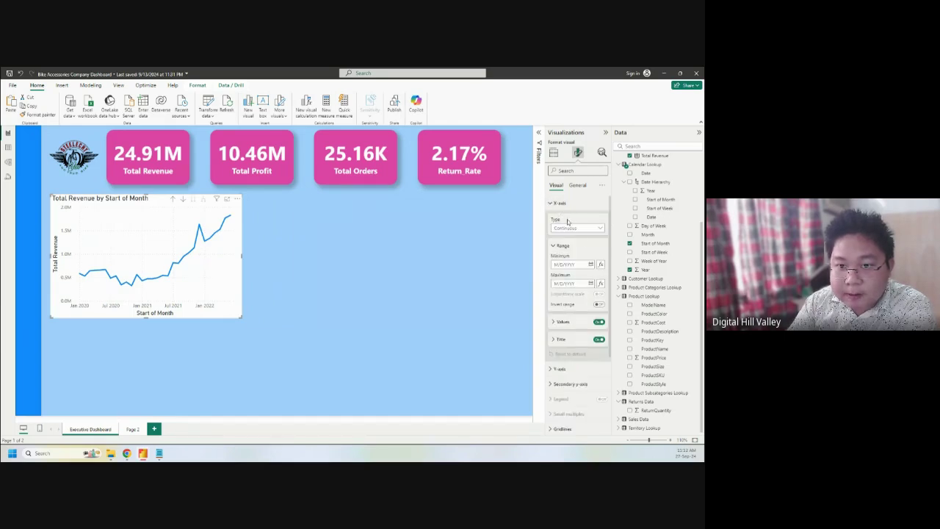
pyautogui.click(600, 340)
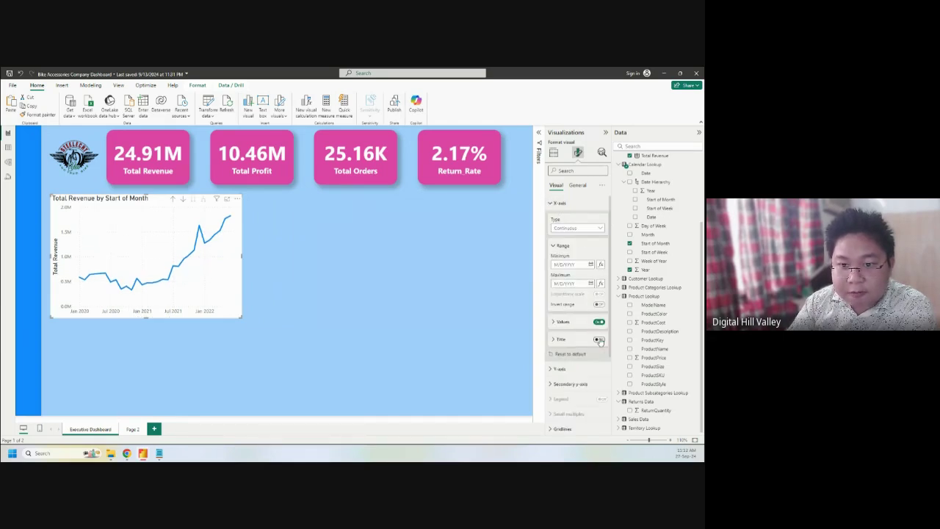
pyautogui.click(552, 209)
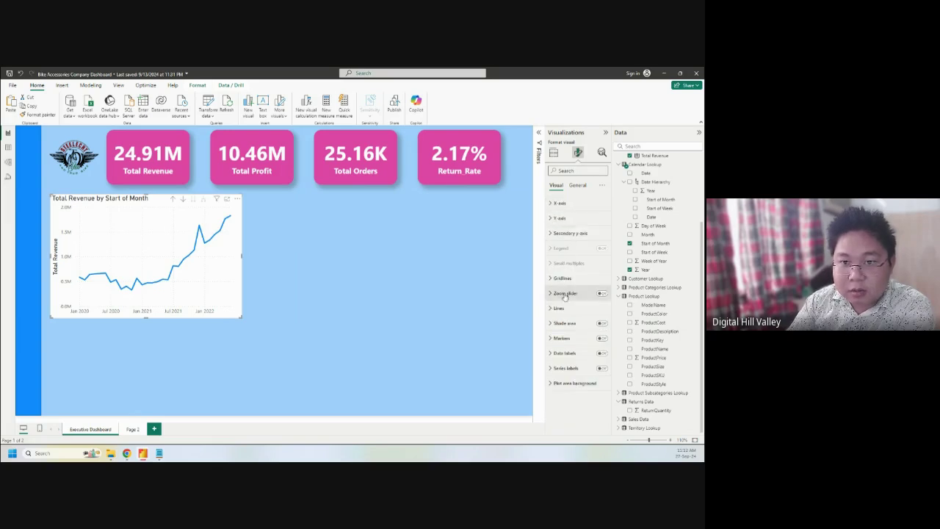
pyautogui.click(552, 220)
pyautogui.click(599, 329)
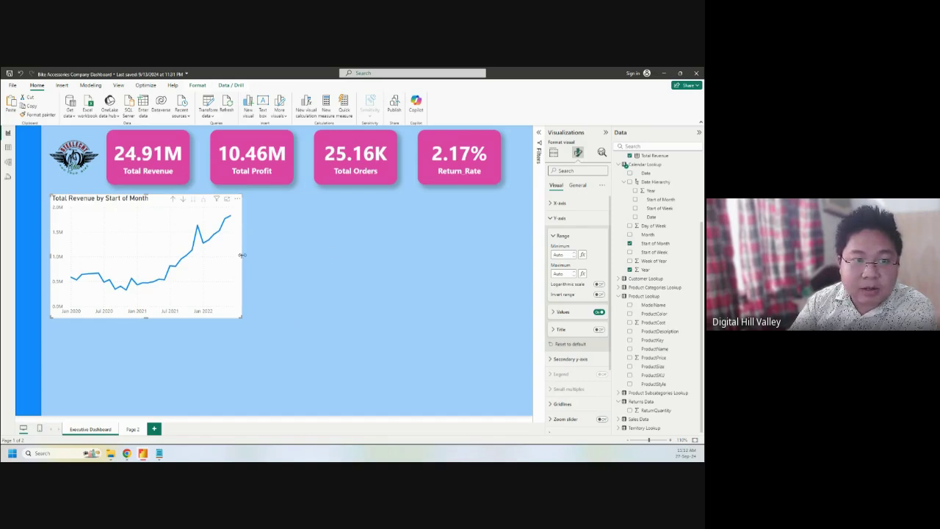
# Step: Look through the plot area background and label settings of the Total Revenue chart, then try series labels and turn them off again
pyautogui.scroll(-3, 577, 341)
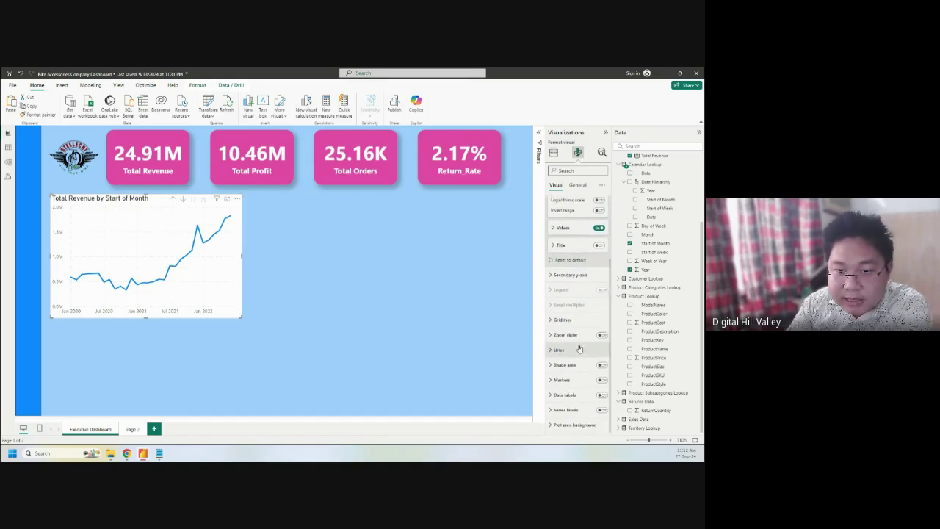
pyautogui.click(555, 427)
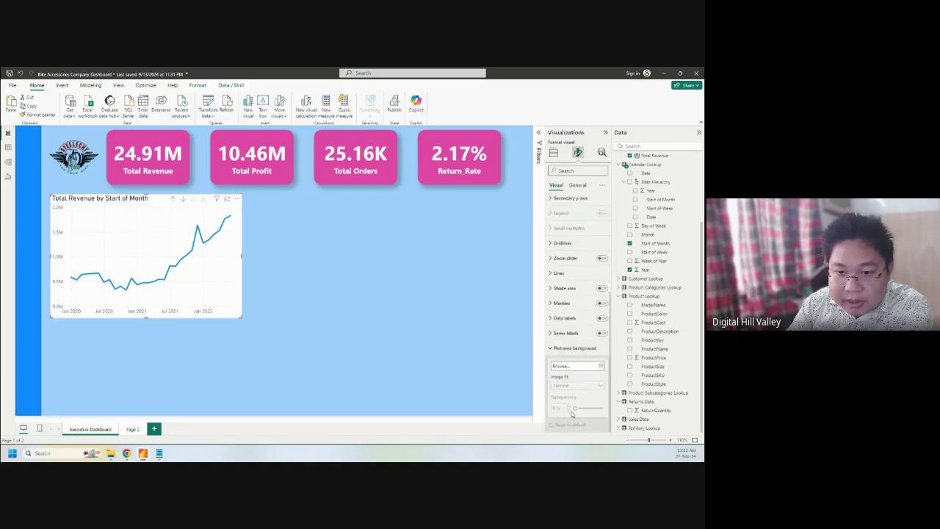
pyautogui.click(550, 334)
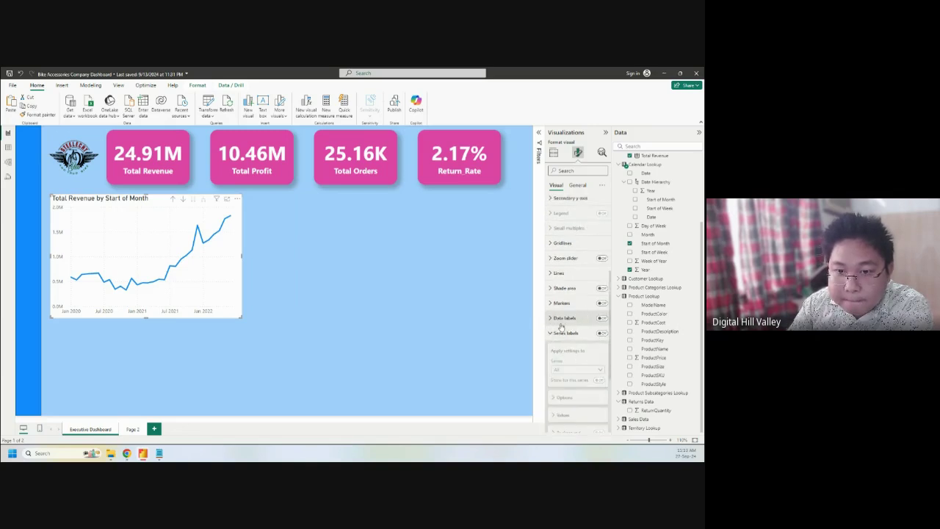
pyautogui.click(556, 321)
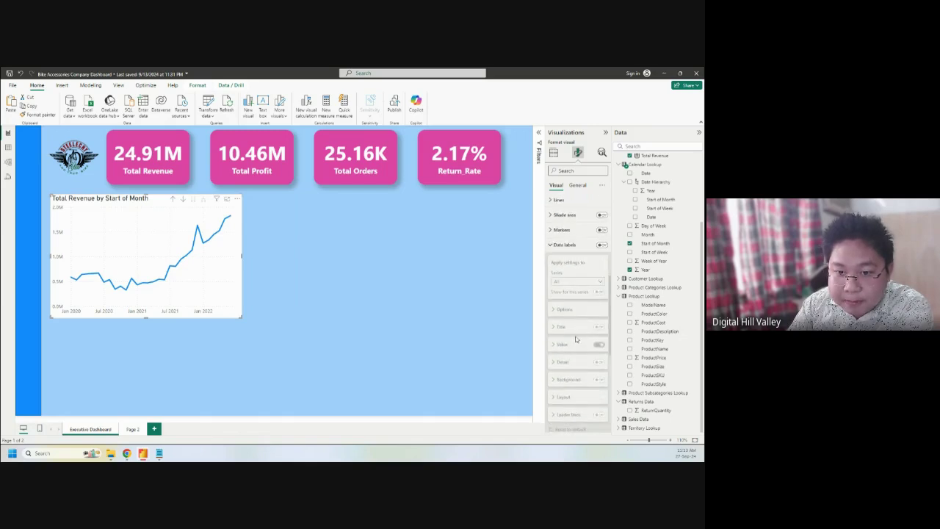
pyautogui.scroll(-1, 576, 340)
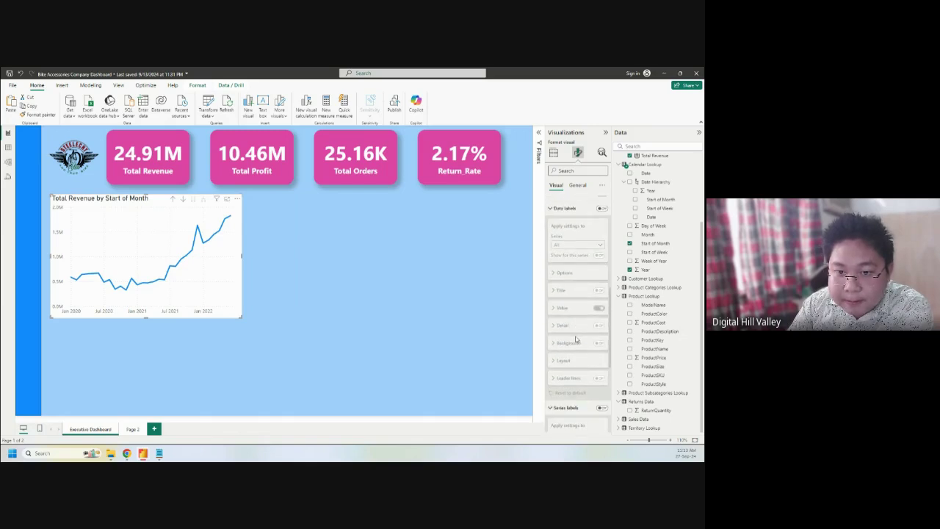
pyautogui.click(602, 409)
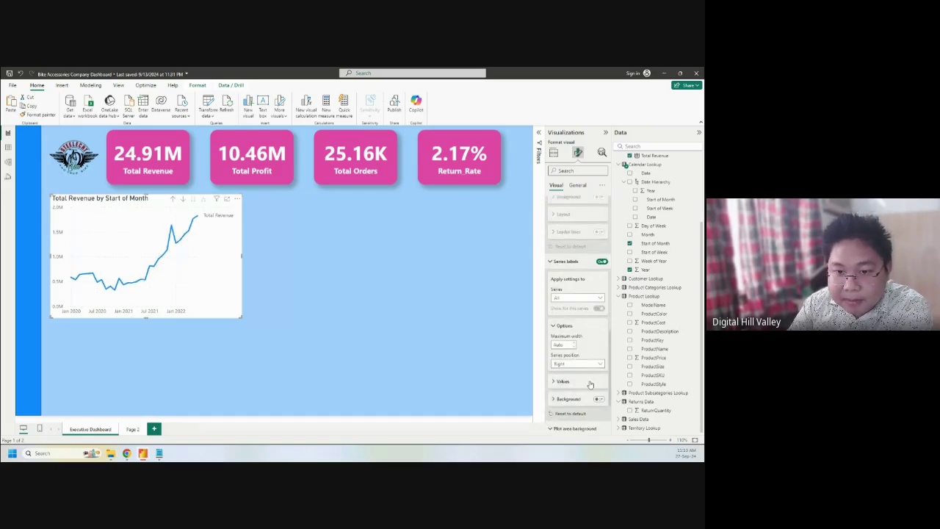
pyautogui.scroll(-2, 590, 384)
pyautogui.click(584, 262)
pyautogui.click(580, 269)
pyautogui.click(601, 224)
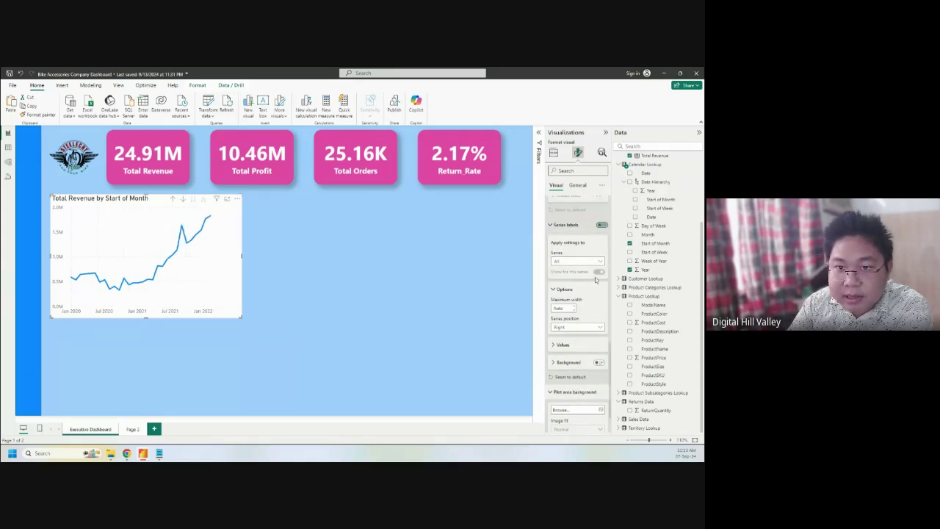
pyautogui.scroll(2, 586, 309)
pyautogui.scroll(3, 586, 309)
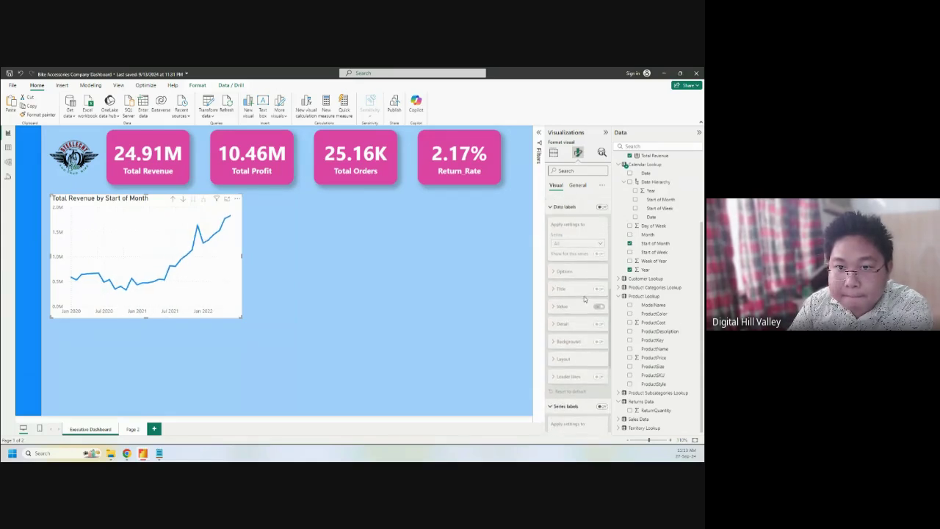
# Step: Try data labels with leader lines on the Total Revenue chart and turn the data labels off again
pyautogui.click(601, 209)
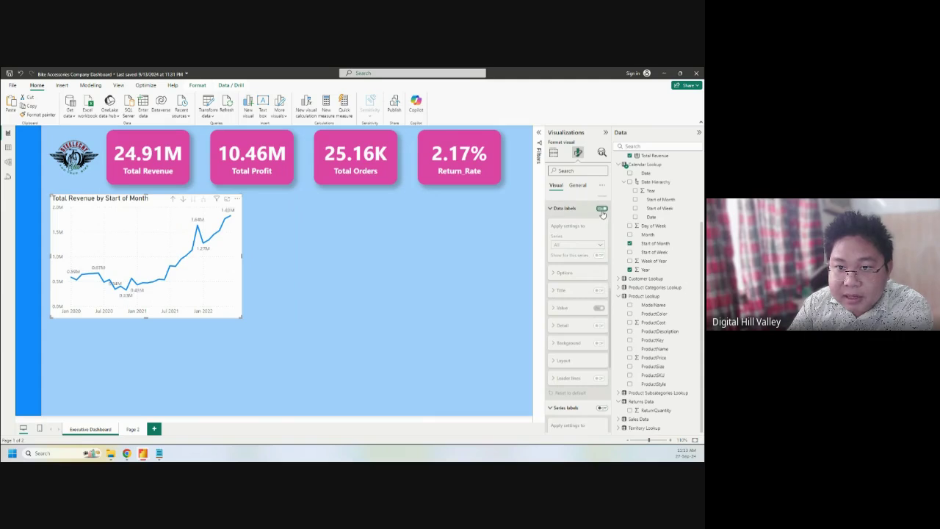
pyautogui.click(599, 273)
pyautogui.scroll(-1, 593, 350)
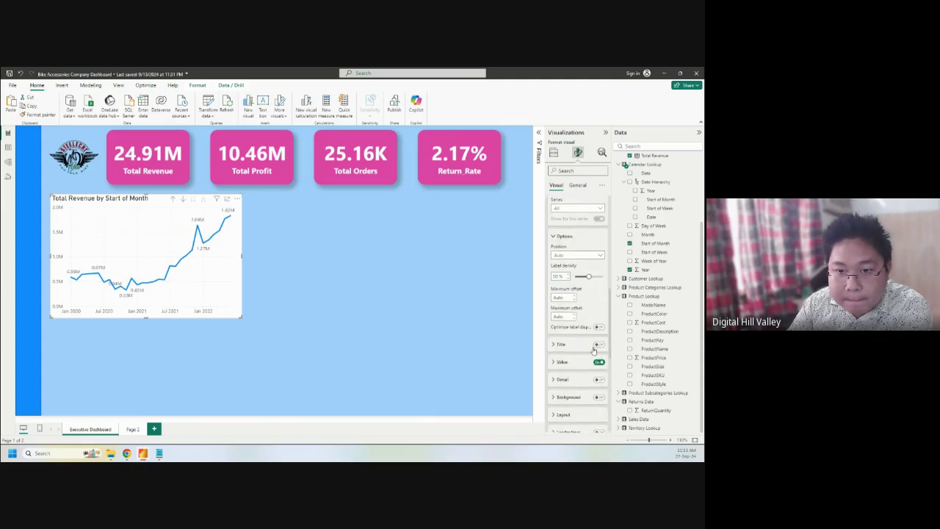
pyautogui.scroll(-1, 594, 352)
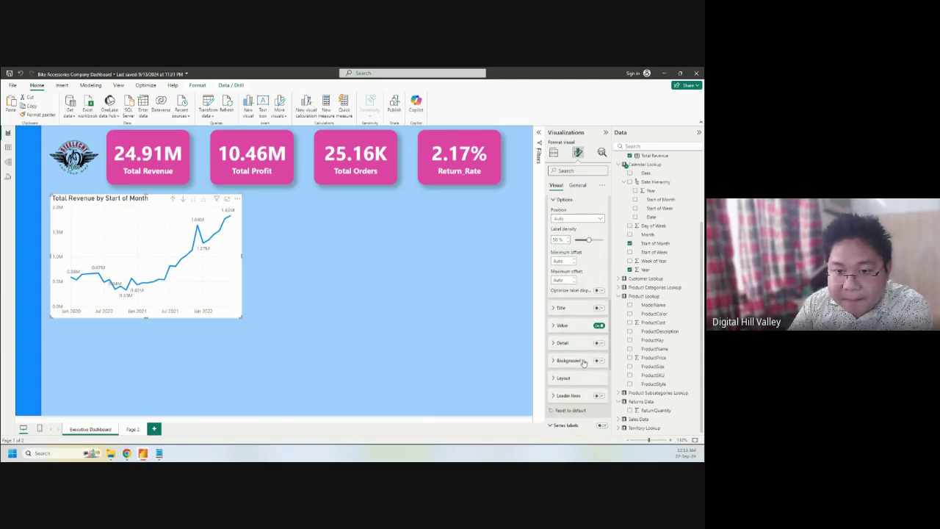
pyautogui.scroll(-1, 596, 370)
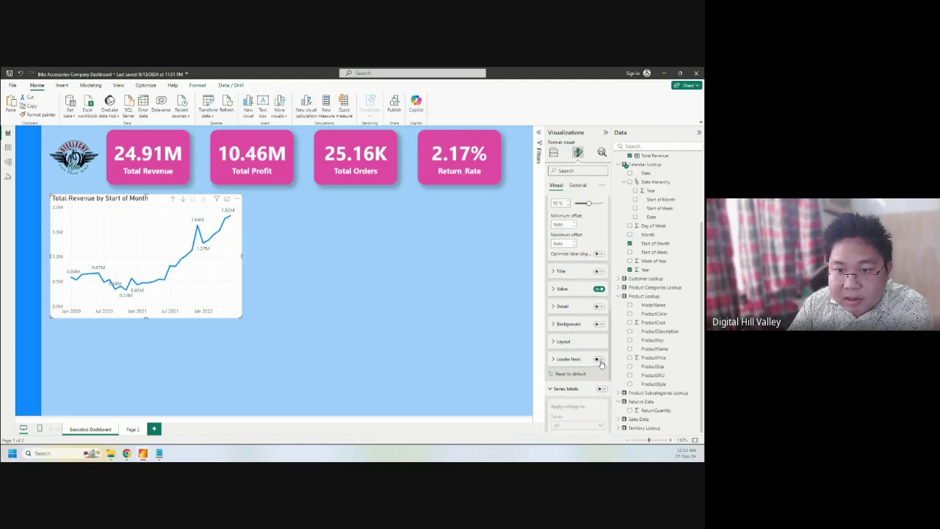
pyautogui.click(599, 359)
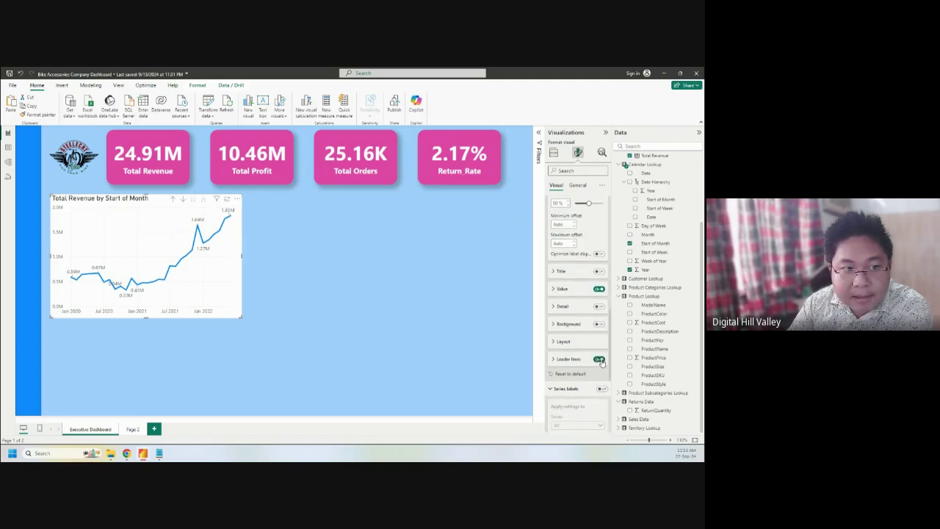
pyautogui.scroll(4, 590, 312)
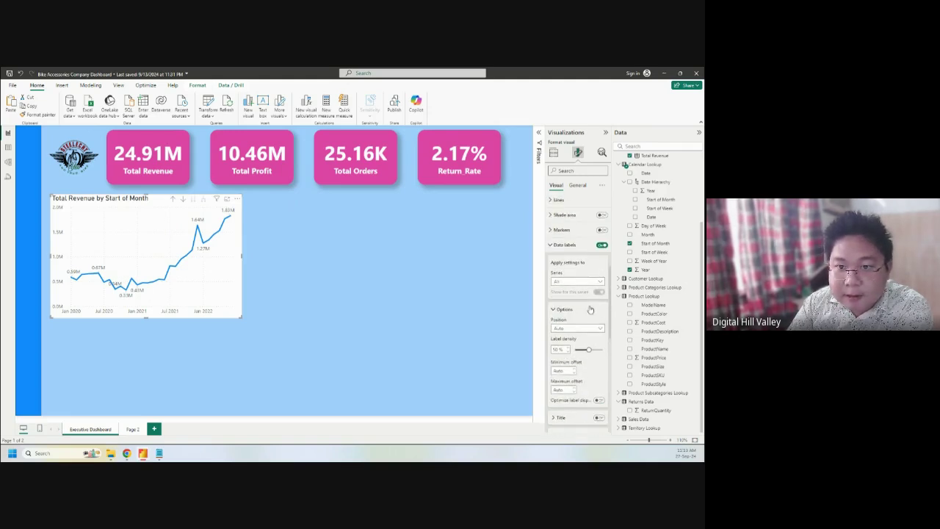
pyautogui.click(601, 244)
# Step: Examine the Total Revenue chart's marker, line and shade area settings and look over its remaining visual formatting options
pyautogui.click(556, 231)
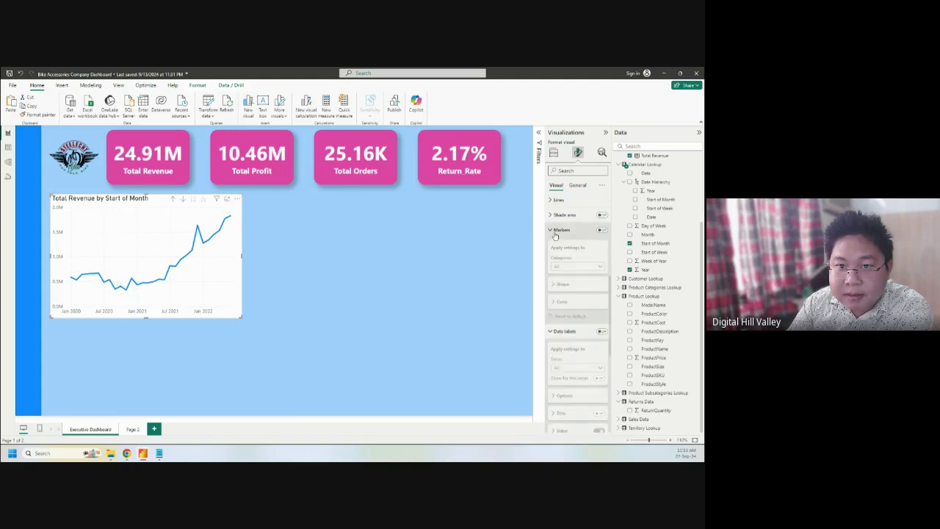
pyautogui.click(555, 232)
pyautogui.scroll(1, 555, 236)
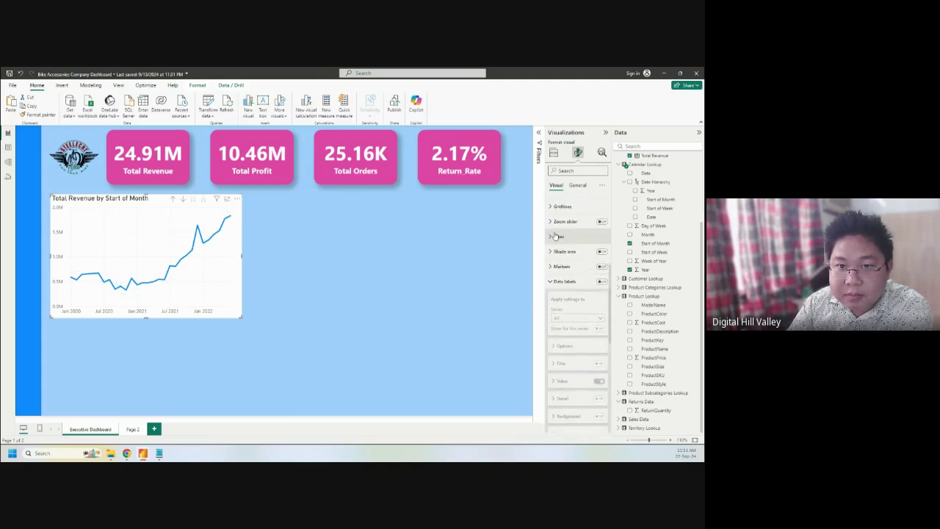
pyautogui.click(555, 238)
pyautogui.click(556, 238)
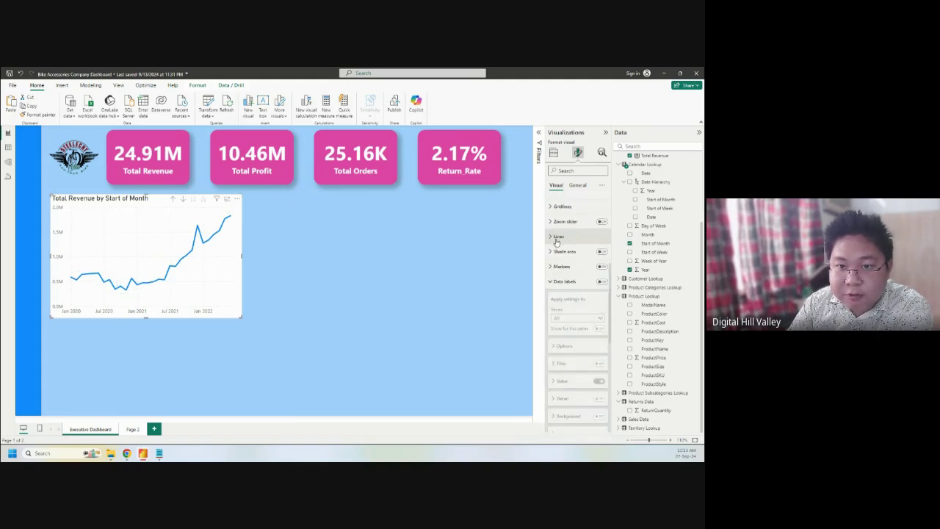
pyautogui.click(555, 252)
pyautogui.click(555, 252)
pyautogui.scroll(2, 552, 279)
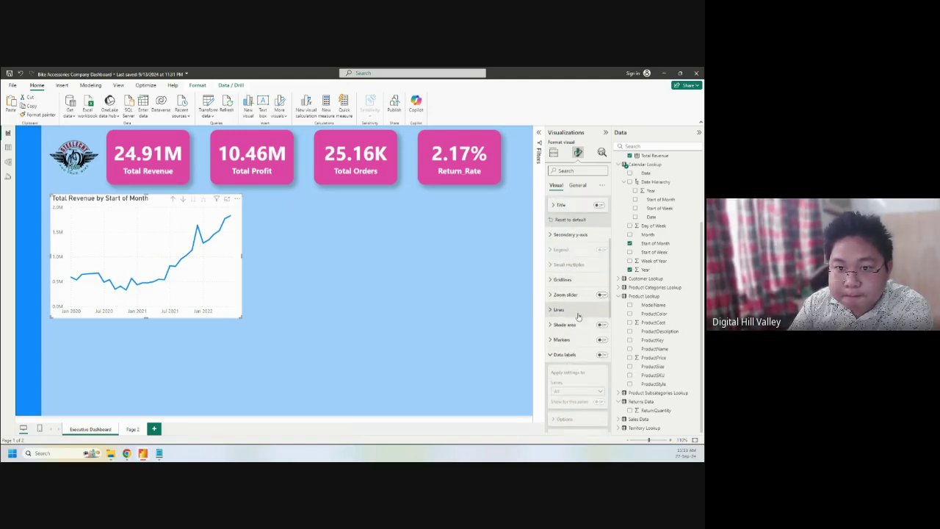
pyautogui.scroll(2, 570, 331)
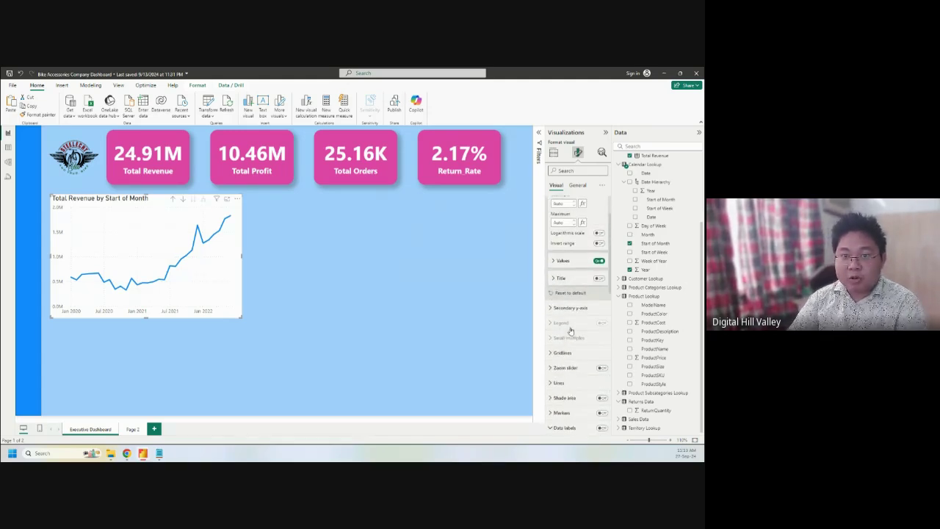
pyautogui.scroll(-5, 569, 330)
pyautogui.scroll(-2, 570, 328)
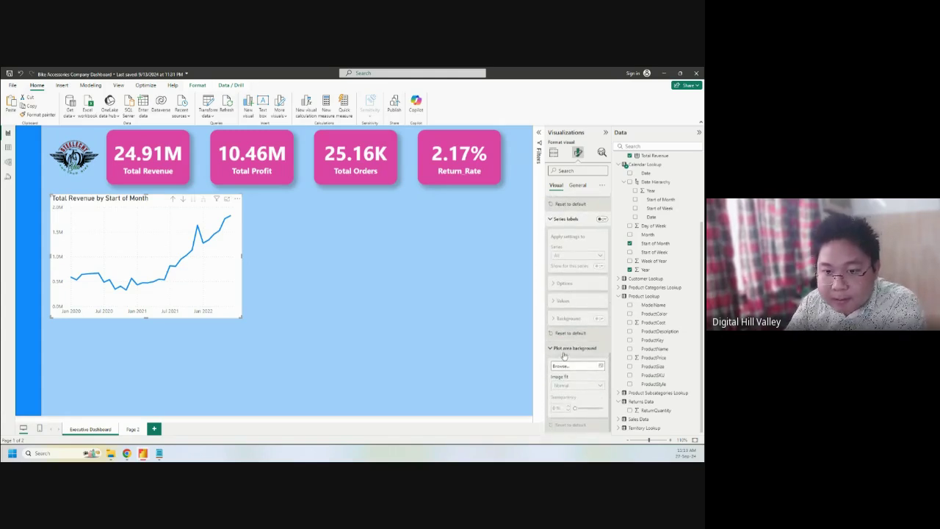
pyautogui.scroll(5, 575, 279)
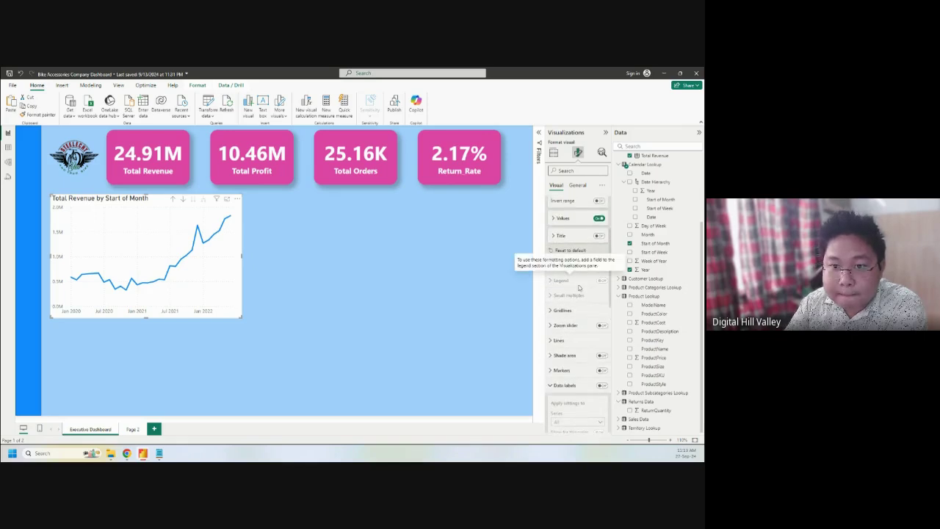
# Step: Examine the line style, join type, width and interpolation settings of the Total Revenue chart
pyautogui.click(581, 341)
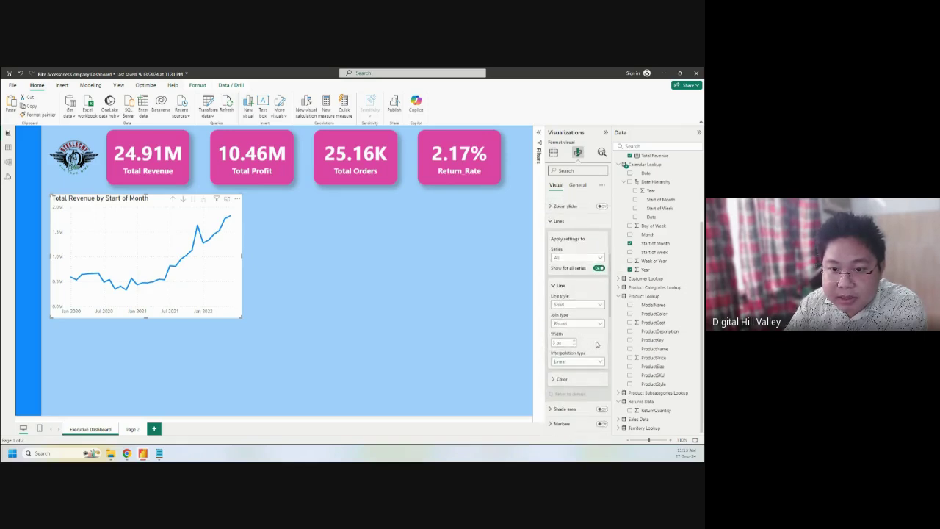
pyautogui.scroll(-2, 584, 343)
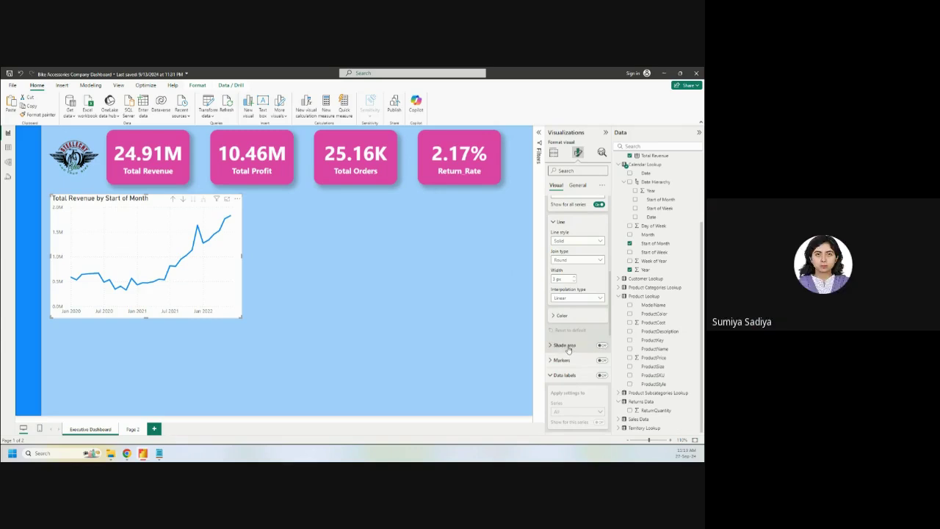
pyautogui.scroll(5, 571, 348)
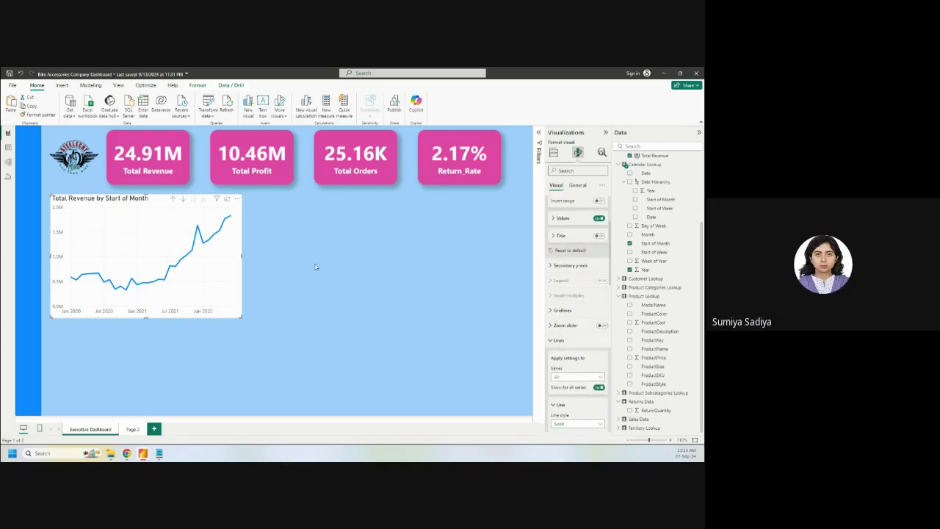
pyautogui.scroll(3, 566, 272)
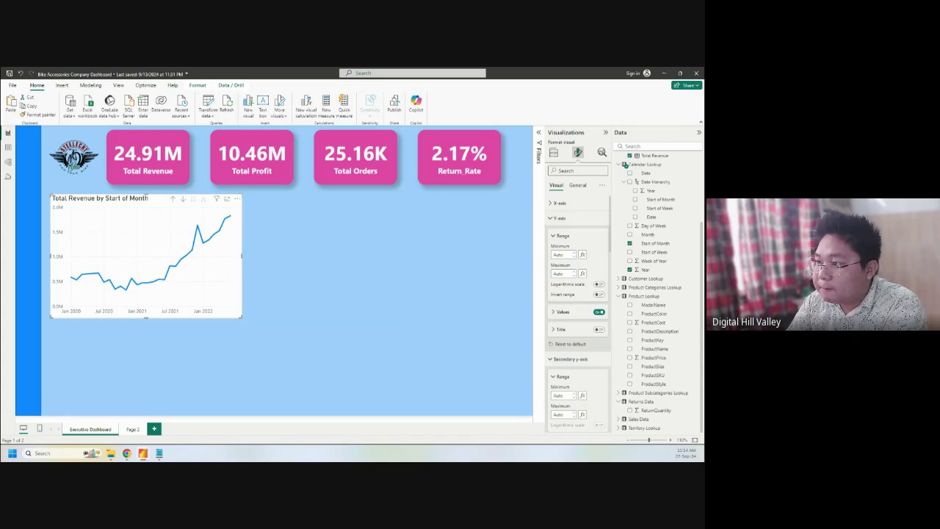
pyautogui.scroll(-3, 580, 326)
pyautogui.scroll(-4, 576, 334)
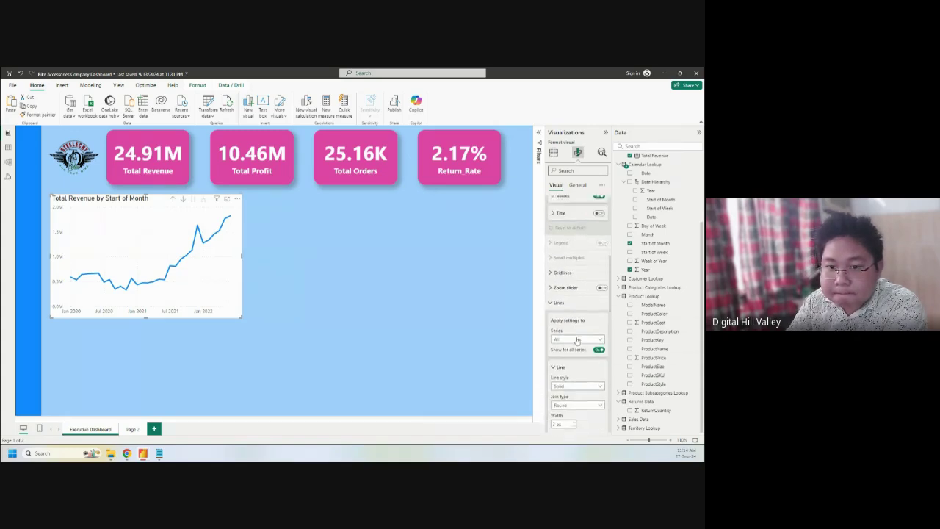
pyautogui.scroll(-1, 576, 338)
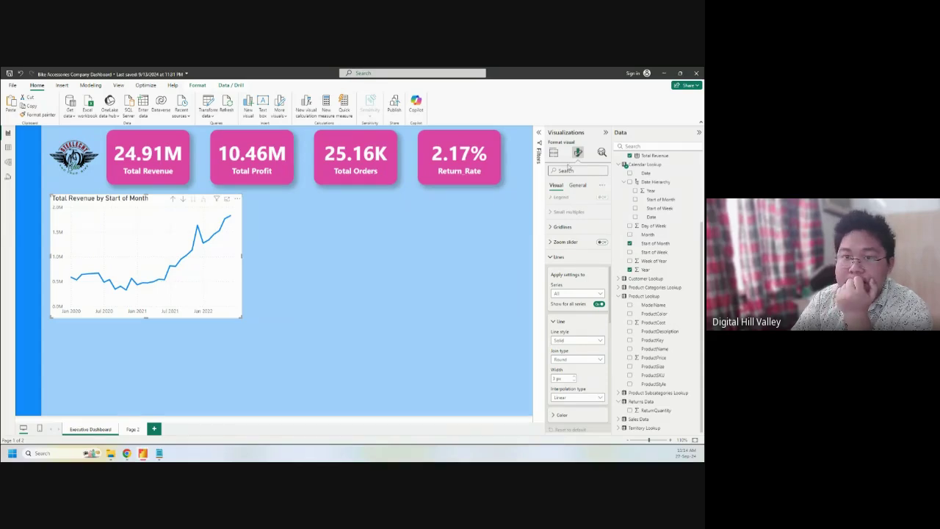
# Step: Examine the alt text, tooltip and header icon settings in the Total Revenue chart's general formatting
pyautogui.click(577, 184)
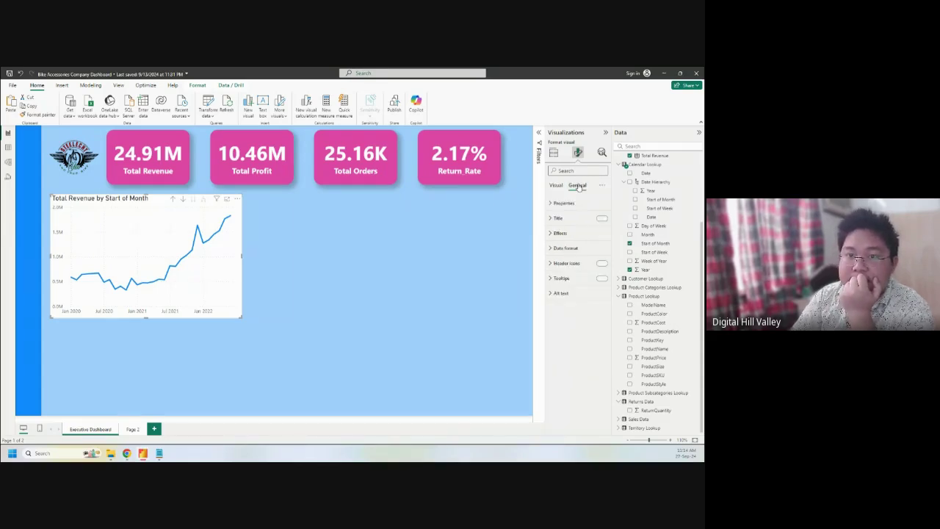
pyautogui.click(561, 293)
pyautogui.click(561, 293)
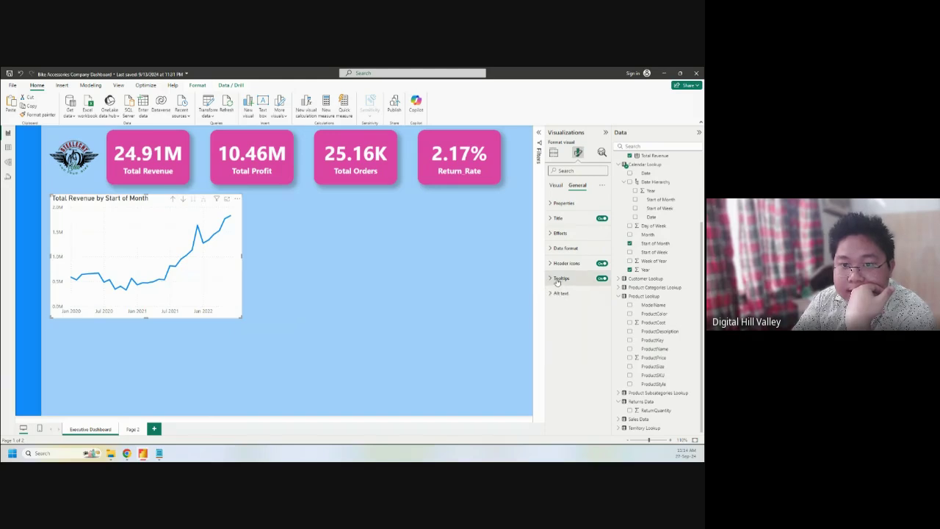
pyautogui.click(559, 278)
pyautogui.click(558, 279)
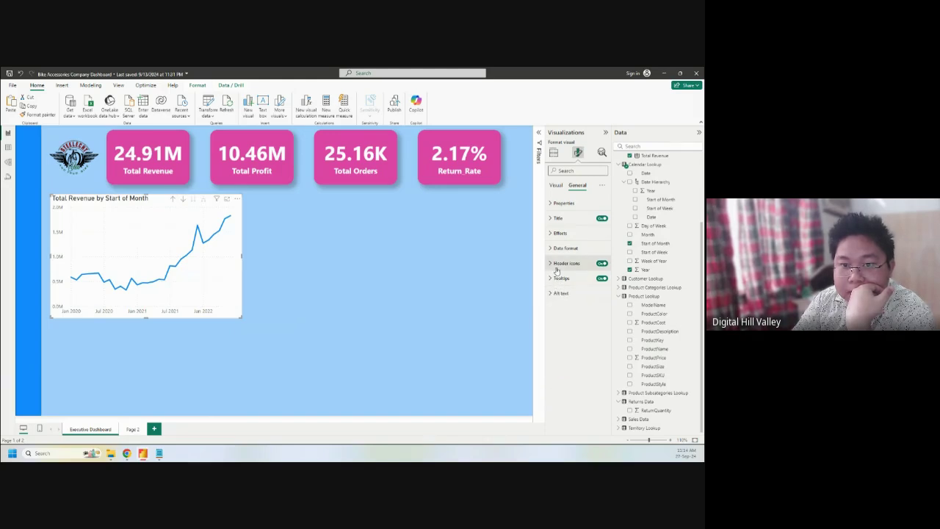
pyautogui.click(556, 265)
pyautogui.click(557, 264)
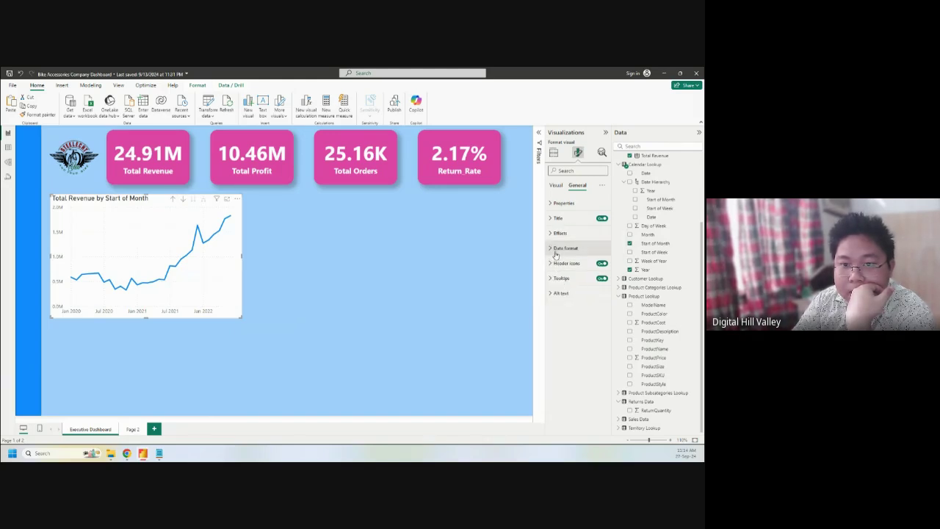
# Step: Examine the Total Revenue chart's data format, effects, title and size properties, including its advanced options
pyautogui.click(556, 249)
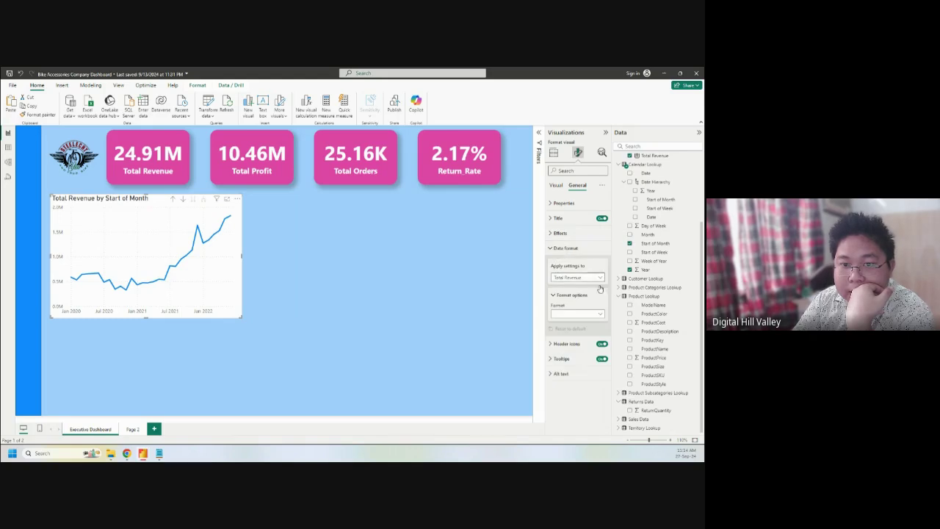
pyautogui.click(600, 315)
pyautogui.click(558, 234)
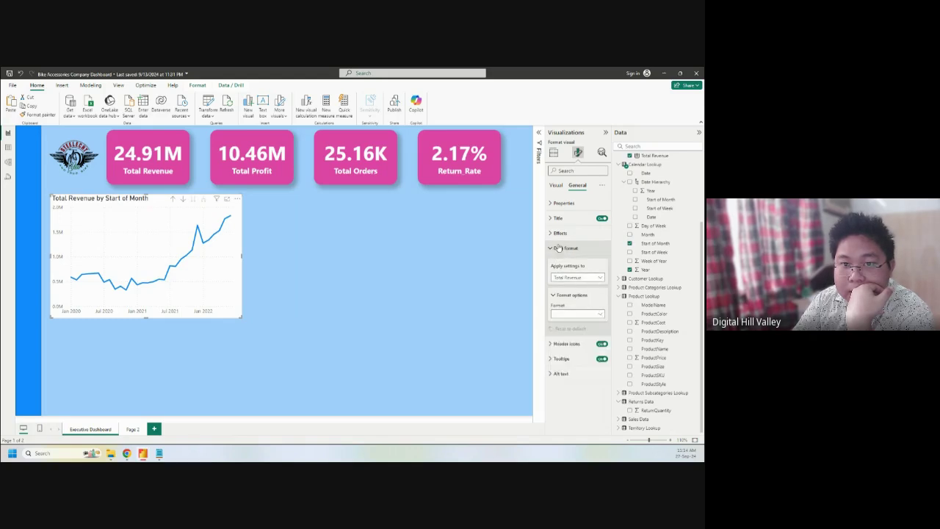
pyautogui.click(558, 233)
pyautogui.click(559, 234)
pyautogui.click(557, 219)
pyautogui.click(557, 218)
pyautogui.click(557, 207)
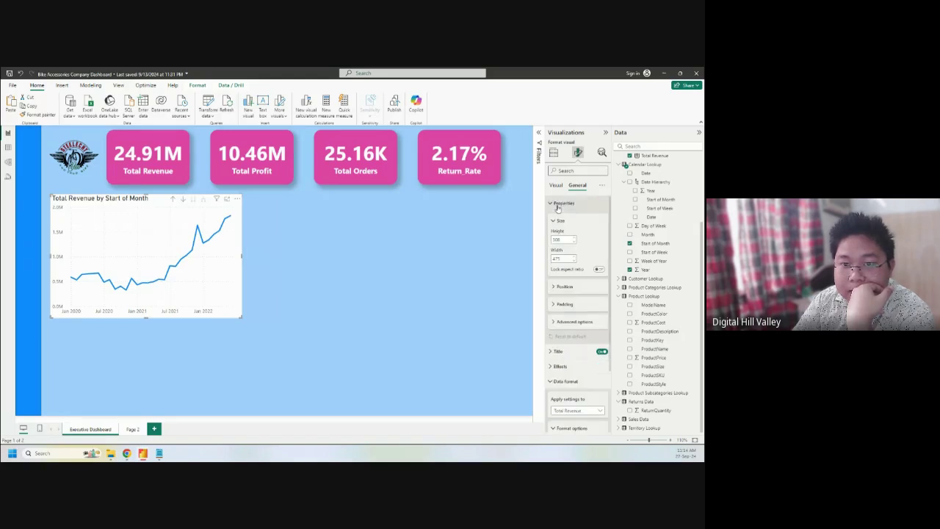
pyautogui.click(560, 322)
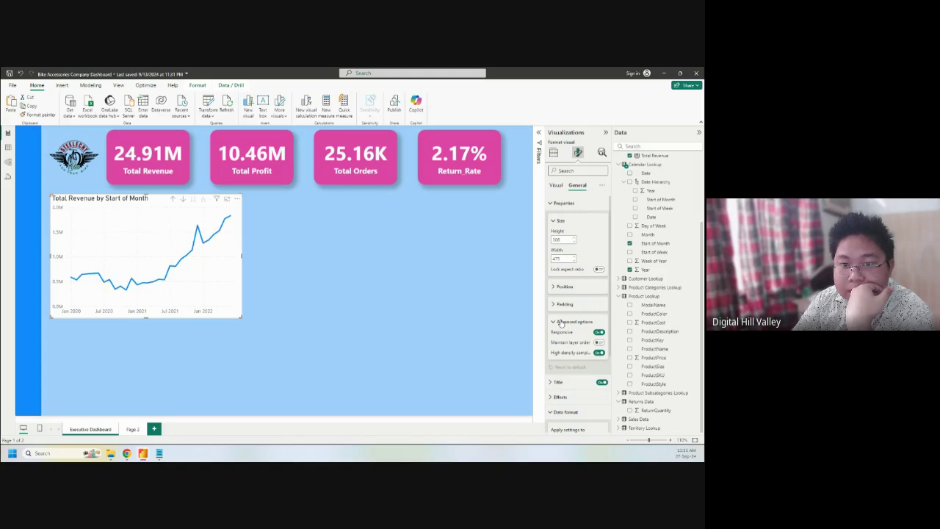
# Step: Look through the Total Revenue chart's visual formatting options, from the axis ranges and line settings to series labels and plot area background
pyautogui.click(560, 323)
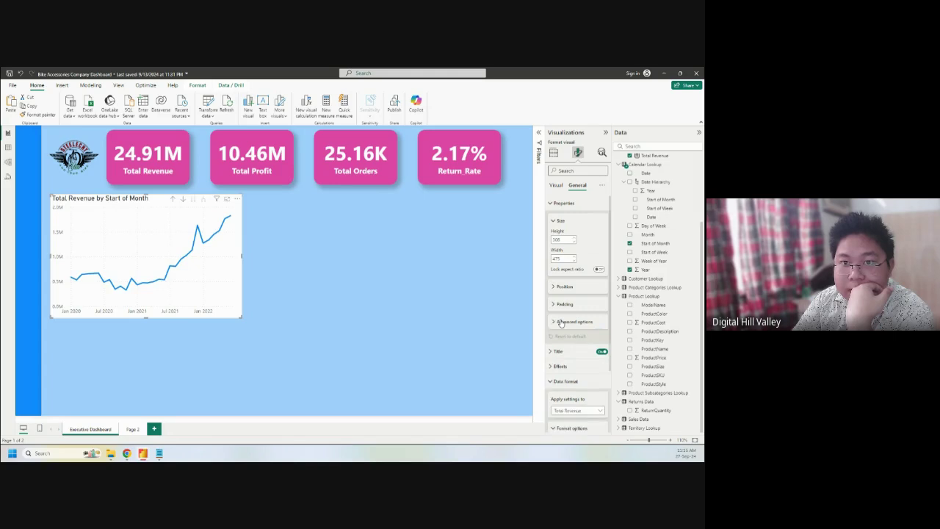
pyautogui.click(556, 186)
pyautogui.scroll(-5, 577, 365)
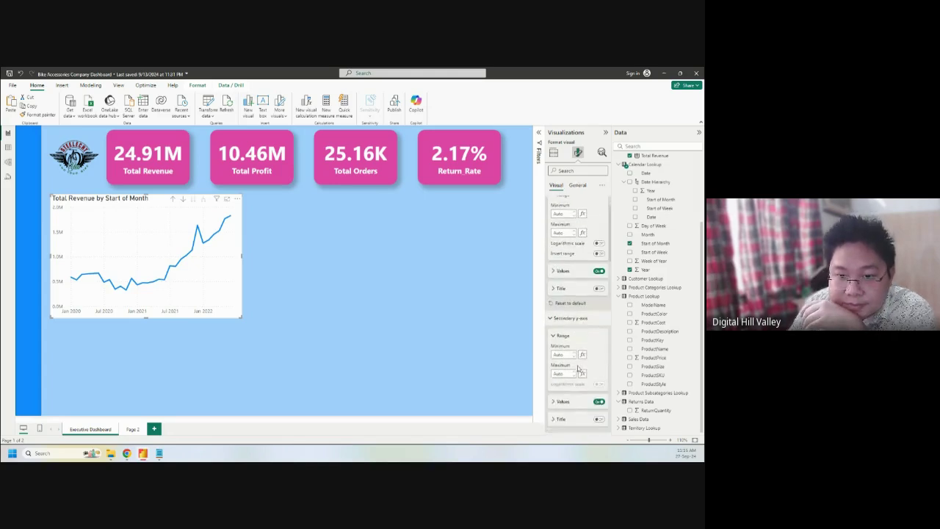
pyautogui.scroll(-4, 577, 369)
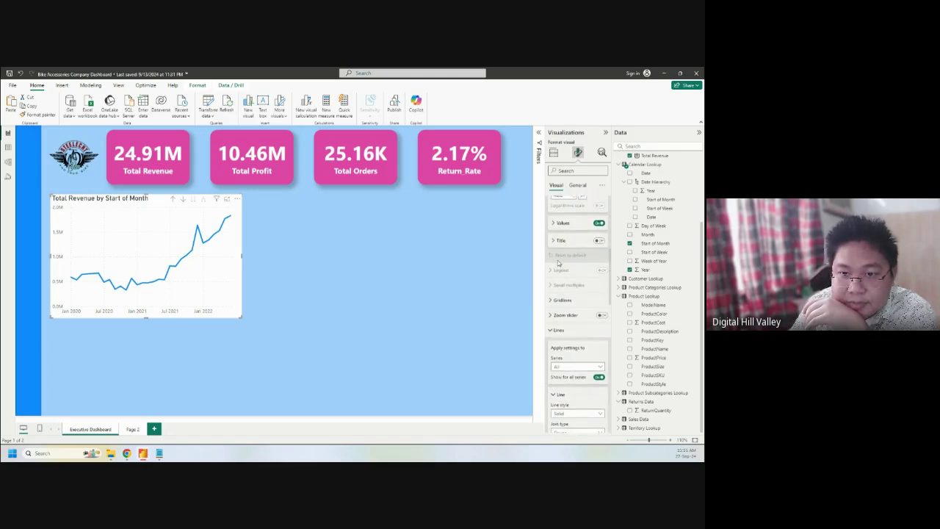
pyautogui.scroll(-8, 570, 367)
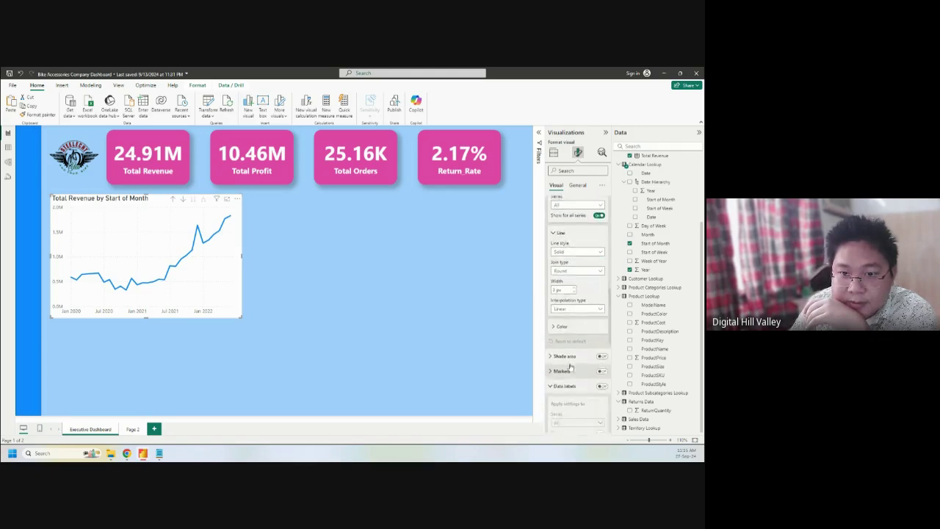
pyautogui.scroll(-6, 571, 368)
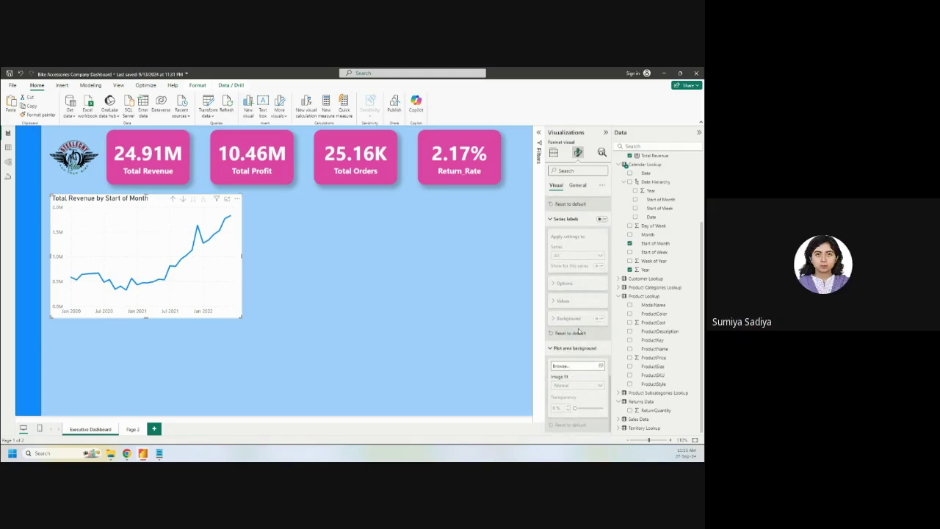
# Step: Widen the Visualizations pane and examine the Total Revenue chart's general formatting, field assignments and drill-through settings
pyautogui.moveTo(544, 236); pyautogui.dragTo(526, 236)
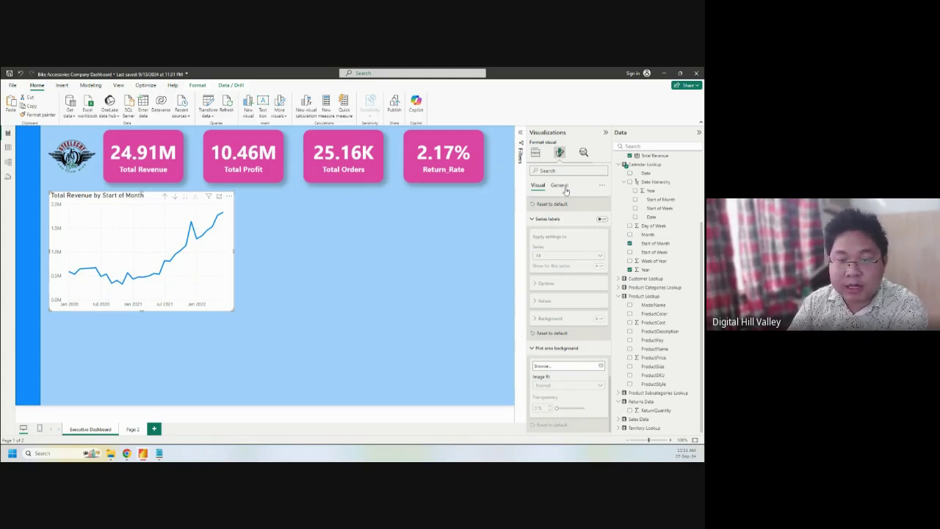
pyautogui.moveTo(193, 224)
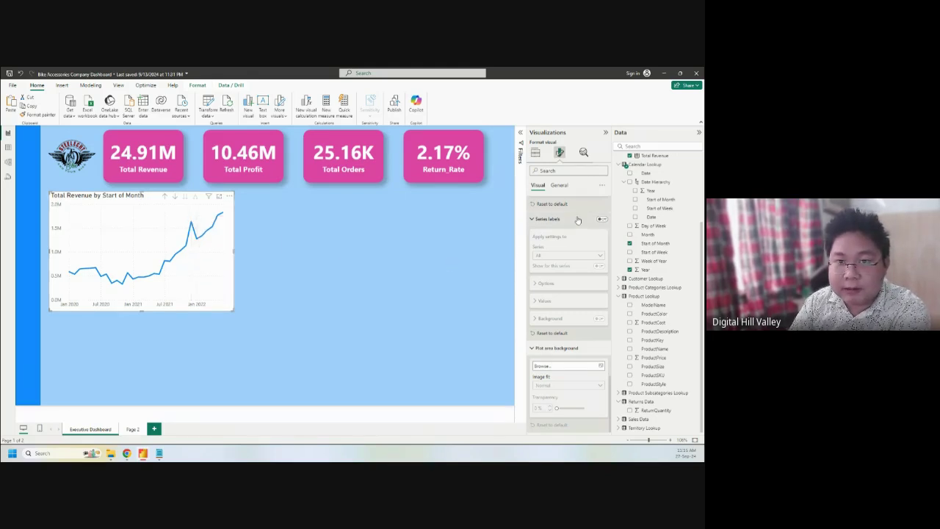
pyautogui.click(558, 187)
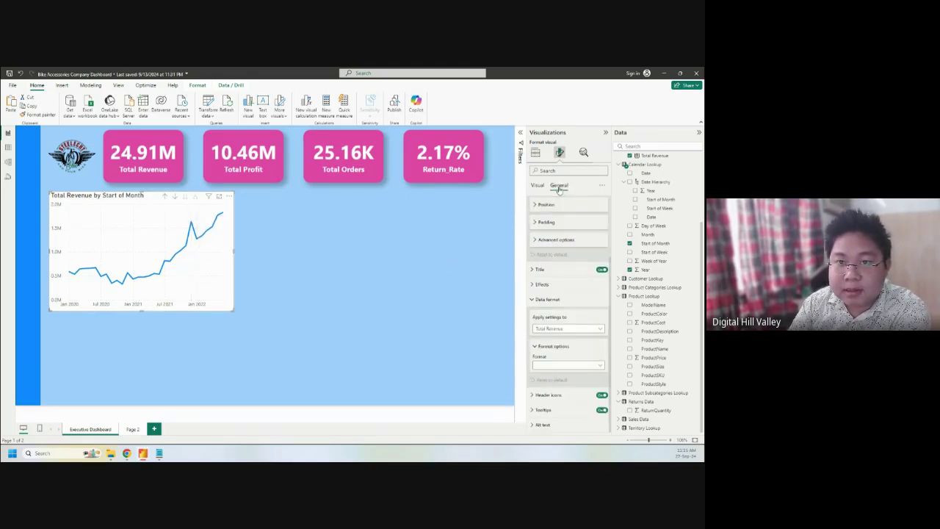
pyautogui.click(538, 154)
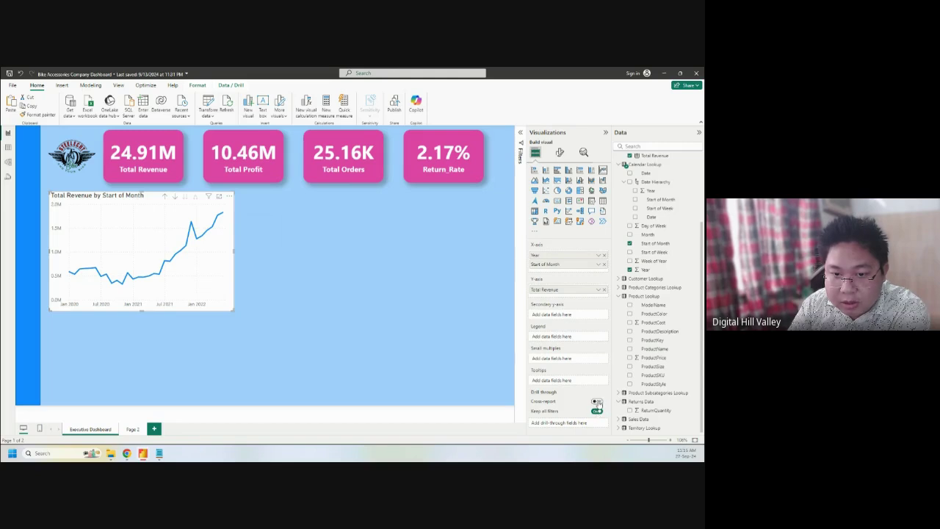
pyautogui.click(597, 401)
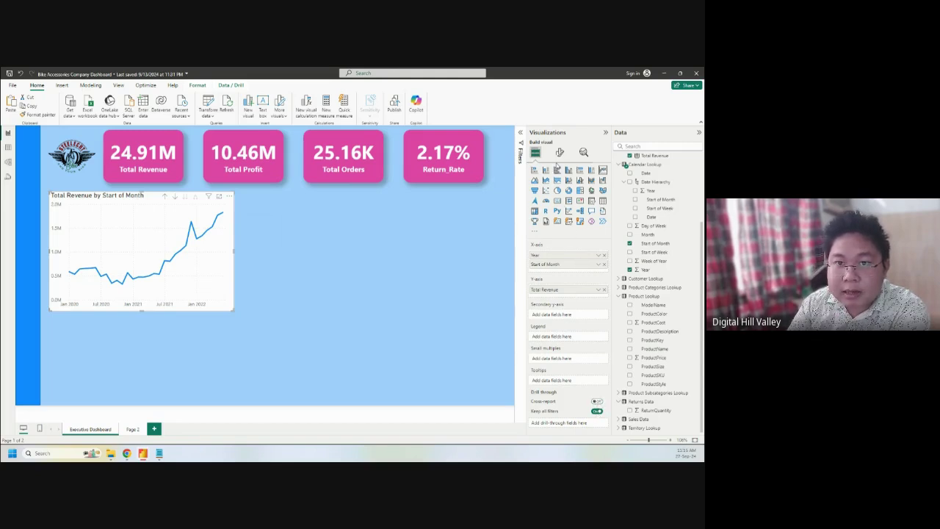
pyautogui.click(560, 153)
pyautogui.click(538, 154)
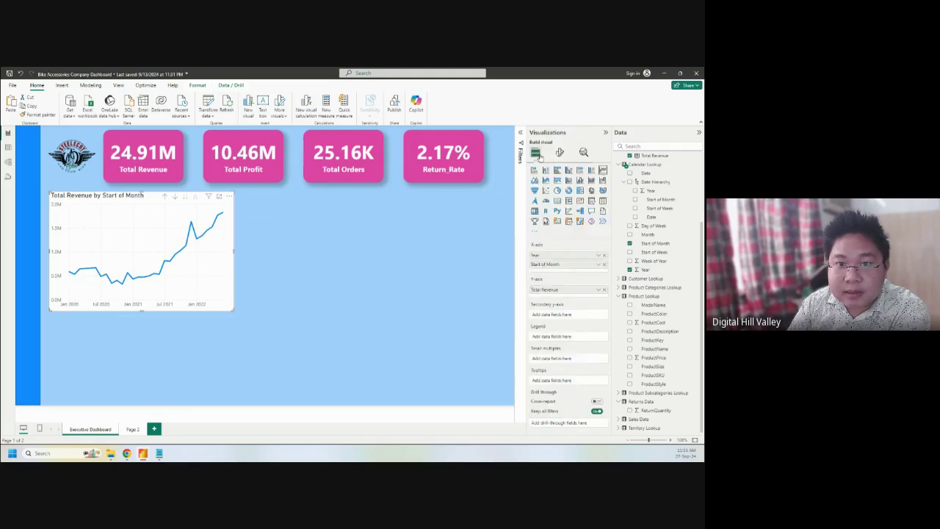
# Step: Examine the plot area background and series label settings in the Total Revenue chart's visual formatting
pyautogui.click(557, 153)
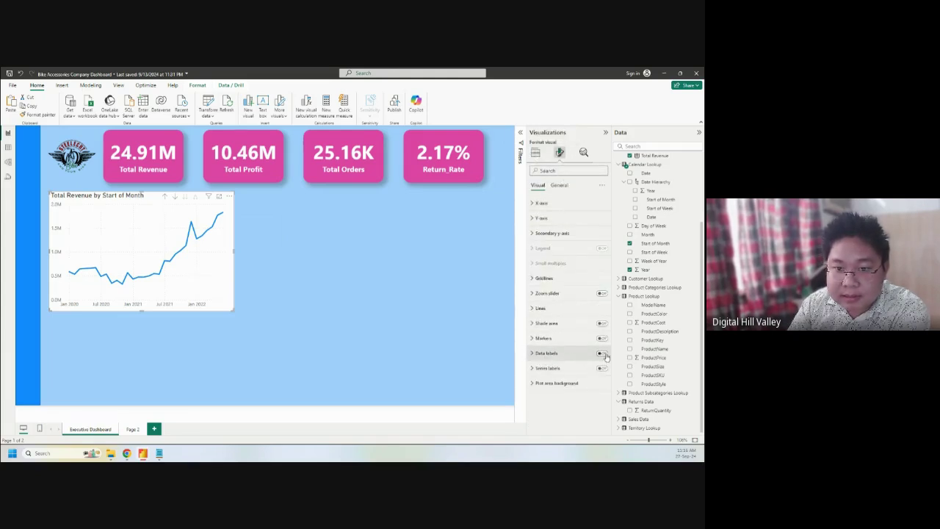
pyautogui.click(588, 383)
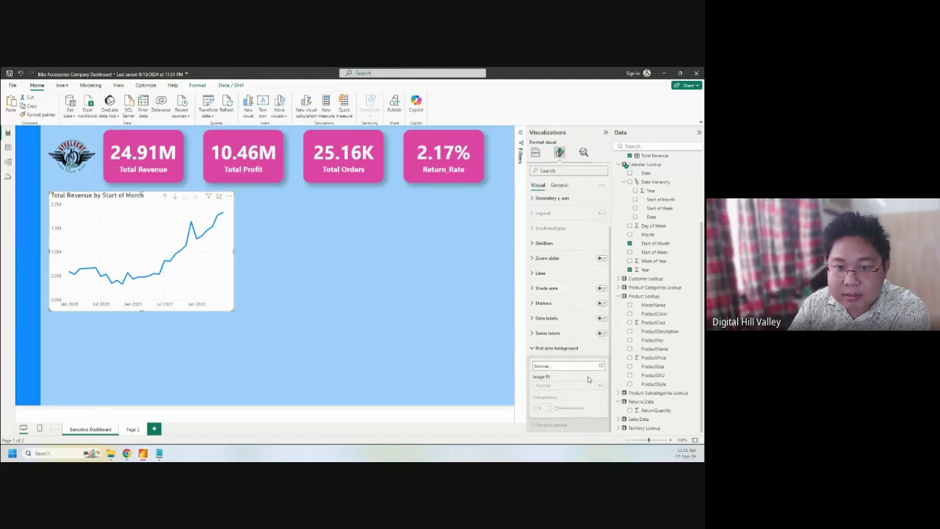
pyautogui.click(582, 333)
pyautogui.scroll(-2, 580, 367)
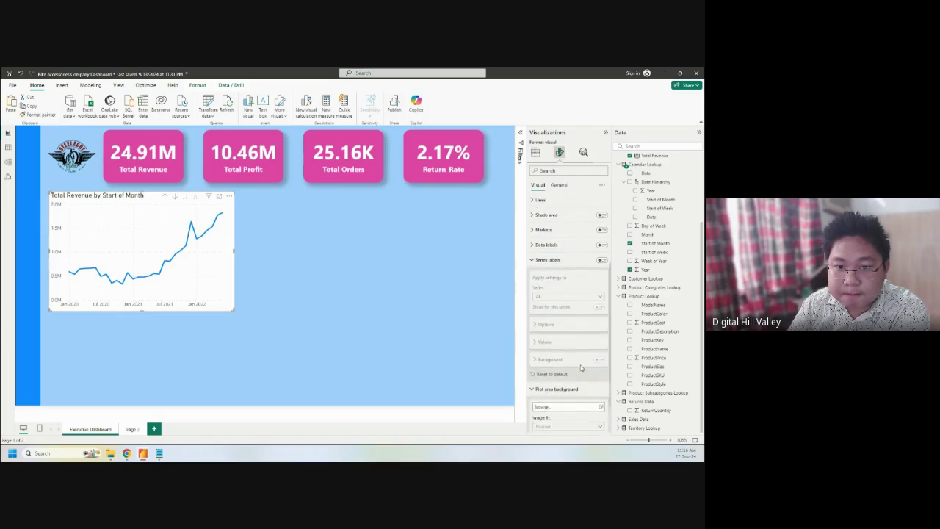
# Step: Try series labels on the Total Revenue chart and examine their options, values and background settings
pyautogui.click(601, 260)
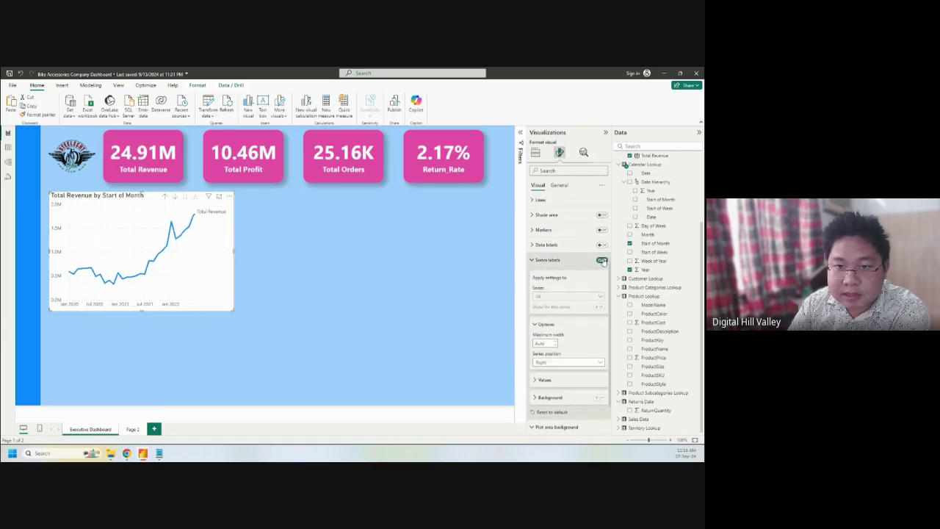
pyautogui.scroll(-2, 579, 365)
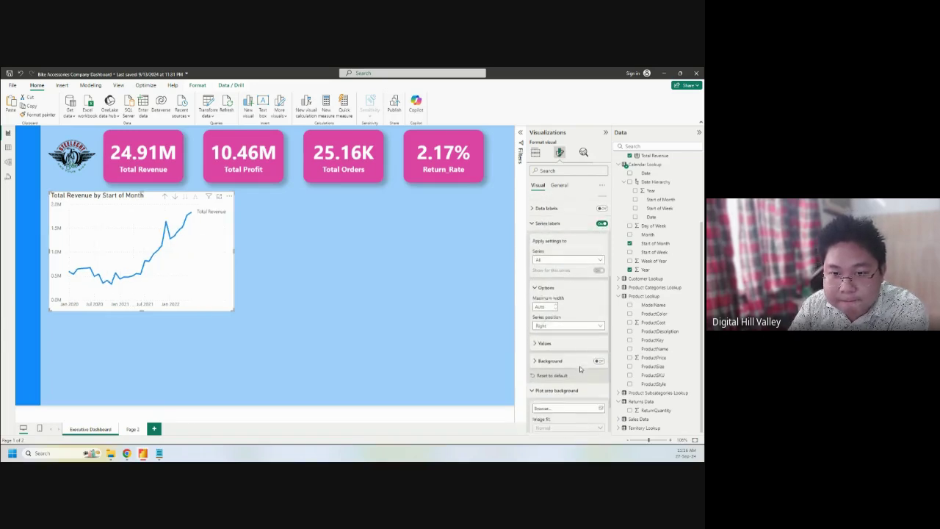
pyautogui.click(544, 307)
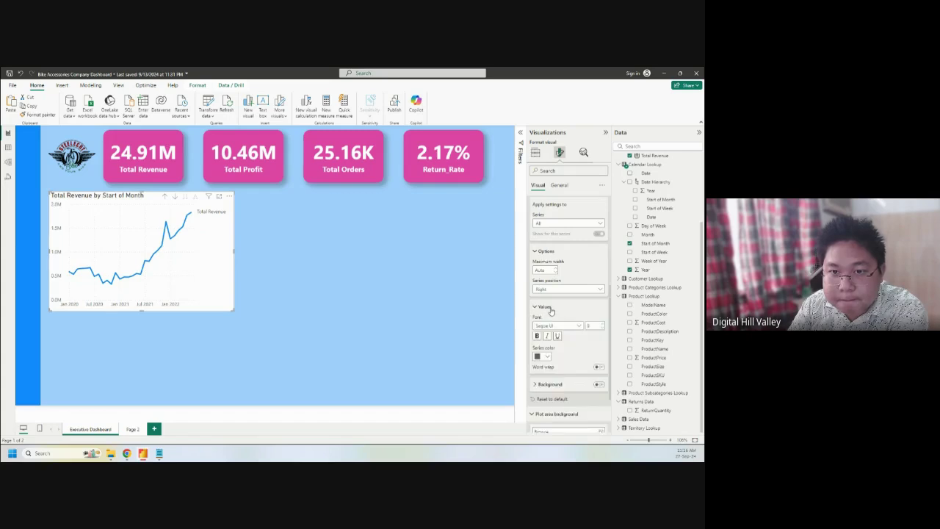
pyautogui.click(549, 308)
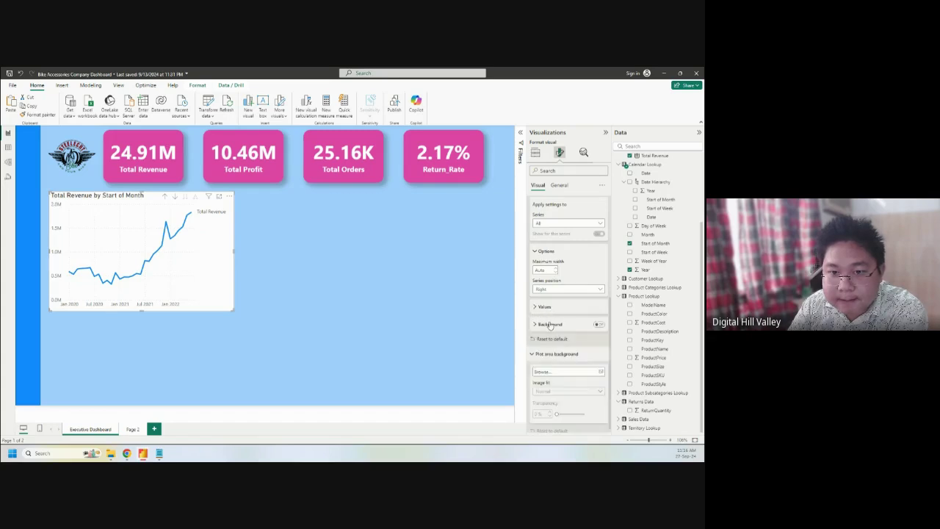
pyautogui.click(550, 324)
pyautogui.click(550, 324)
pyautogui.scroll(2, 588, 273)
pyautogui.click(602, 261)
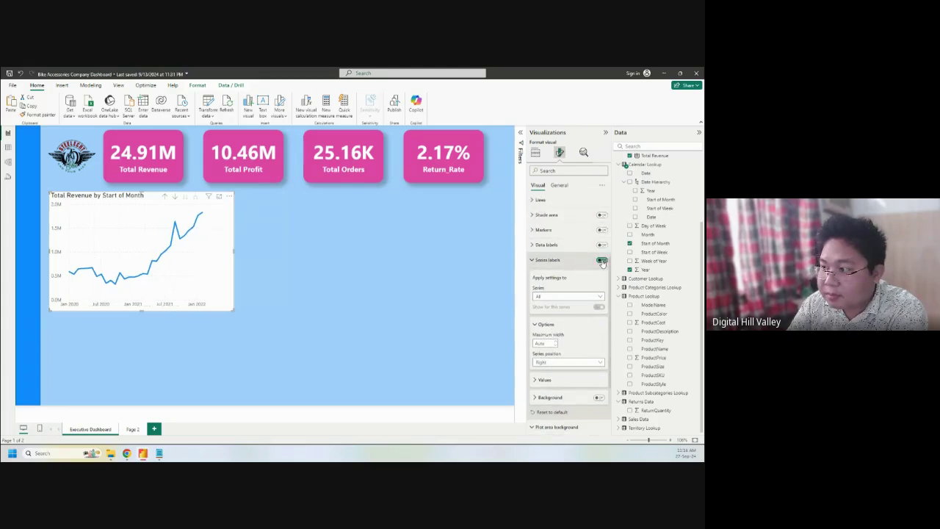
pyautogui.click(587, 260)
# Step: Examine the data label and marker settings of the Total Revenue chart
pyautogui.click(584, 246)
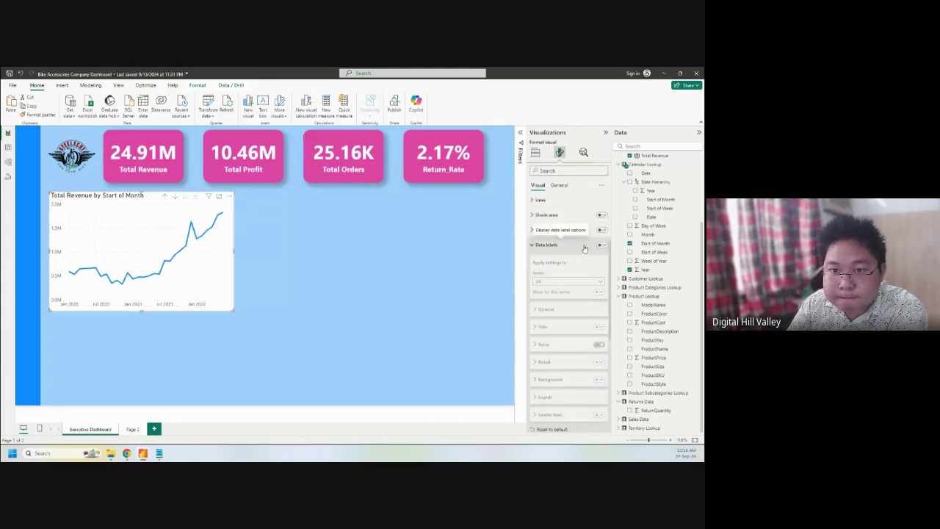
pyautogui.click(539, 232)
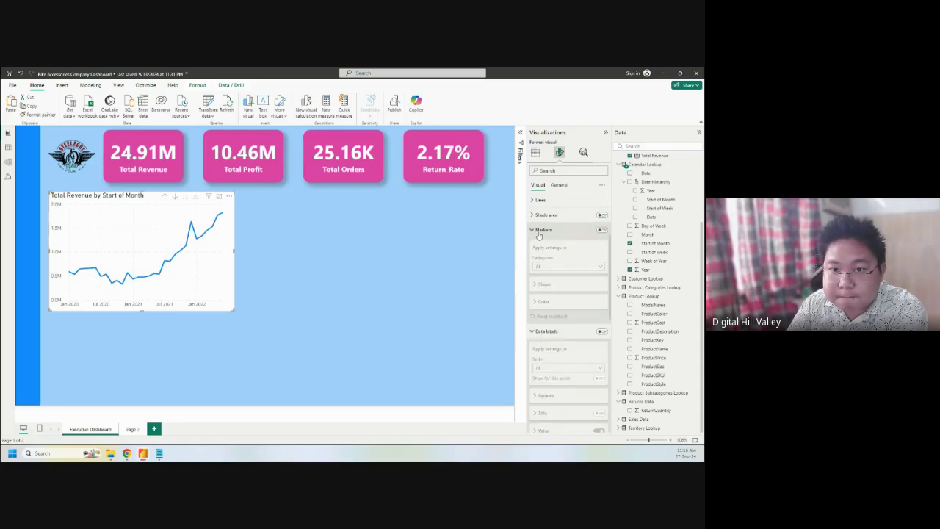
pyautogui.click(538, 230)
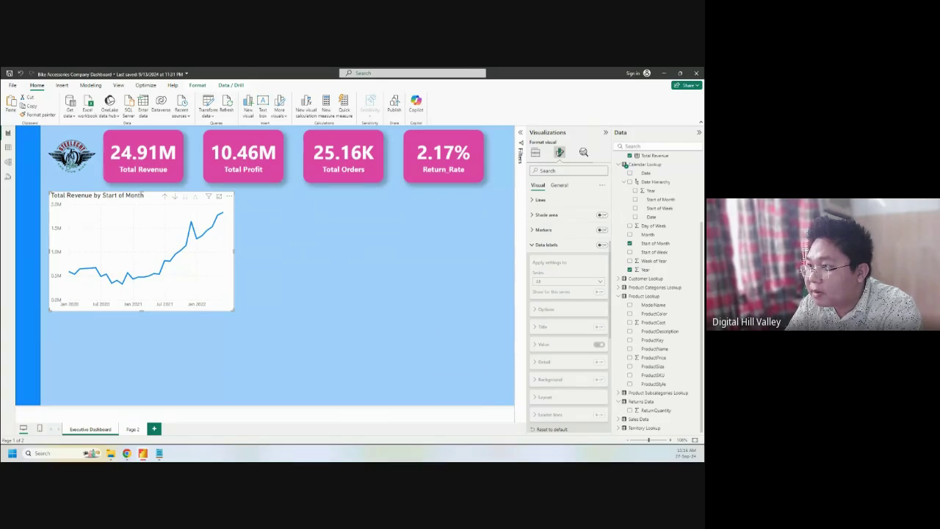
# Step: Switch to Chrome and search the web for "power bi line chart data forecasting option"
pyautogui.click(663, 72)
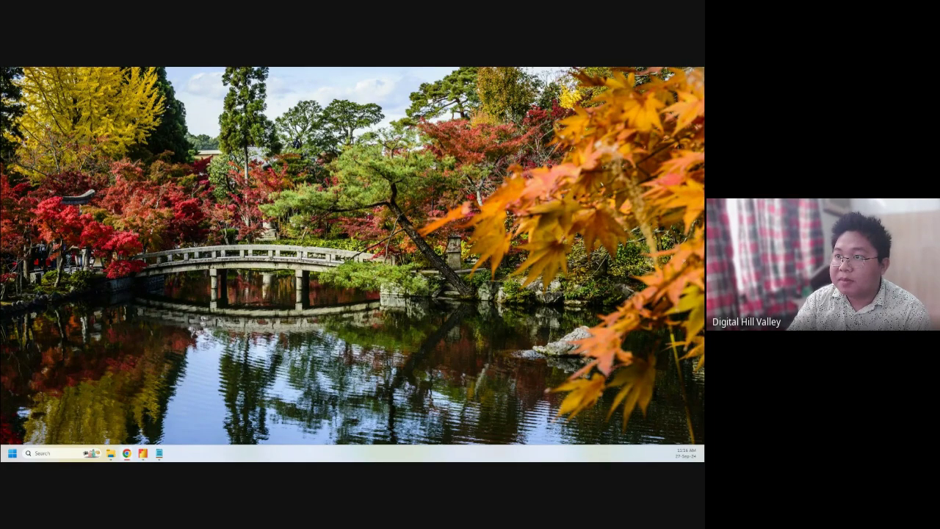
pyautogui.click(126, 453)
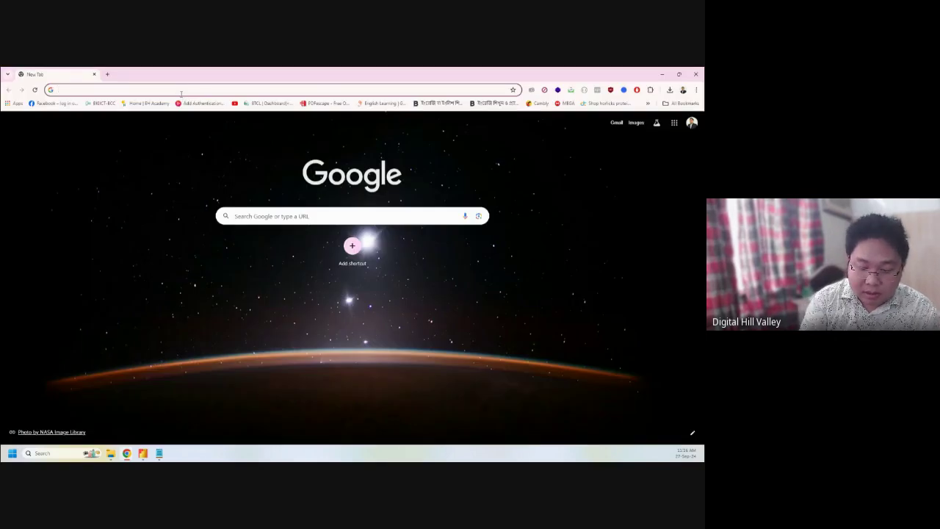
pyautogui.write('power b')
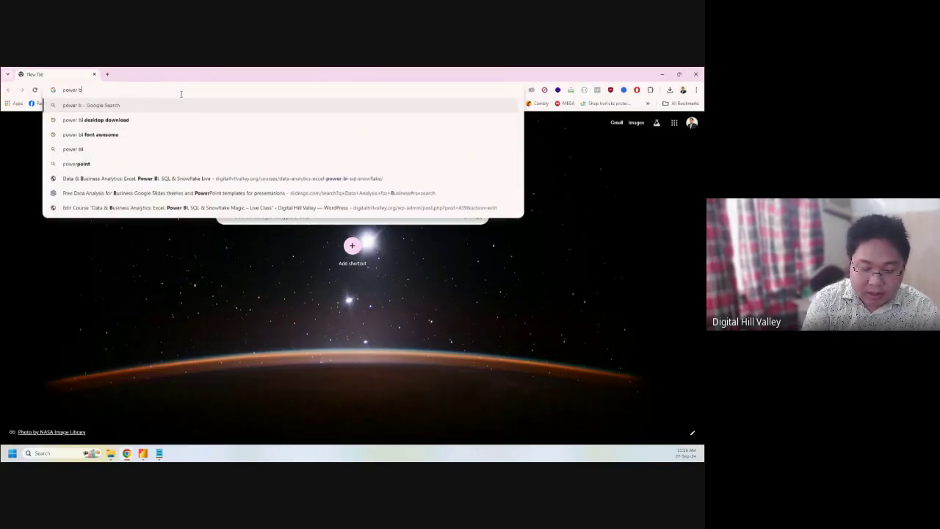
pyautogui.write('i iine char')
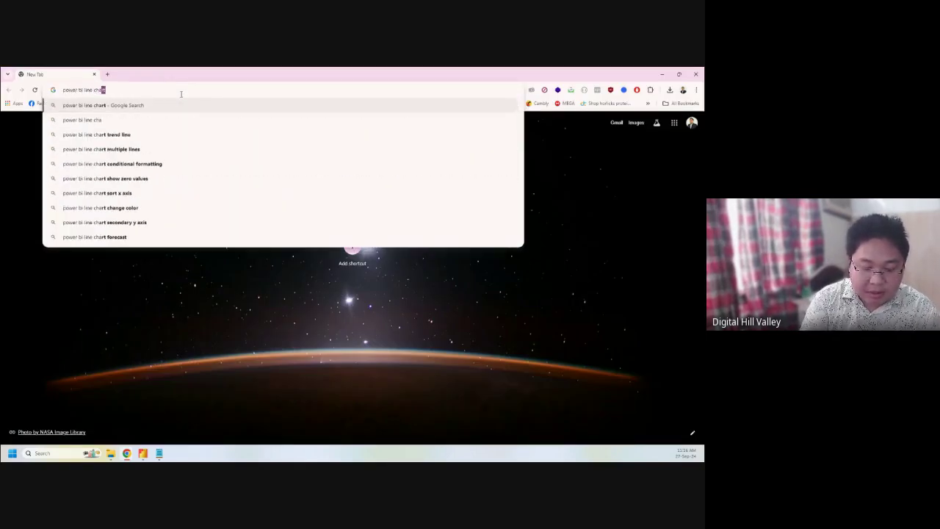
pyautogui.write('t data fore')
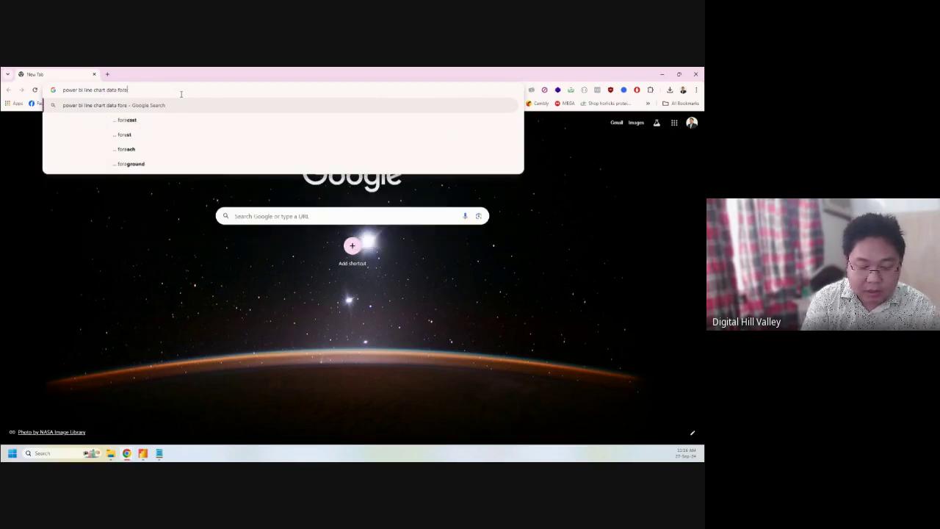
pyautogui.write('casting o')
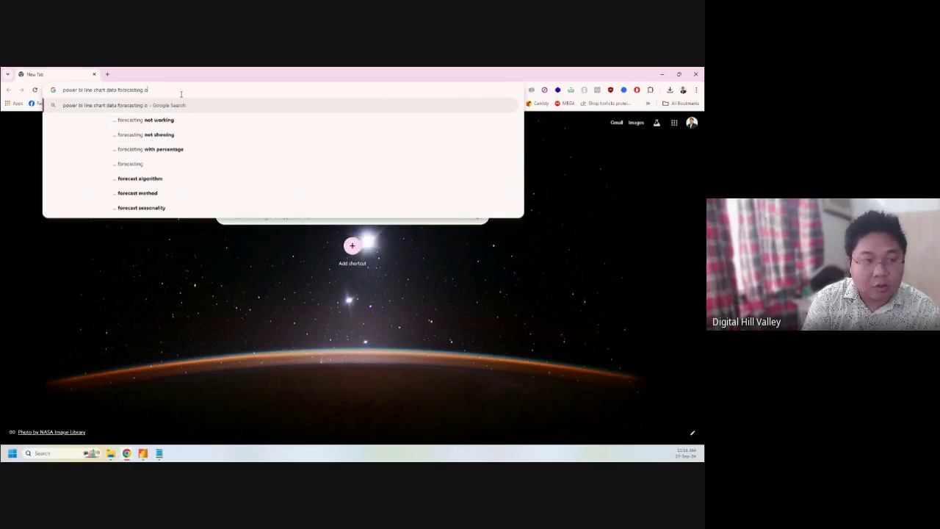
pyautogui.write('n')
pyautogui.press('BackSpace')
pyautogui.write('ption')
pyautogui.press('Return')
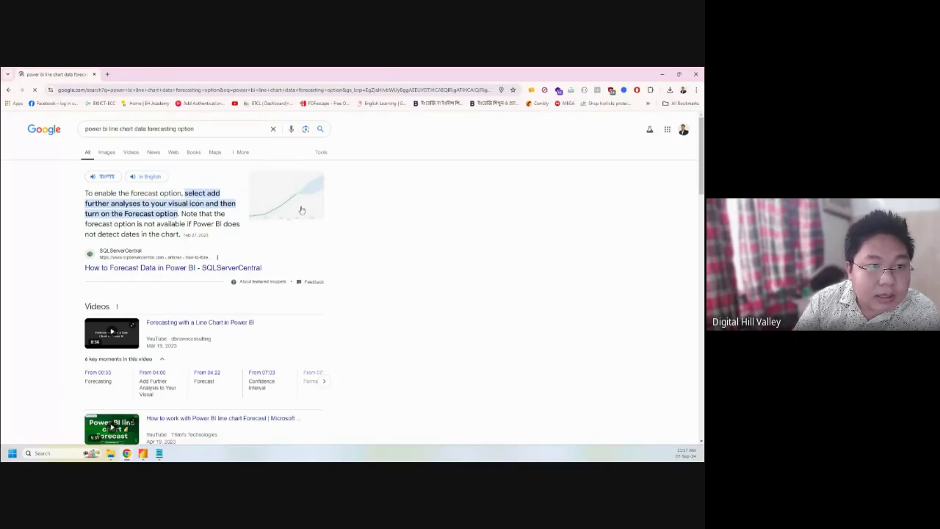
# Step: Open the SQLServerCentral article on forecasting data in Power BI, accept its additional cookies and read how to enable the Forecast option
pyautogui.click(142, 270)
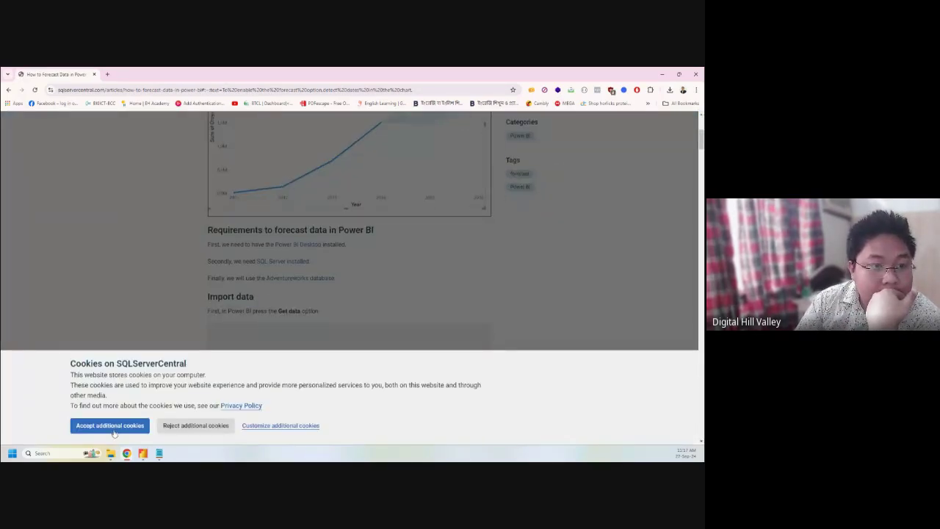
pyautogui.click(110, 426)
pyautogui.scroll(-6, 257, 350)
pyautogui.scroll(-12, 257, 347)
pyautogui.scroll(-8, 259, 352)
pyautogui.scroll(1, 348, 271)
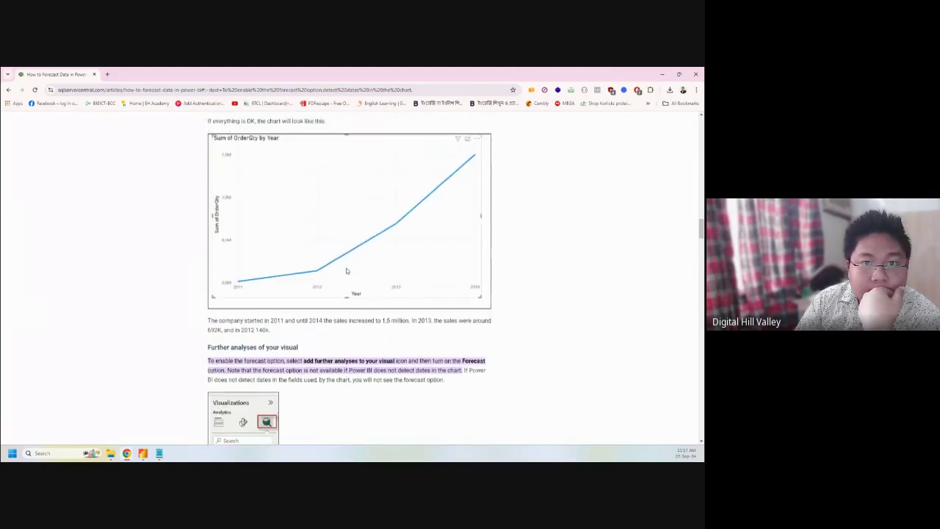
pyautogui.scroll(-2, 418, 286)
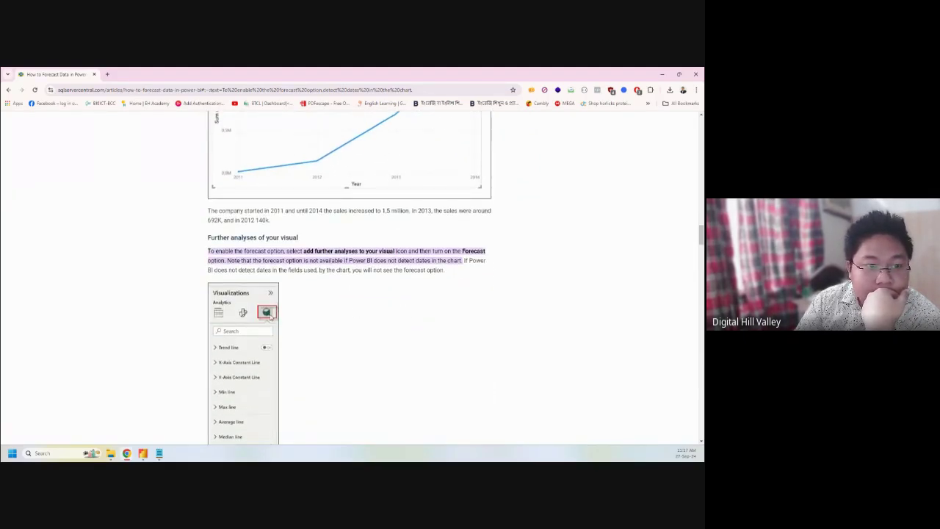
pyautogui.scroll(-2, 271, 316)
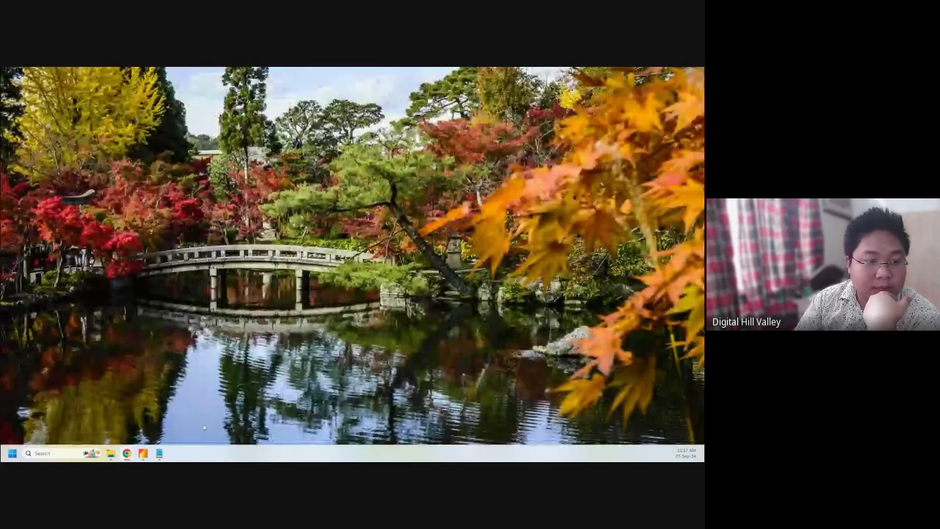
# Step: Switch back to Power BI Desktop and open the analytics options of the Total Revenue chart
pyautogui.moveTo(143, 453)
pyautogui.click(112, 430)
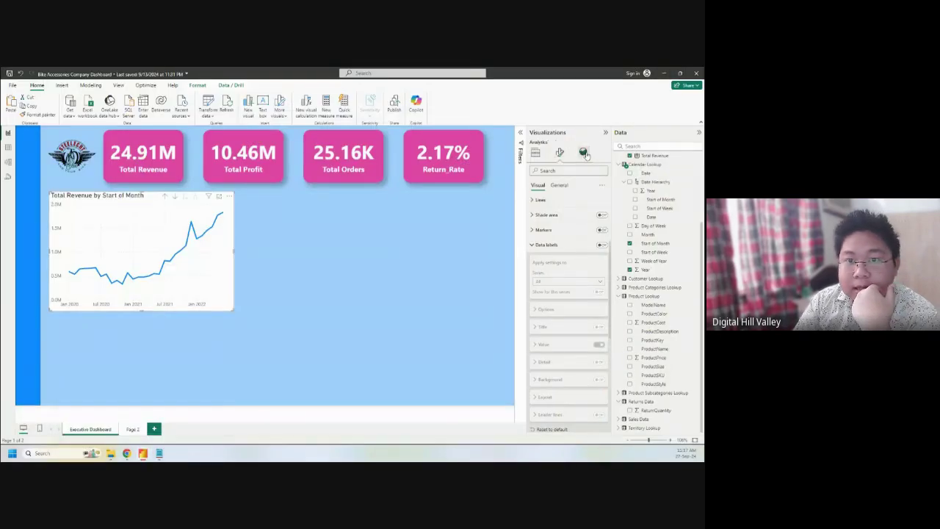
pyautogui.click(584, 152)
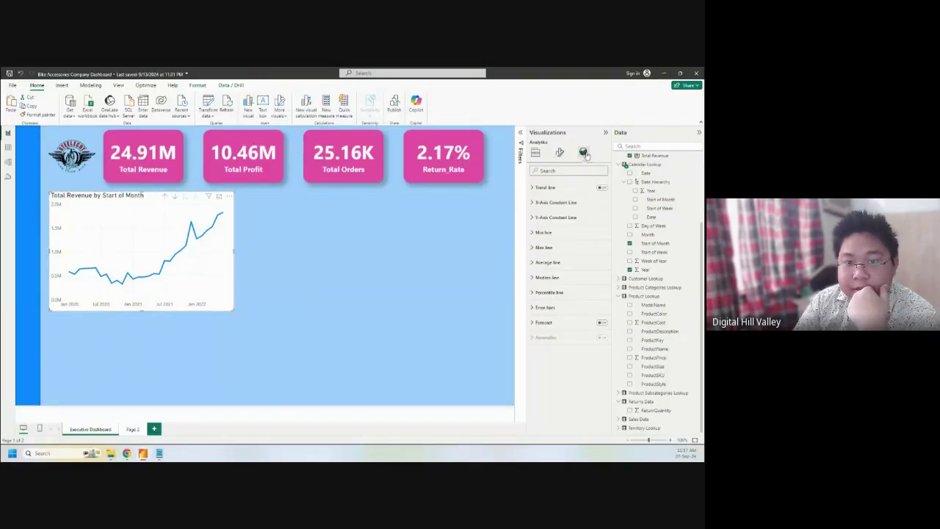
# Step: Enable the Forecast on the Total Revenue chart and expand its settings
pyautogui.click(602, 323)
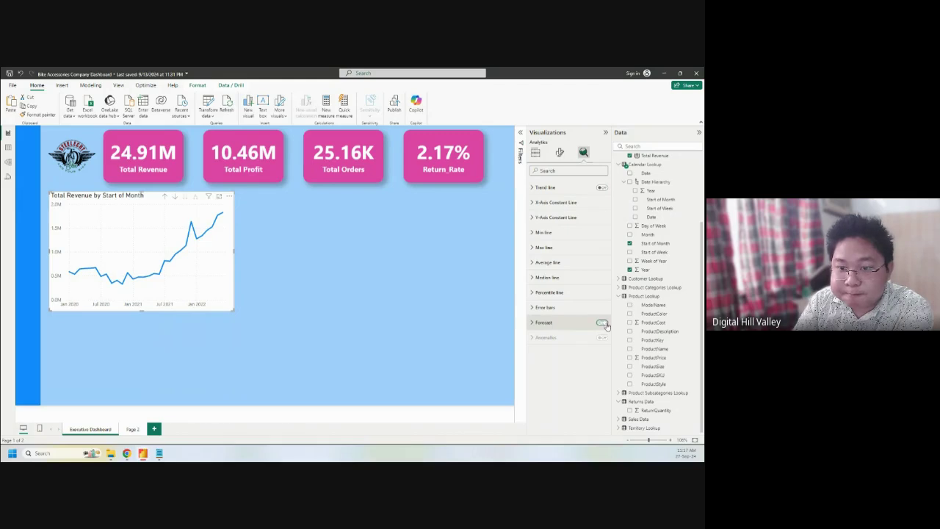
pyautogui.click(540, 323)
pyautogui.scroll(-1, 591, 380)
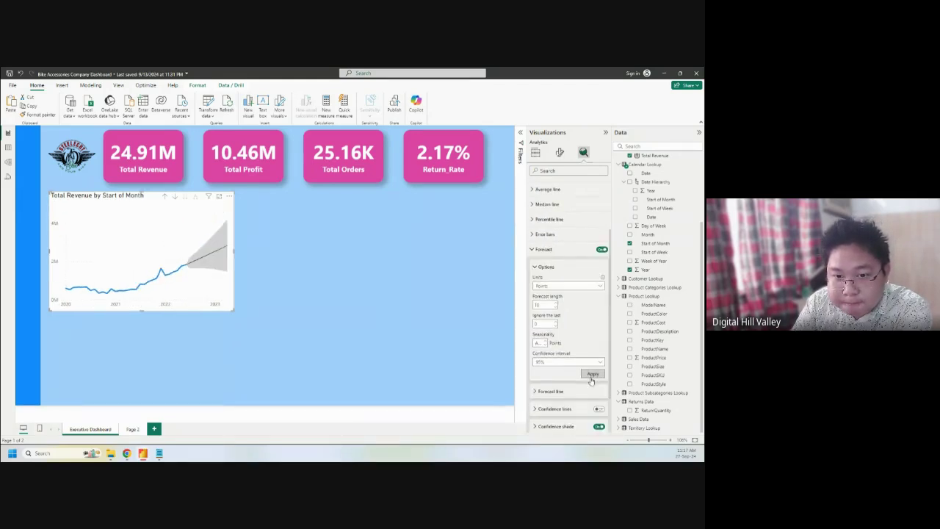
# Step: Set the forecast's confidence interval to 75% and apply it to the Total Revenue chart
pyautogui.click(595, 362)
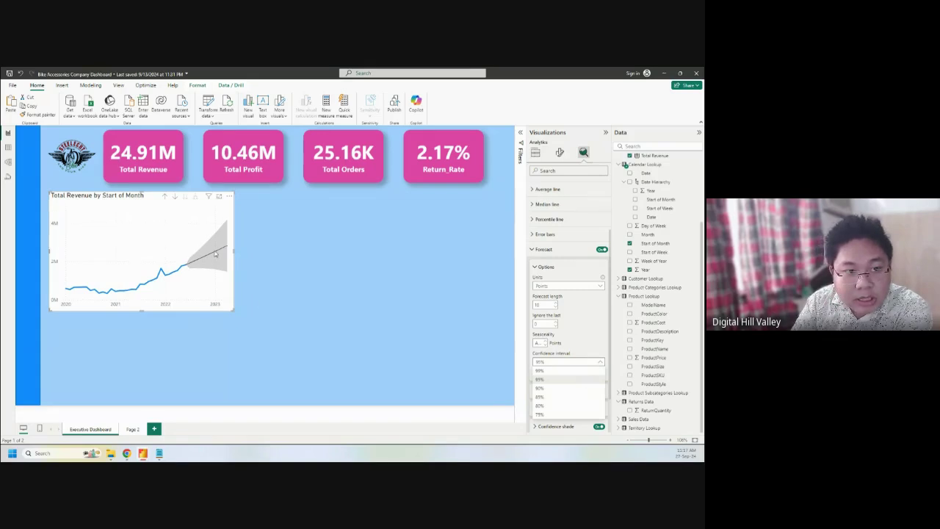
pyautogui.click(552, 415)
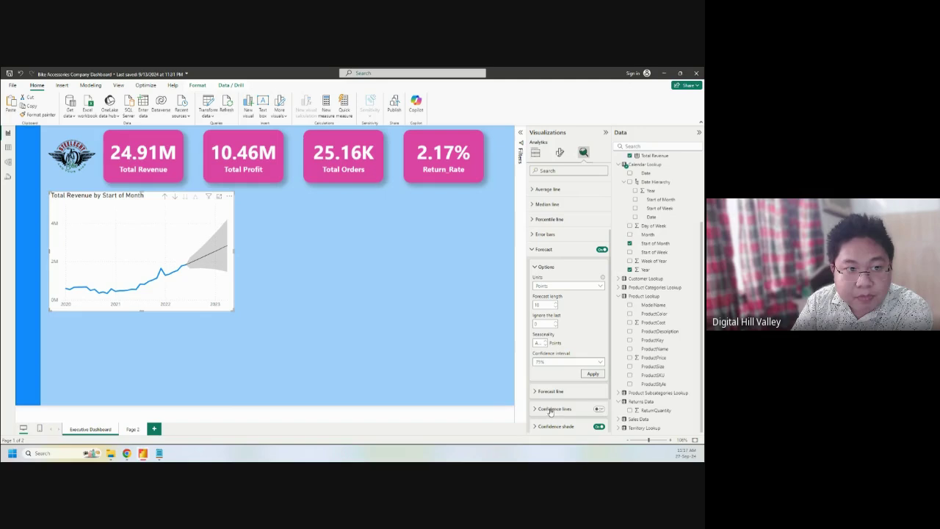
pyautogui.click(587, 374)
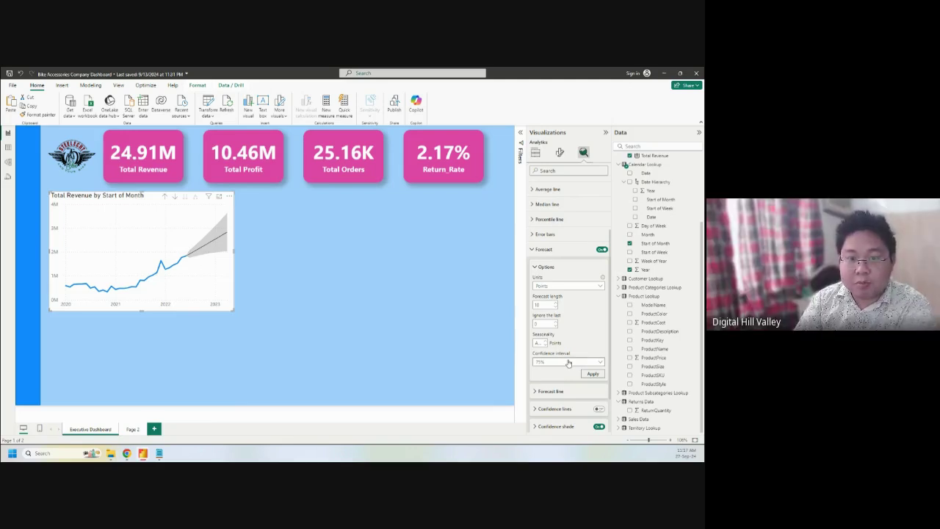
pyautogui.click(570, 362)
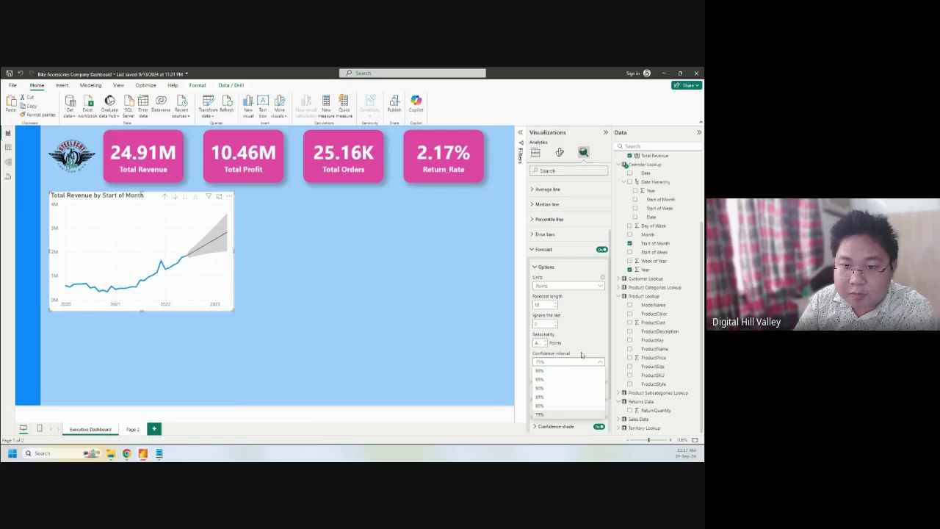
pyautogui.click(582, 355)
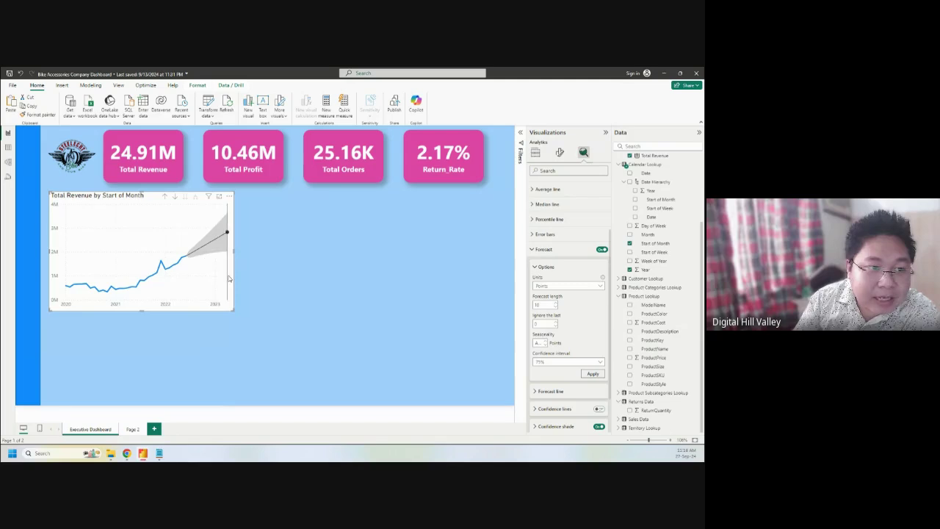
# Step: Export the Total Revenue chart's data as "Total Revenue by Start of Month.csv" into a new folder inside Class 02
pyautogui.click(229, 196)
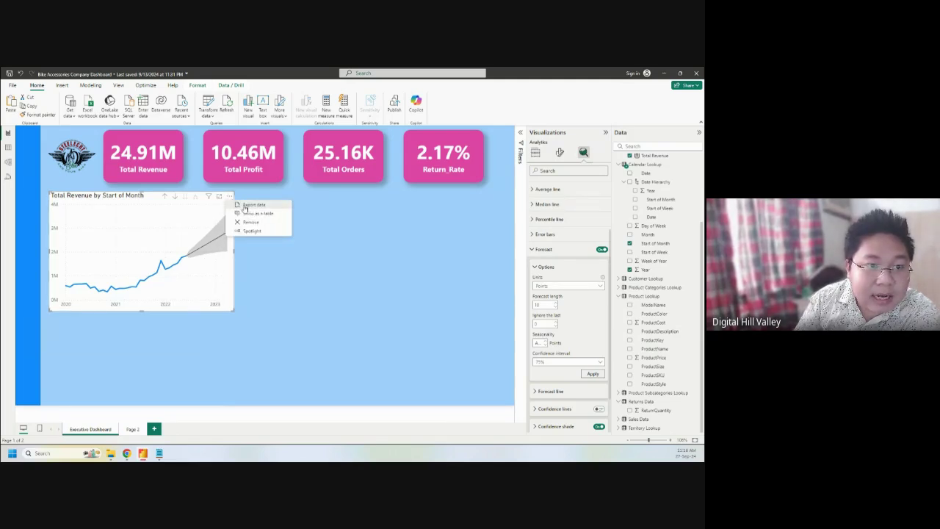
pyautogui.press('Escape')
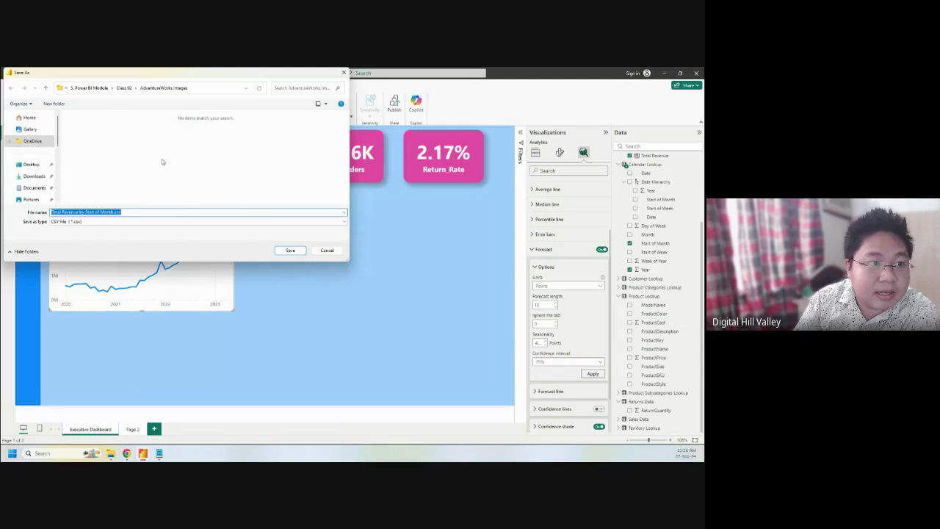
pyautogui.click(124, 87)
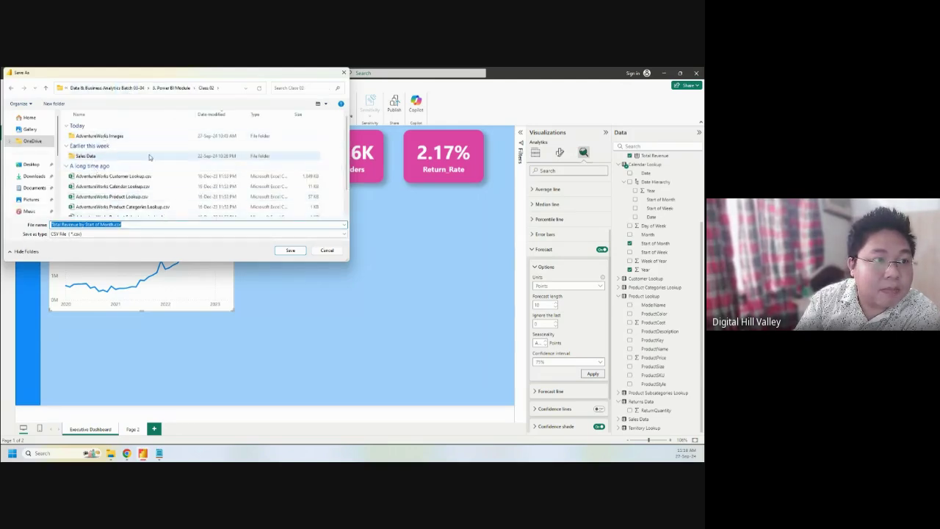
pyautogui.scroll(-1, 322, 203)
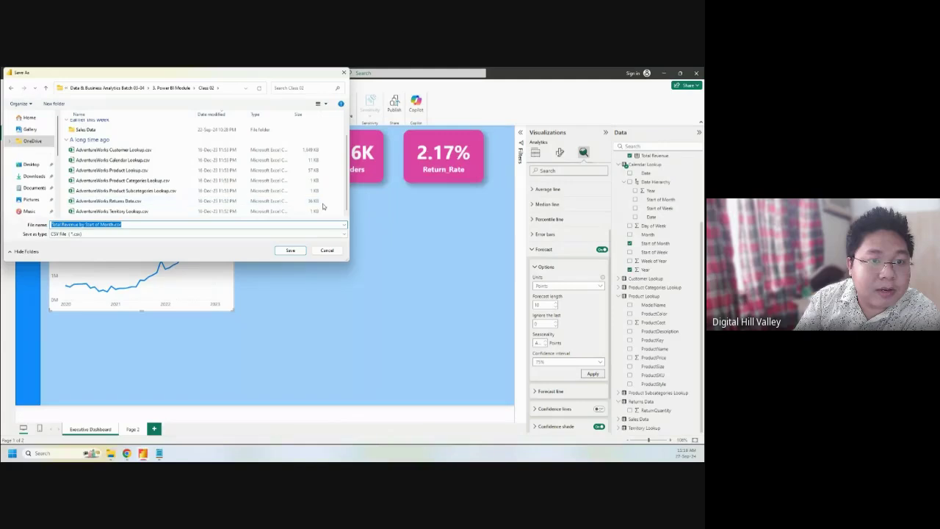
pyautogui.rightClick(328, 208)
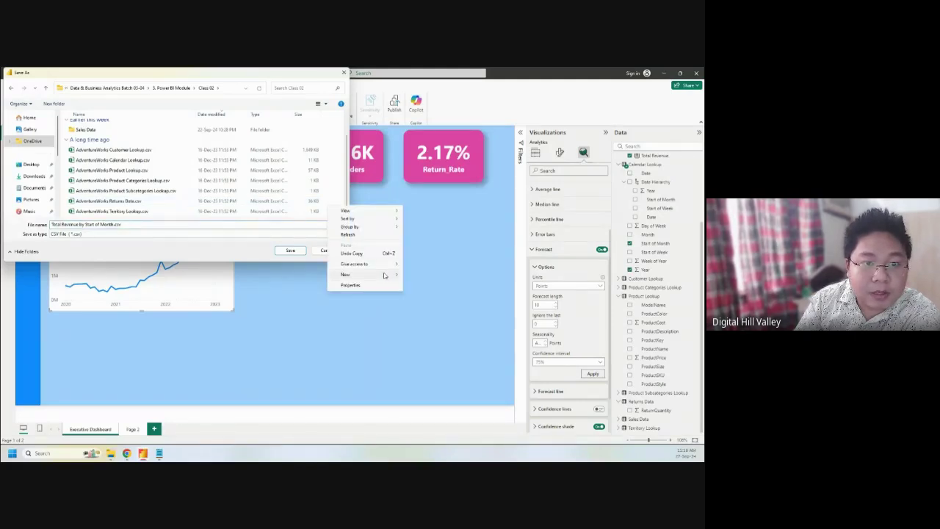
pyautogui.moveTo(367, 274)
pyautogui.click(417, 276)
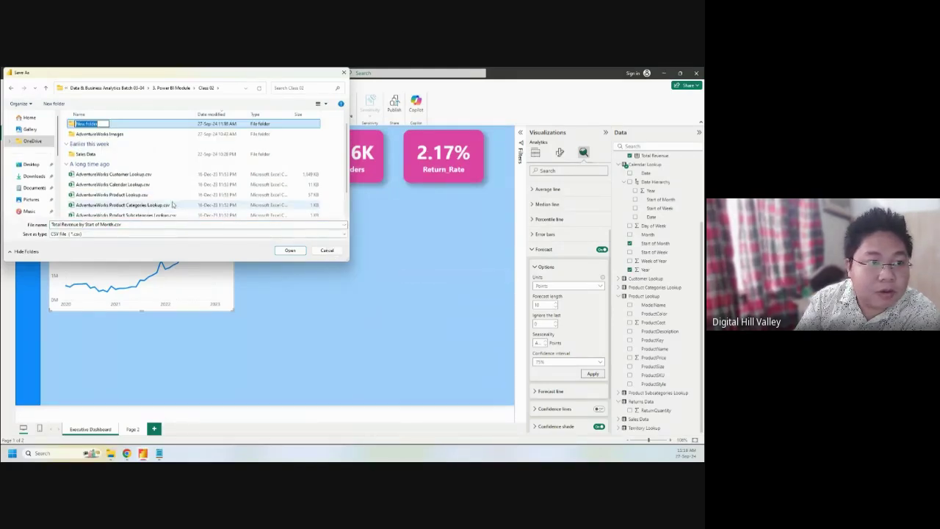
pyautogui.doubleClick(125, 124)
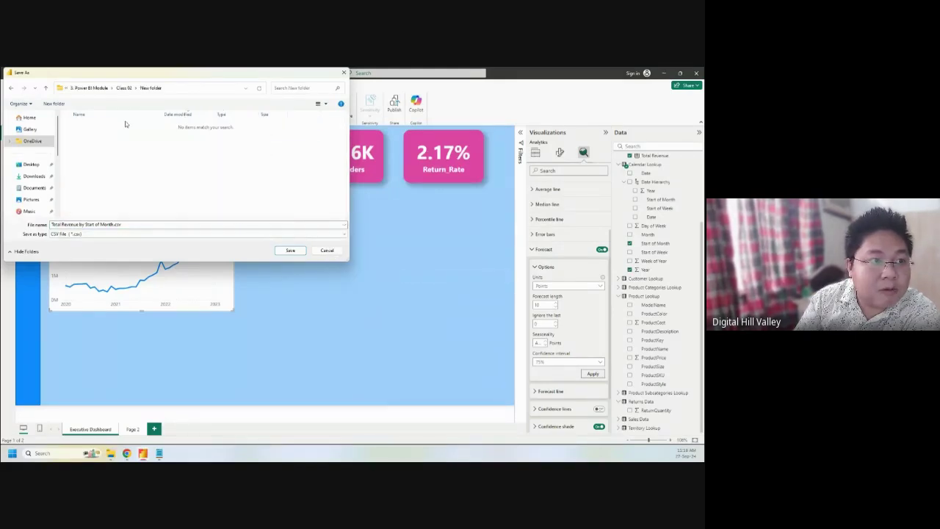
pyautogui.click(291, 251)
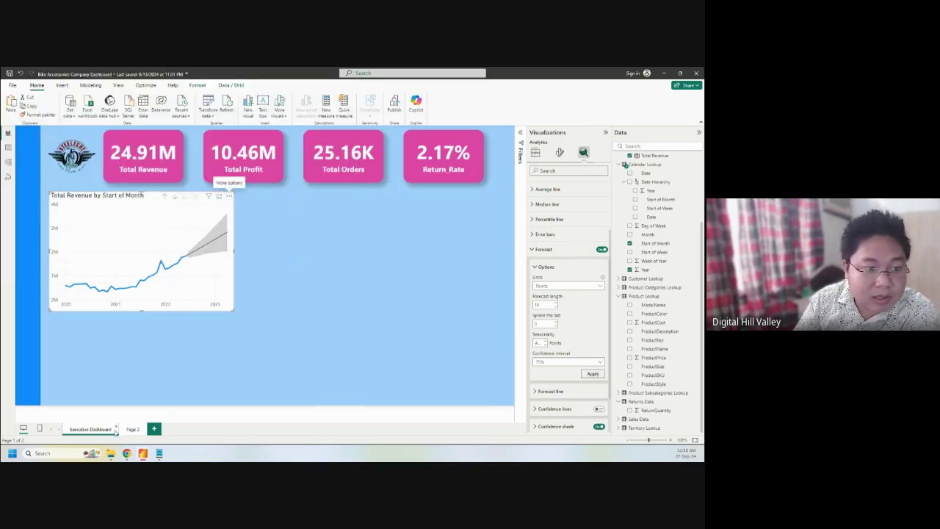
# Step: Open the exported CSV file in Excel and widen the Start of Month column so its dates fit
pyautogui.moveTo(110, 452)
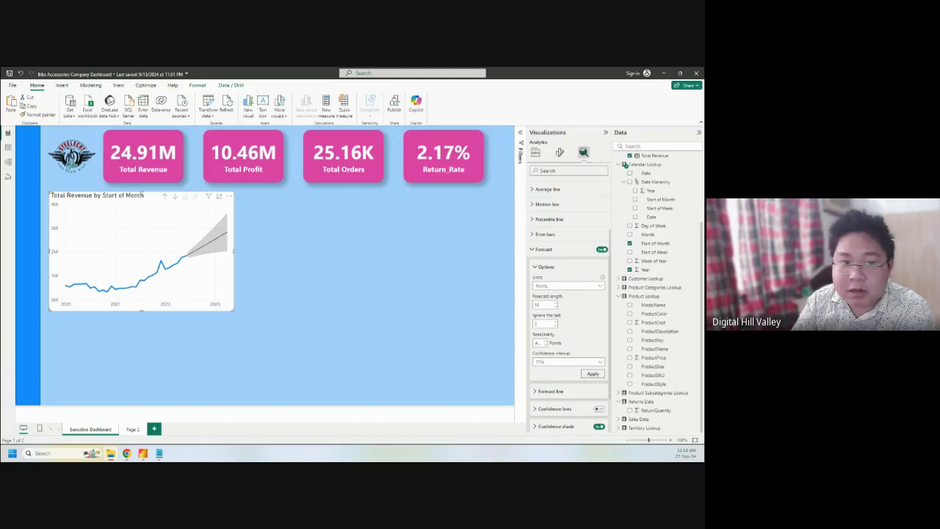
pyautogui.moveTo(335, 121); pyautogui.dragTo(441, 70)
pyautogui.click(130, 147)
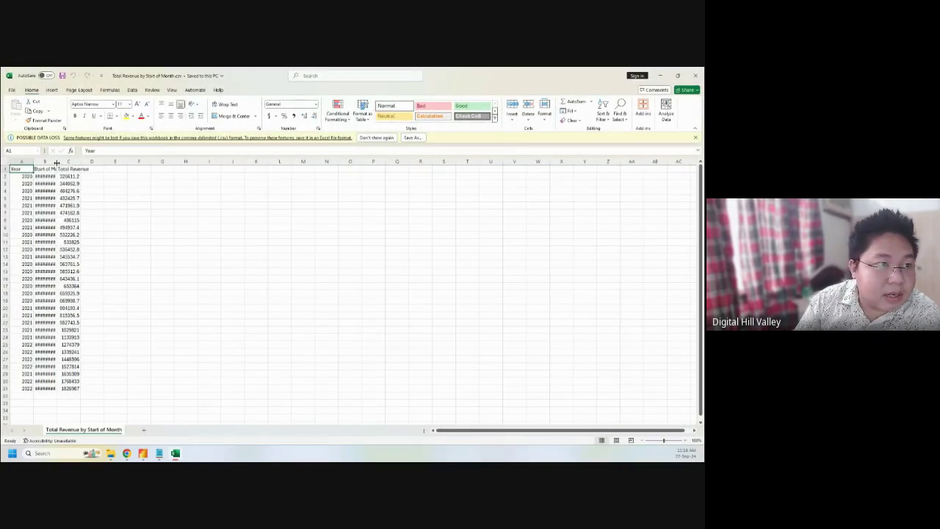
pyautogui.moveTo(57, 162); pyautogui.dragTo(151, 162)
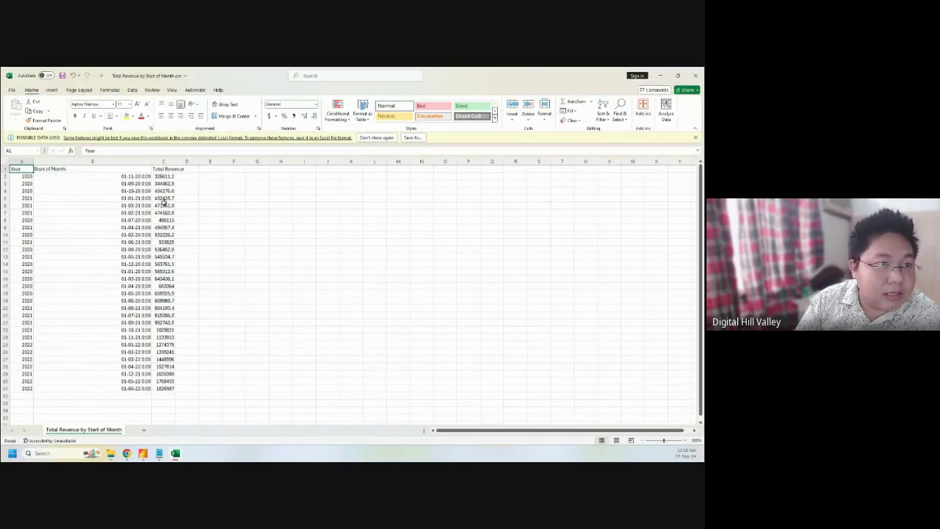
# Step: Examine the exported Year, Start of Month and Total Revenue rows for forecast values, and return to Power BI Desktop
pyautogui.scroll(-5, 222, 337)
pyautogui.scroll(5, 223, 337)
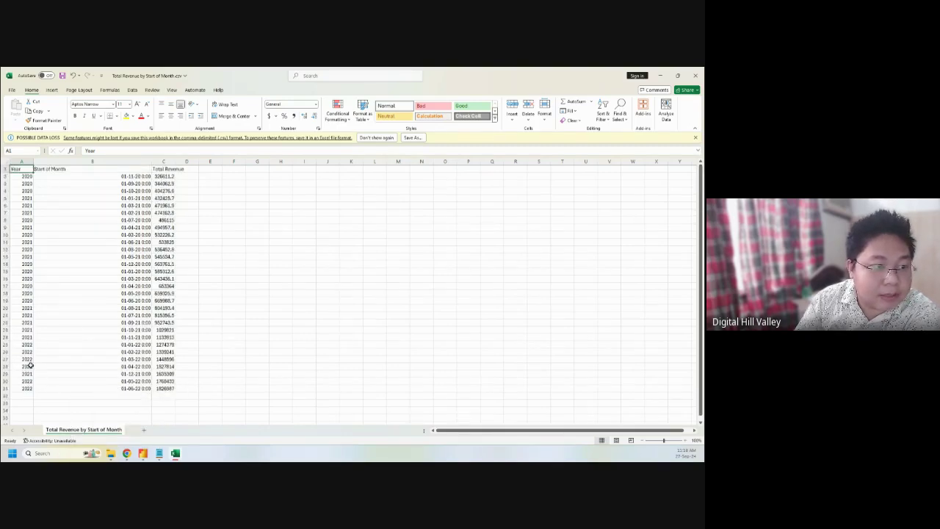
pyautogui.moveTo(26, 177); pyautogui.dragTo(154, 392)
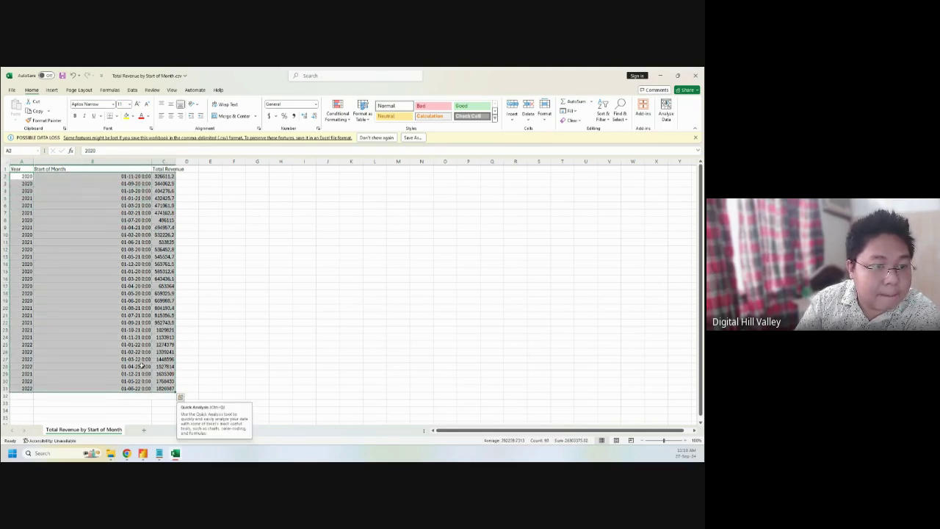
pyautogui.scroll(-2, 92, 377)
pyautogui.scroll(2, 91, 376)
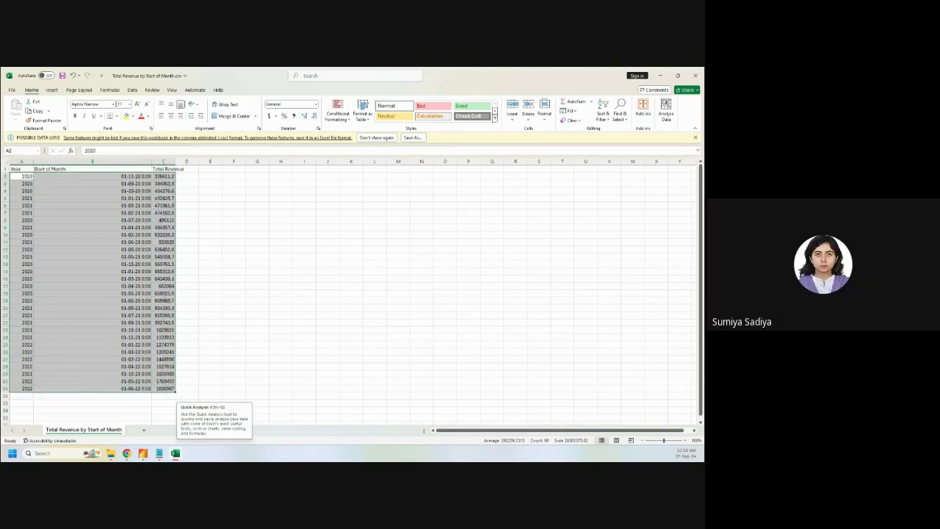
pyautogui.click(156, 351)
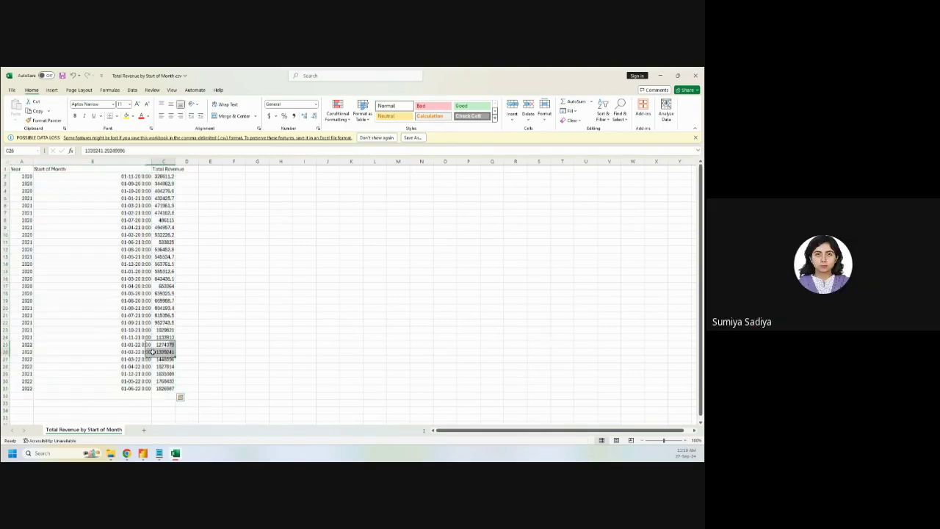
pyautogui.click(161, 380)
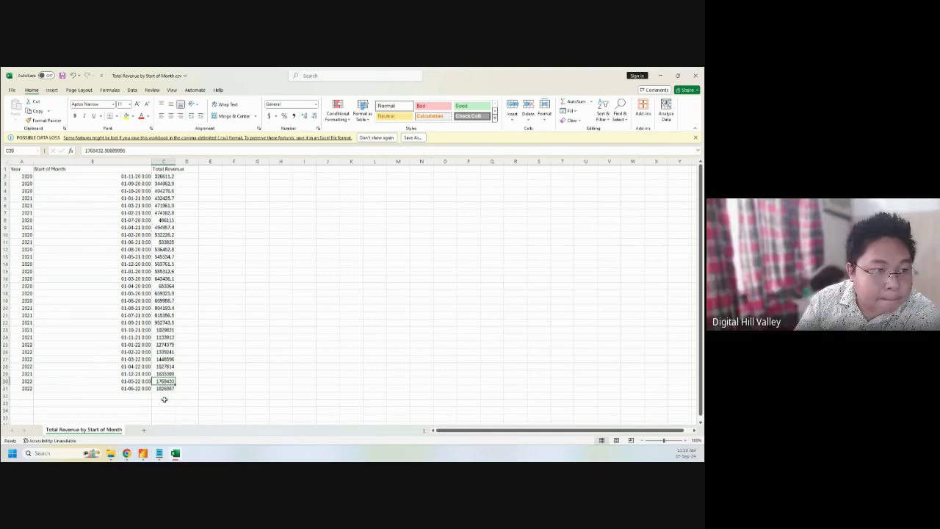
pyautogui.click(111, 453)
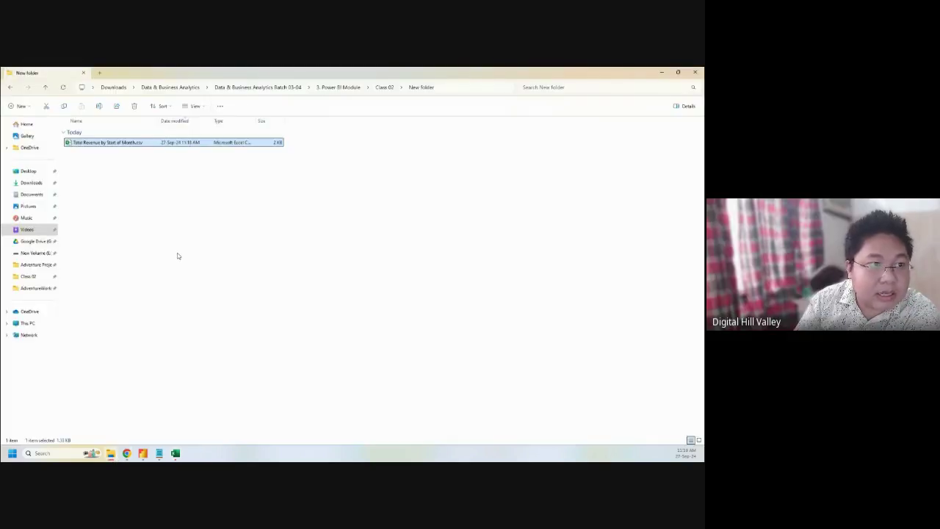
pyautogui.click(664, 74)
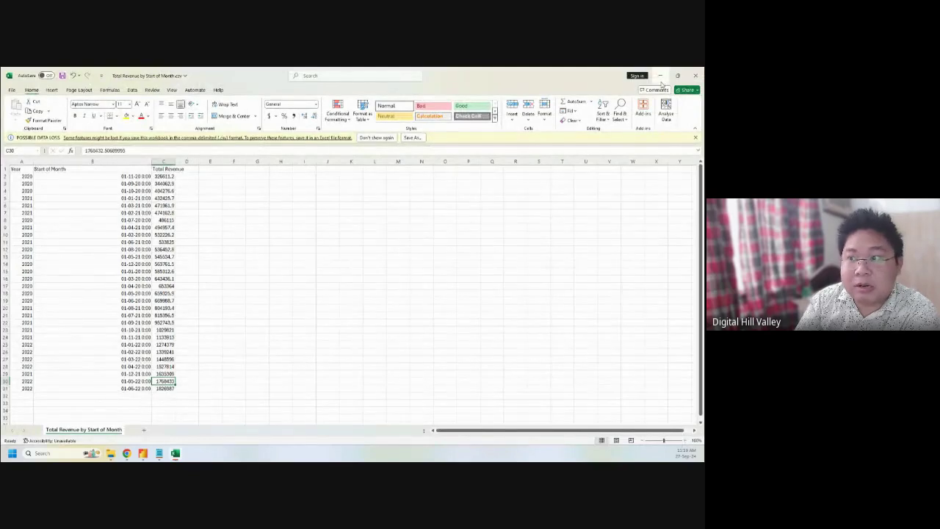
pyautogui.click(660, 76)
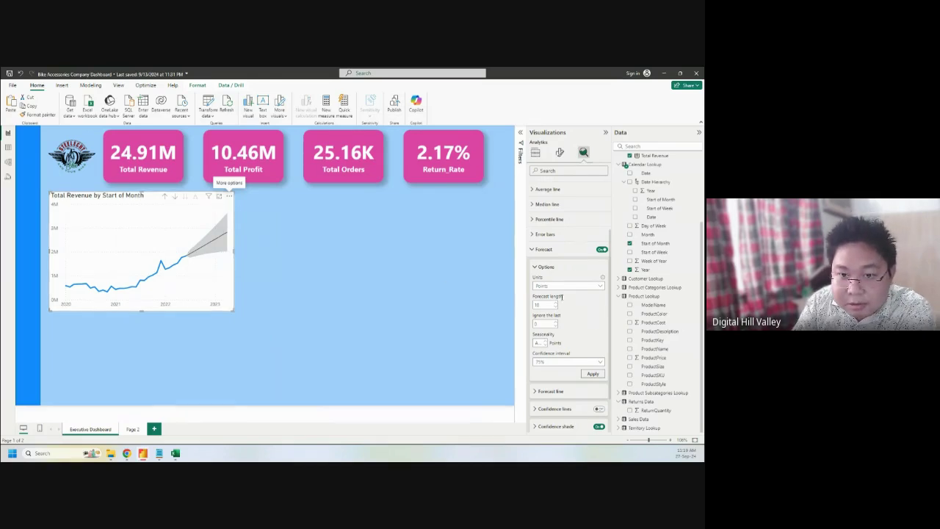
# Step: Try changing the forecast's seasonality points, and undo the last forecast change on the Total Revenue chart
pyautogui.click(540, 343)
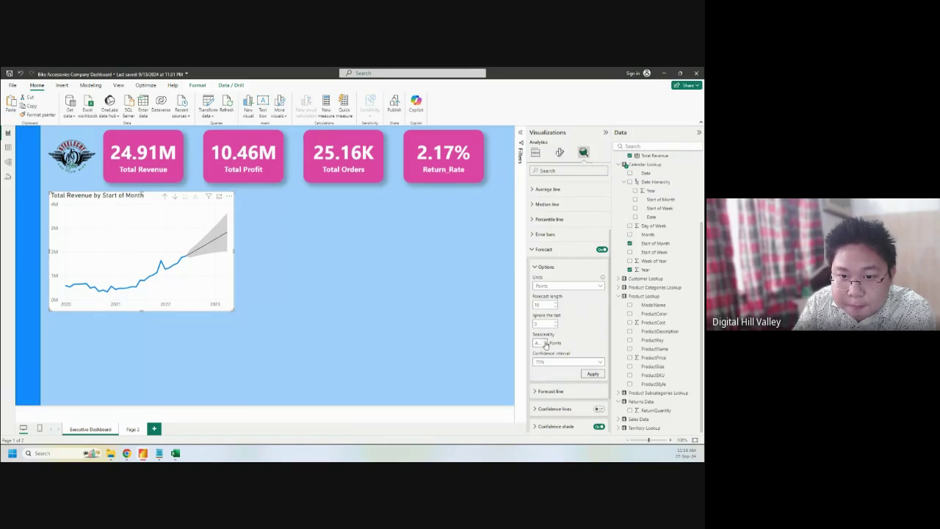
pyautogui.write('12')
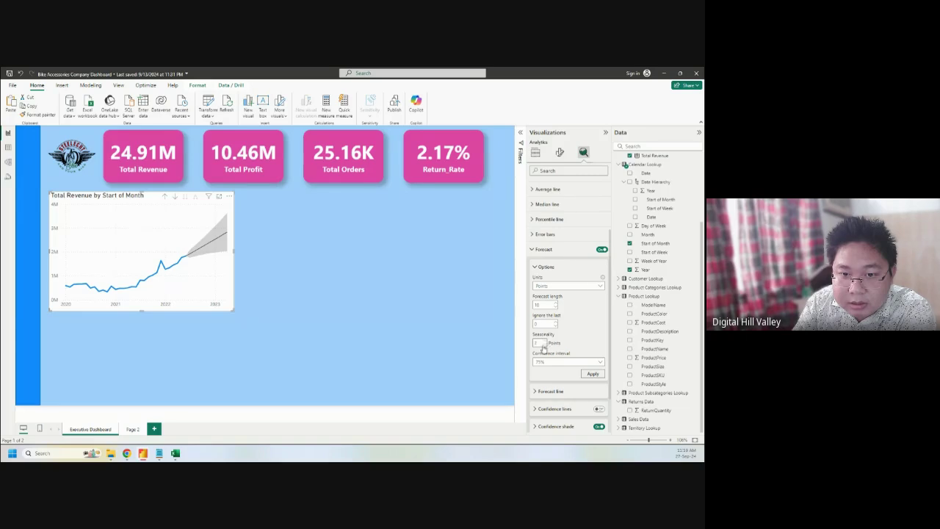
pyautogui.click(418, 346)
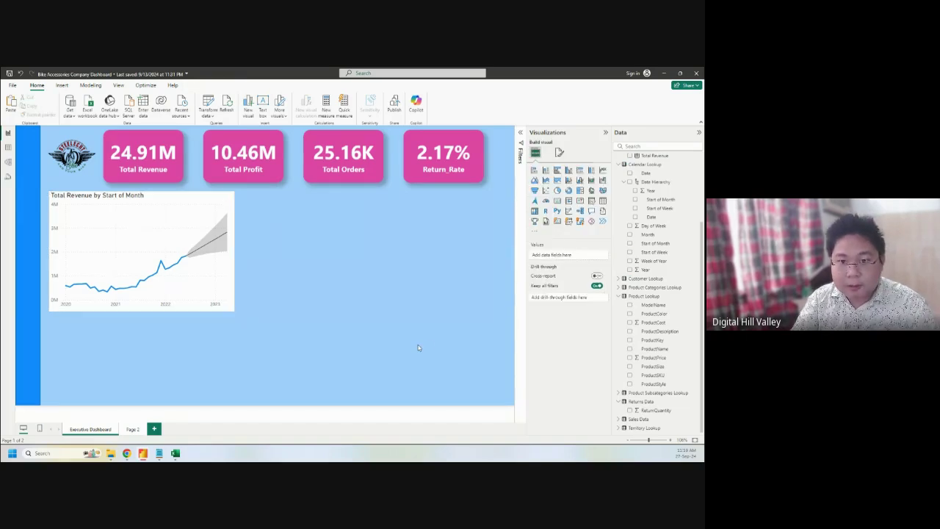
pyautogui.hotkey('ctrl', 'z')
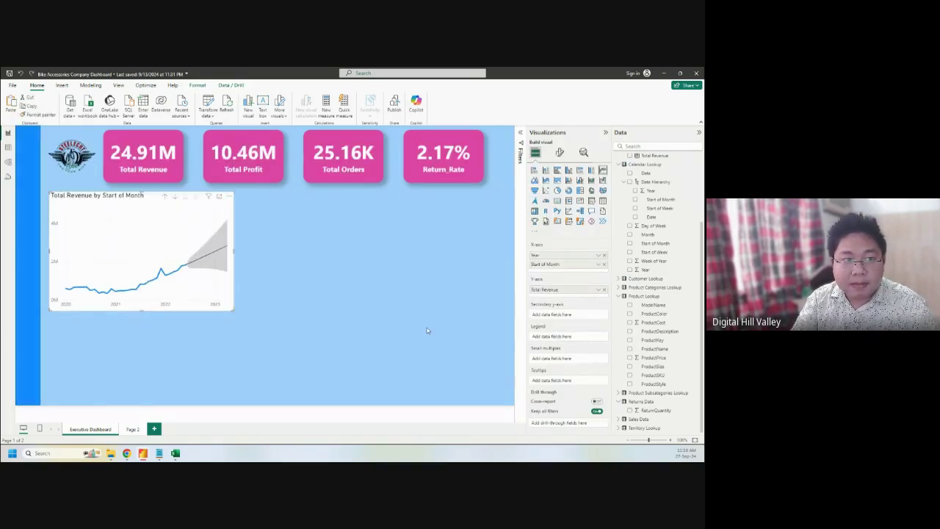
# Step: Set the Total Revenue chart's forecast units to Months and its forecast length to 6, and apply the options
pyautogui.click(582, 152)
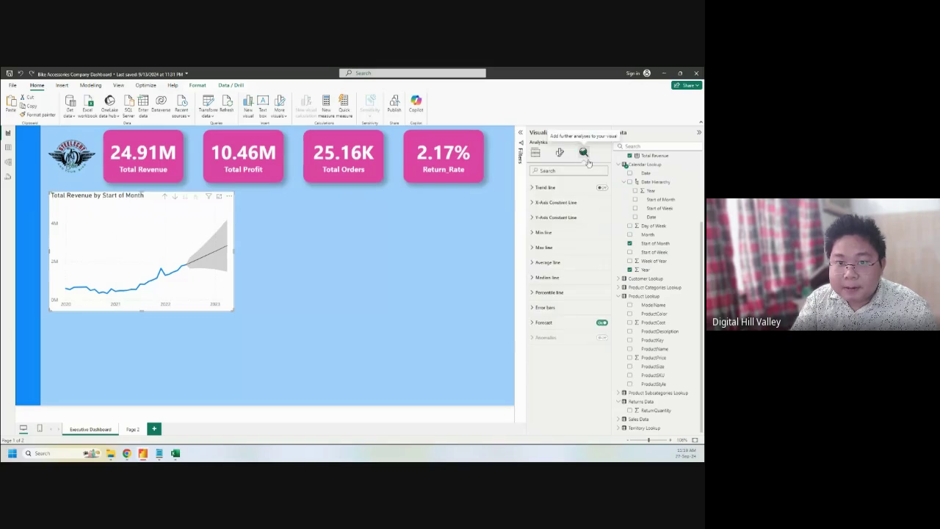
pyautogui.click(543, 322)
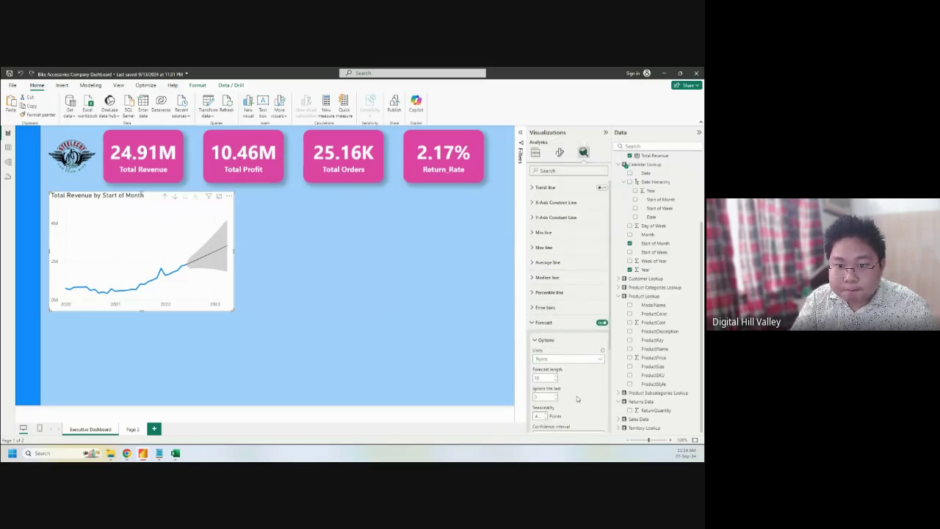
pyautogui.scroll(-1, 572, 394)
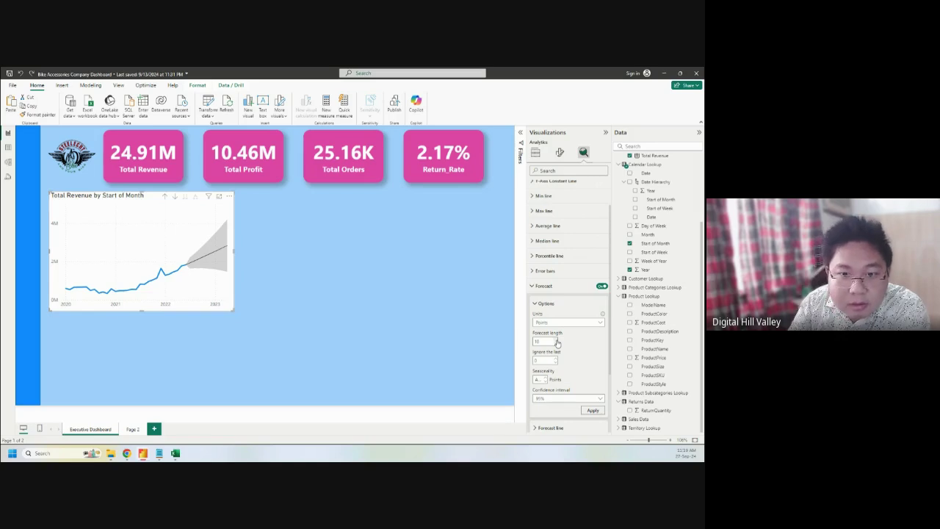
pyautogui.write('0')
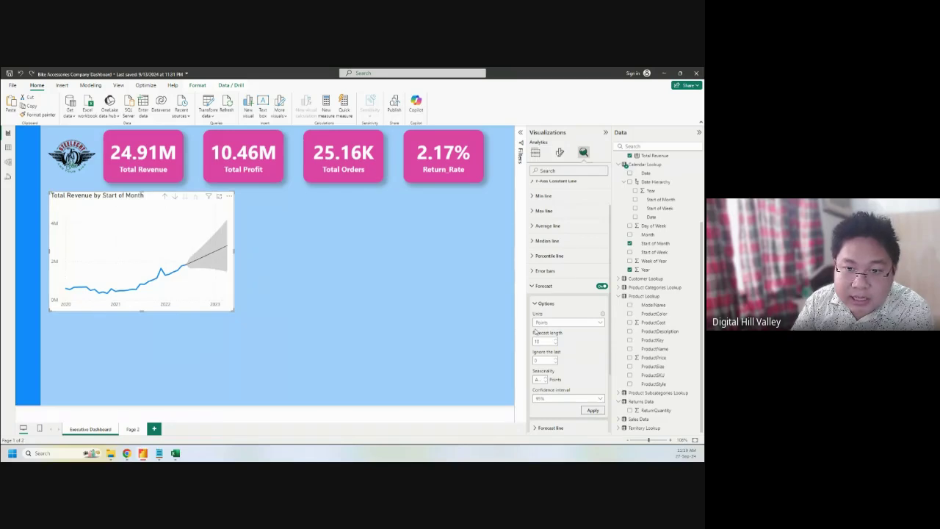
pyautogui.click(601, 323)
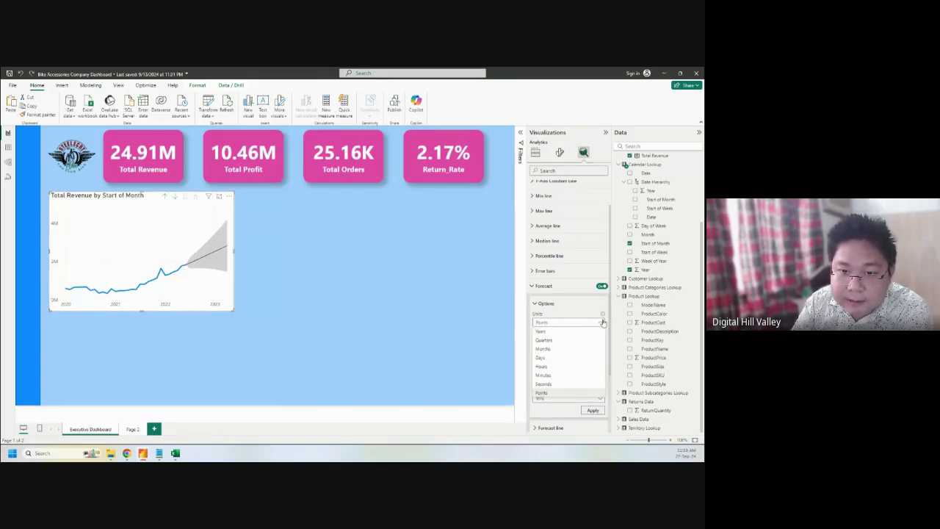
pyautogui.click(552, 348)
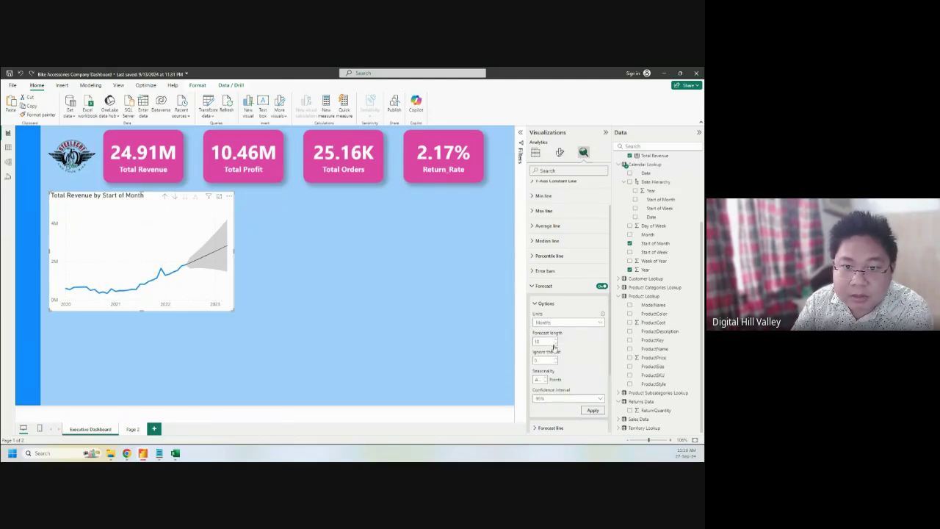
pyautogui.click(591, 410)
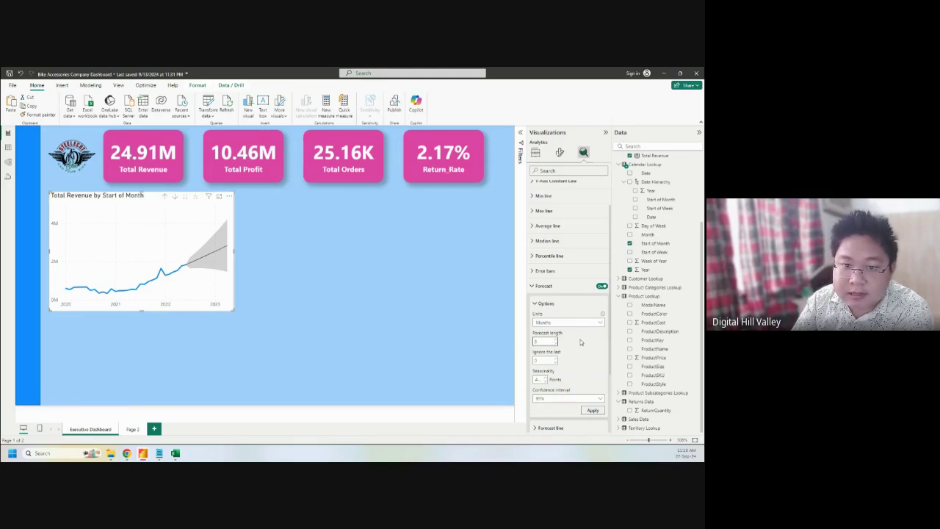
pyautogui.click(593, 410)
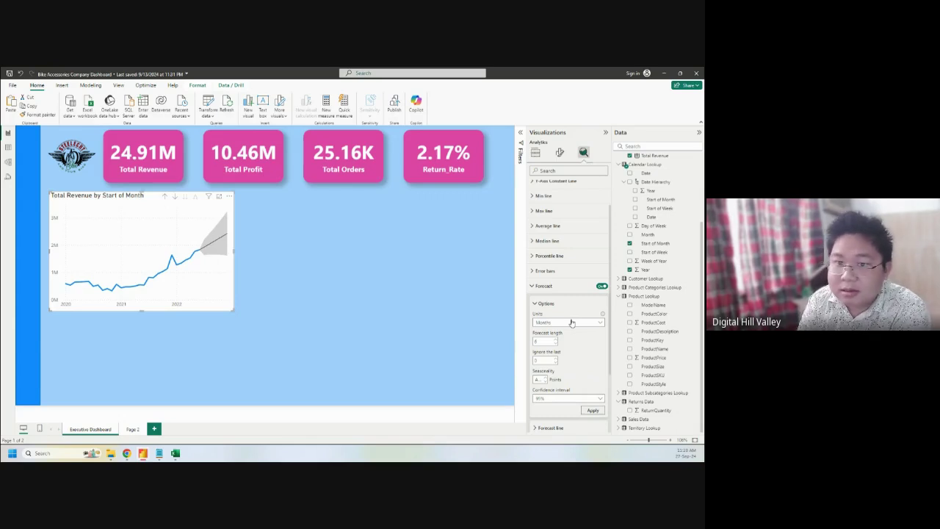
# Step: Try enabling error bars for the Total Revenue series, and switch them off again
pyautogui.click(533, 272)
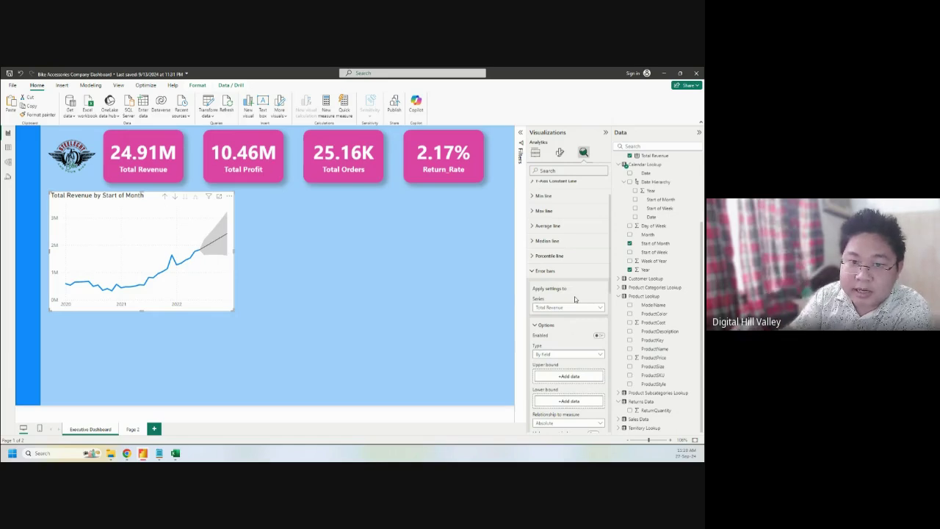
pyautogui.scroll(-1, 586, 322)
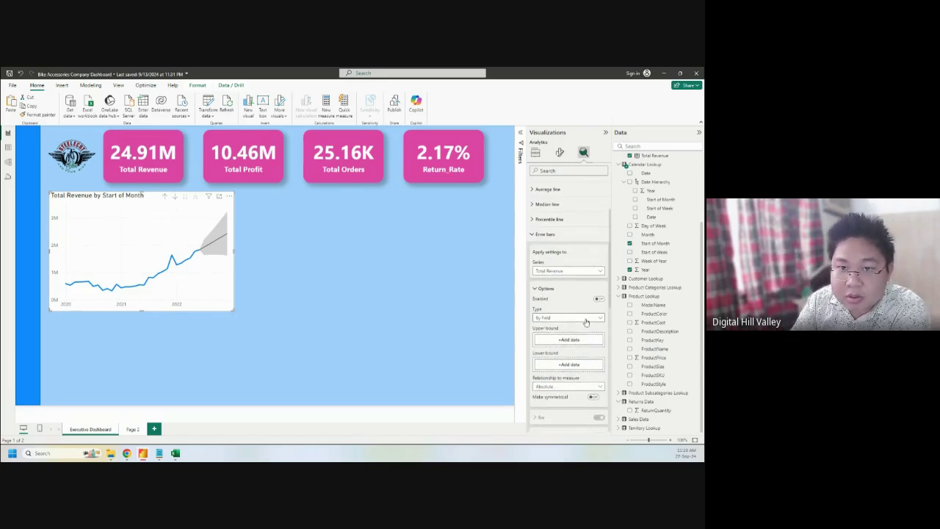
pyautogui.scroll(-1, 586, 322)
pyautogui.click(600, 282)
pyautogui.click(600, 283)
pyautogui.click(599, 262)
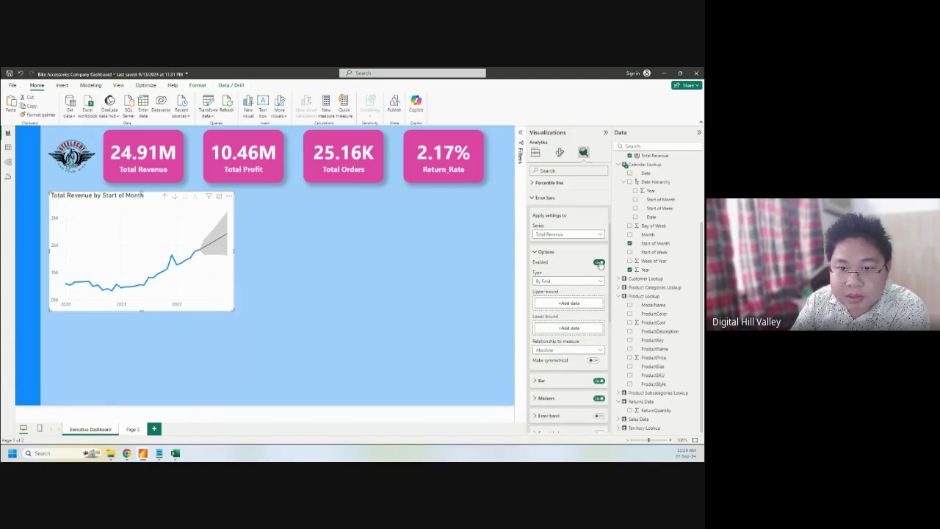
pyautogui.click(599, 262)
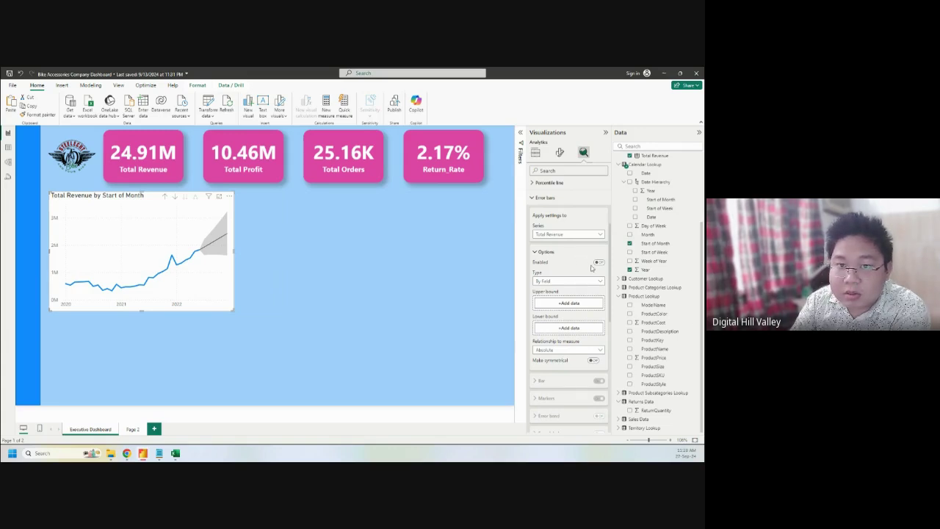
# Step: Add a trend line to the Total Revenue chart and widen the chart until its edge reaches under the Total Orders card
pyautogui.scroll(2, 560, 266)
pyautogui.scroll(2, 558, 266)
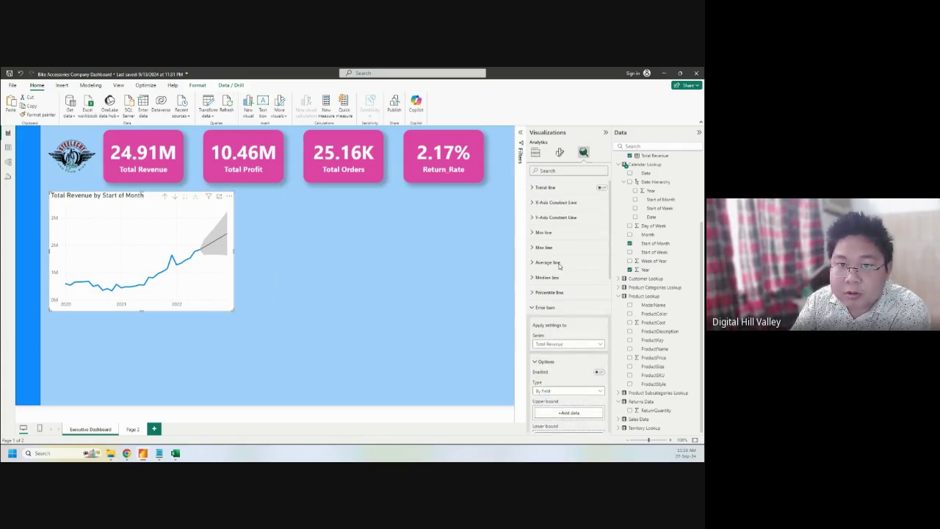
pyautogui.click(601, 188)
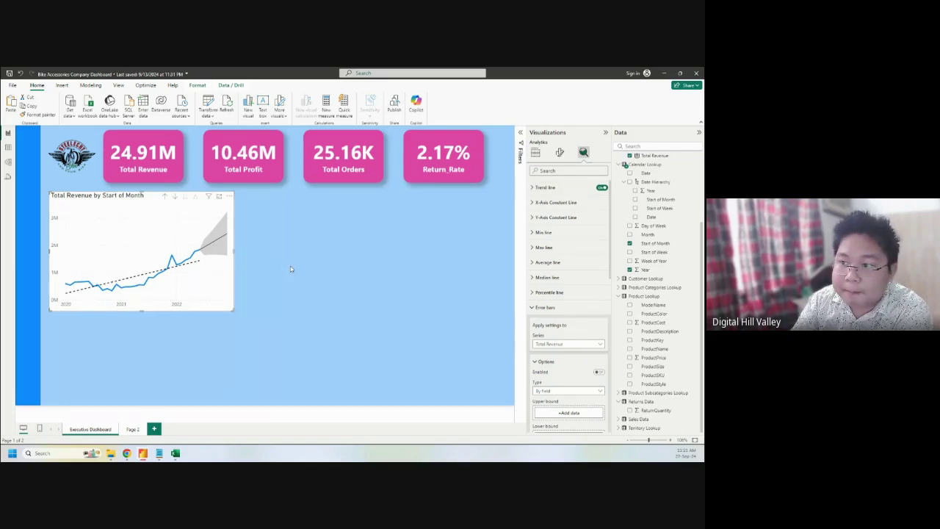
pyautogui.moveTo(233, 251); pyautogui.dragTo(311, 253)
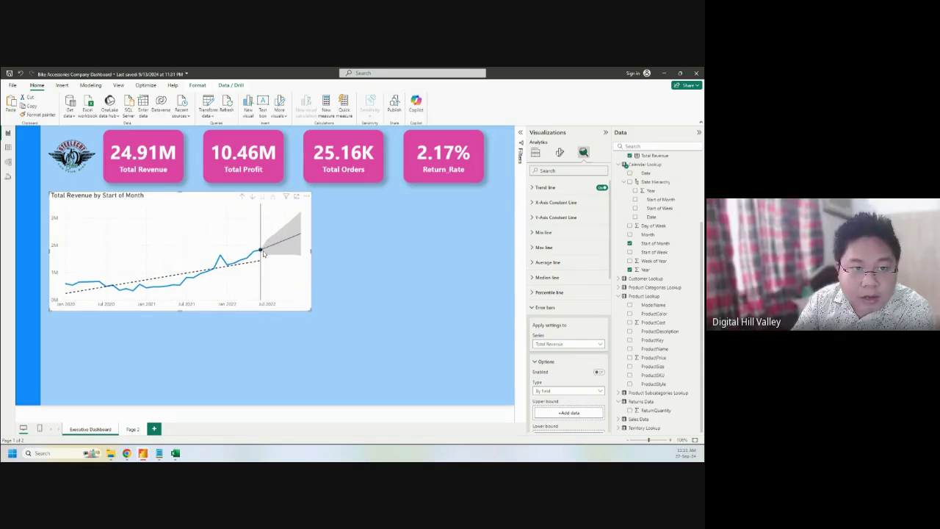
# Step: Examine the forecast values and bounds on the Total Revenue line, and review the chart's title formatting options
pyautogui.moveTo(252, 264)
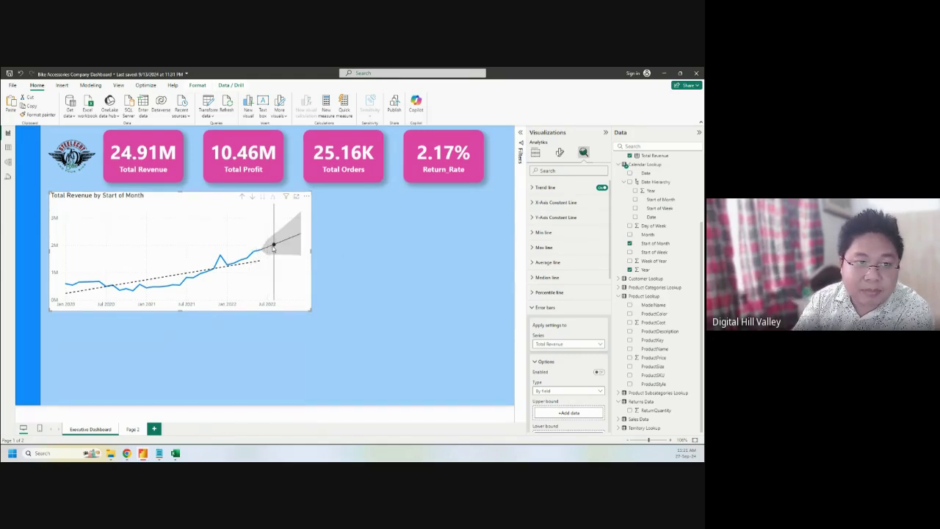
pyautogui.moveTo(273, 246)
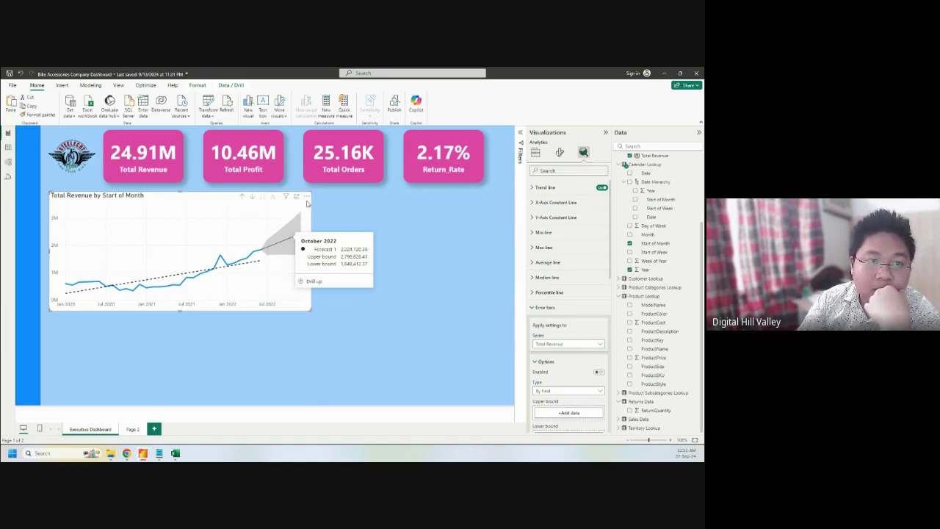
pyautogui.click(306, 196)
pyautogui.click(350, 282)
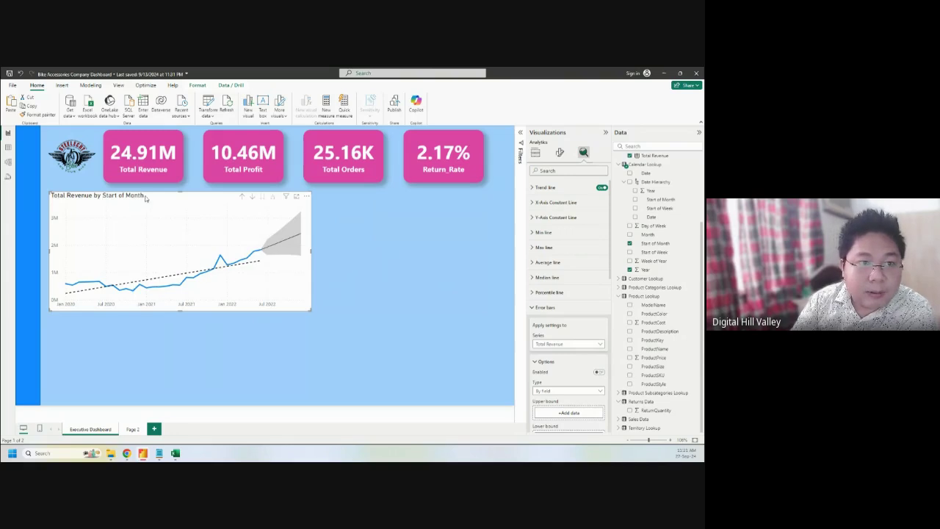
pyautogui.click(535, 152)
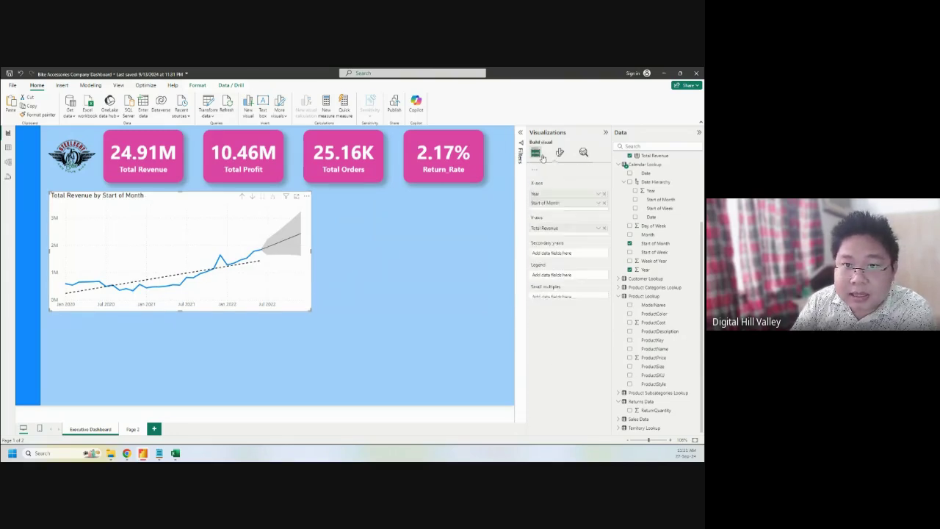
pyautogui.click(559, 152)
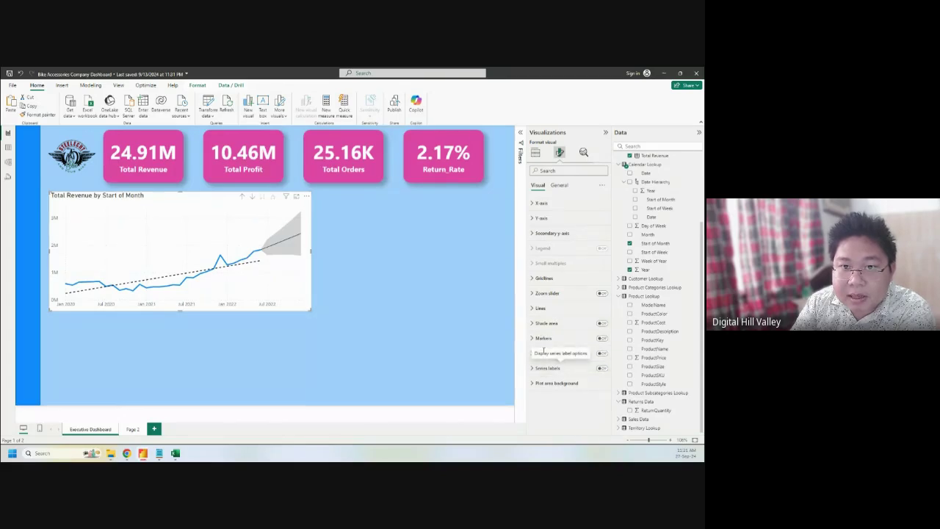
pyautogui.click(559, 185)
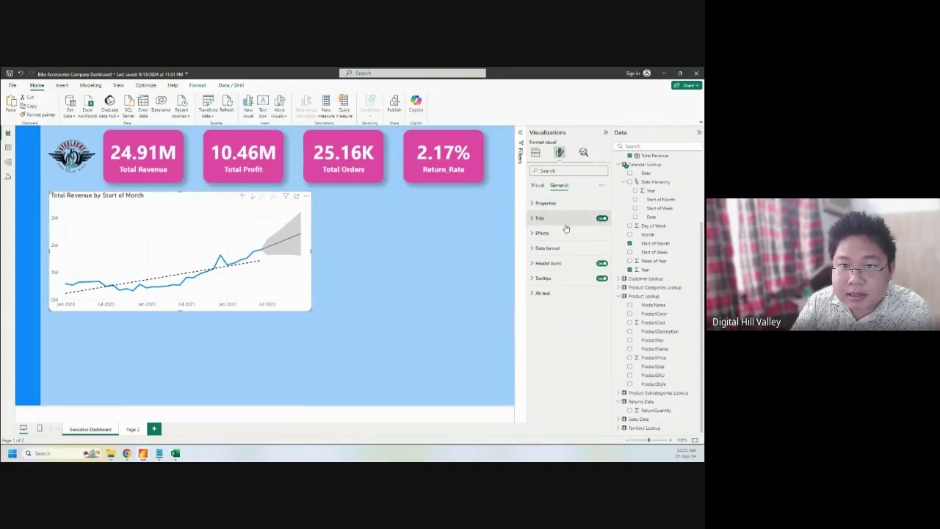
pyautogui.click(540, 219)
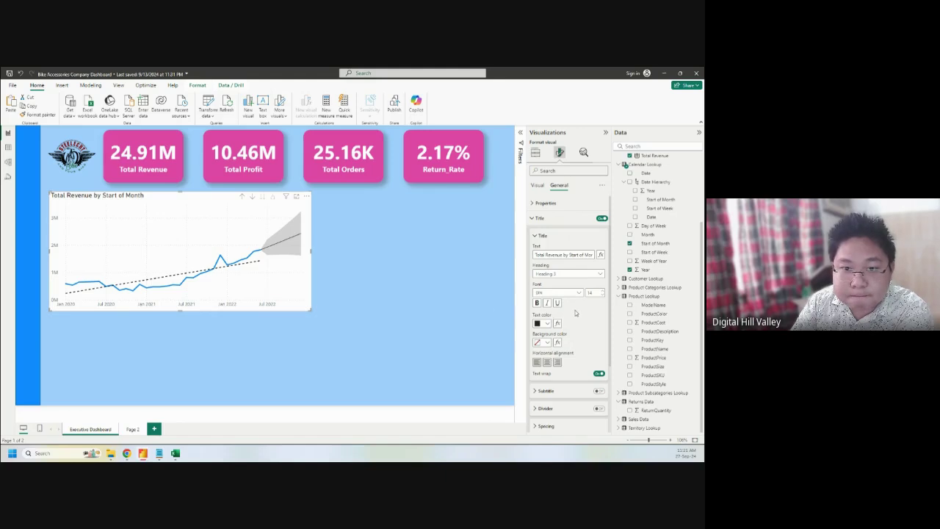
pyautogui.scroll(-2, 573, 350)
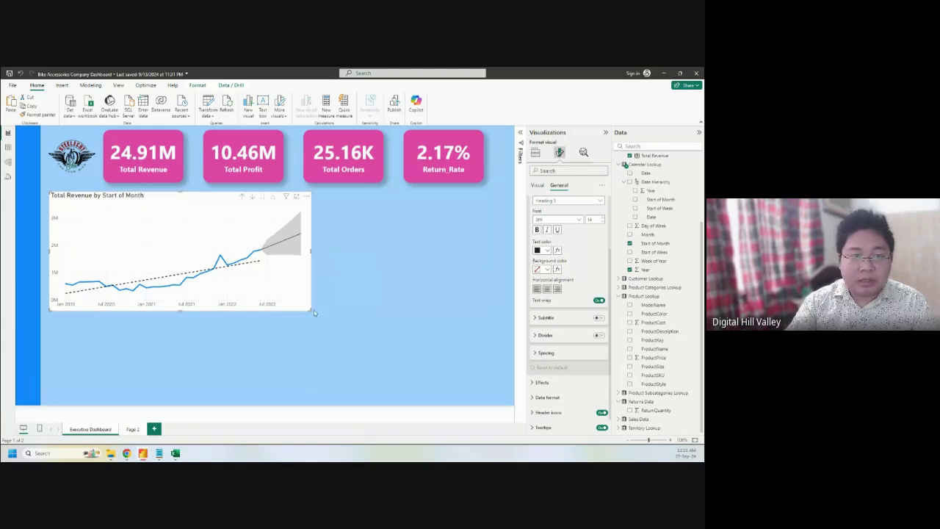
# Step: Deselect the chart, save the Bike Accessories Company Dashboard report, and close Power BI Desktop
pyautogui.click(378, 322)
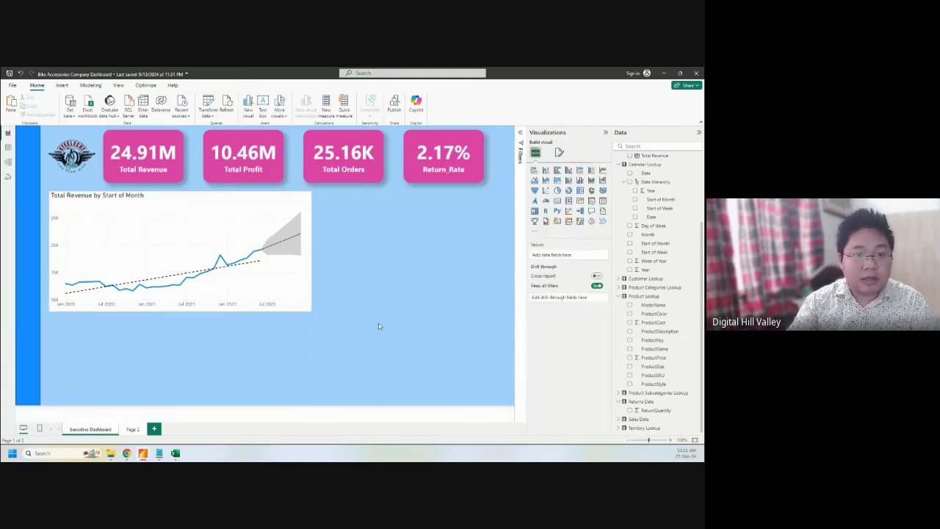
pyautogui.hotkey('ctrl', 's')
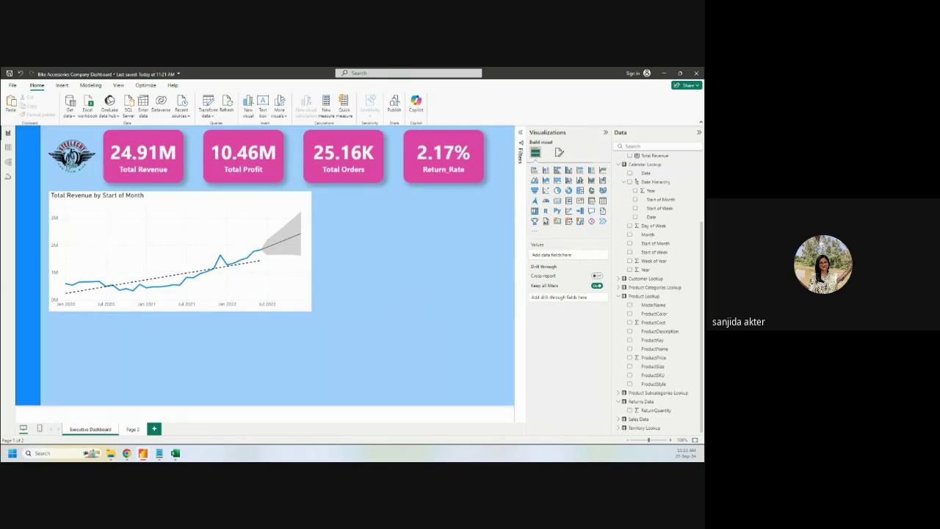
pyautogui.click(695, 72)
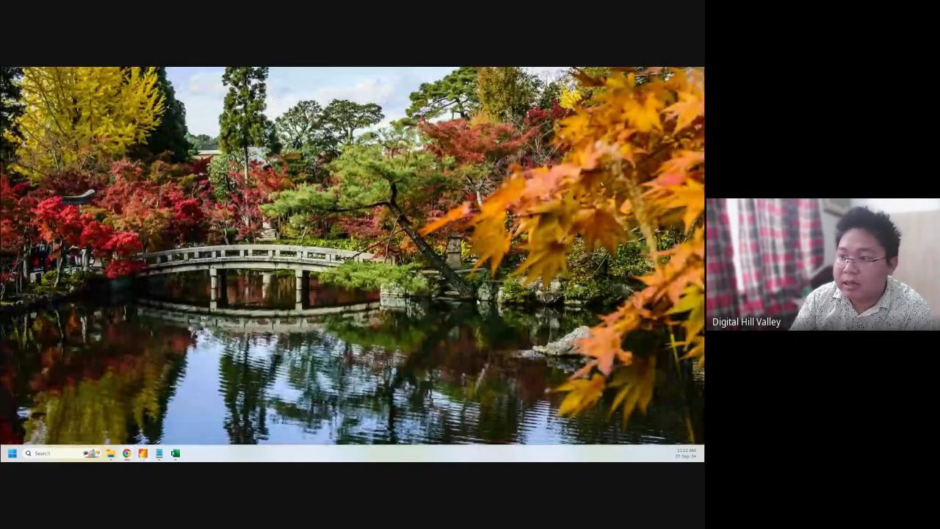